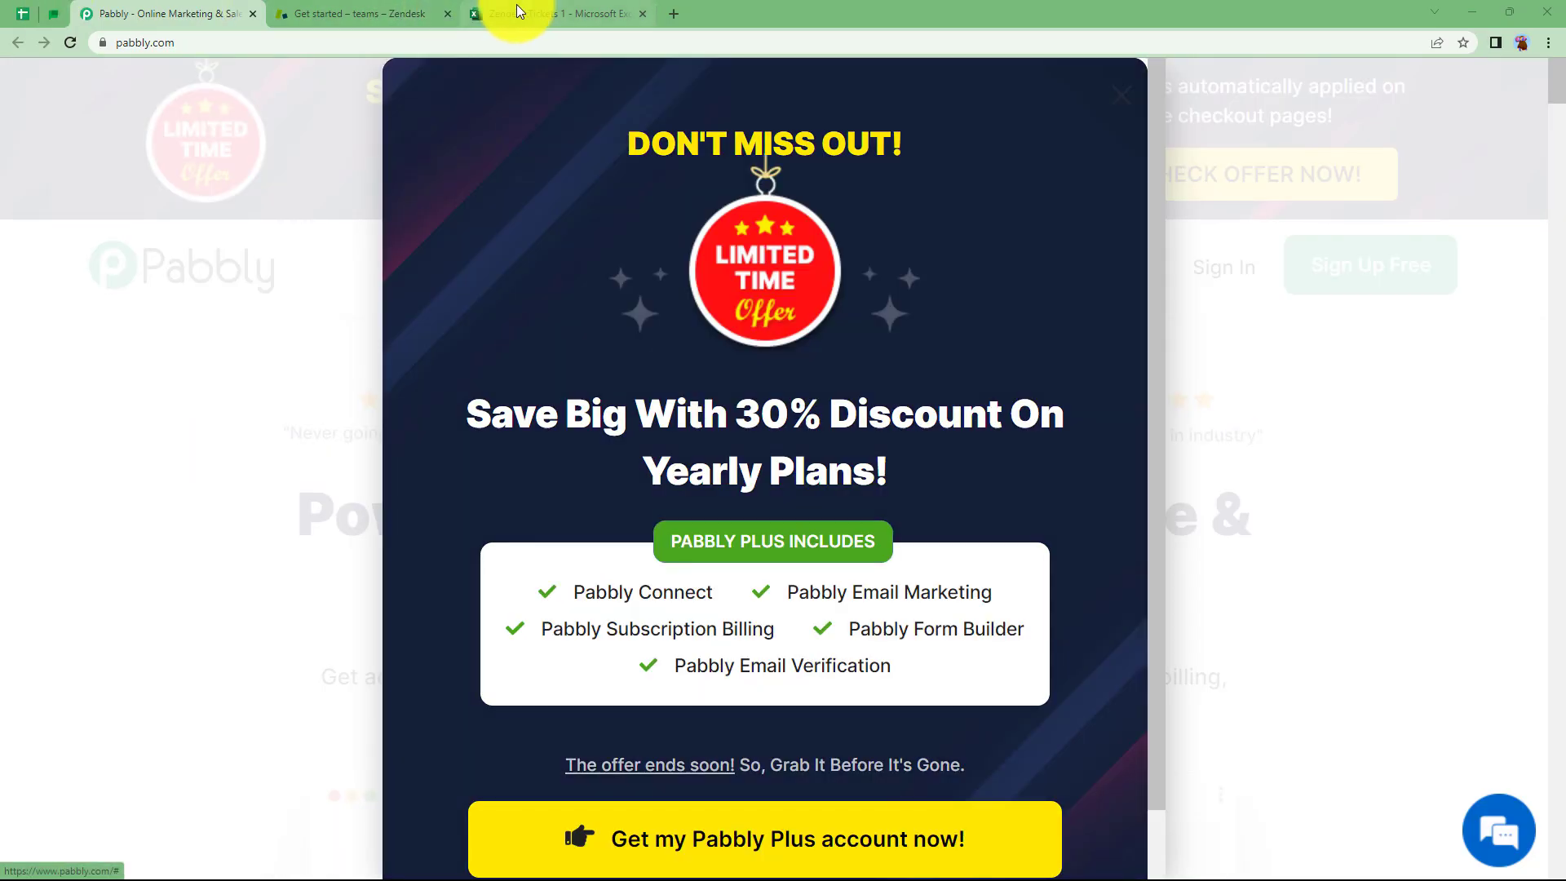
Step: Switch to the Zendesk Tickets 1 workbook in Excel and inspect Sheet1 from cell A1
click(516, 10)
click(295, 323)
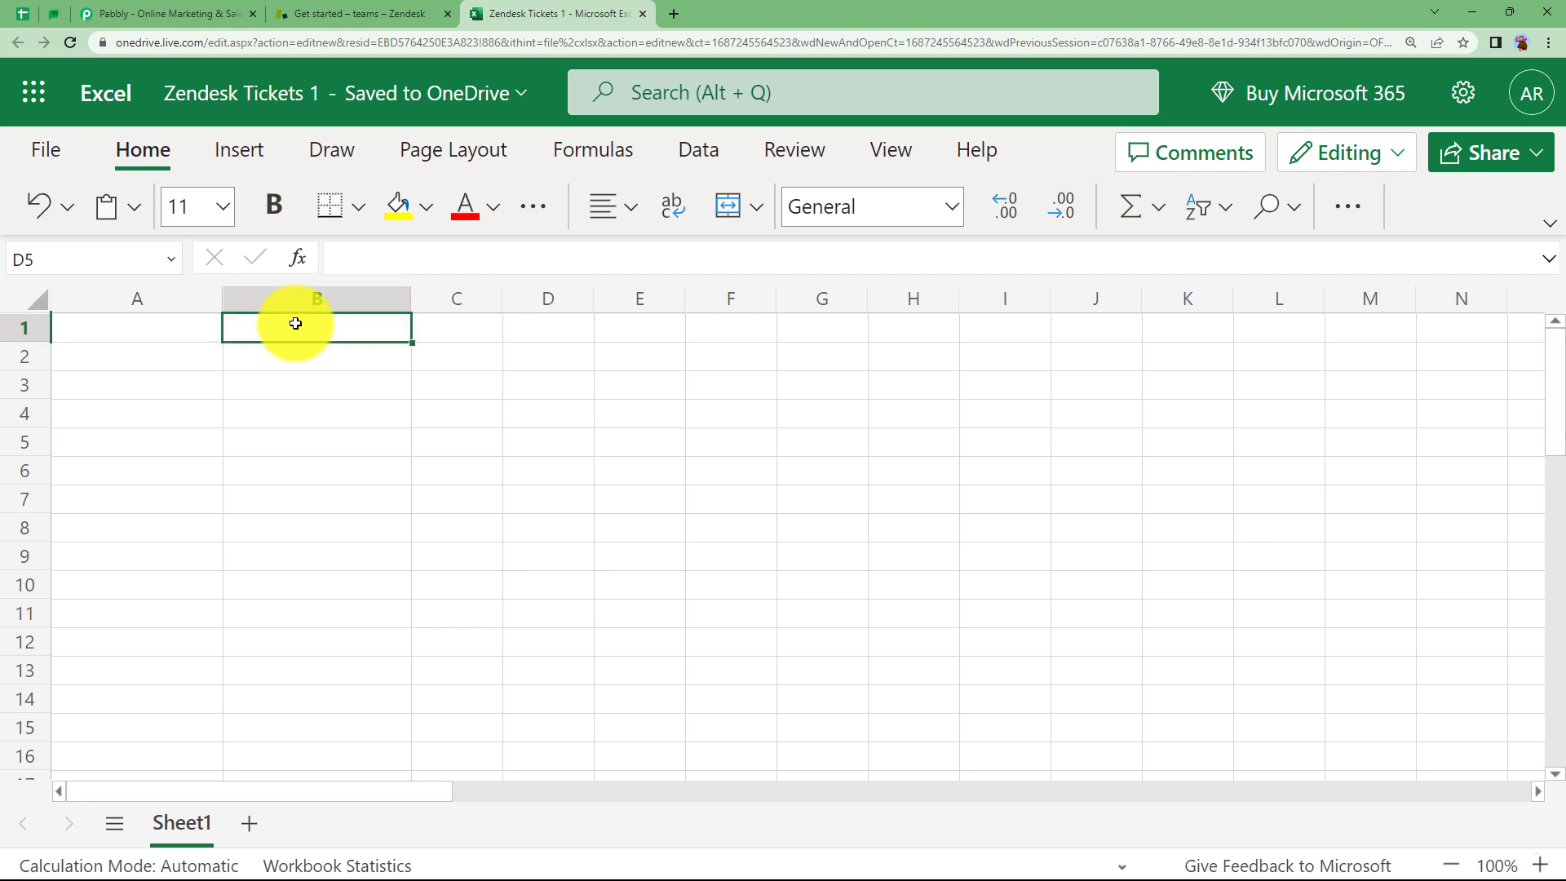
click(183, 329)
click(403, 21)
click(500, 16)
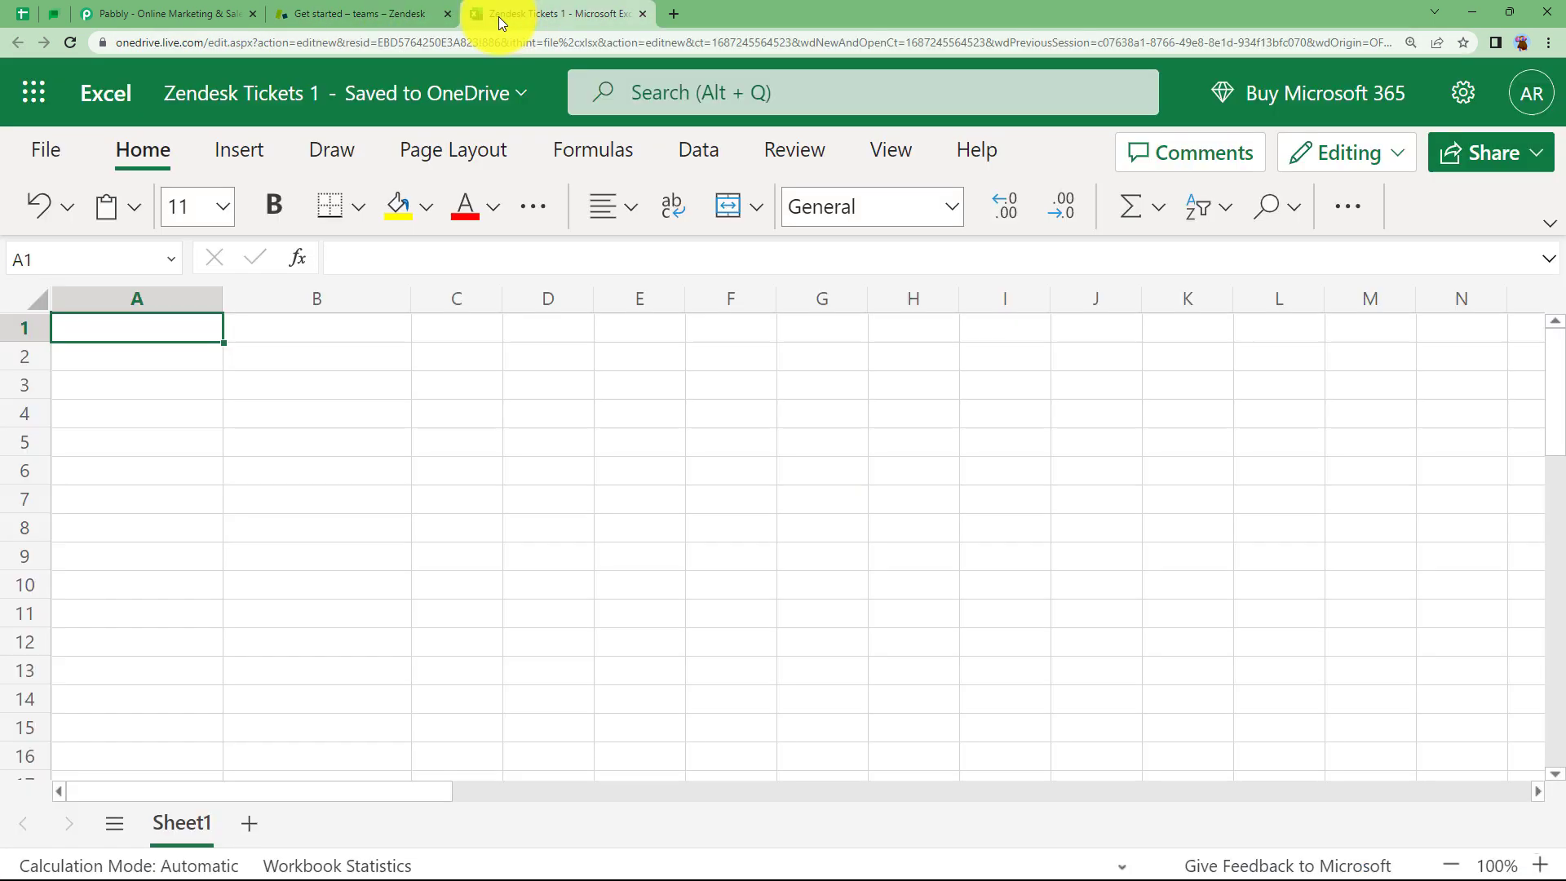
Step: Return to the Pabbly website, dismiss the discount offer and sign in to the account
click(174, 13)
click(1119, 107)
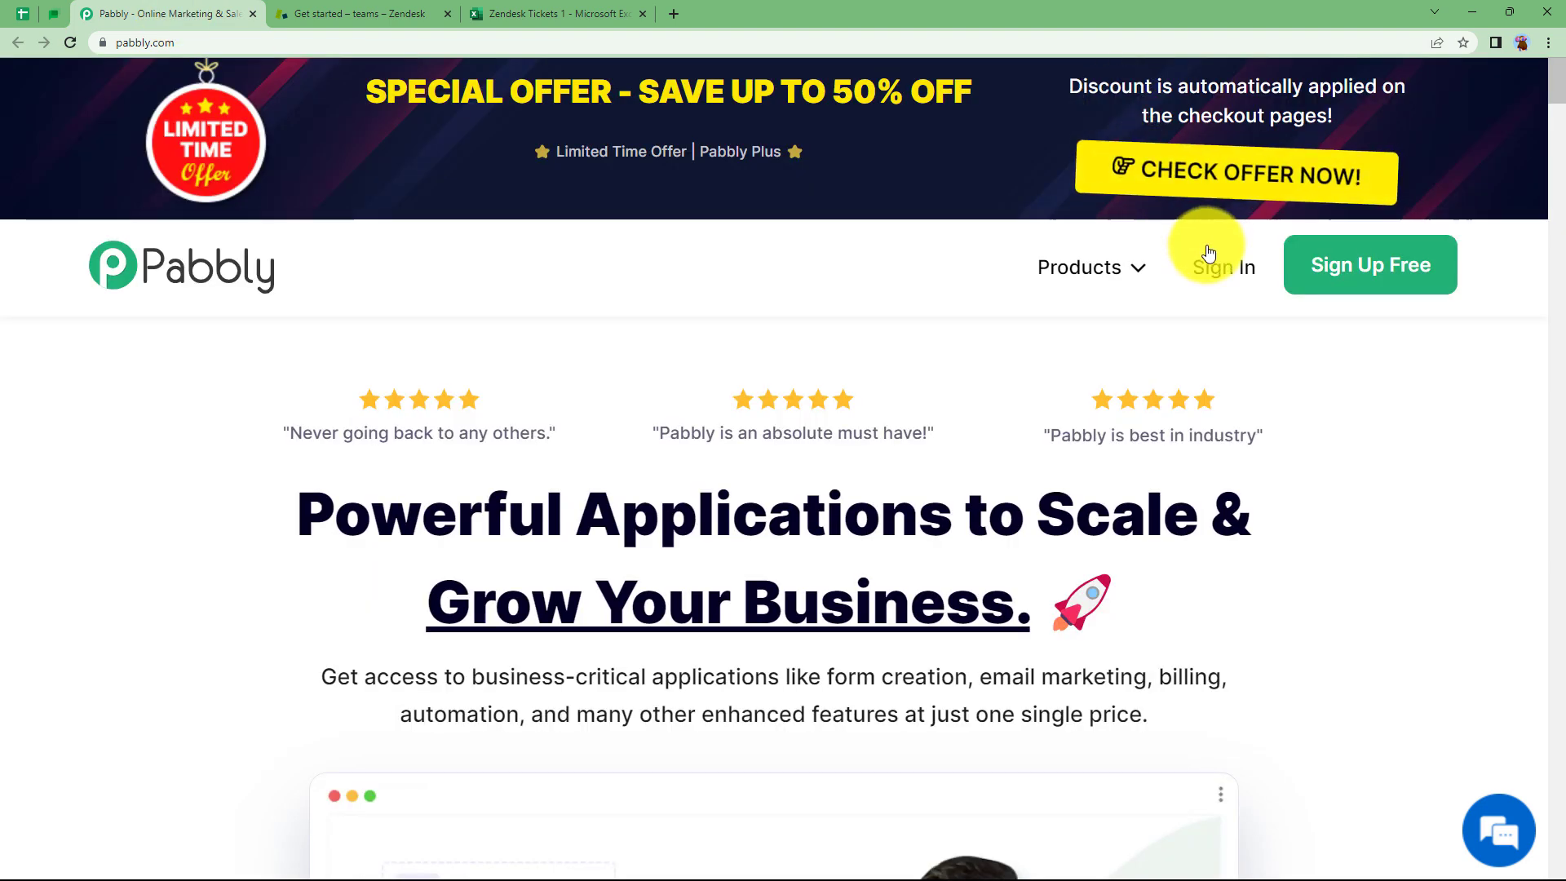
click(1219, 267)
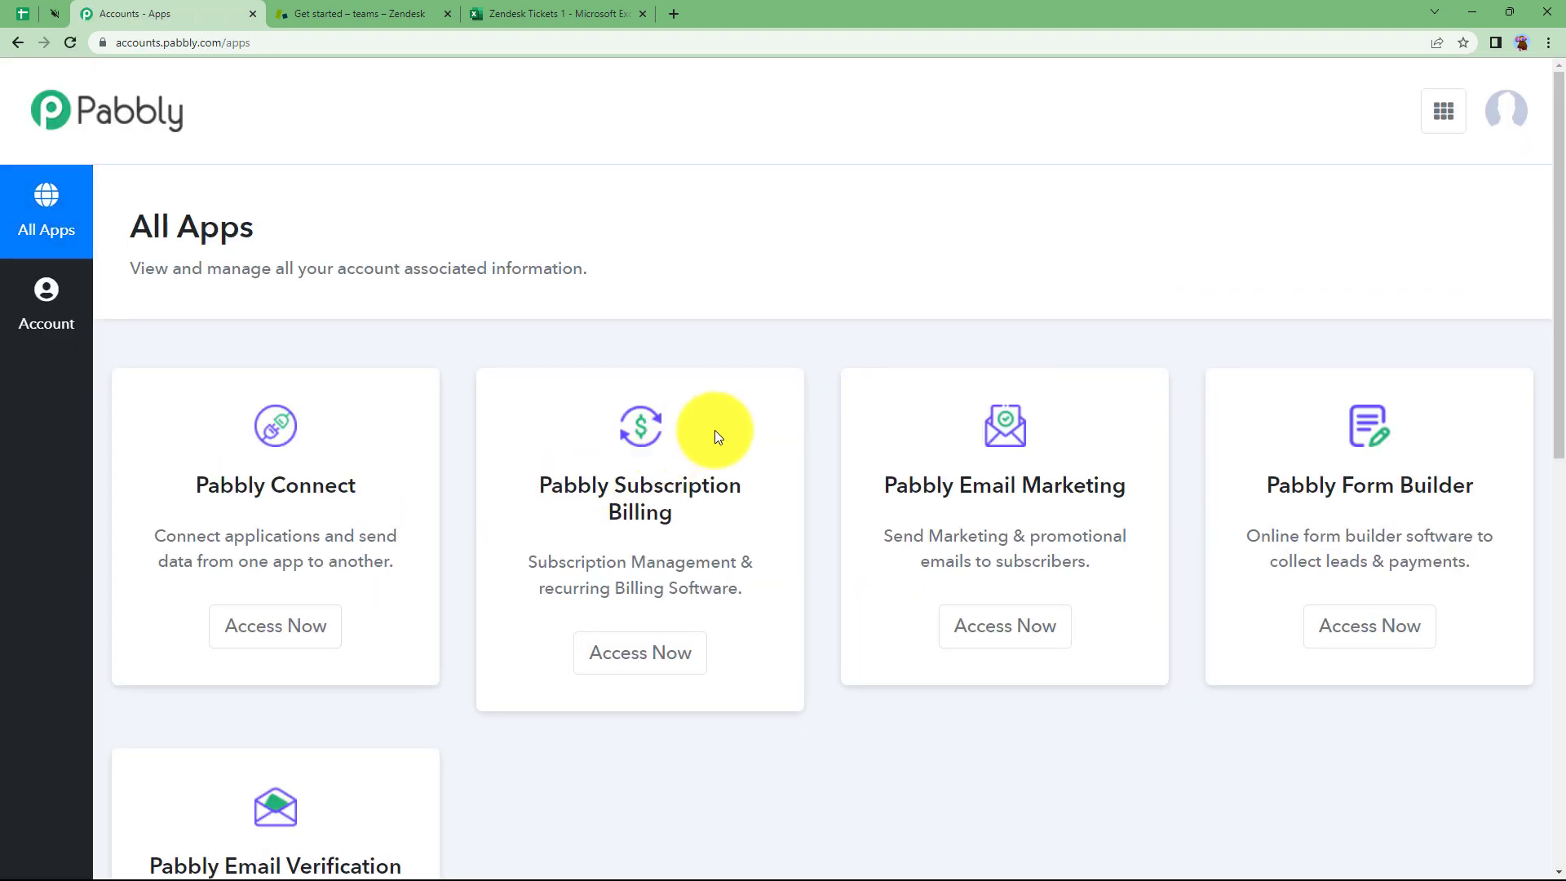
Step: Look through the available Pabbly apps and open Pabbly Connect
scroll(501, 541, down, 4)
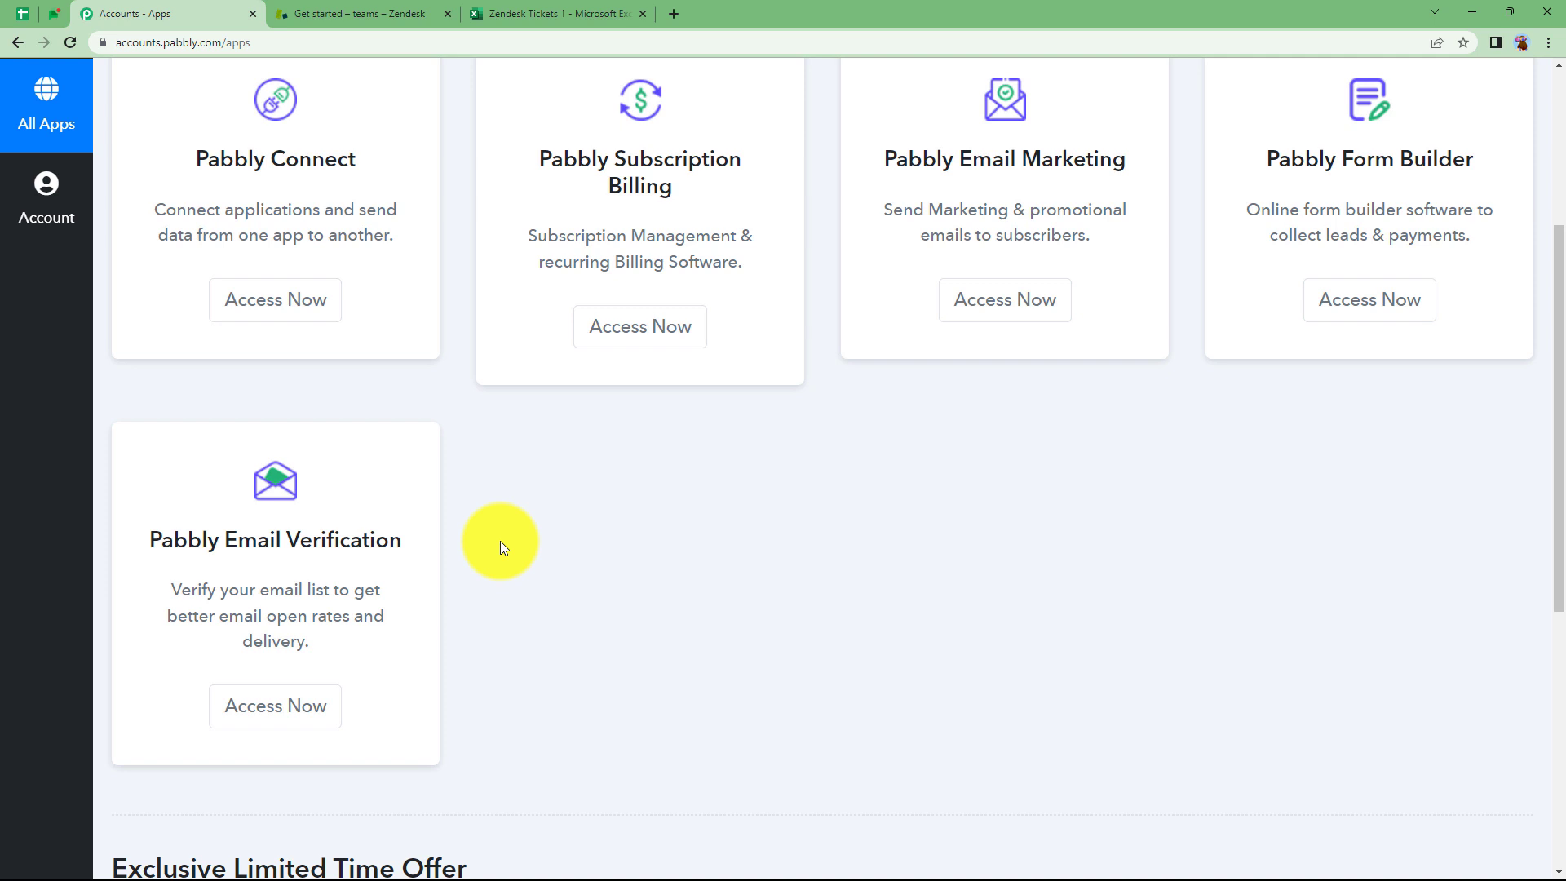
scroll(501, 540, up, 4)
drag(175, 517, 386, 575)
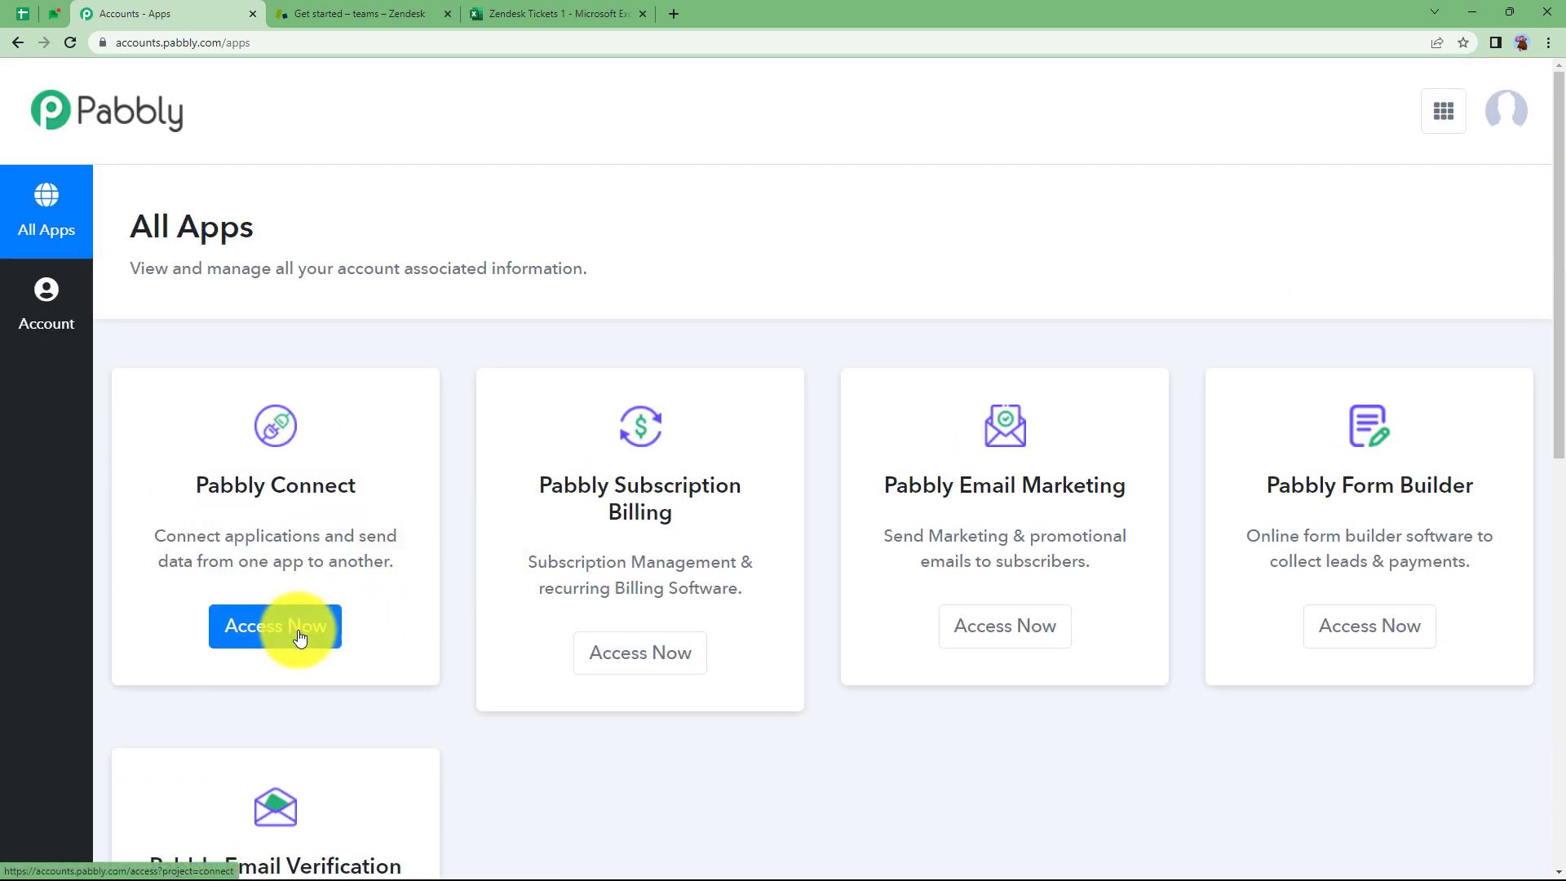
click(297, 637)
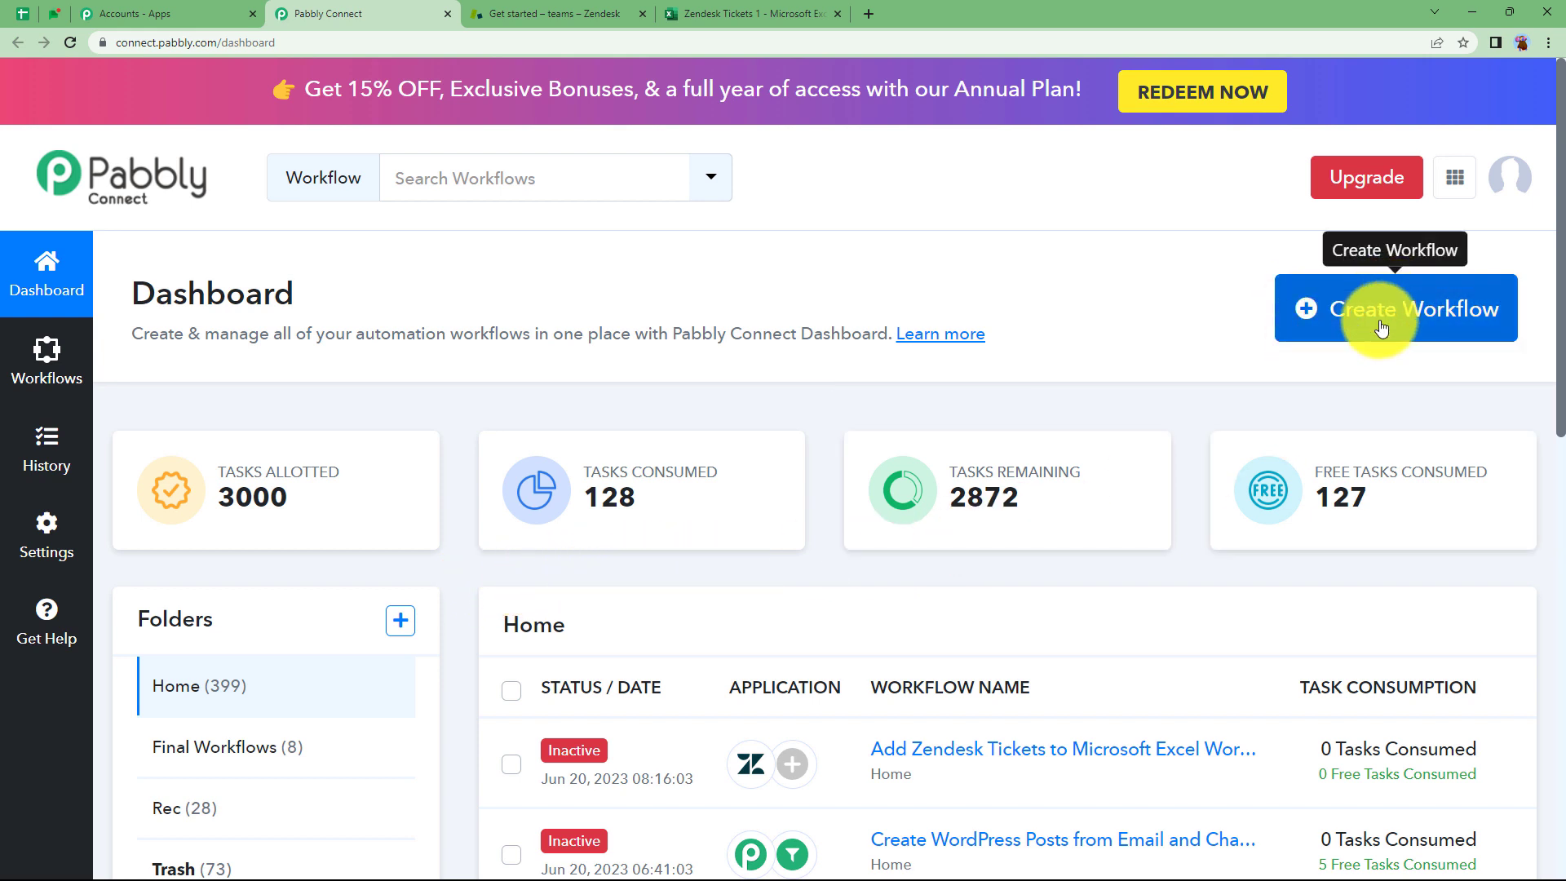
Step: Create a new workflow named "Add Zendesk Tickets to MS Excel Workbook"
click(1438, 329)
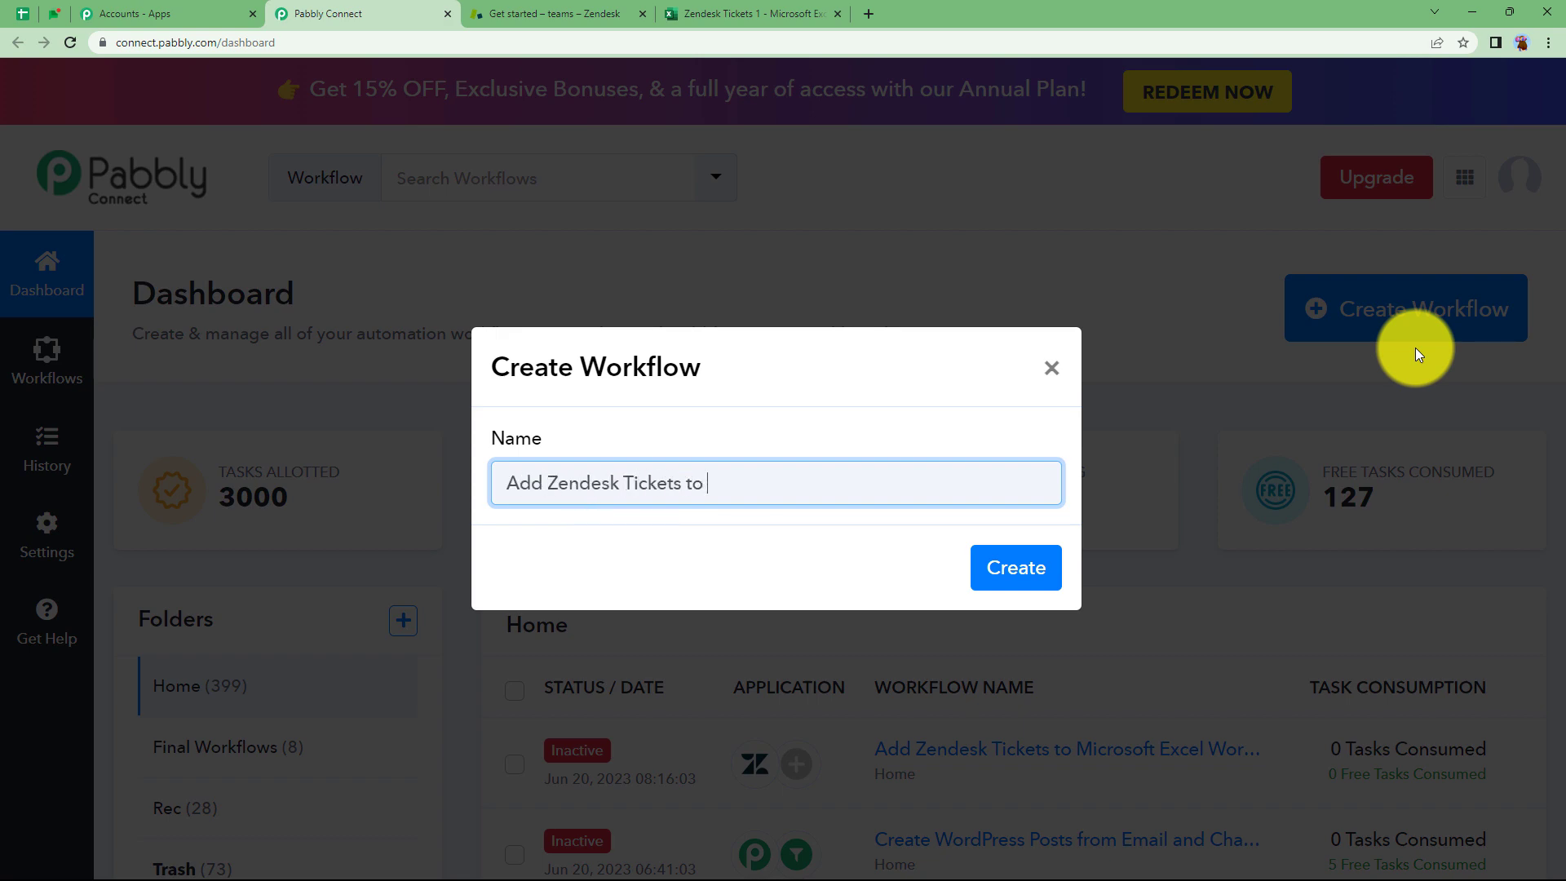
text(book)
click(1008, 568)
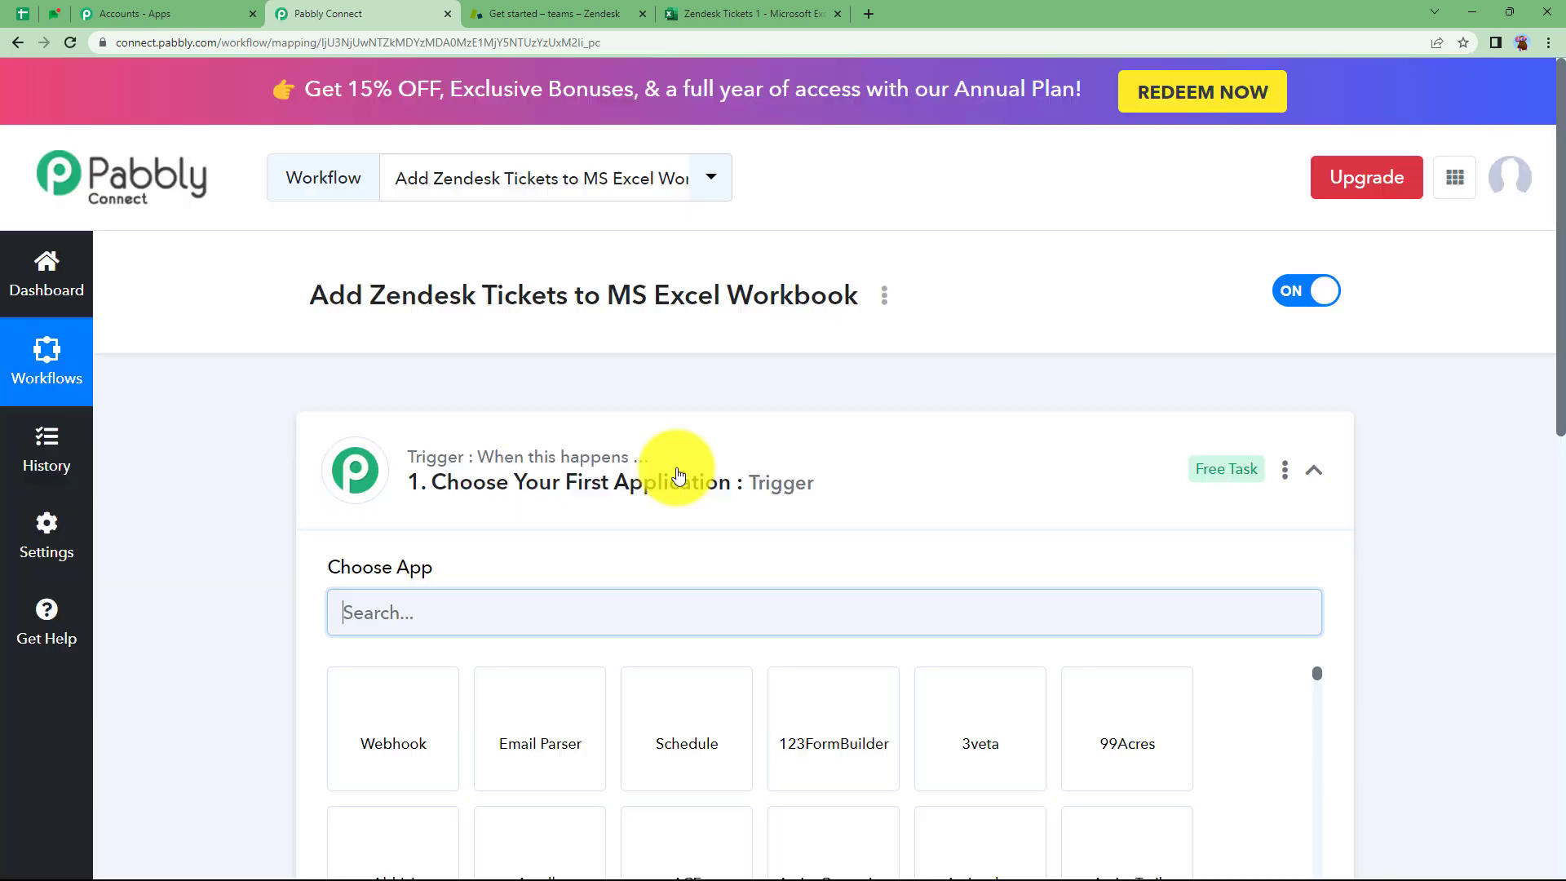
Step: Review the workflow's empty trigger and action steps and check the Zendesk and Excel pages they will connect
click(533, 488)
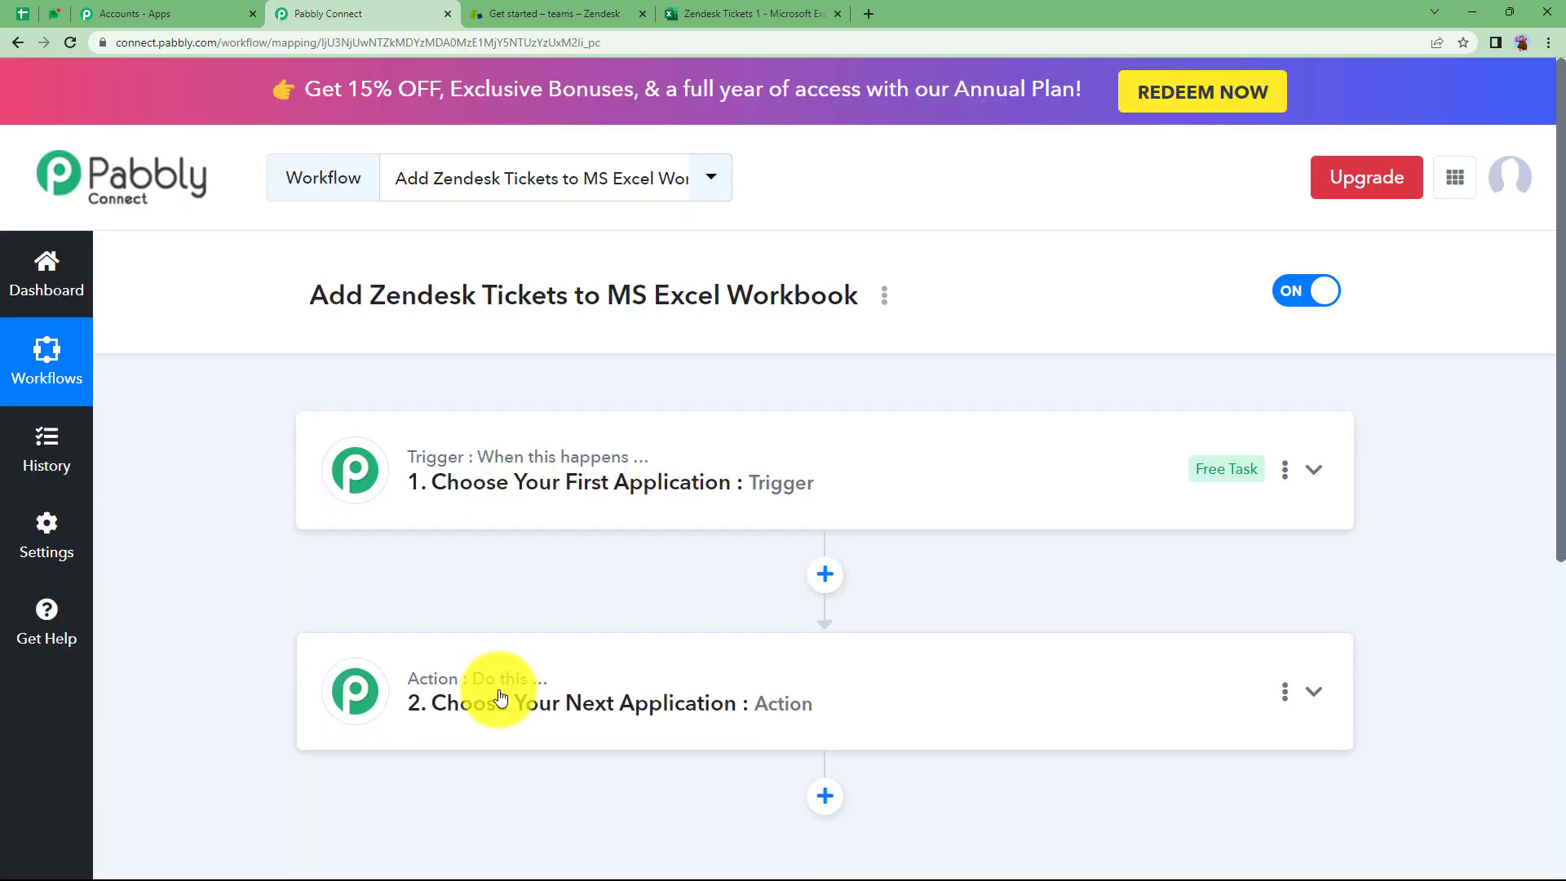
mouse_move(511, 690)
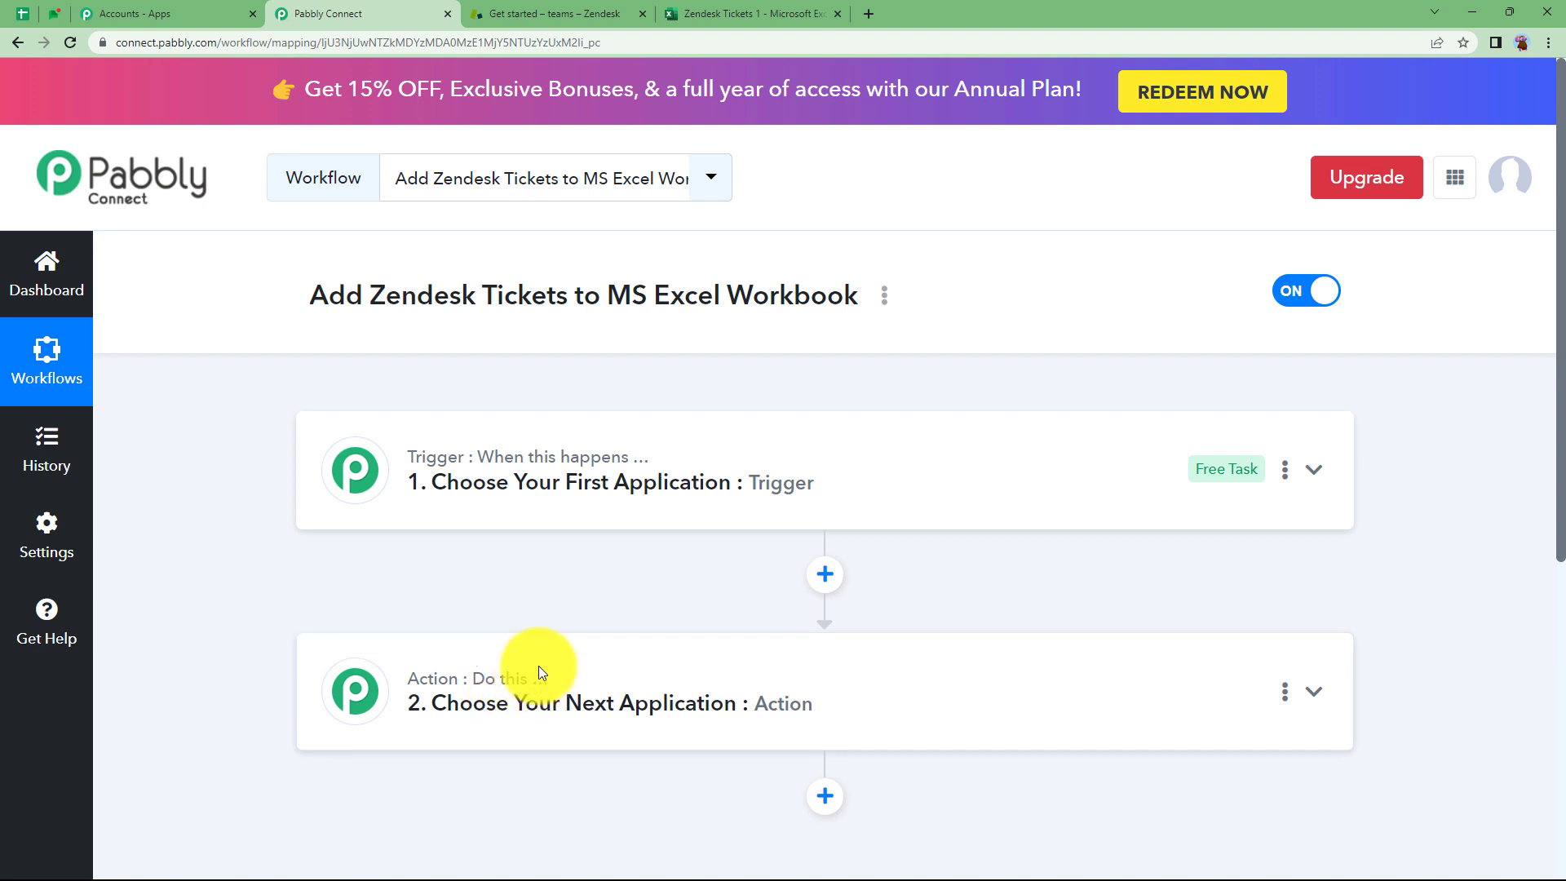
mouse_move(531, 465)
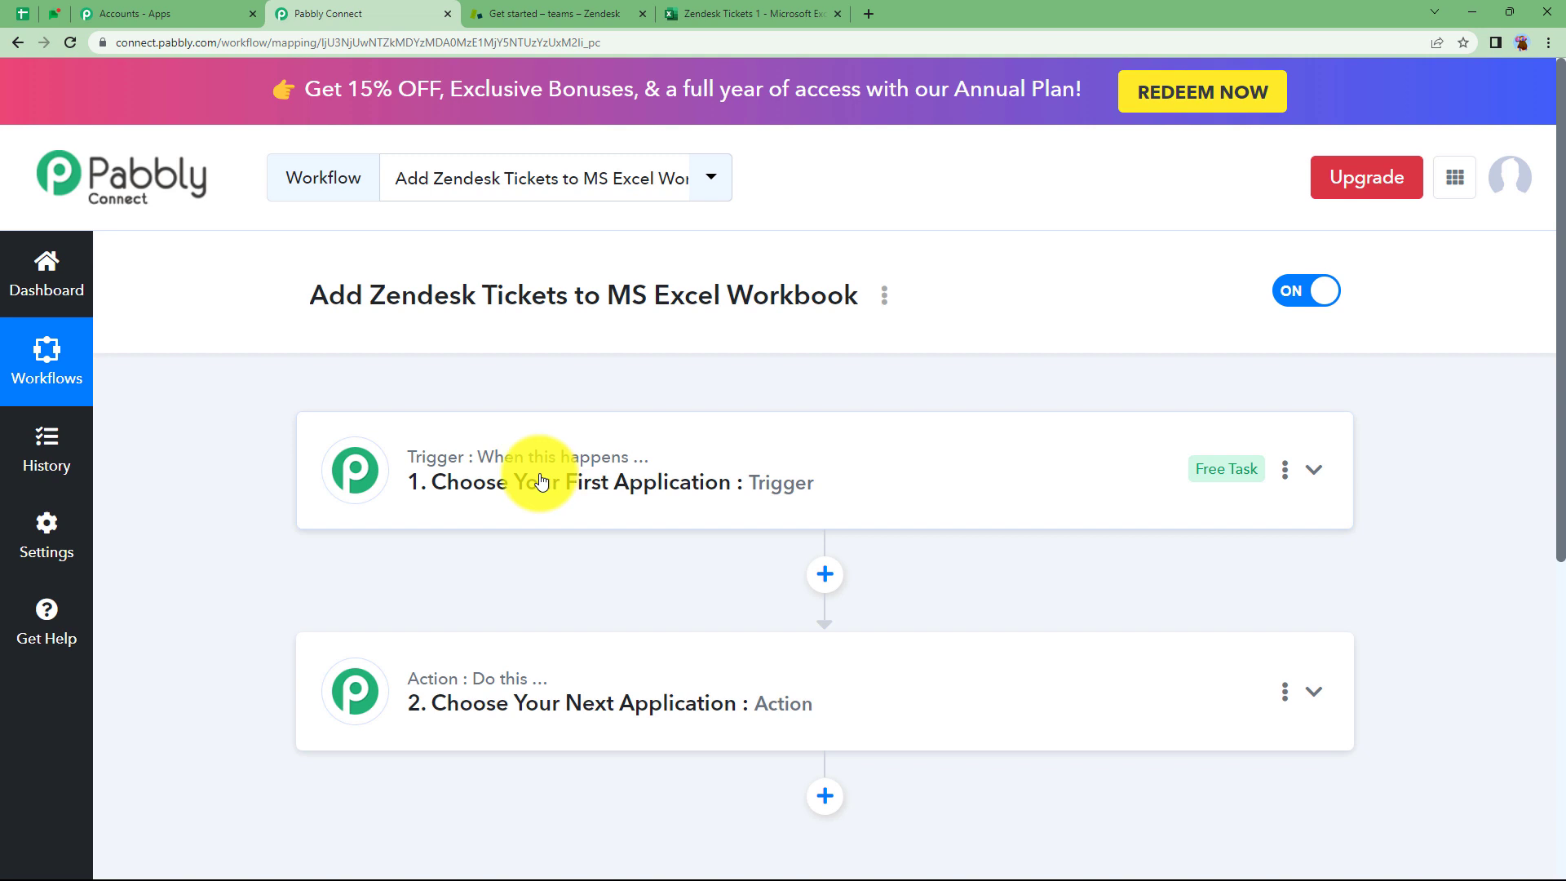
click(591, 13)
click(718, 13)
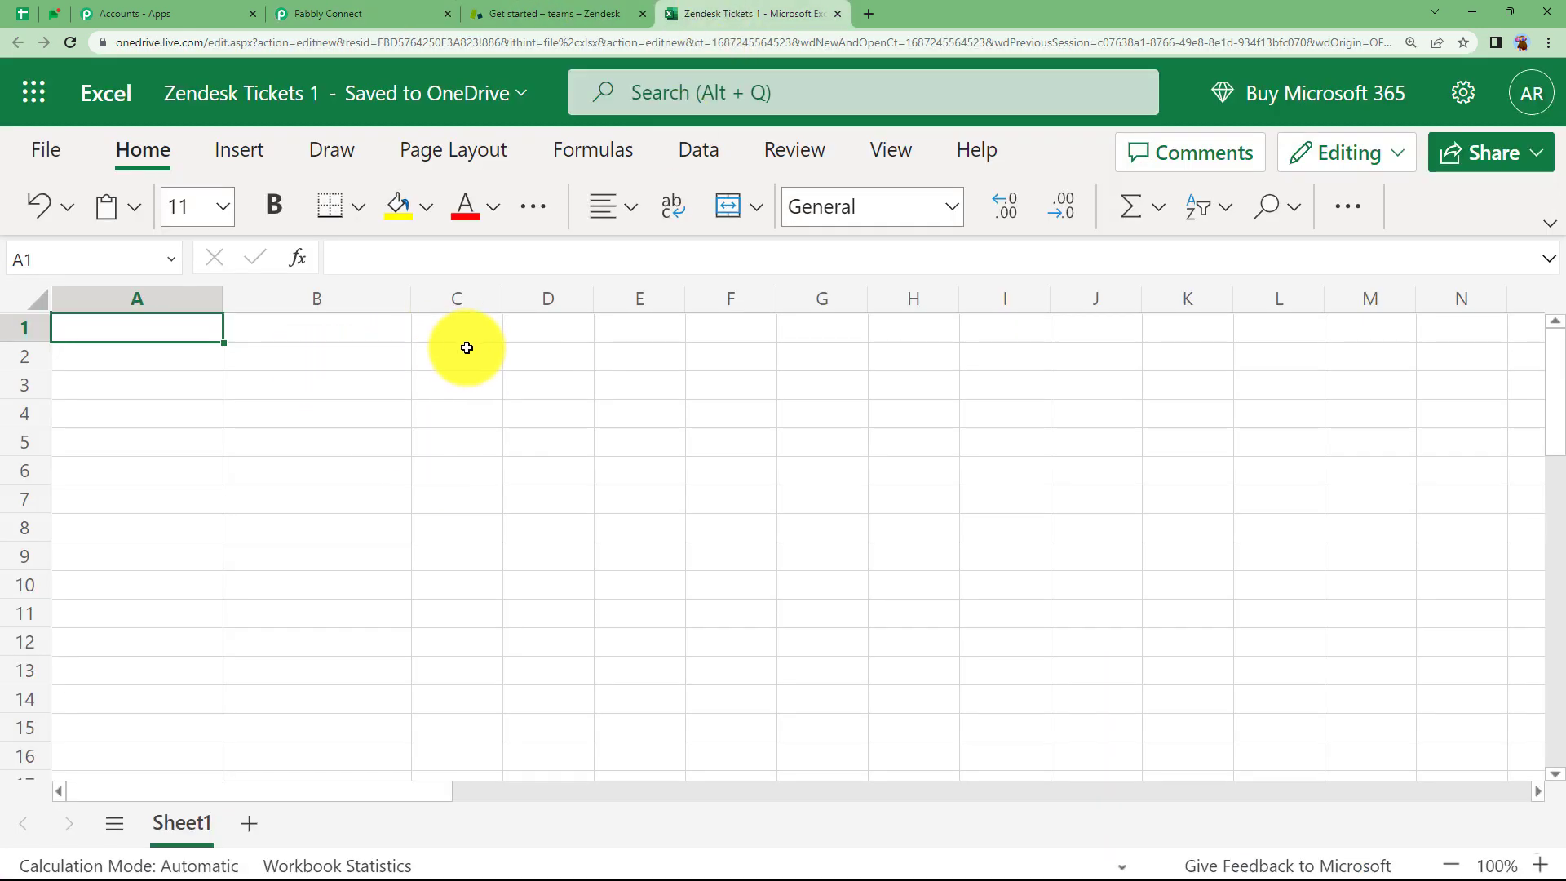
click(306, 9)
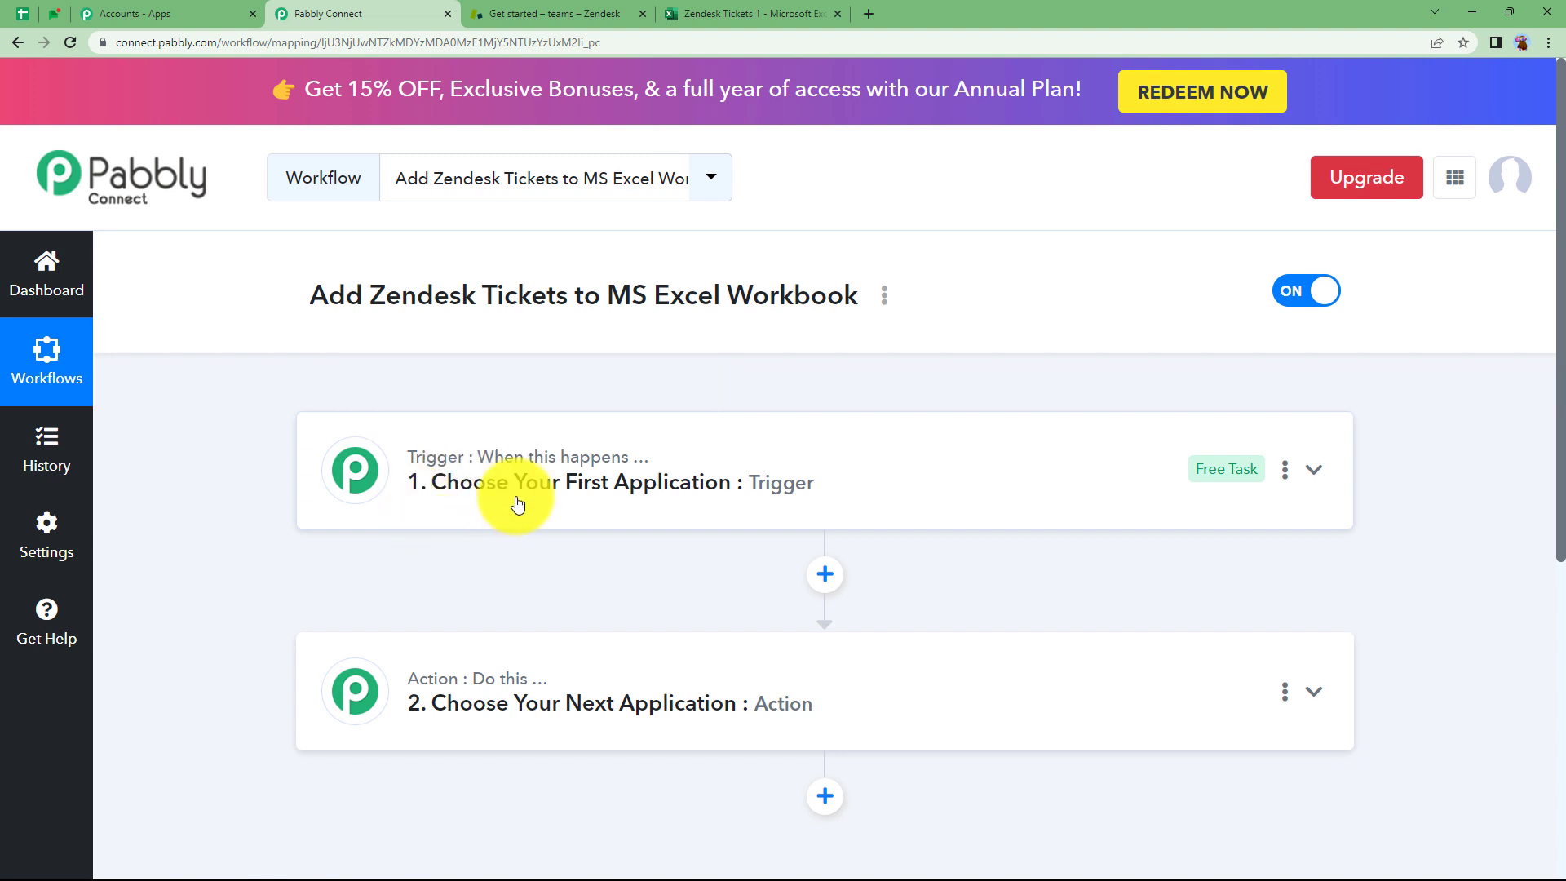
mouse_move(575, 466)
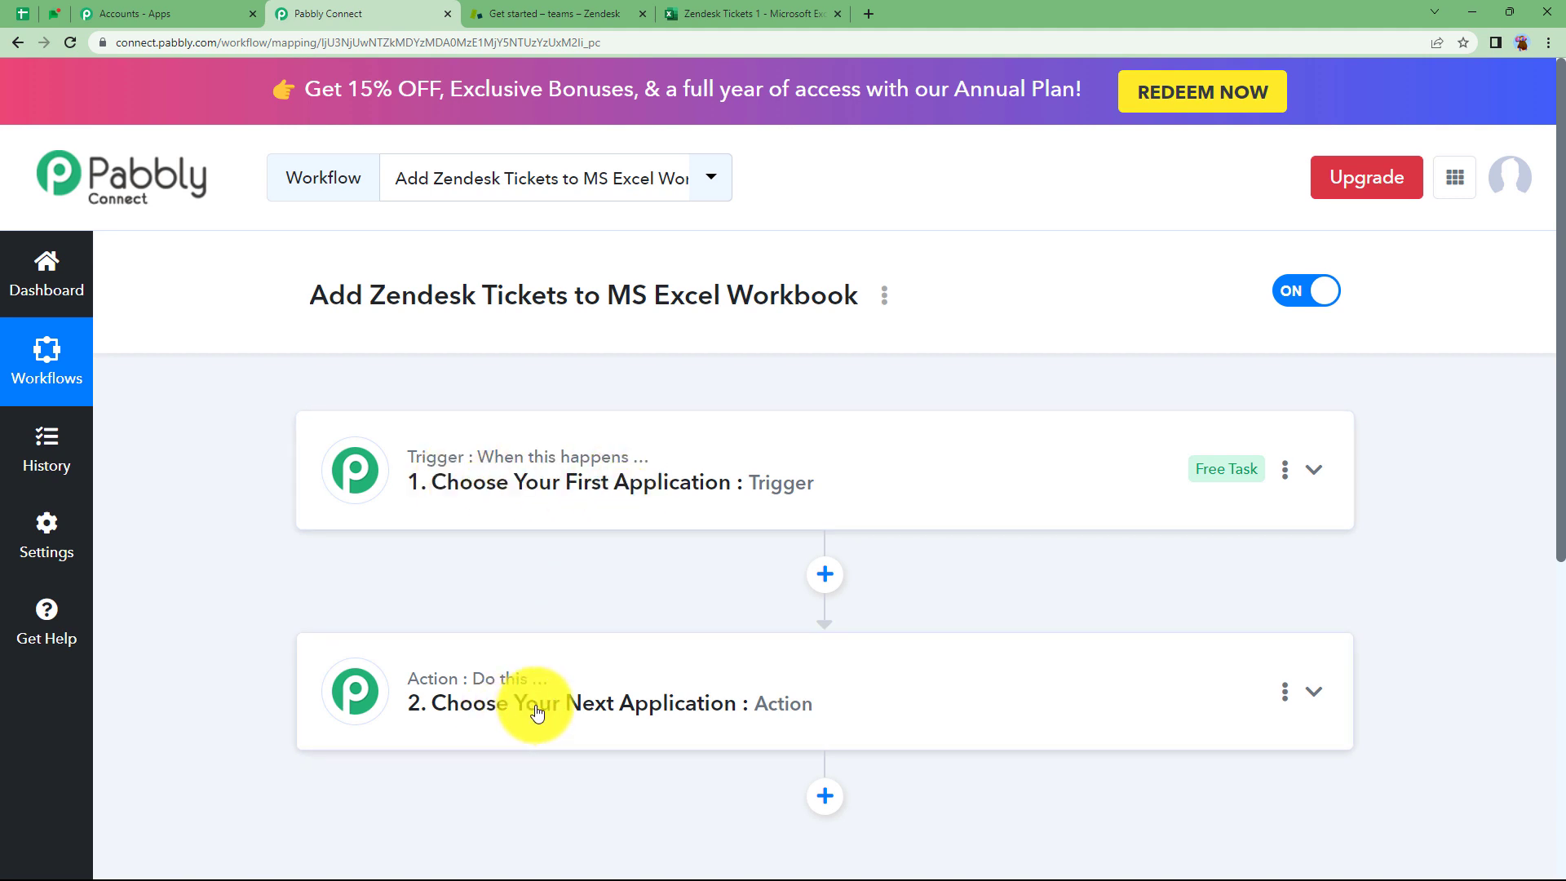
Step: Set the workflow's trigger application to Zendesk with the New Ticket trigger event
click(508, 484)
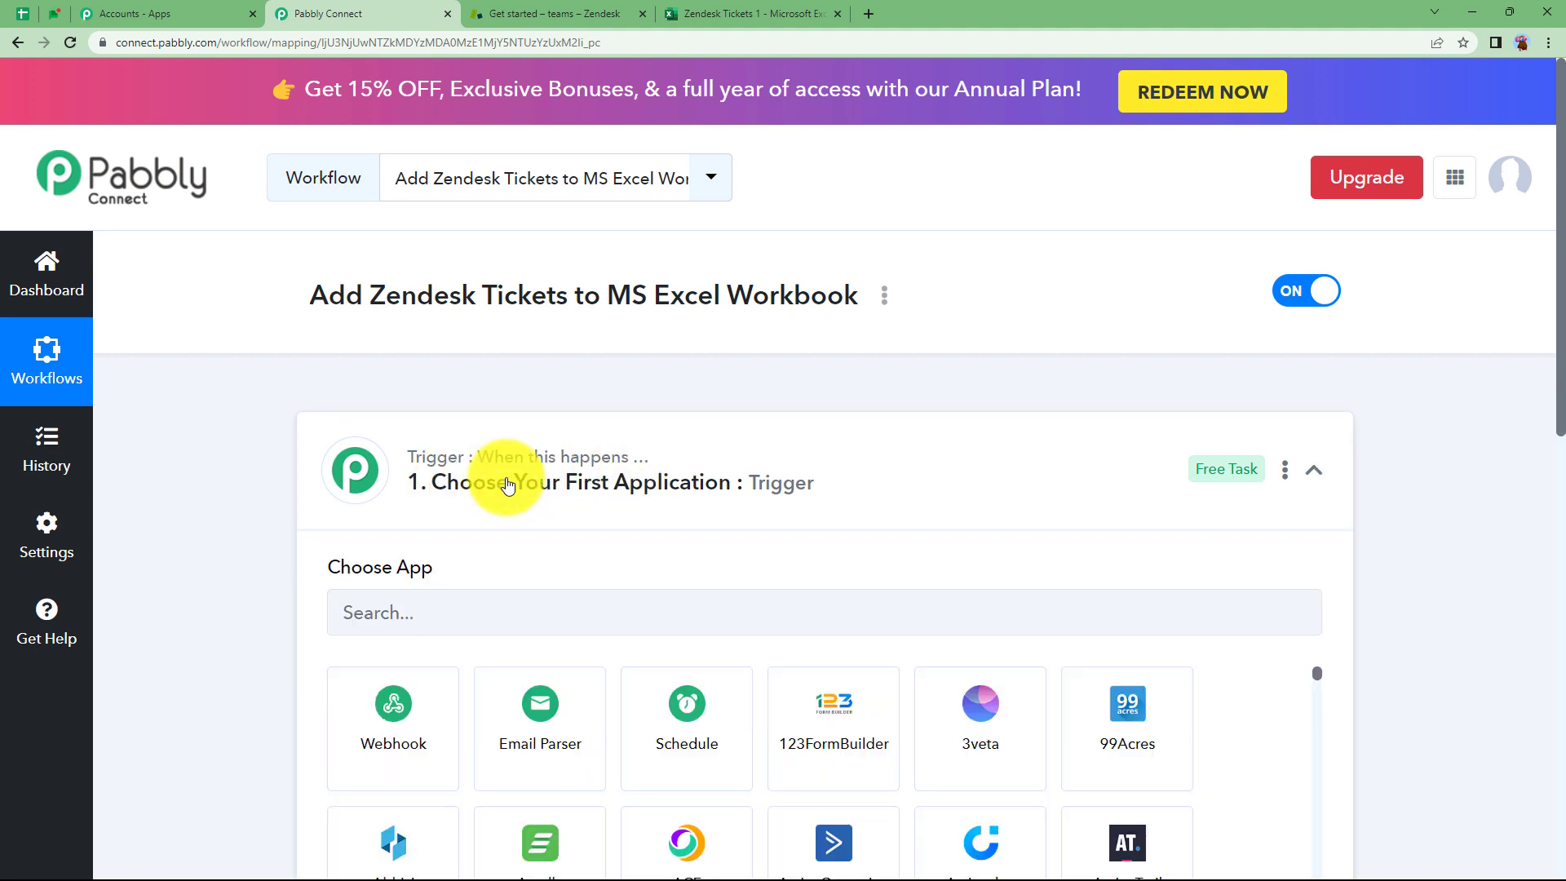
click(465, 607)
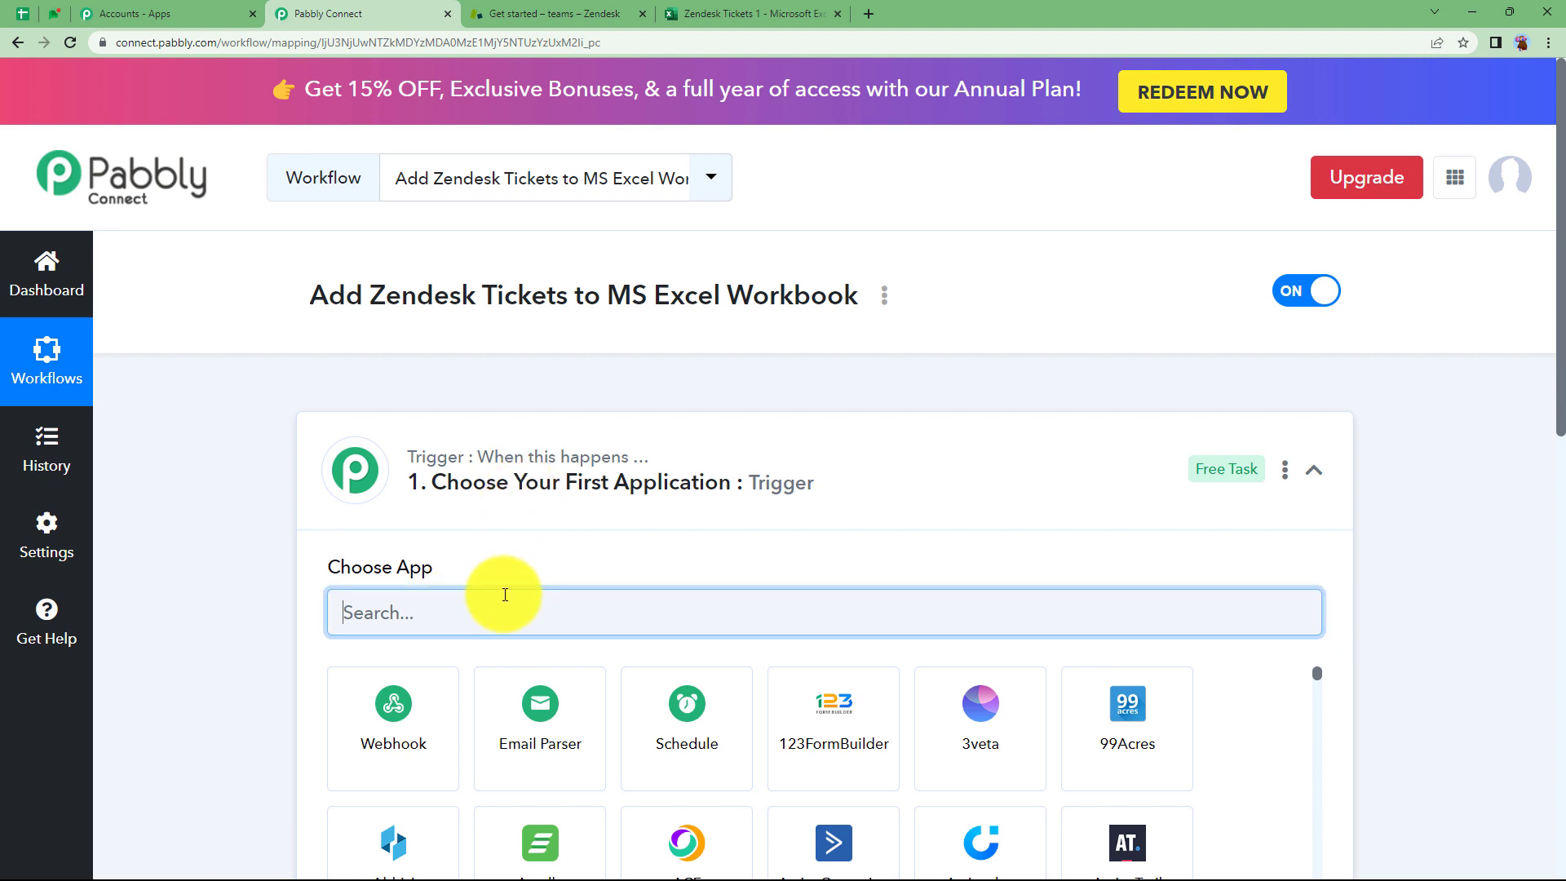
text(zende)
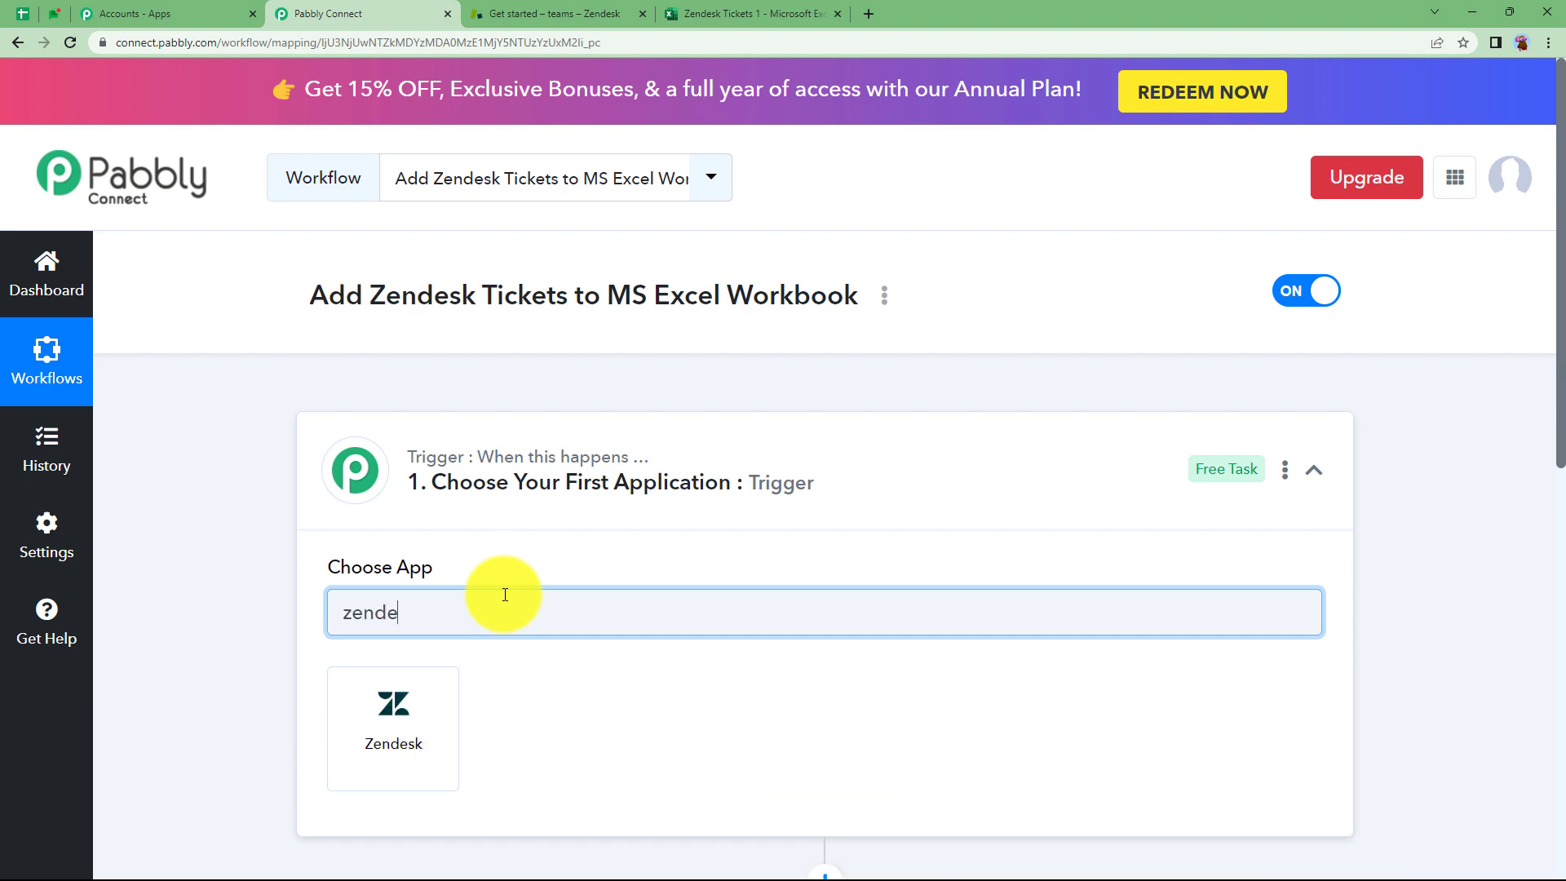
click(391, 768)
click(440, 712)
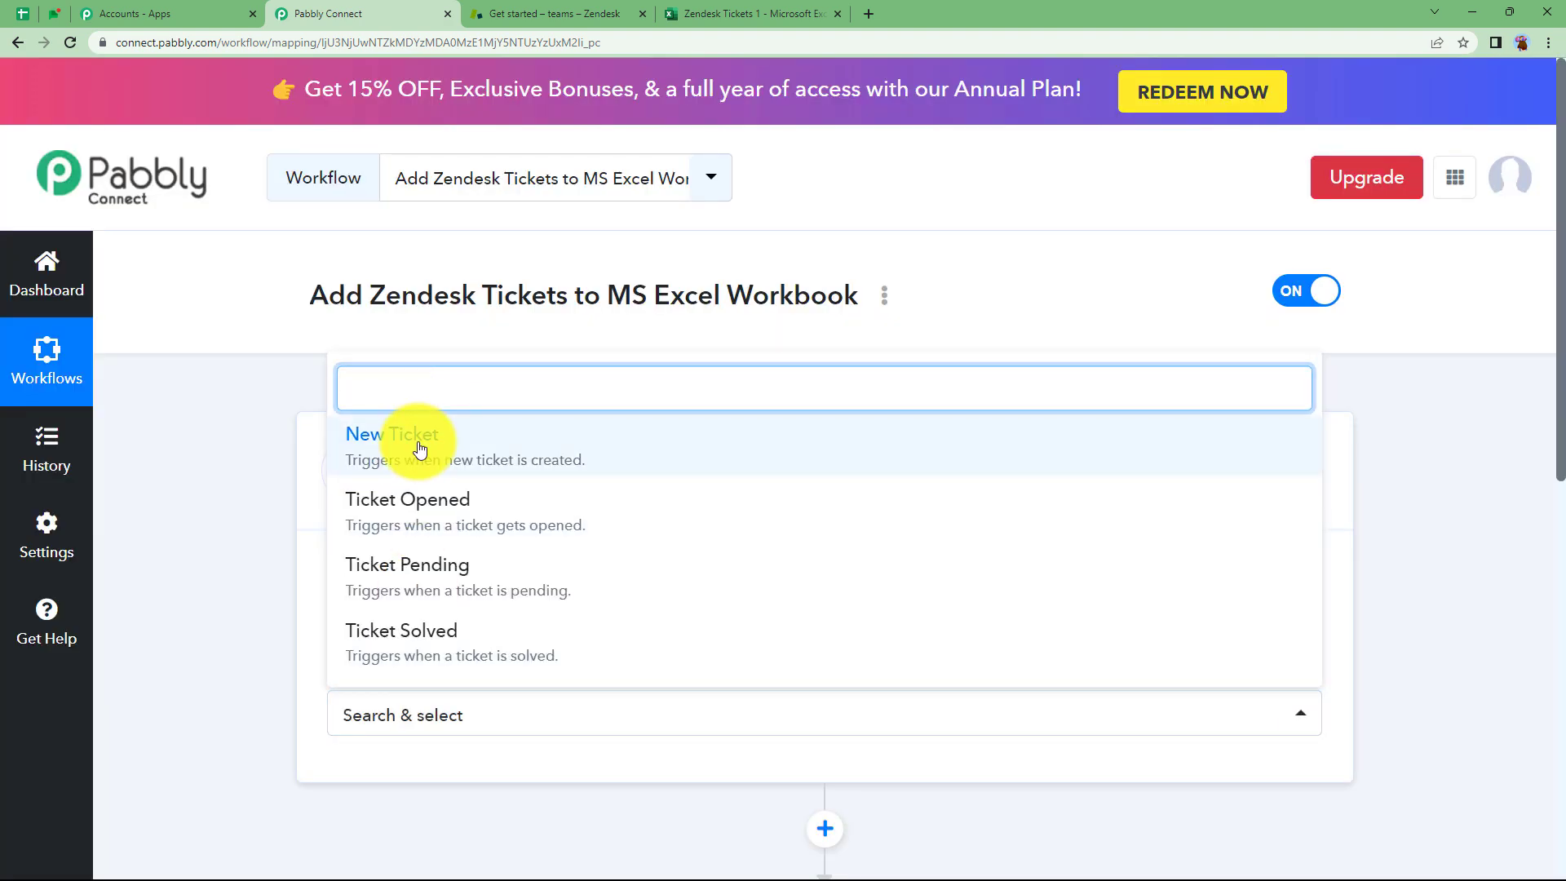
click(419, 447)
click(538, 10)
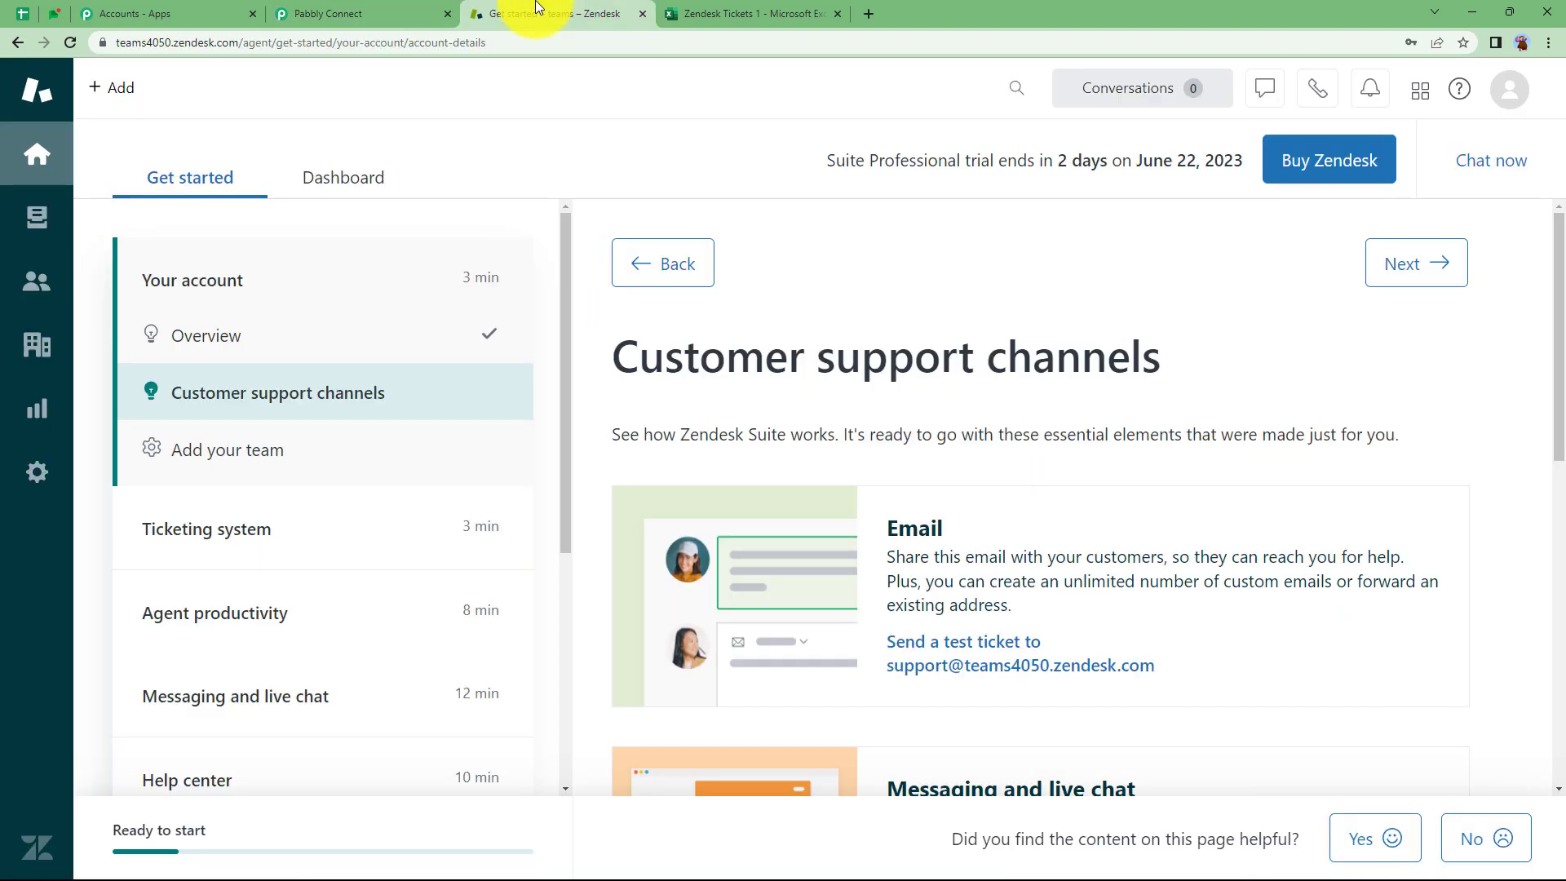
click(435, 10)
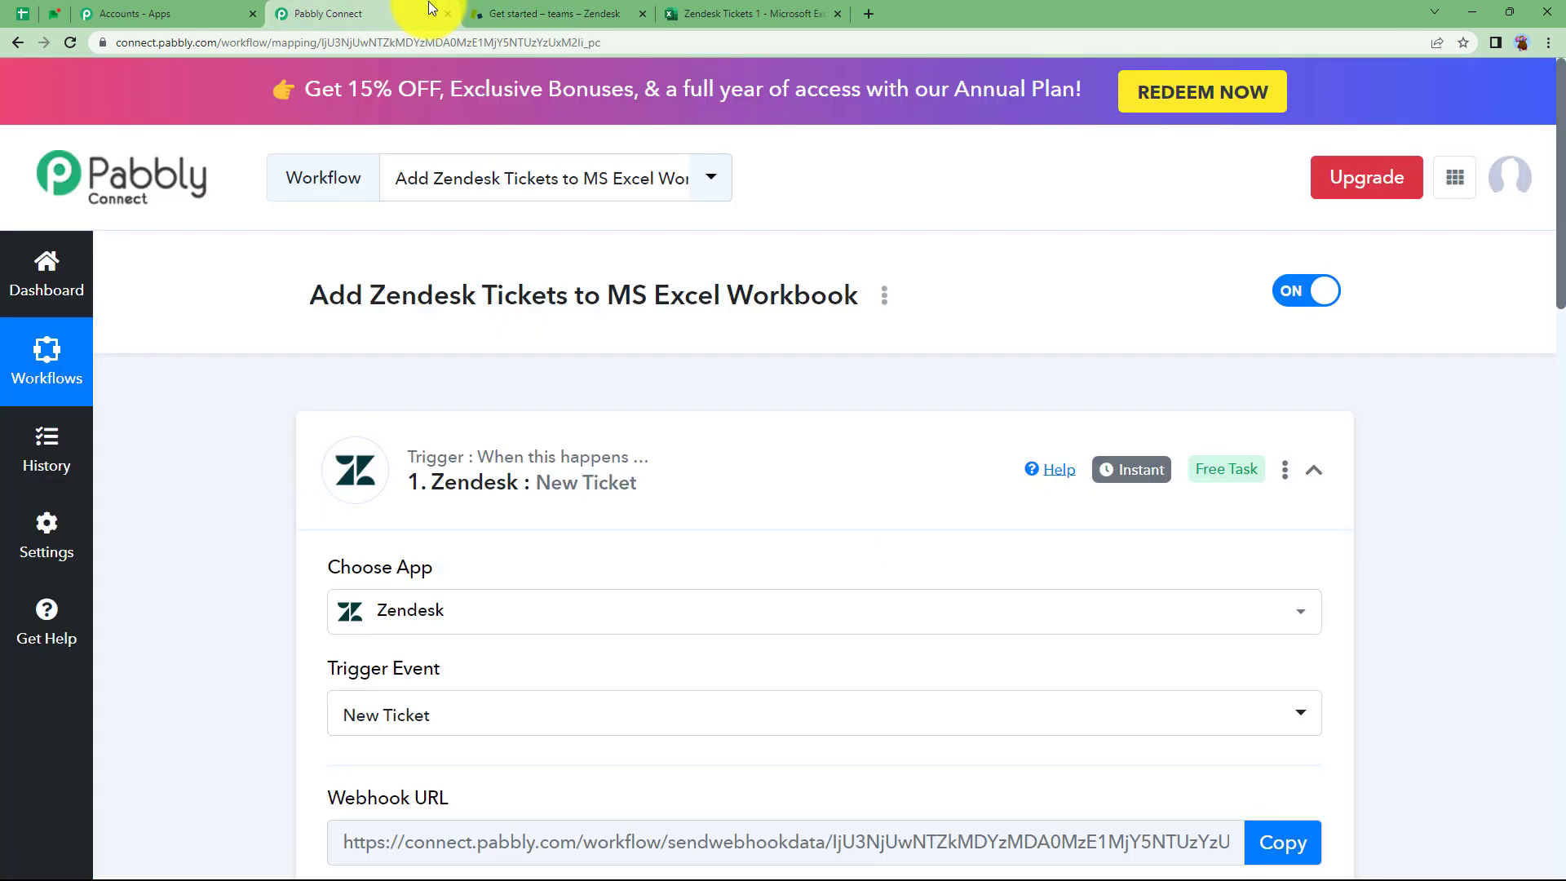
Step: Set the workflow's action application to Microsoft Excel with the Add Row To Worksheet action event
click(511, 481)
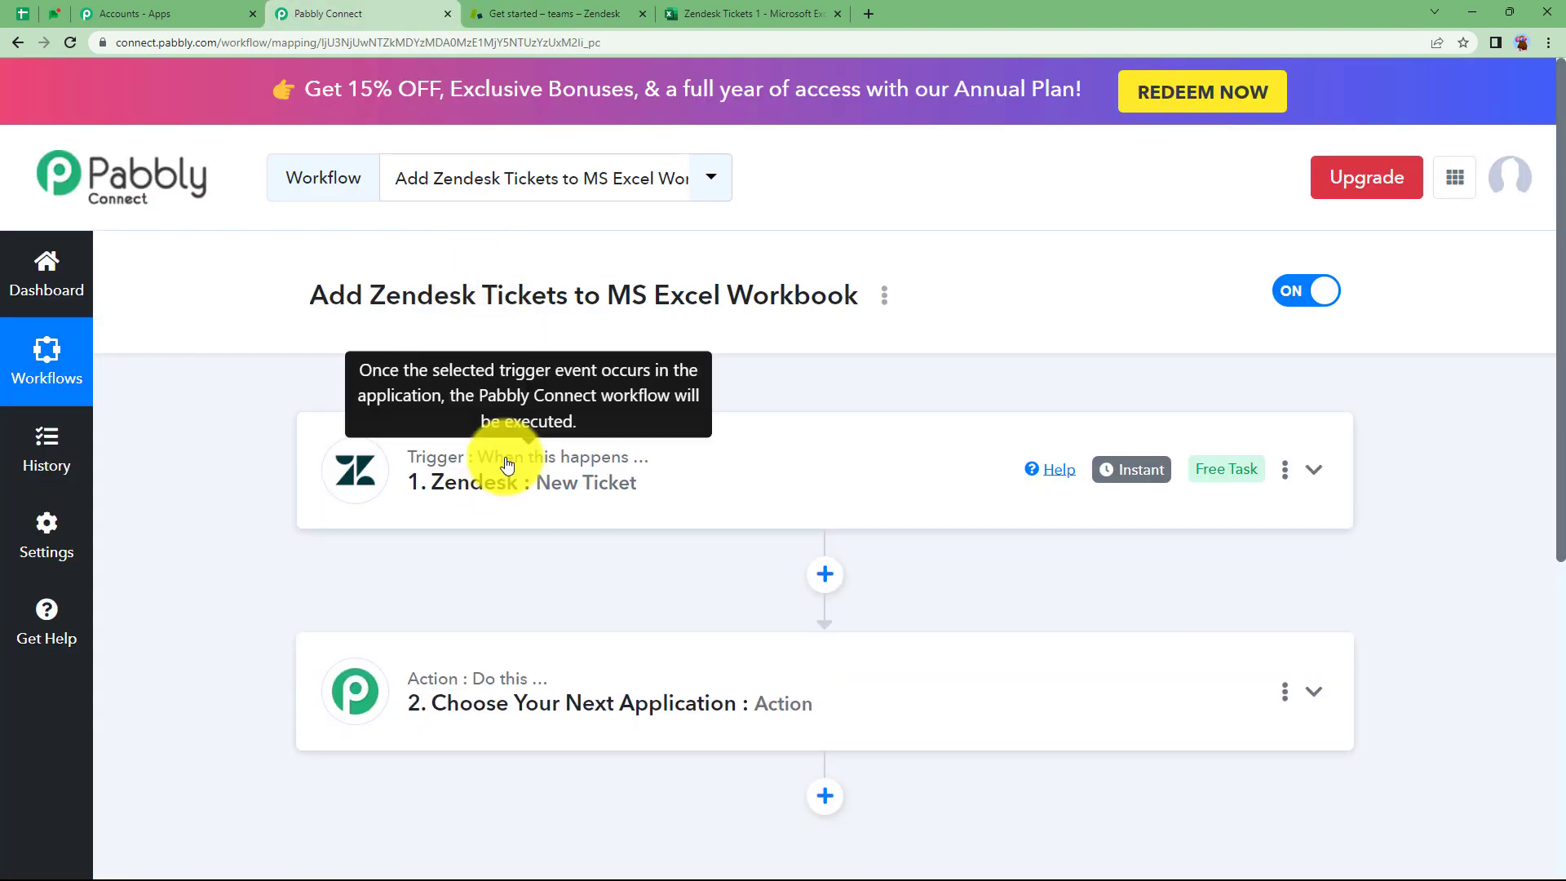
click(506, 700)
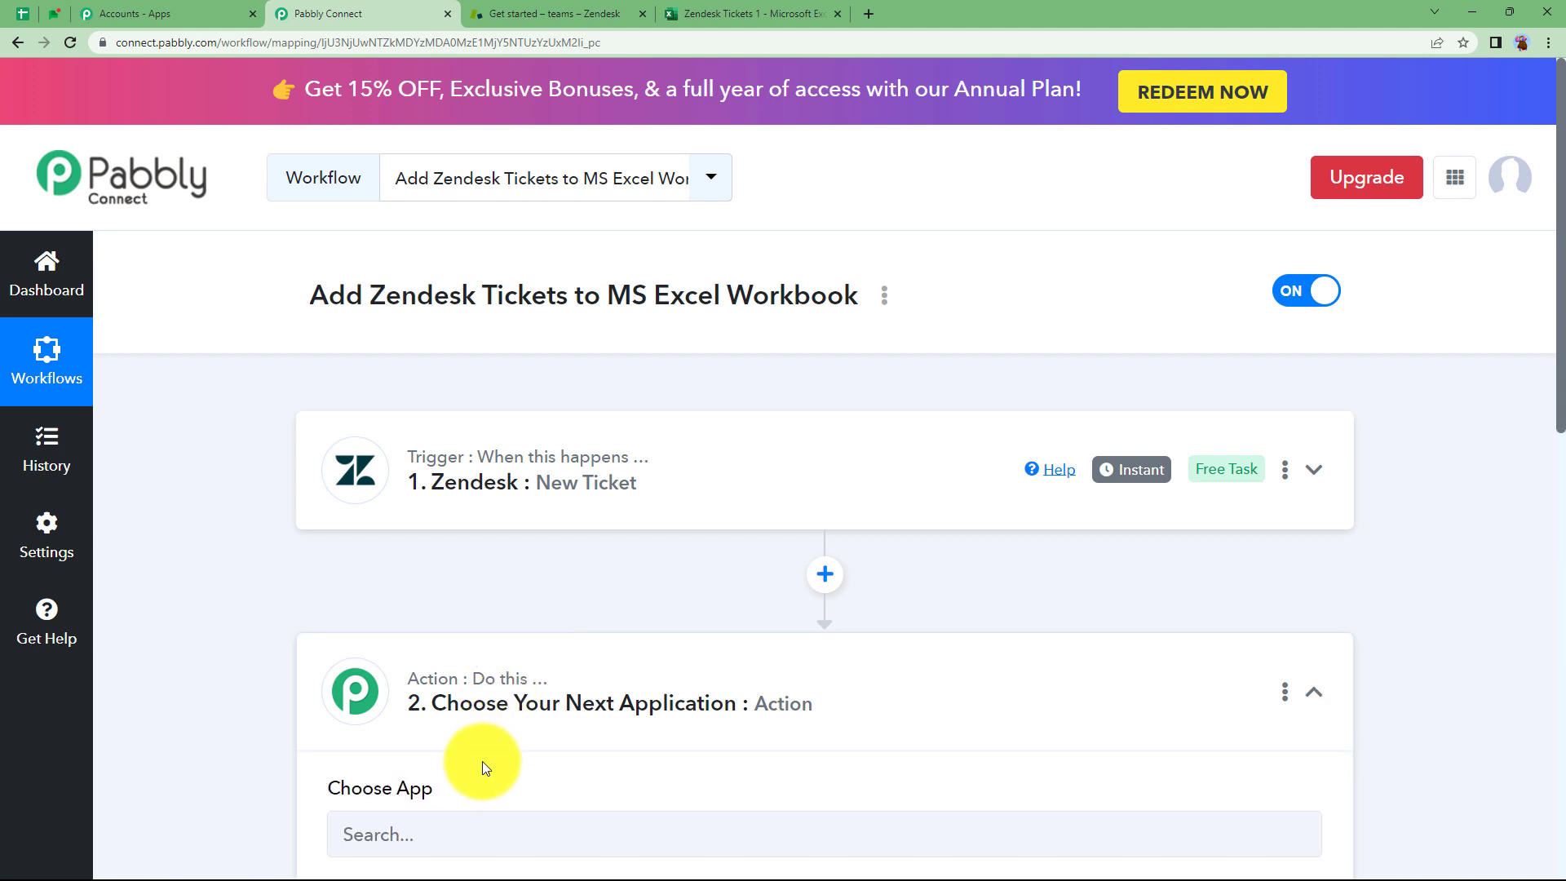
scroll(456, 732, down, 3)
click(458, 576)
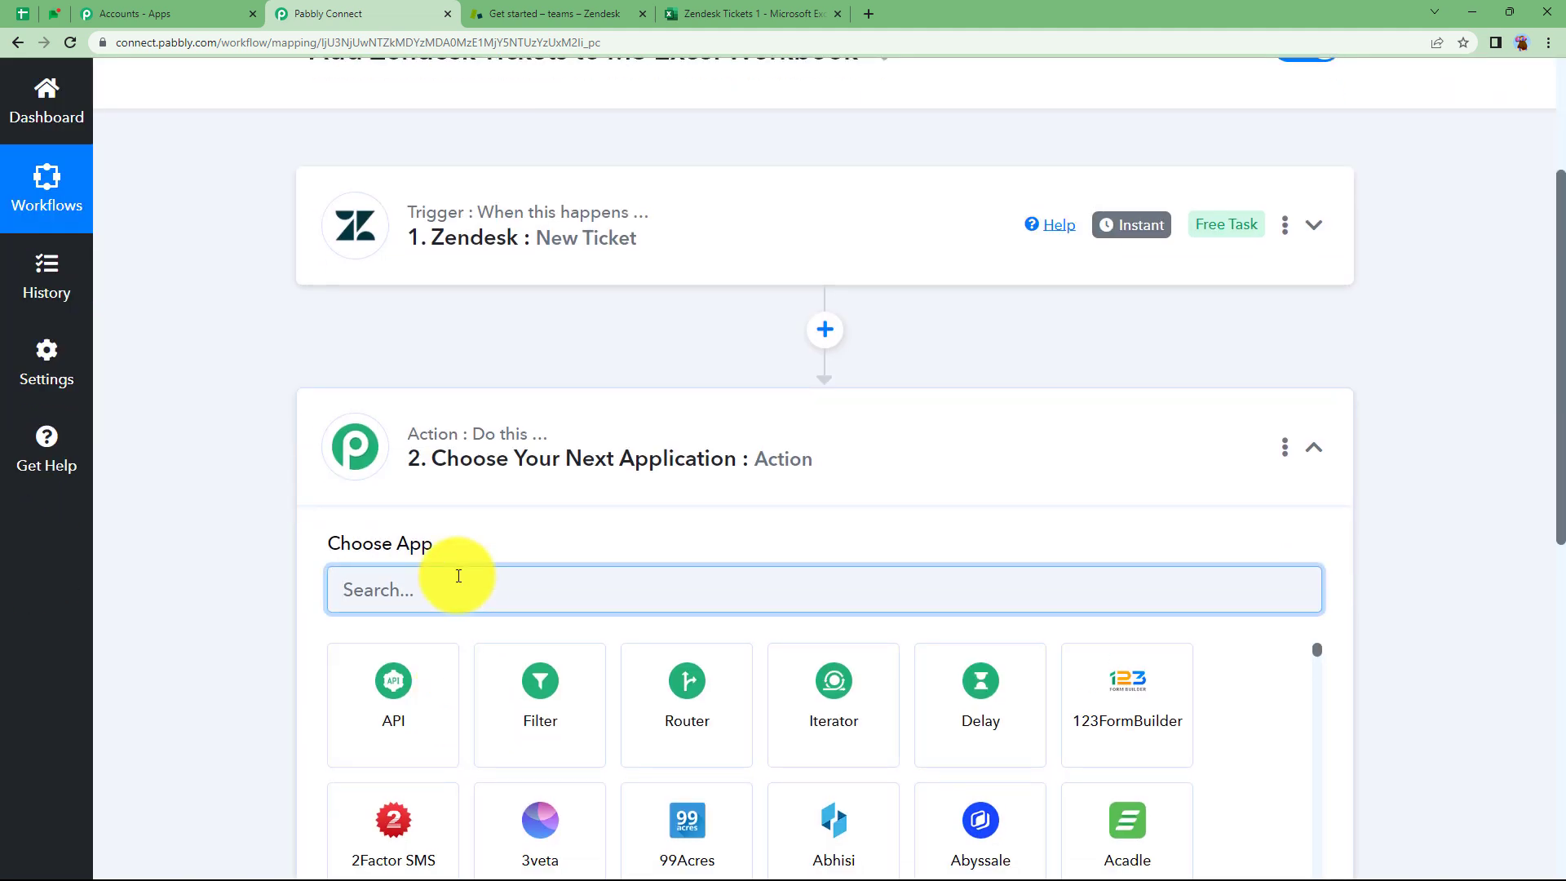
text(exce)
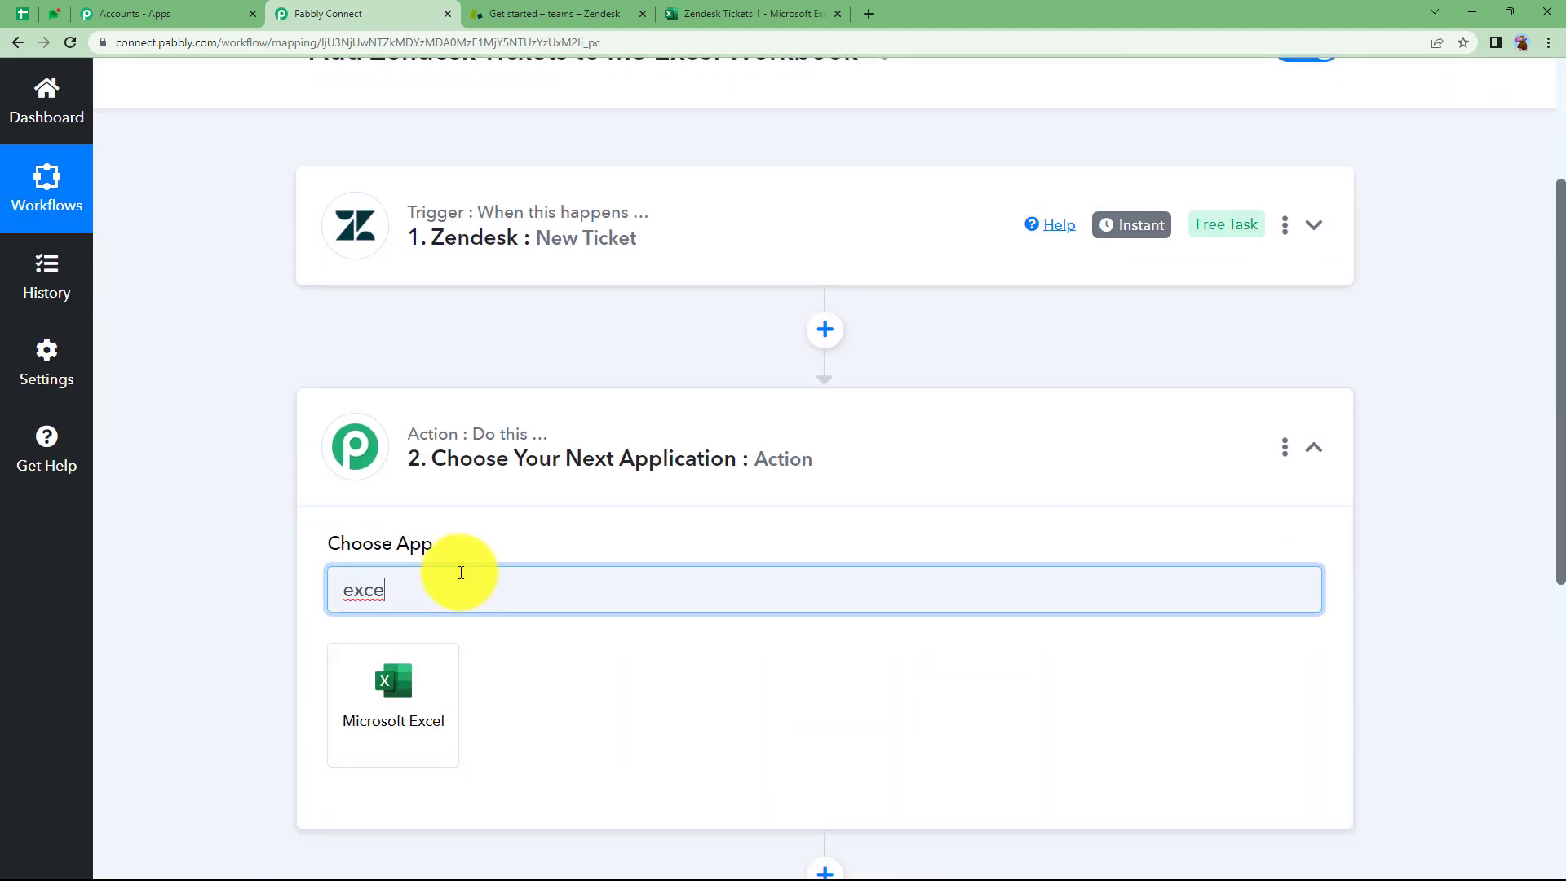
click(419, 688)
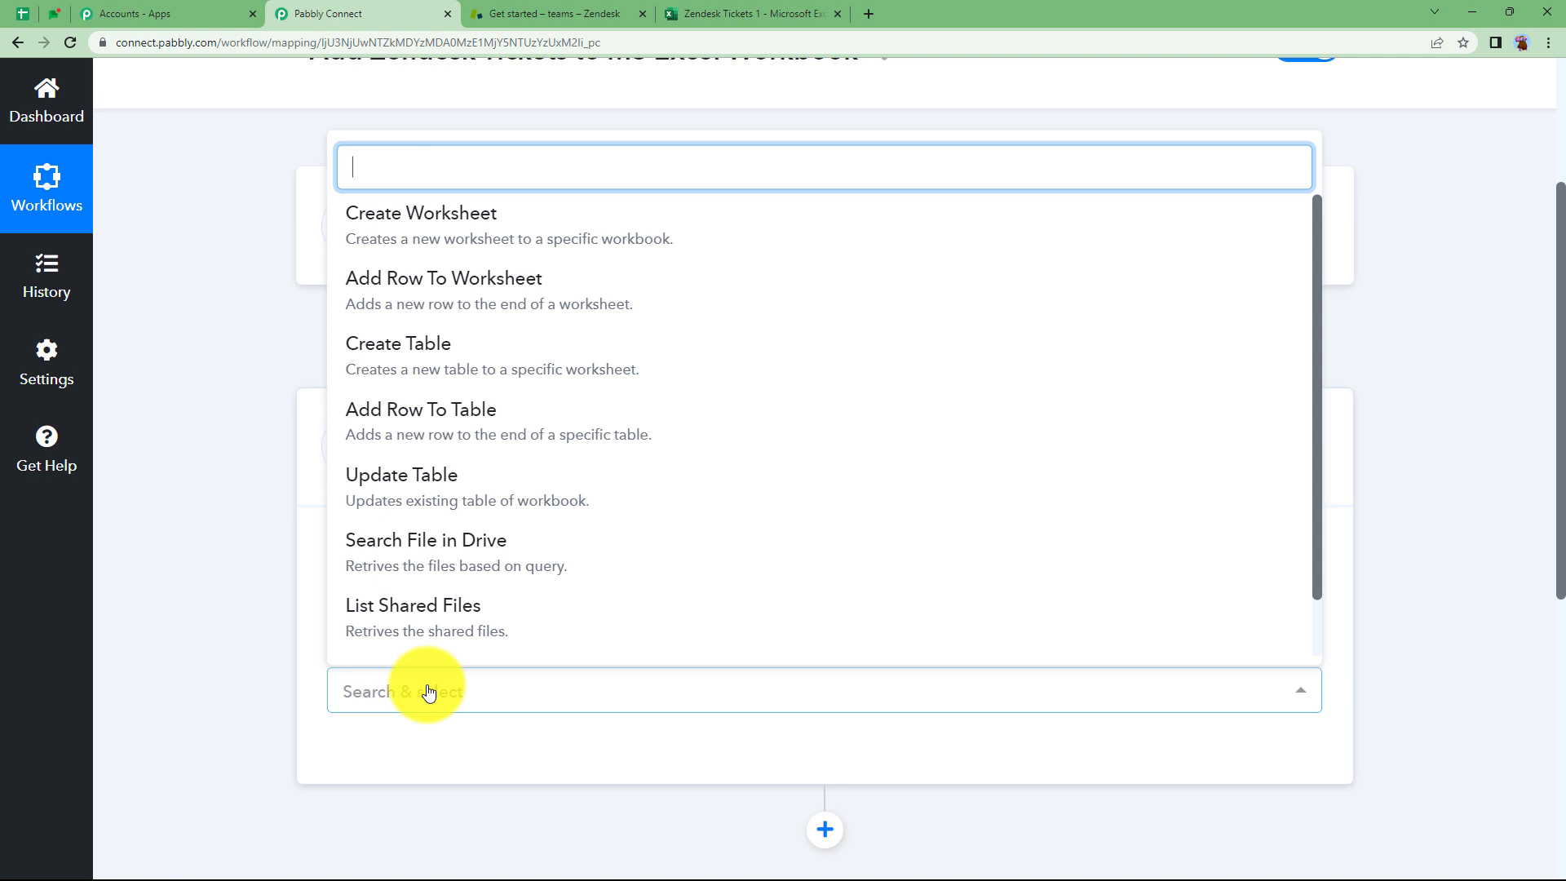
click(396, 295)
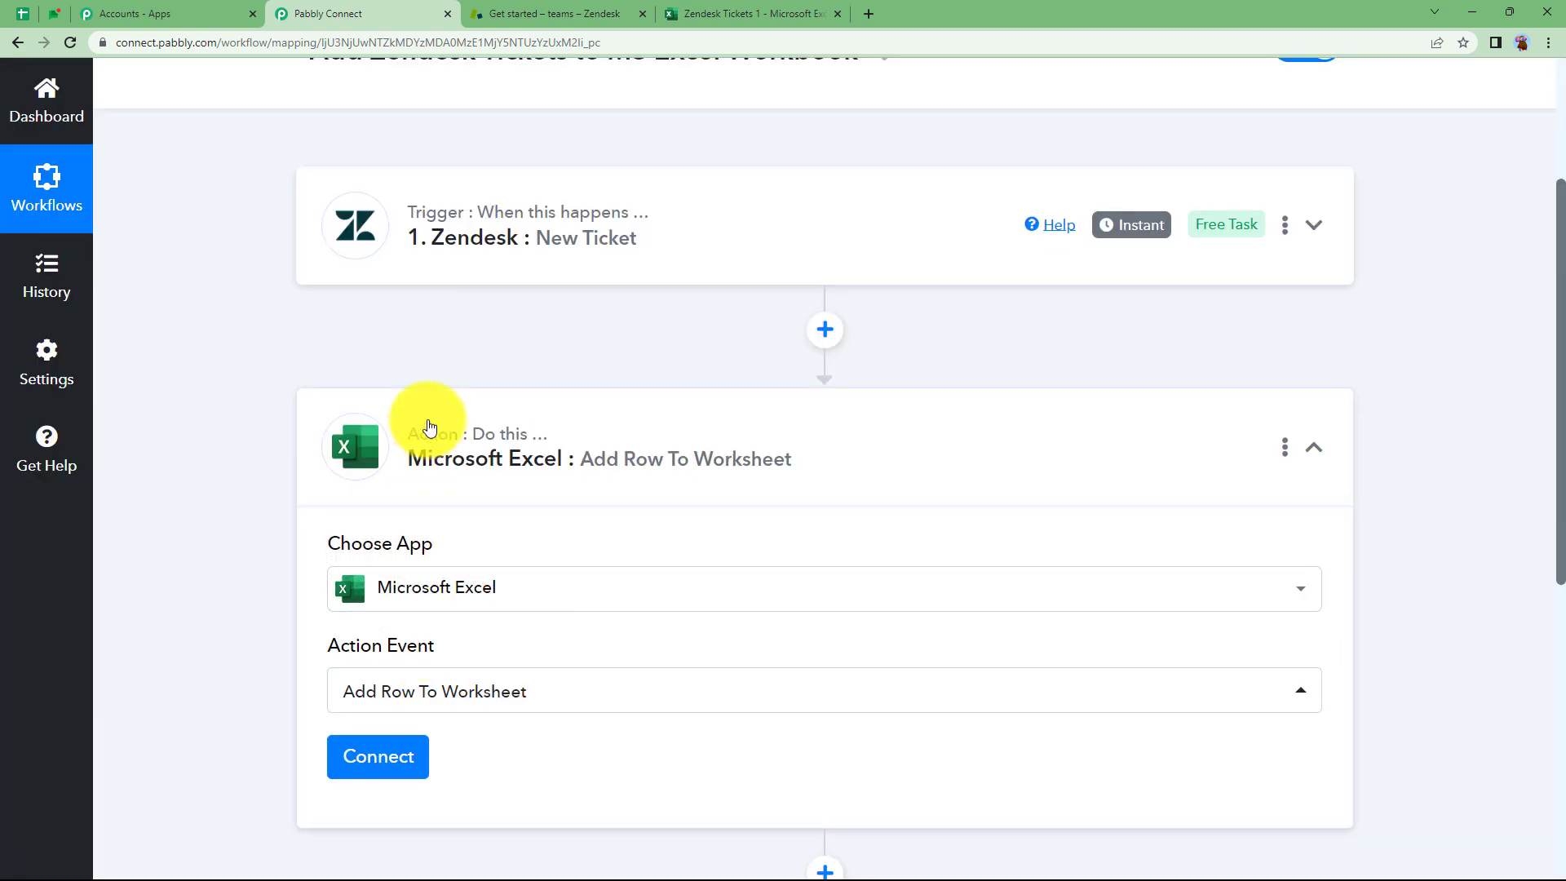
Step: Collapse the Excel action, reopen the Zendesk trigger and read its webhook setup instructions and JSON body
click(430, 427)
click(500, 244)
scroll(306, 481, down, 2)
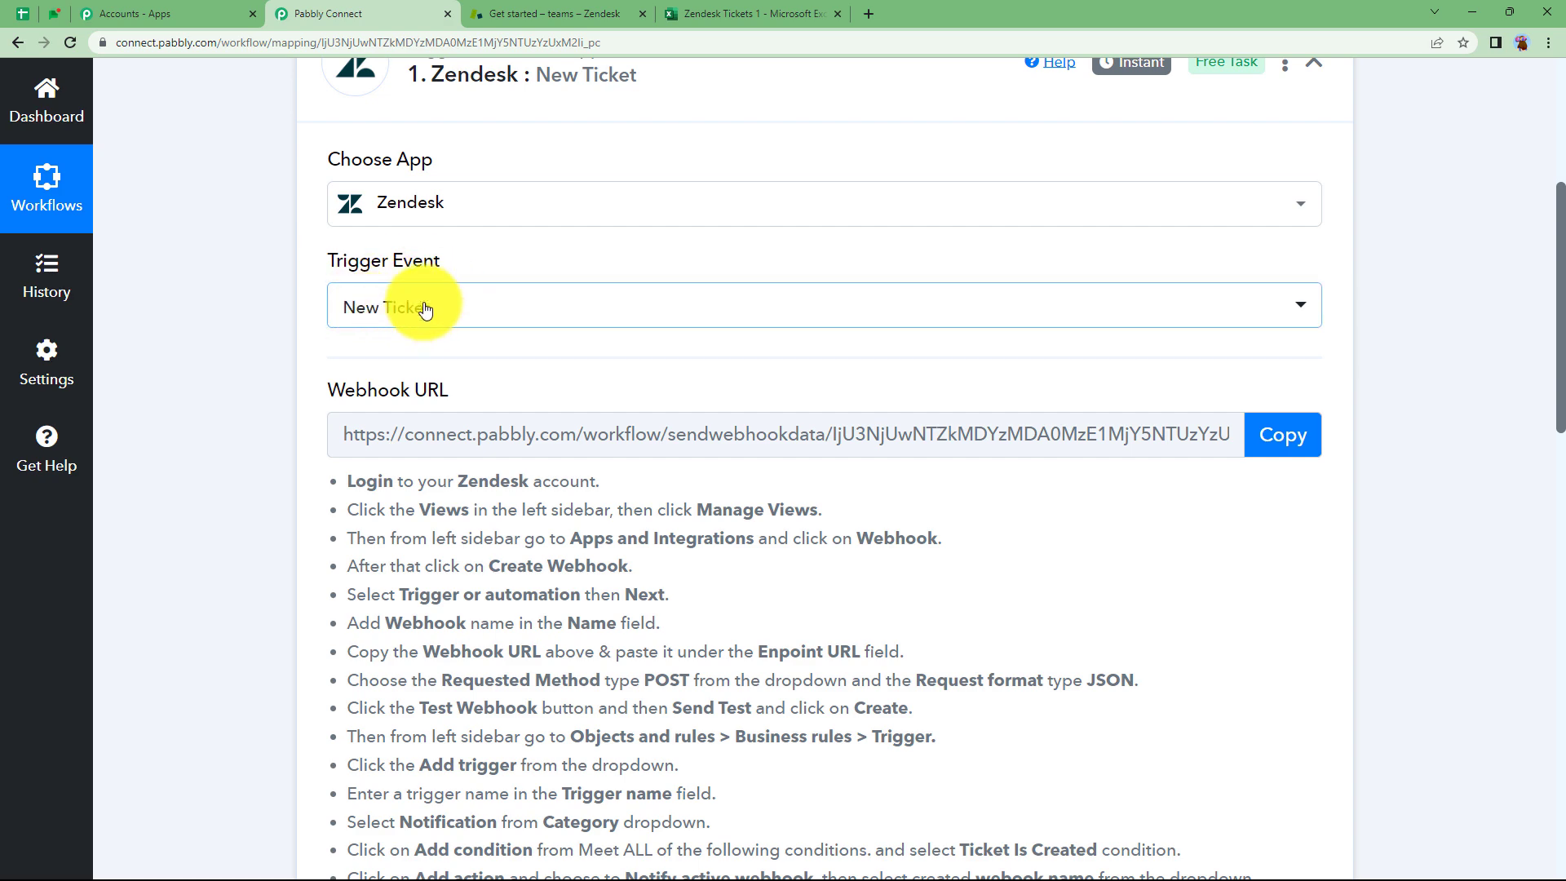
scroll(312, 461, down, 10)
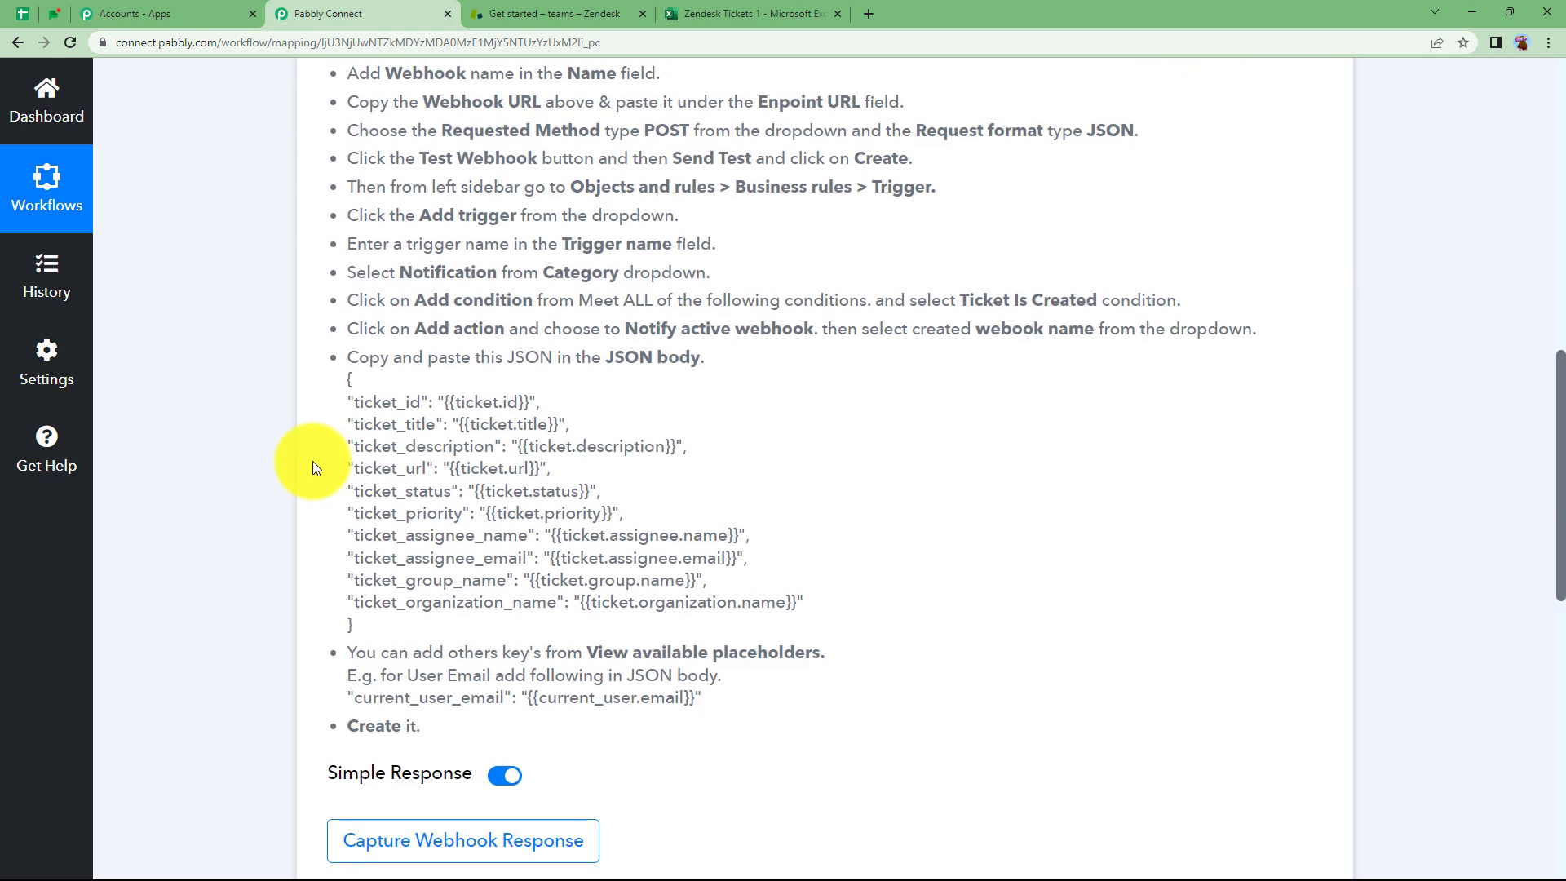
scroll(469, 522, up, 9)
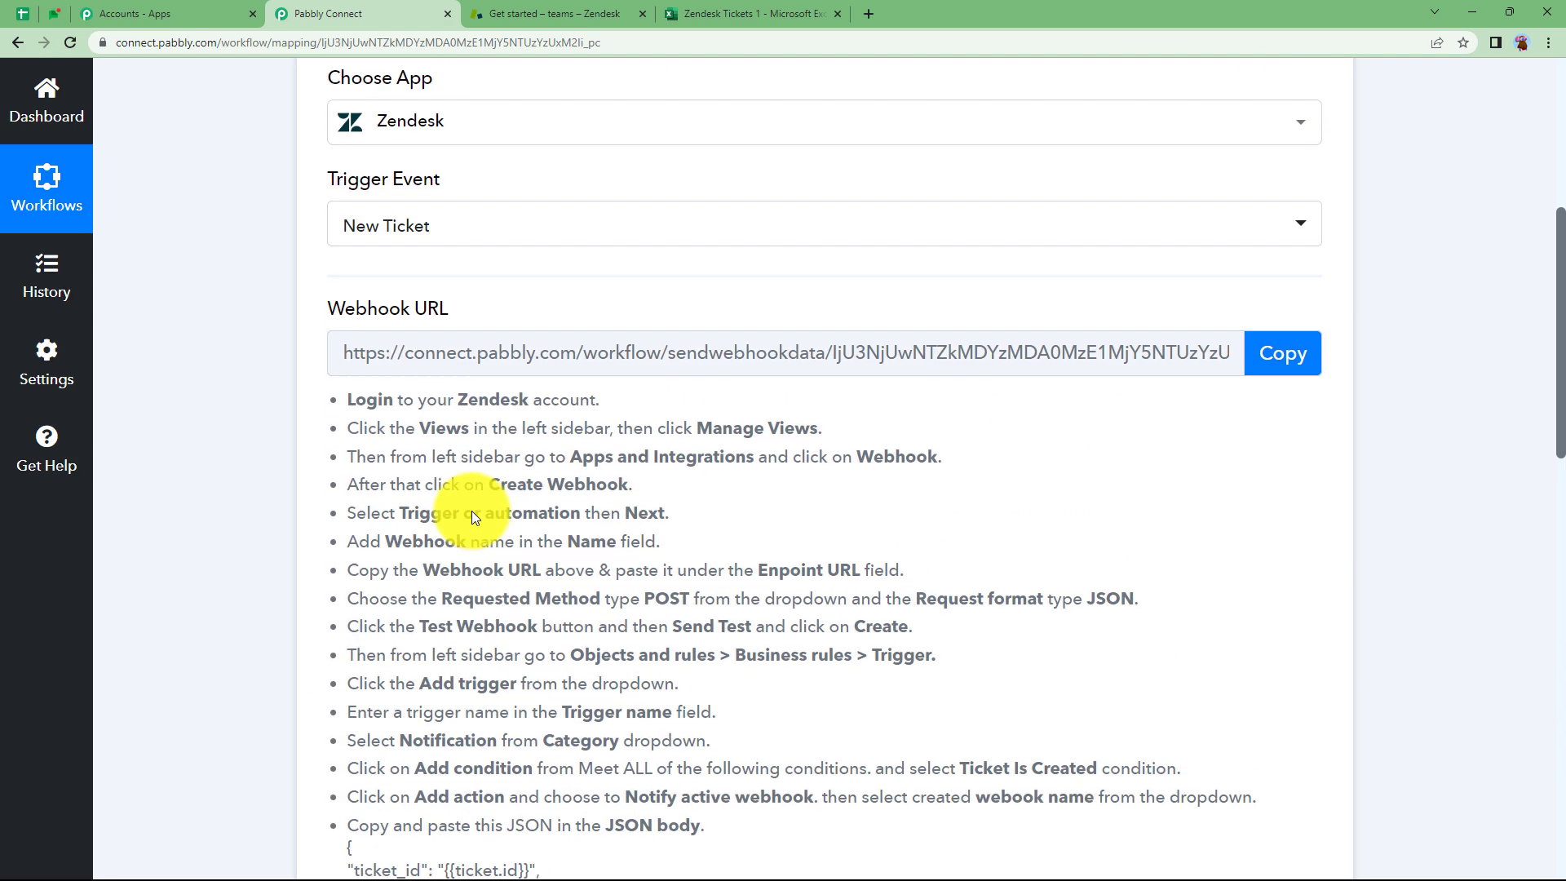
mouse_move(390, 308)
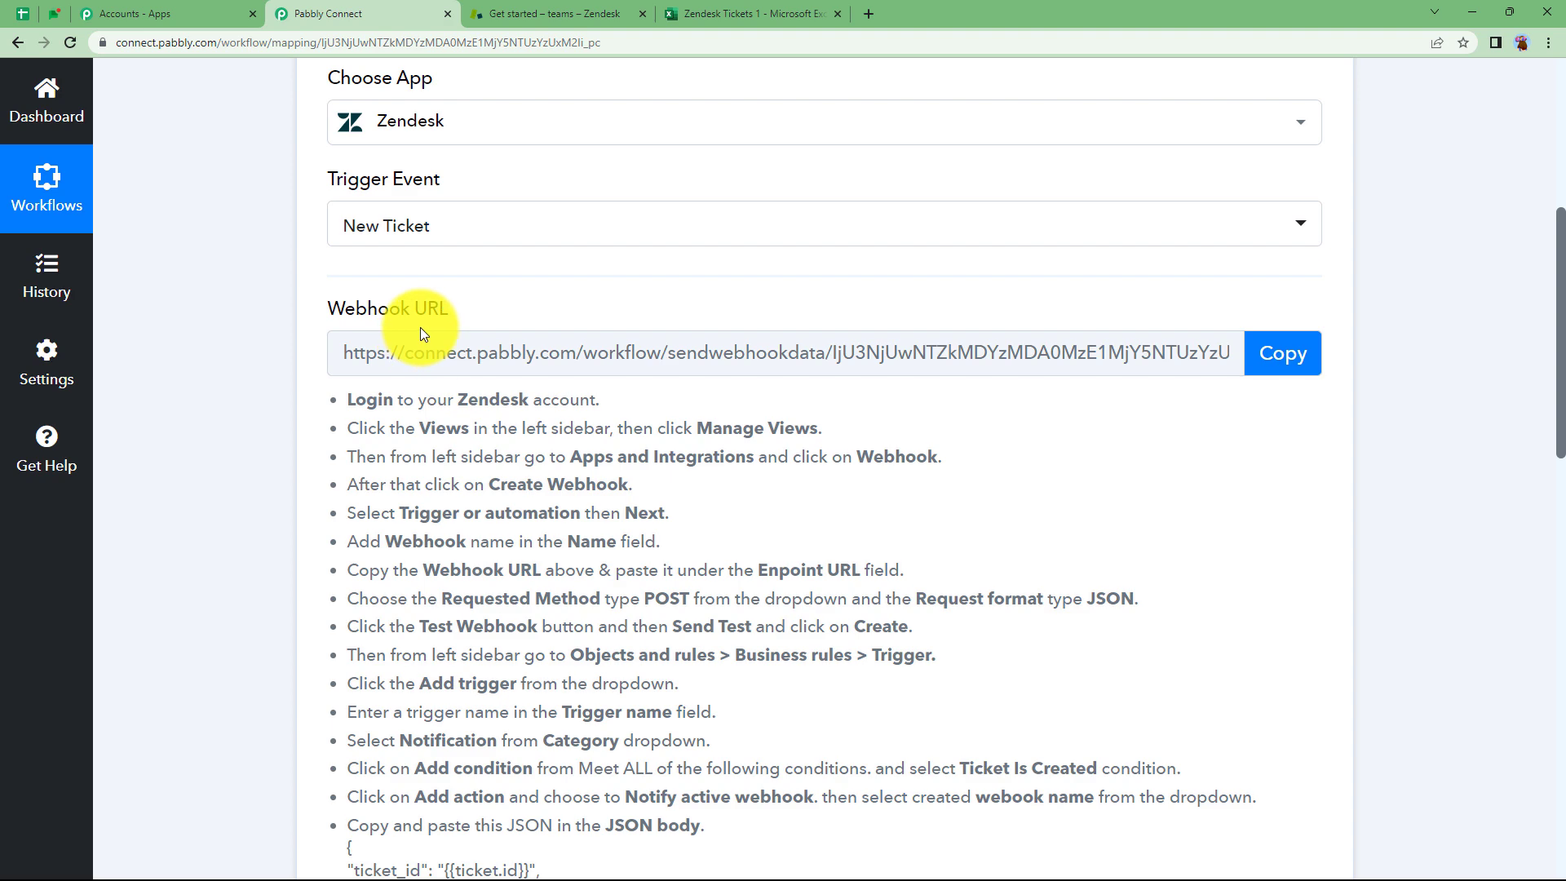
drag(344, 399, 733, 843)
click(747, 740)
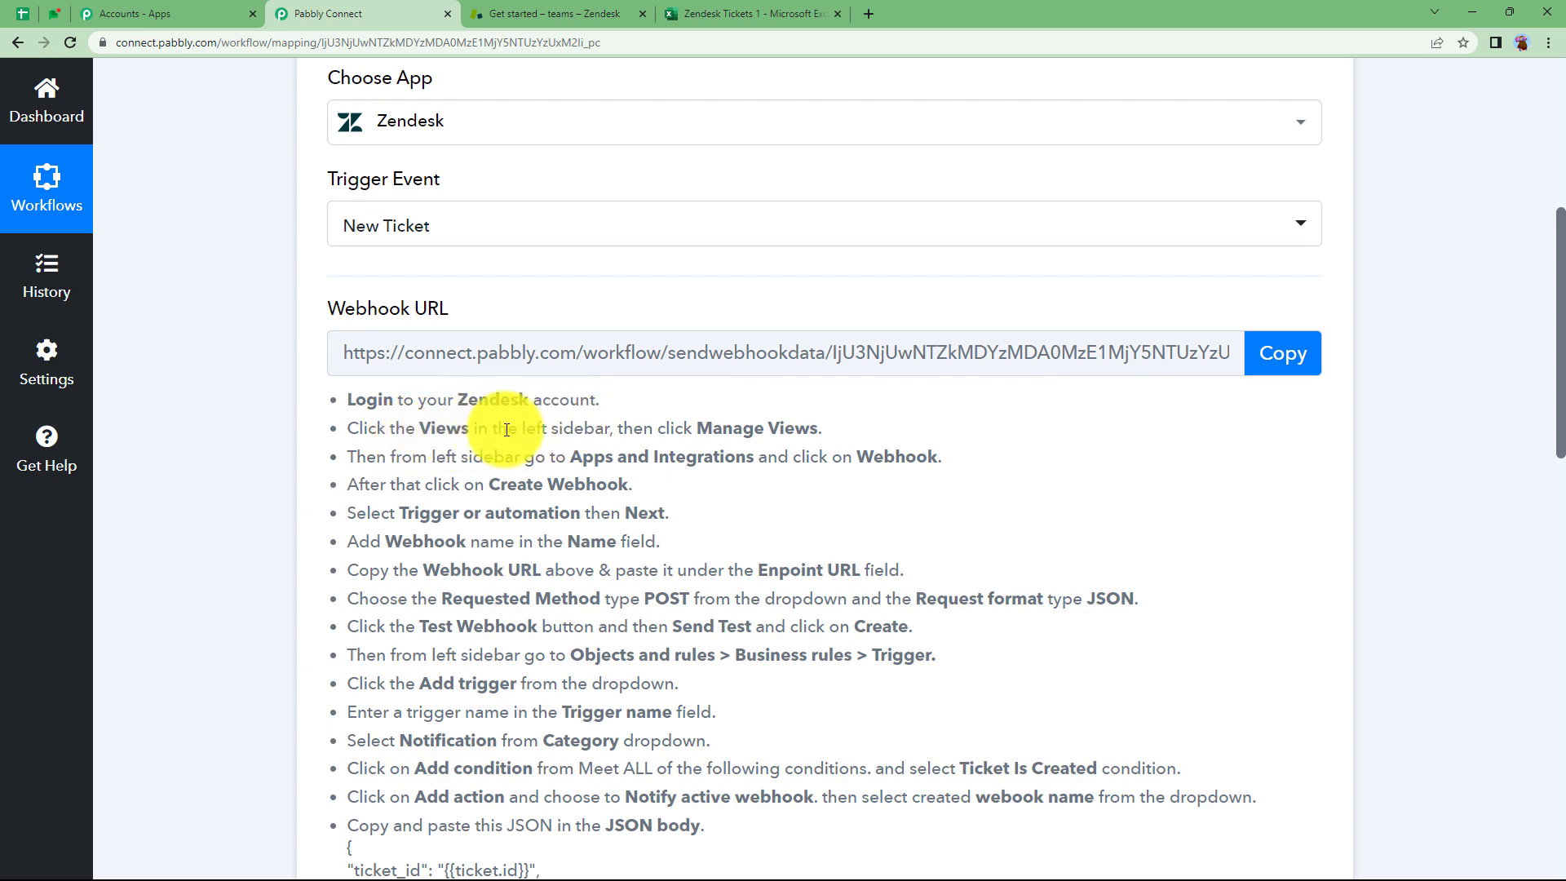
Step: Switch to Zendesk, open the ticket views and go to view management in the Admin Center
click(557, 13)
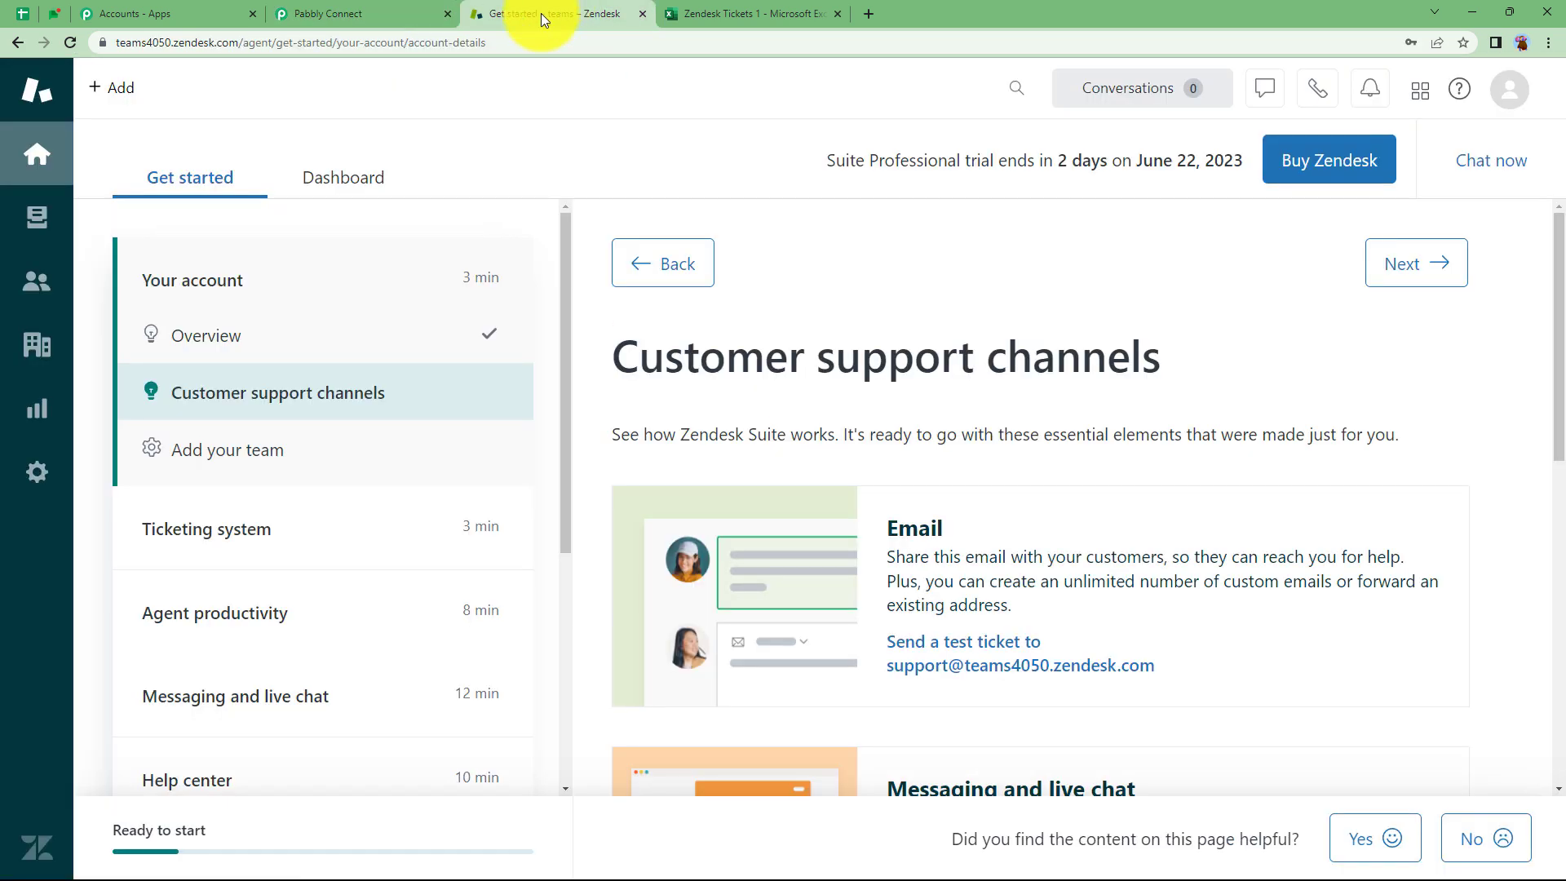
click(45, 225)
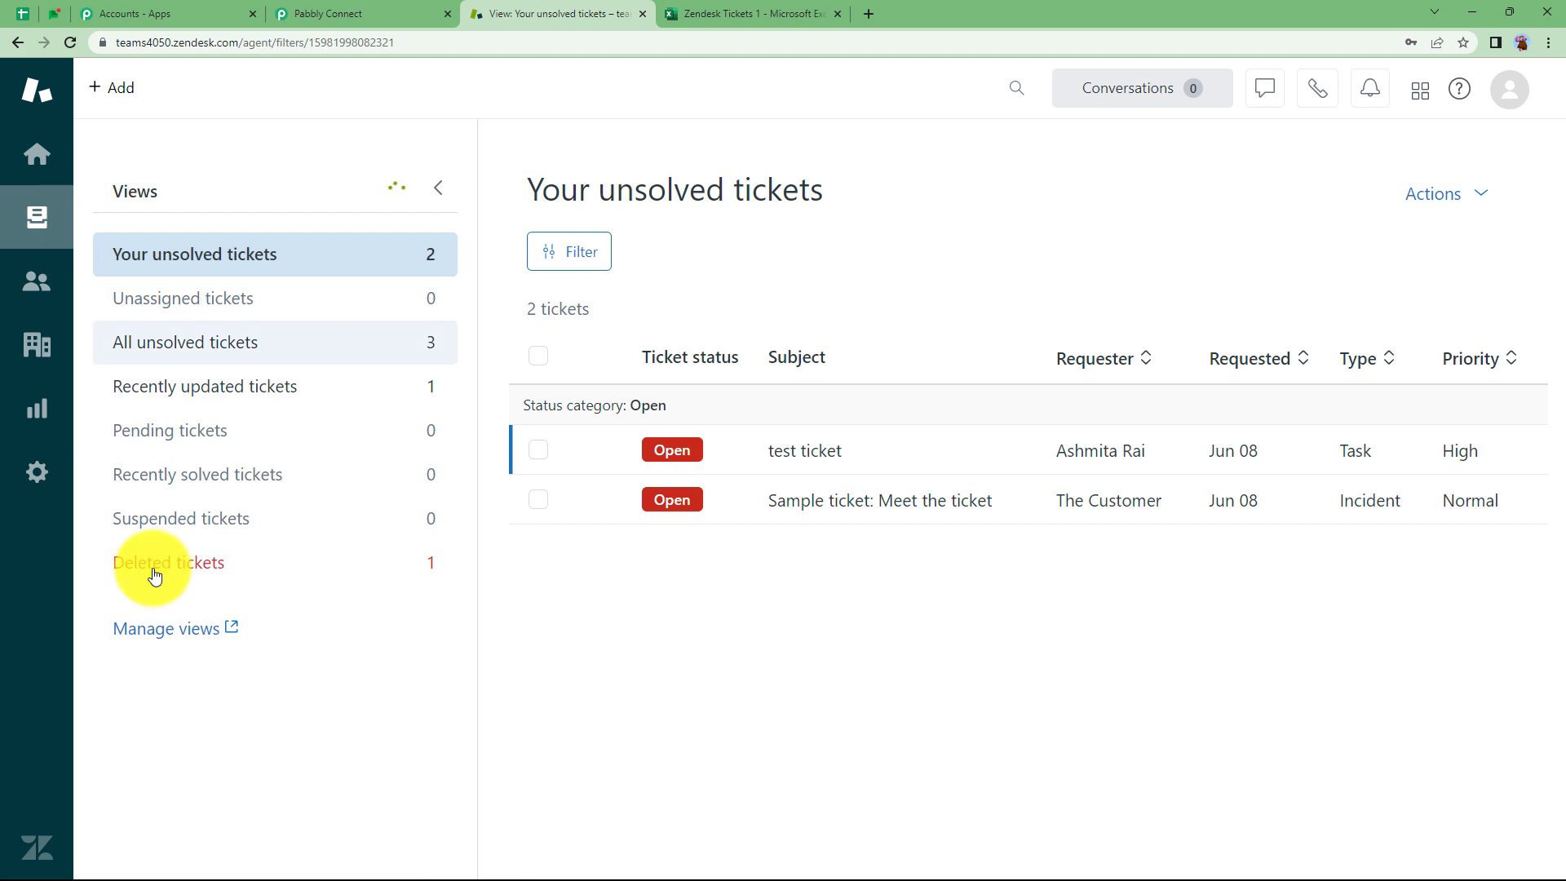
click(171, 641)
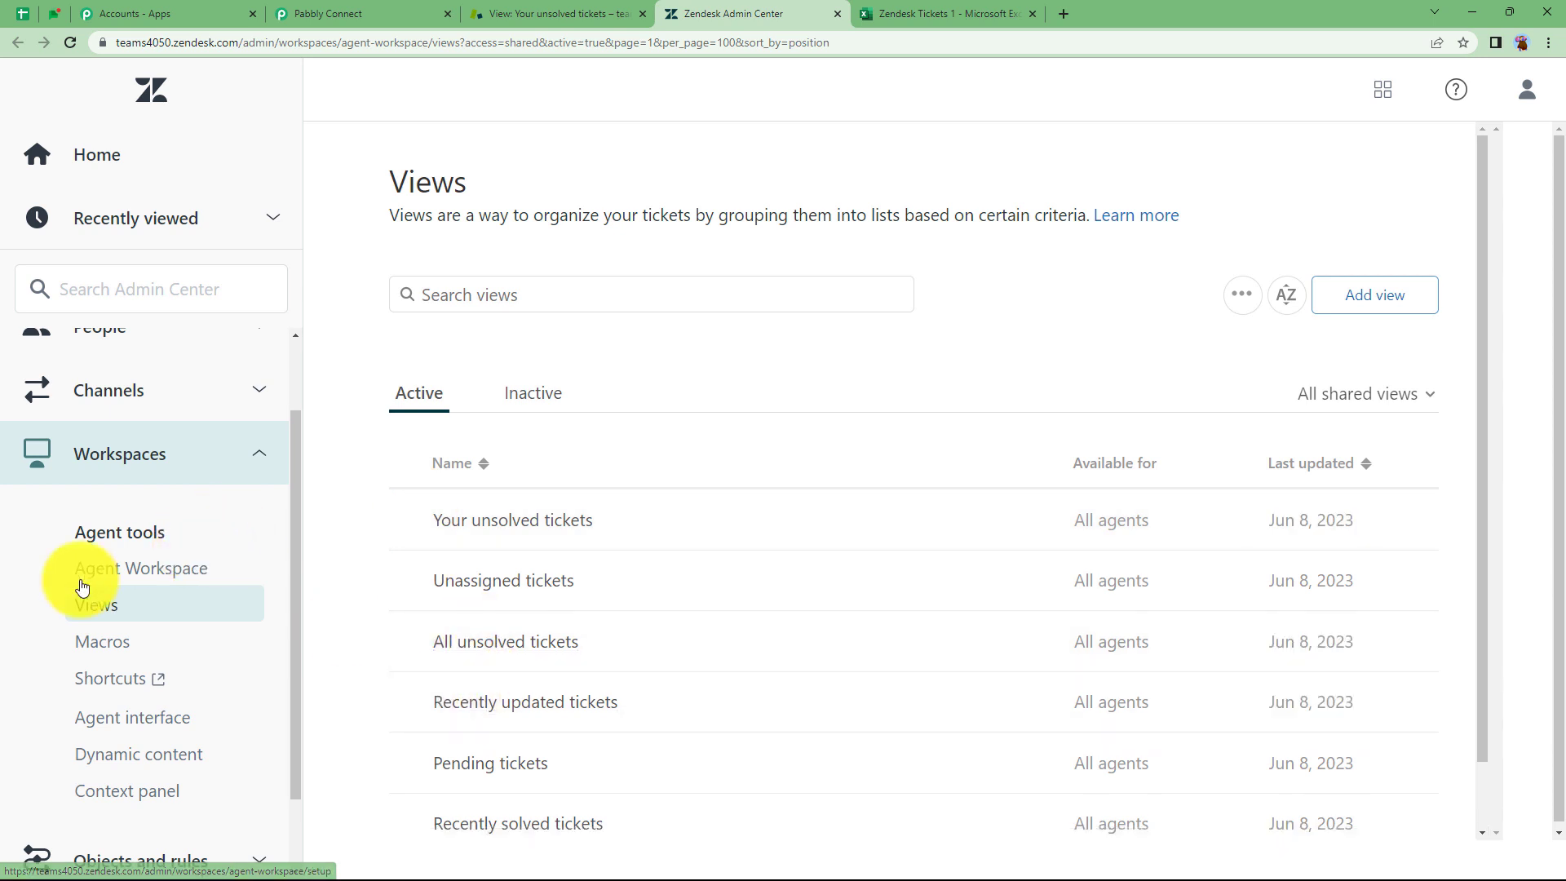
Step: Start creating a new webhook under Apps and integrations with Trigger or automation as the connection method
scroll(67, 529, down, 1)
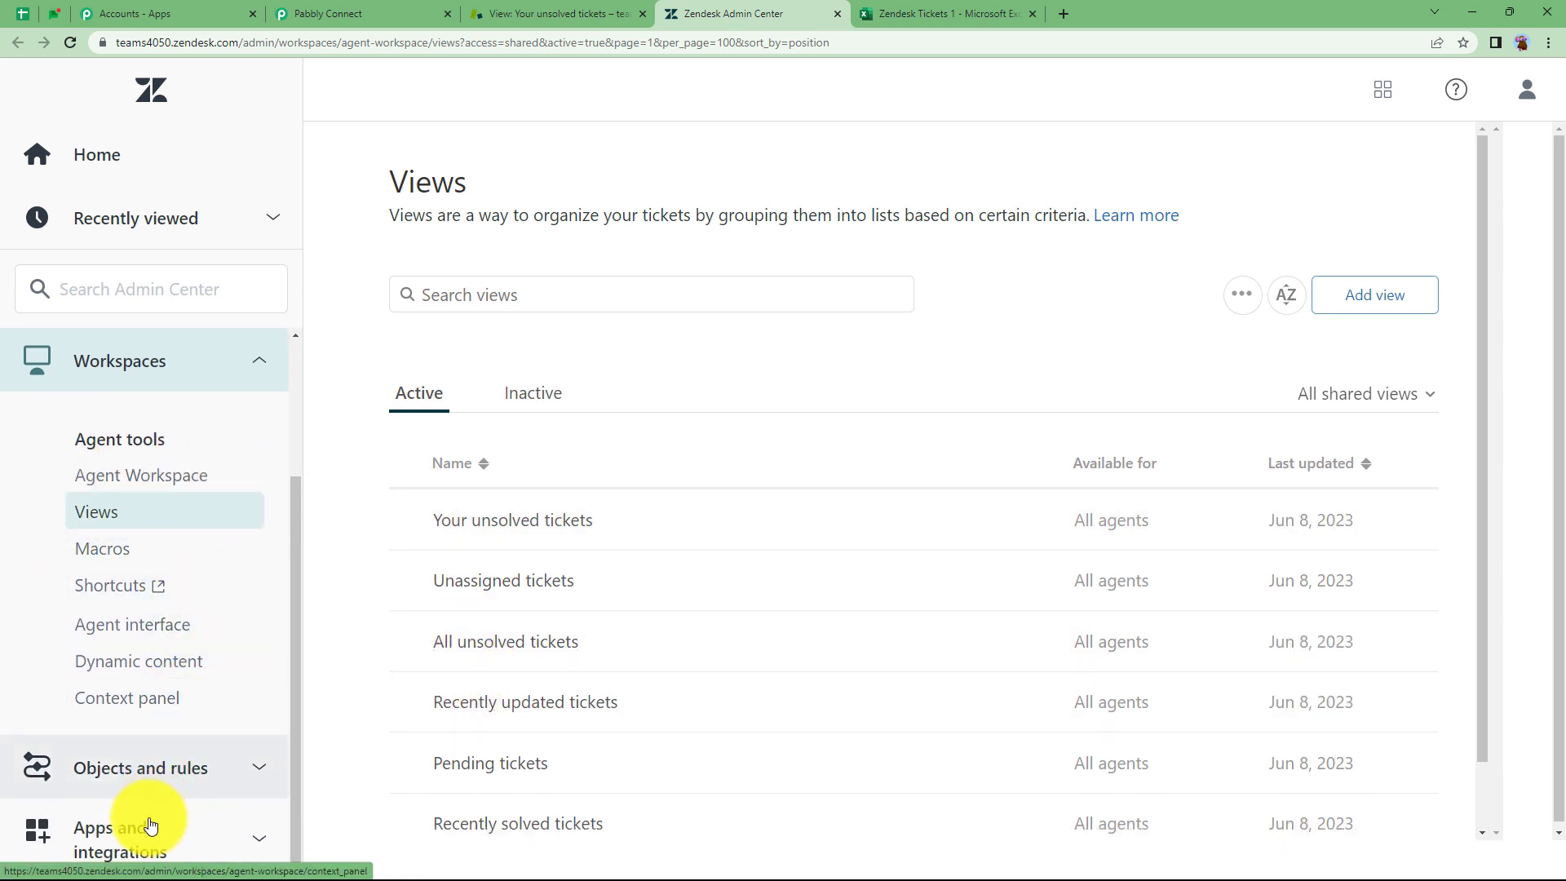
drag(294, 594, 291, 868)
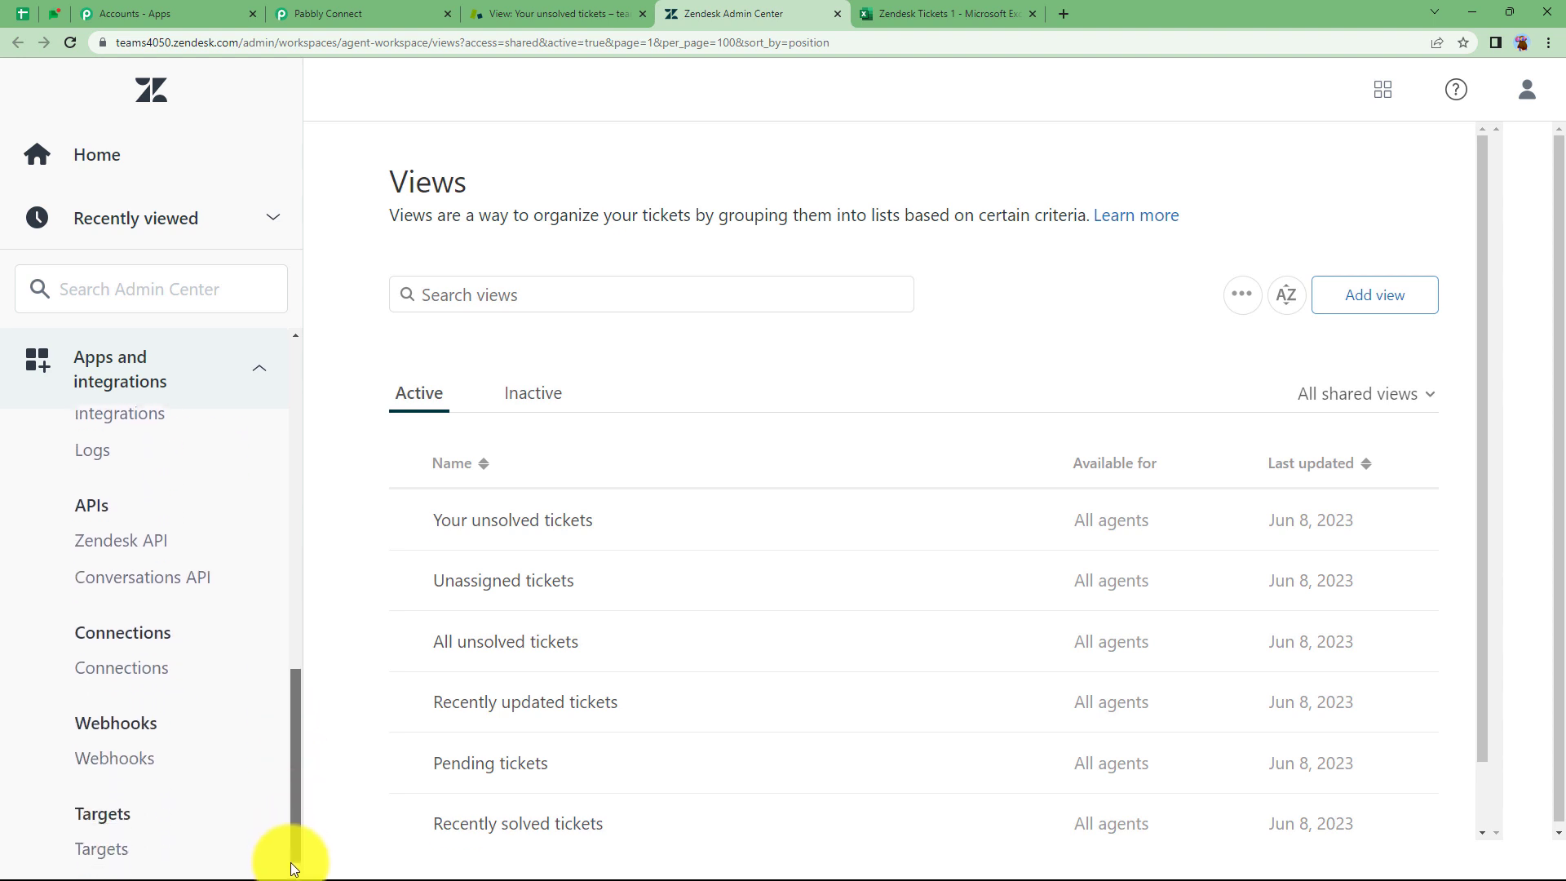
click(127, 752)
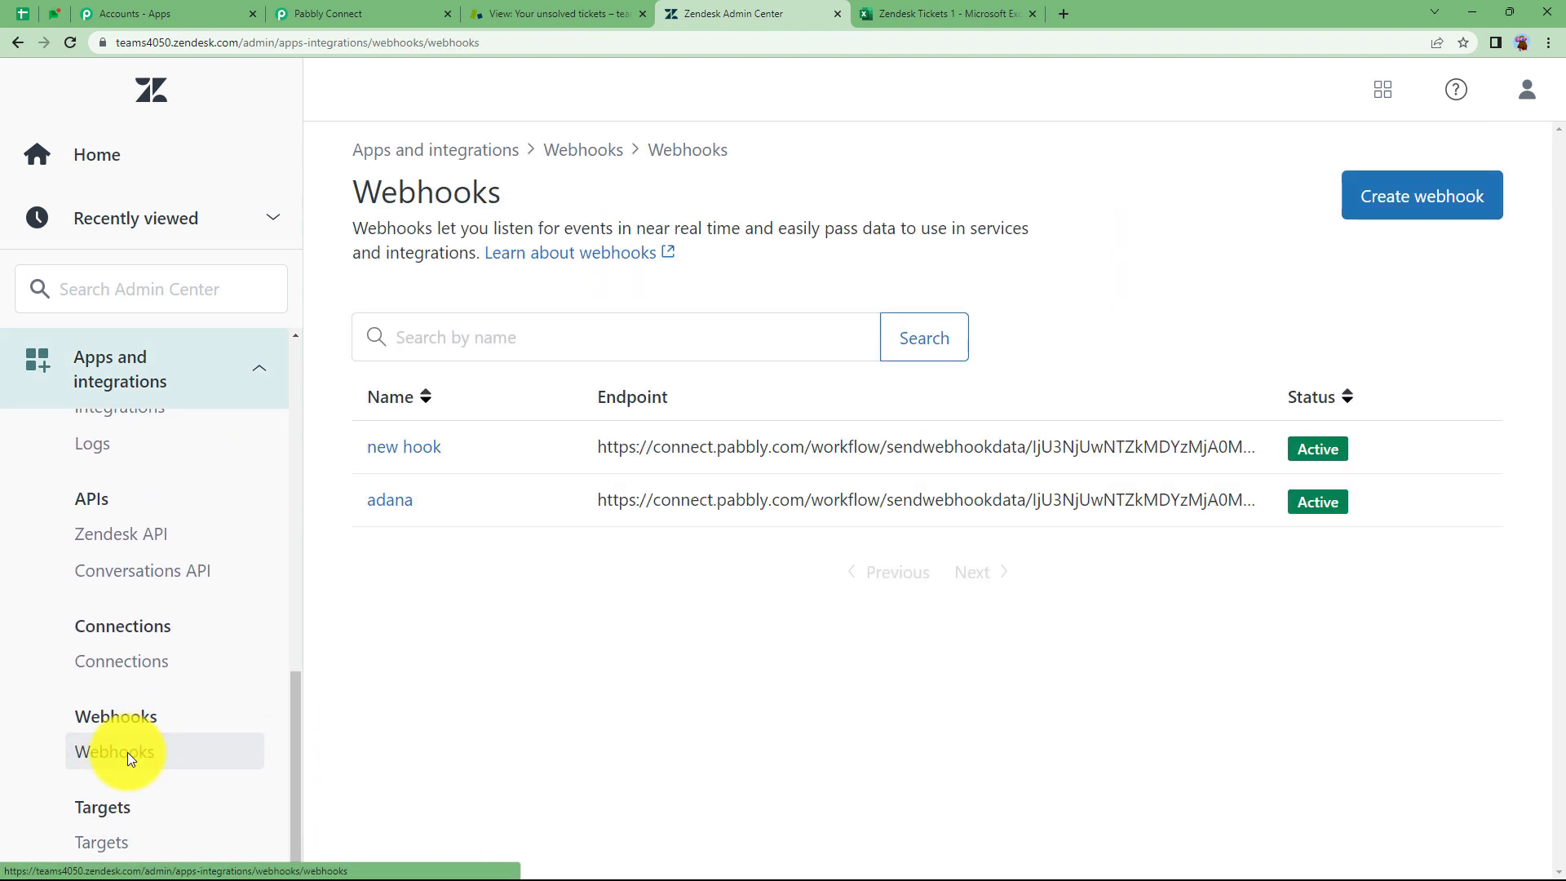
click(1450, 195)
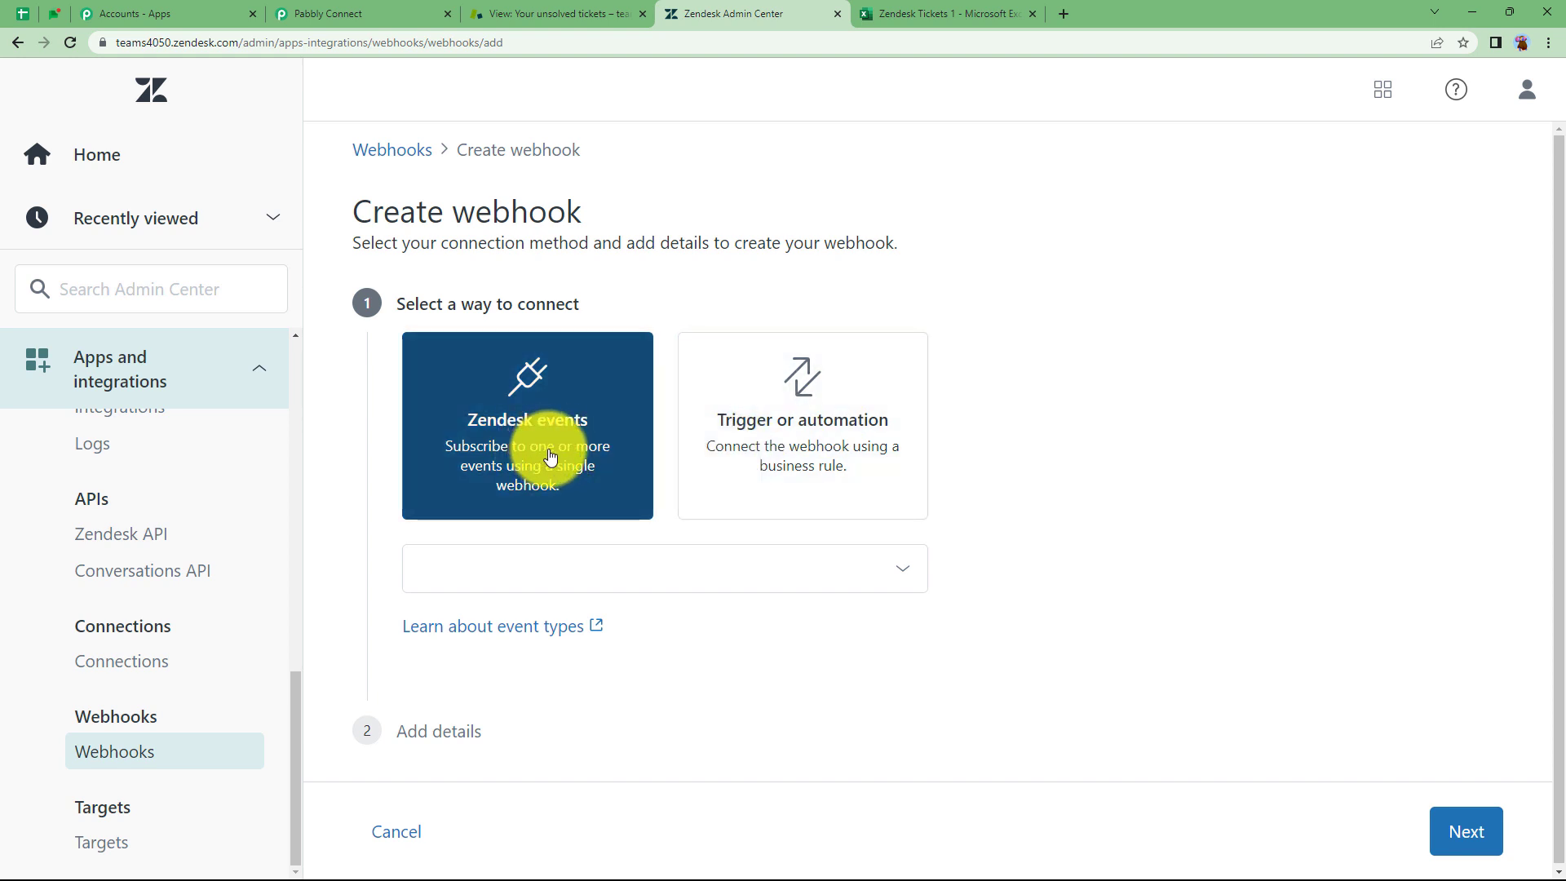
click(805, 402)
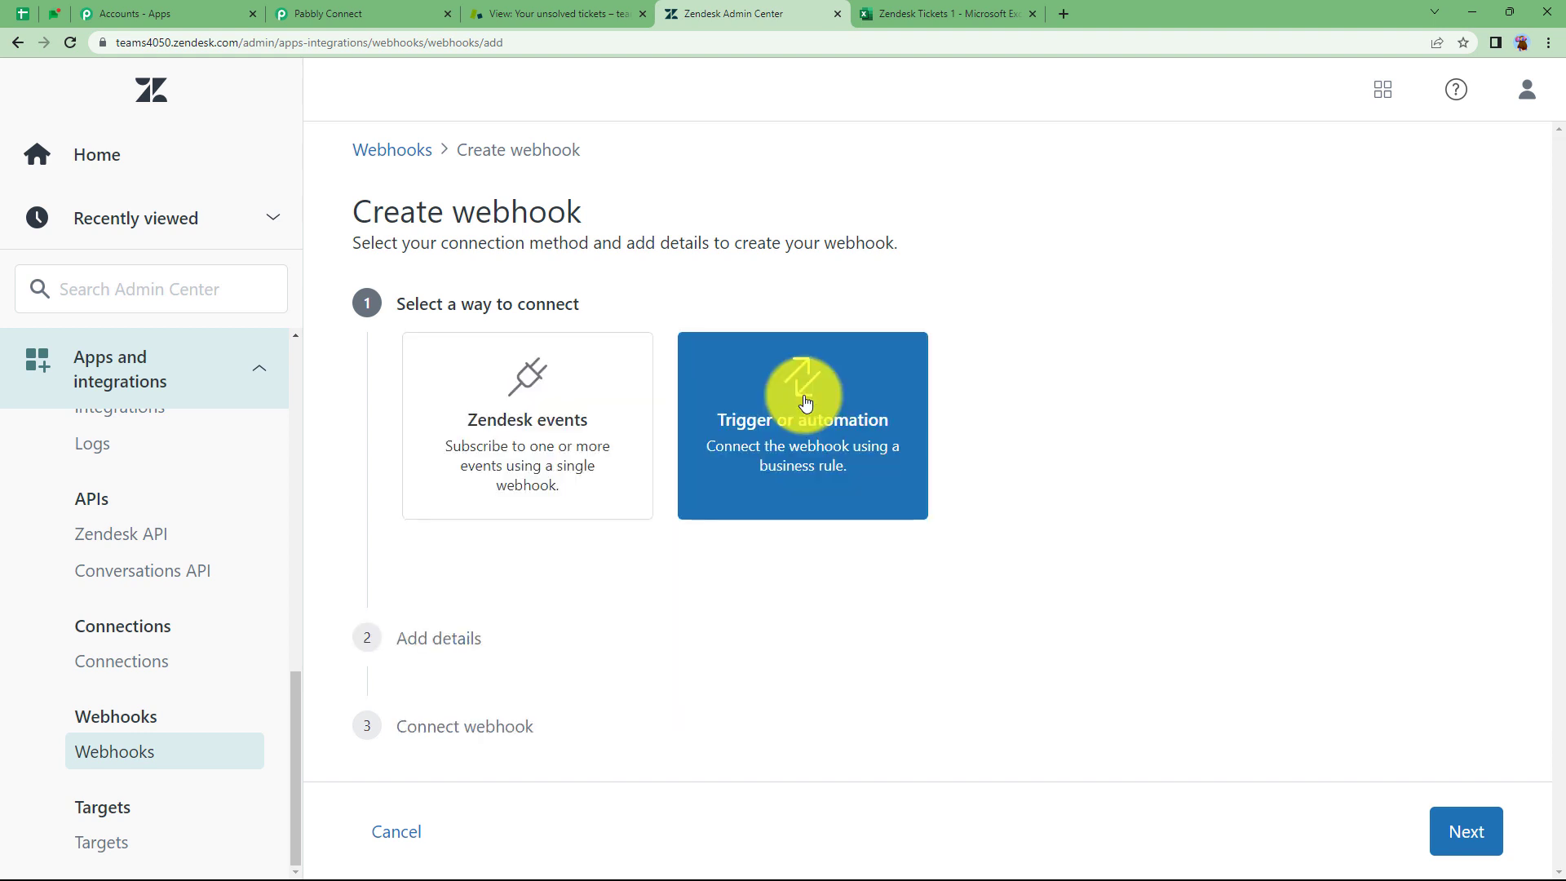
click(1468, 830)
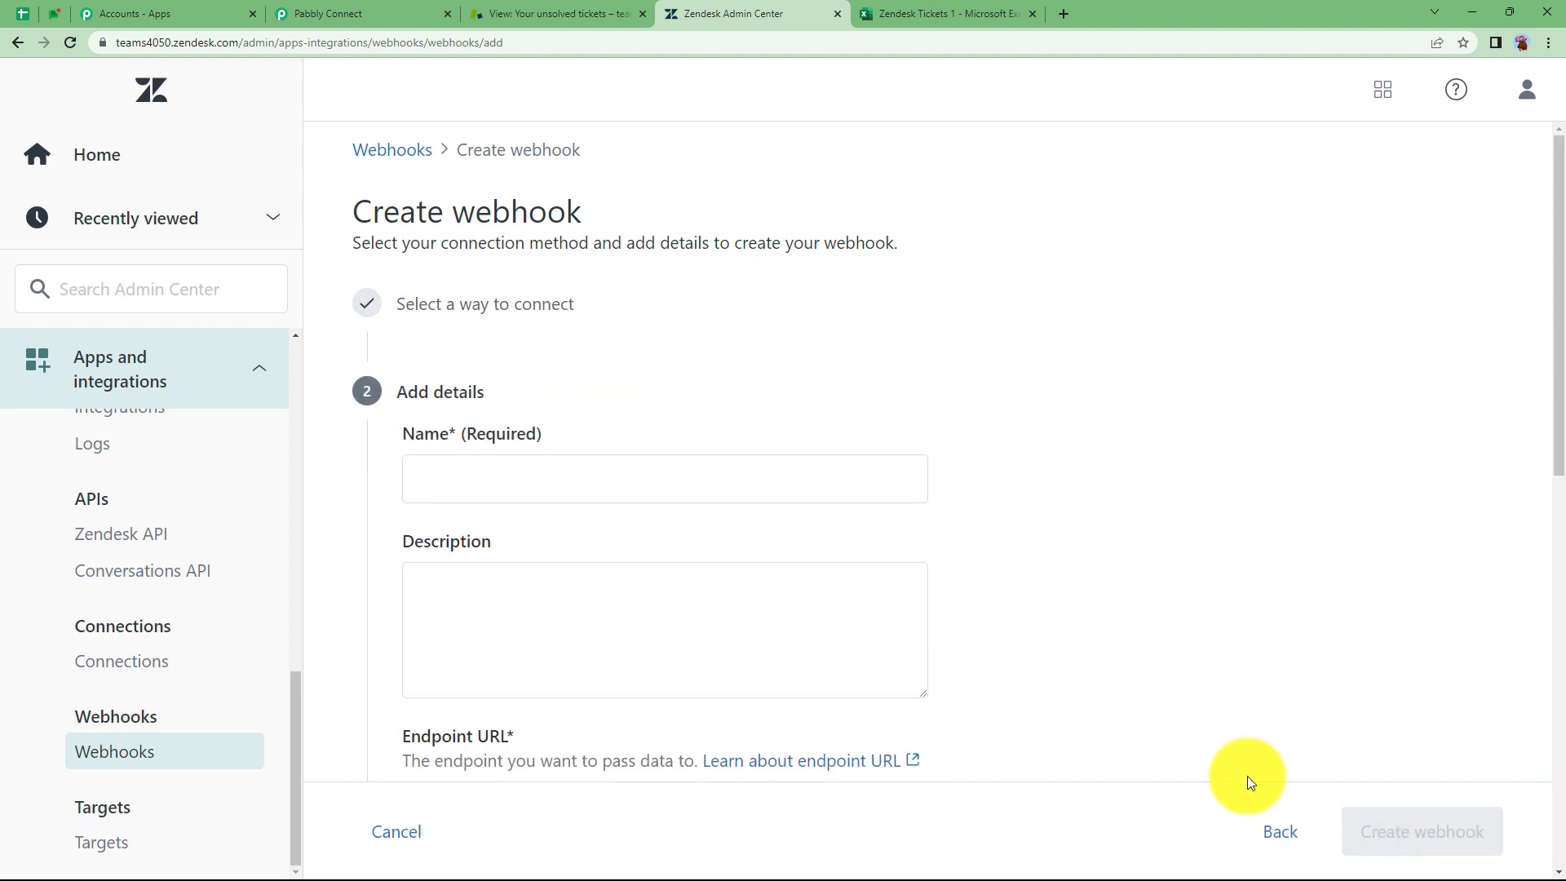
Step: Name the new webhook MS Excel 1
click(578, 489)
text(MS E)
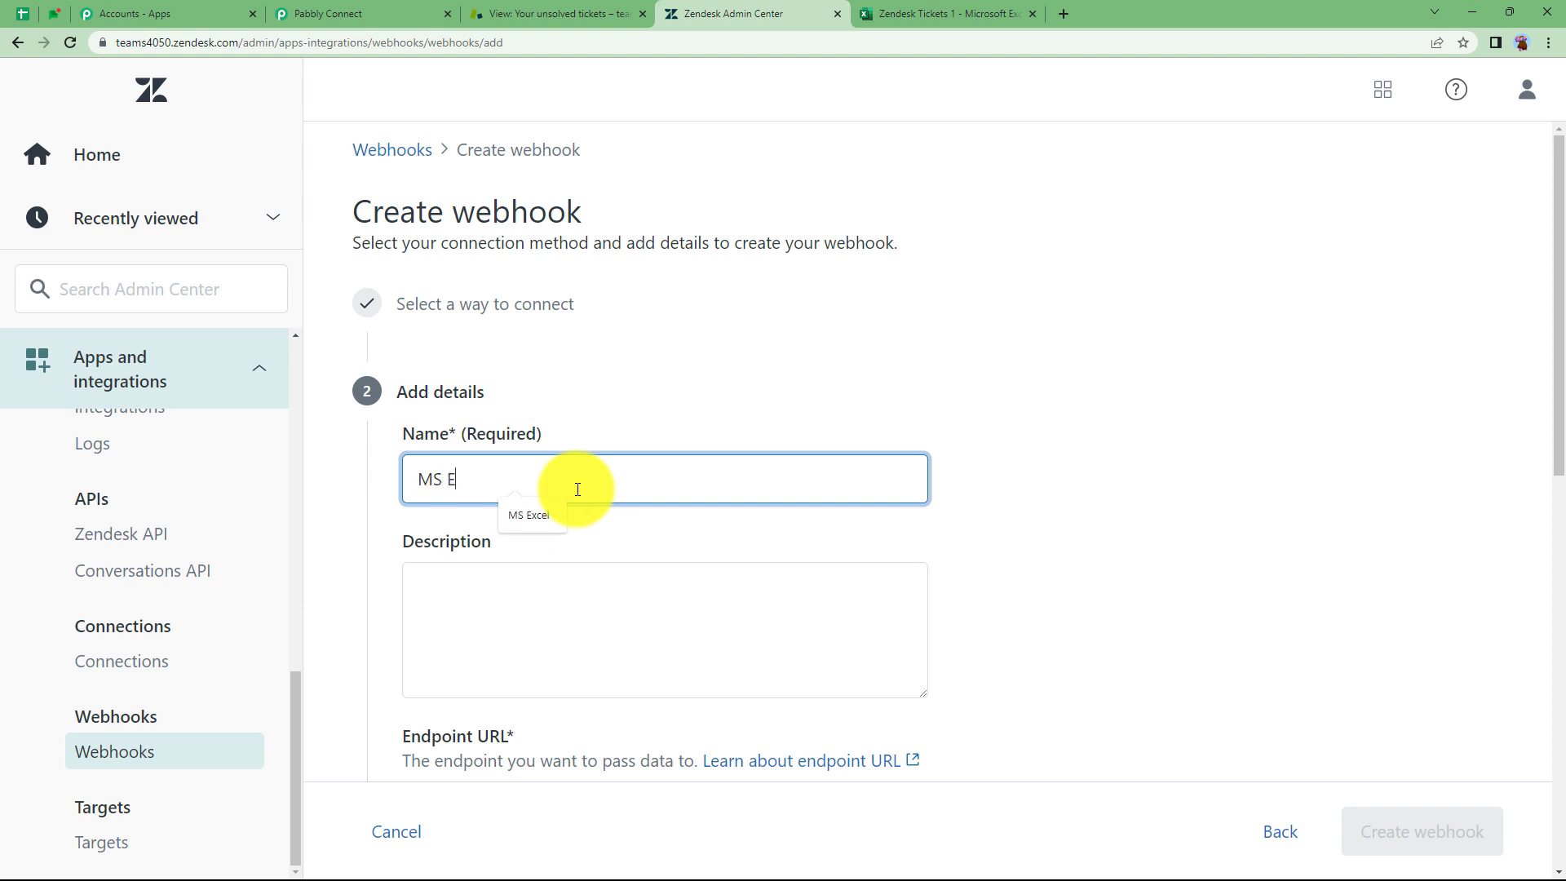
text(xcel 1)
click(580, 601)
scroll(611, 546, down, 3)
Step: Copy the webhook URL from the Pabbly Connect trigger and enter it as the webhook's endpoint URL in Zendesk
click(569, 550)
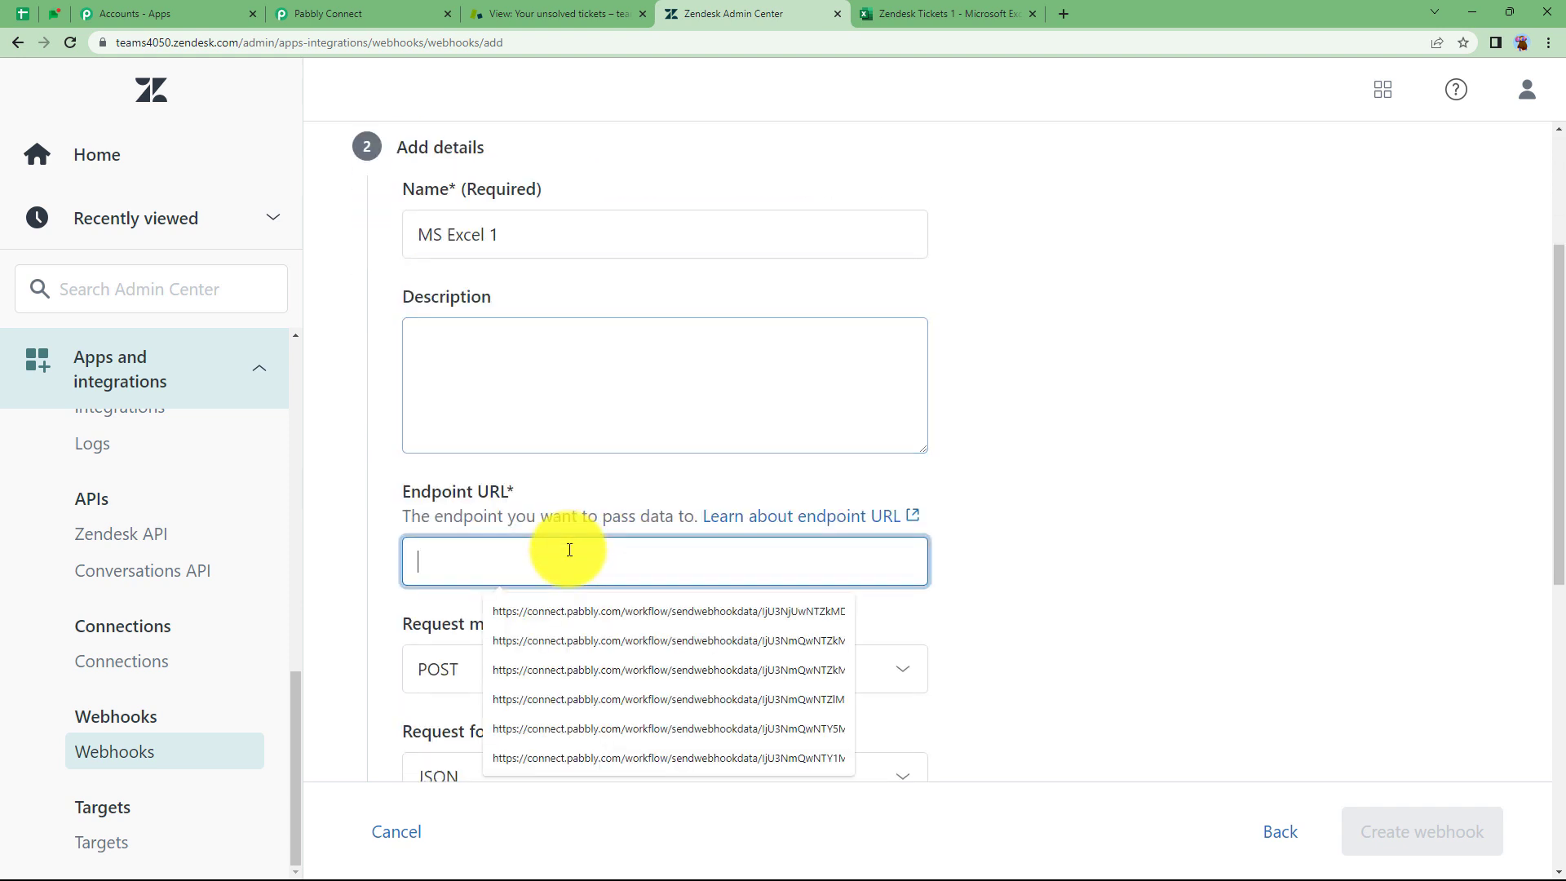
click(383, 14)
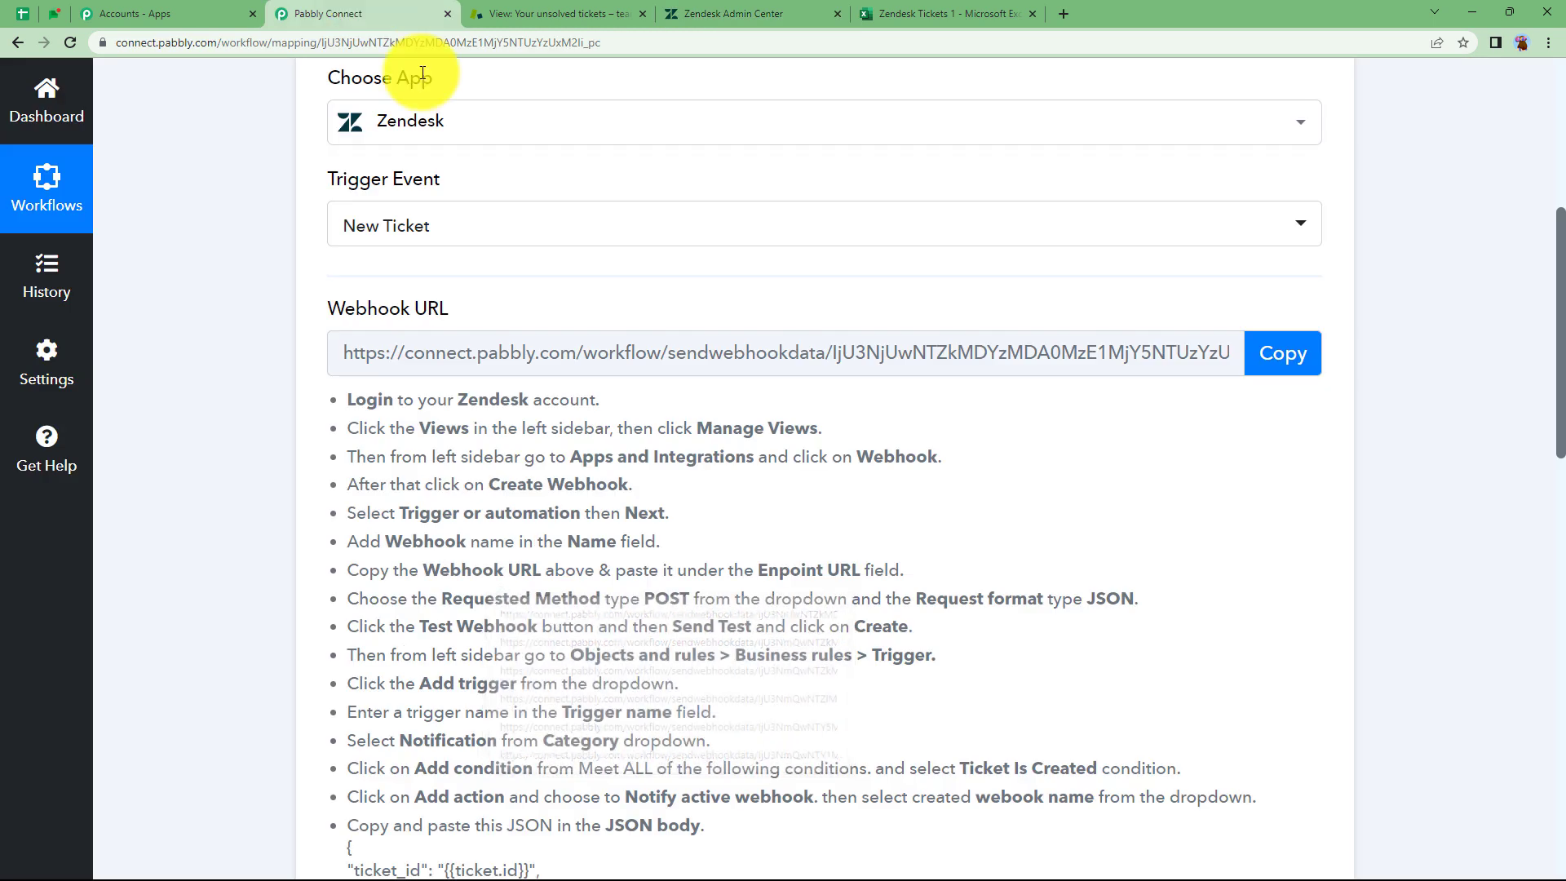
click(1299, 354)
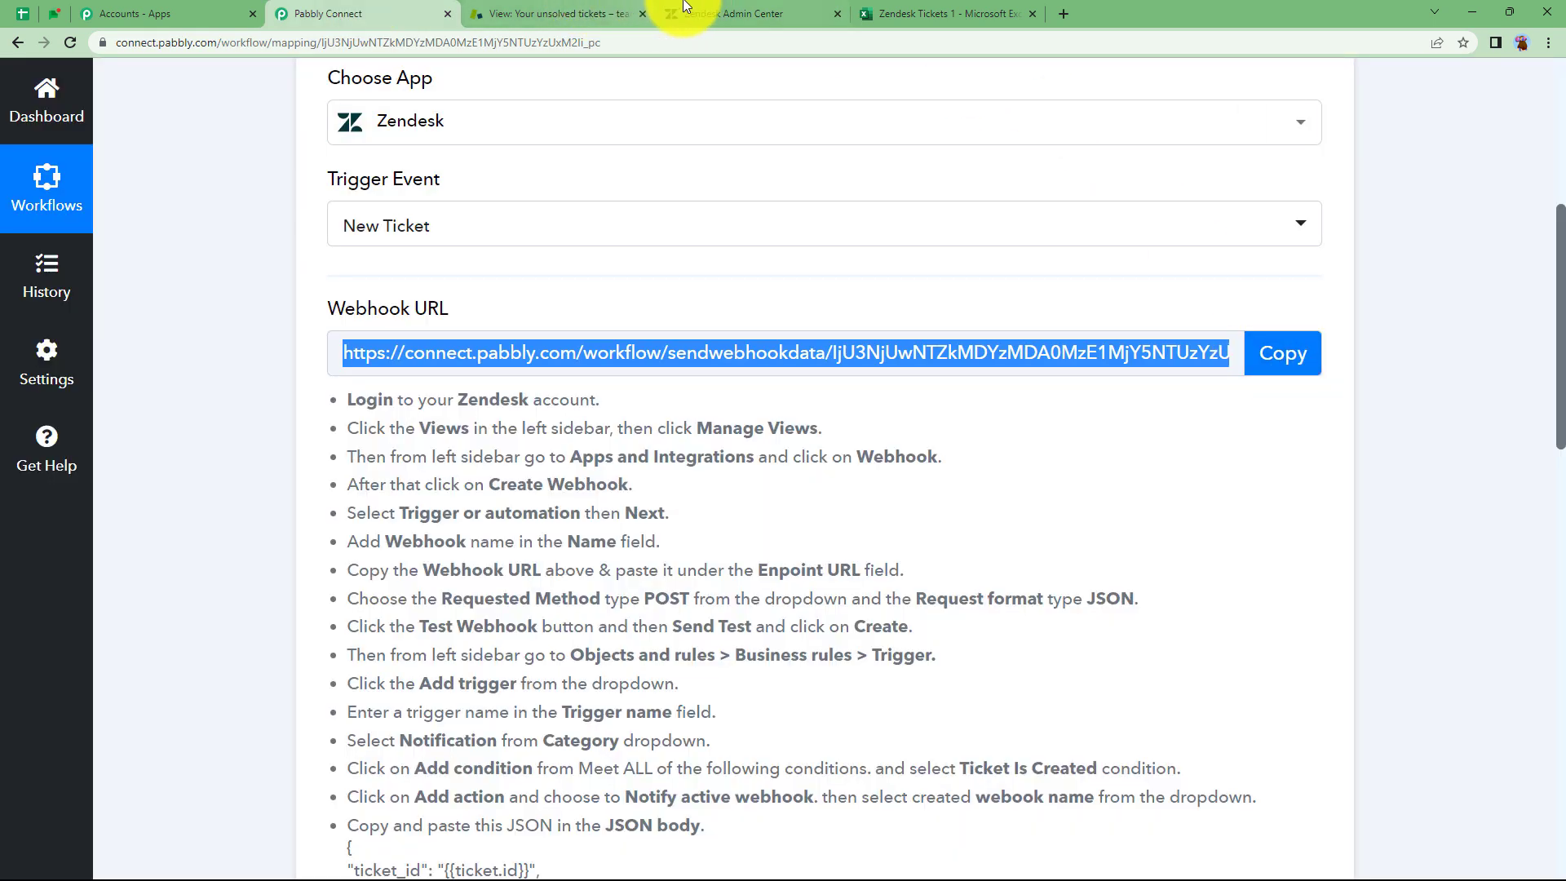
click(697, 14)
key(ctrl+v)
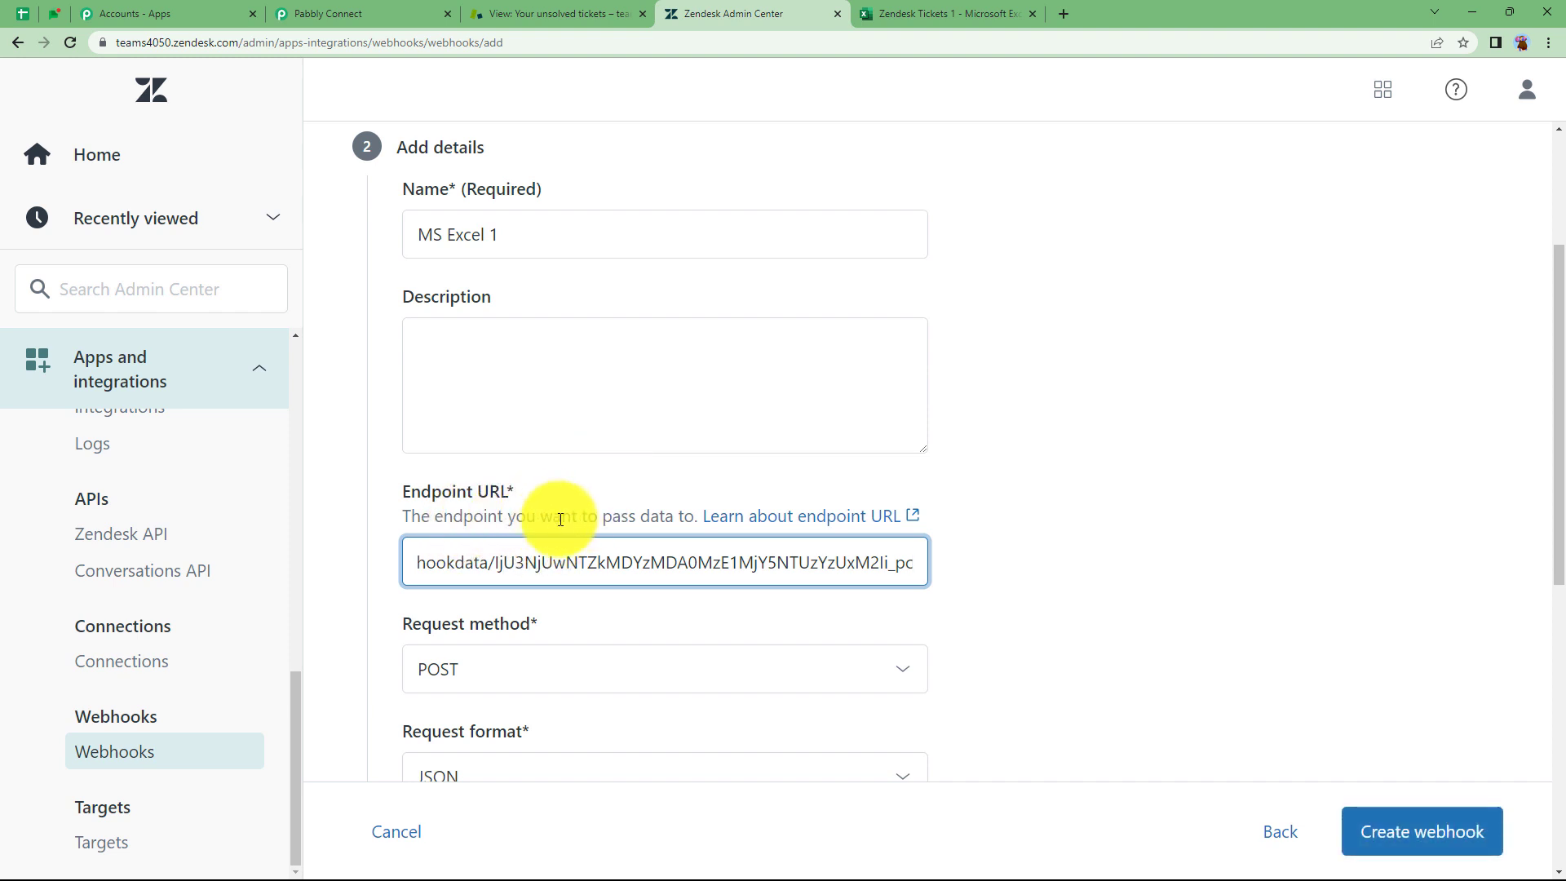
Step: Check the webhook's request method and request format against the setup instructions in Pabbly Connect
scroll(602, 516, down, 3)
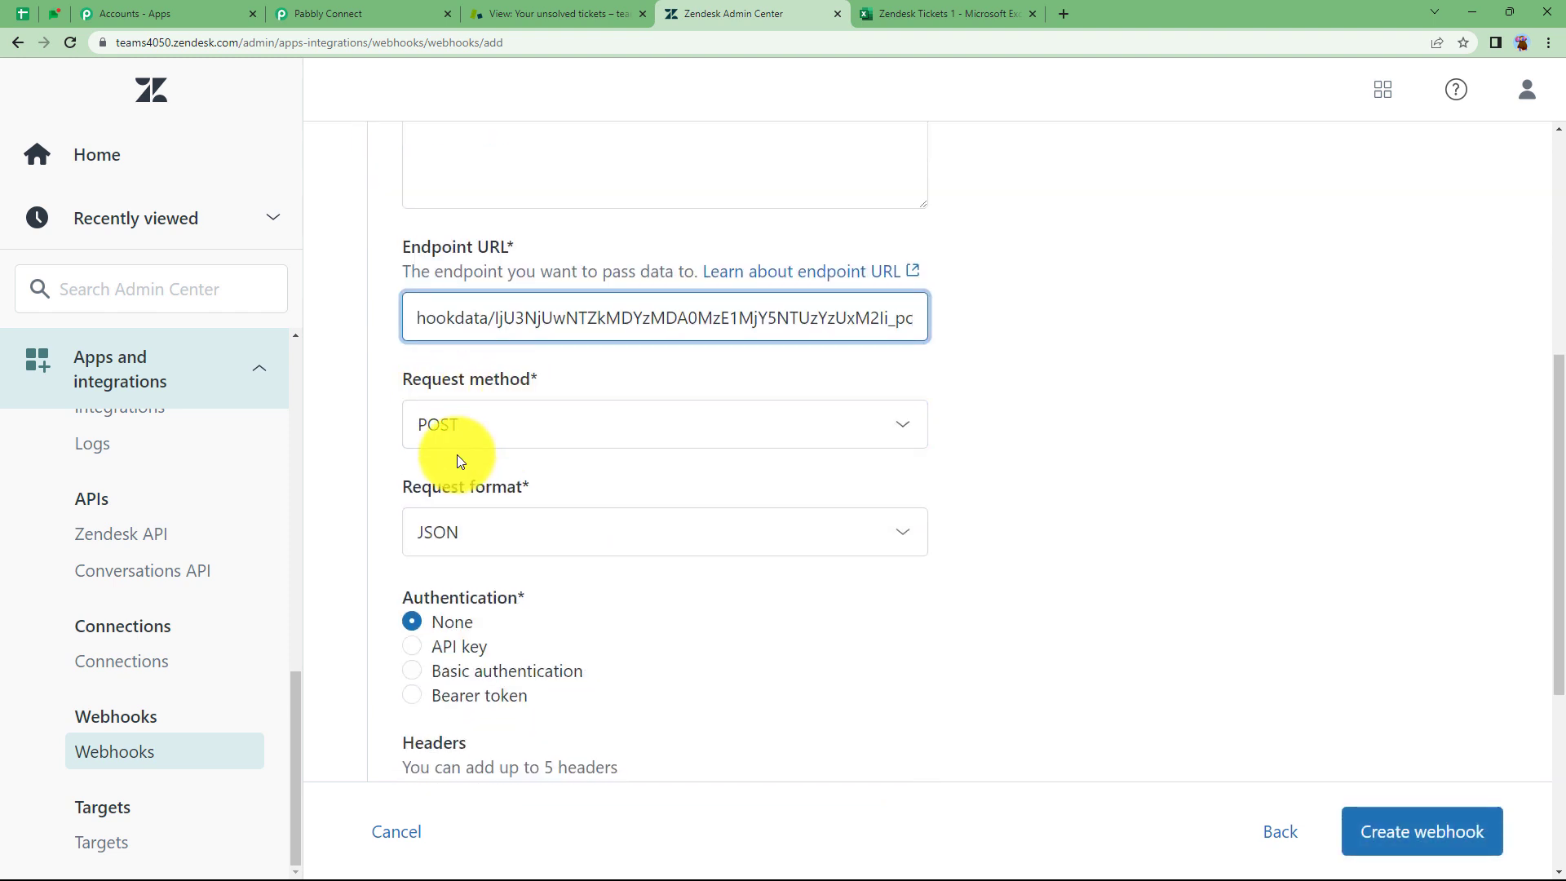
click(371, 14)
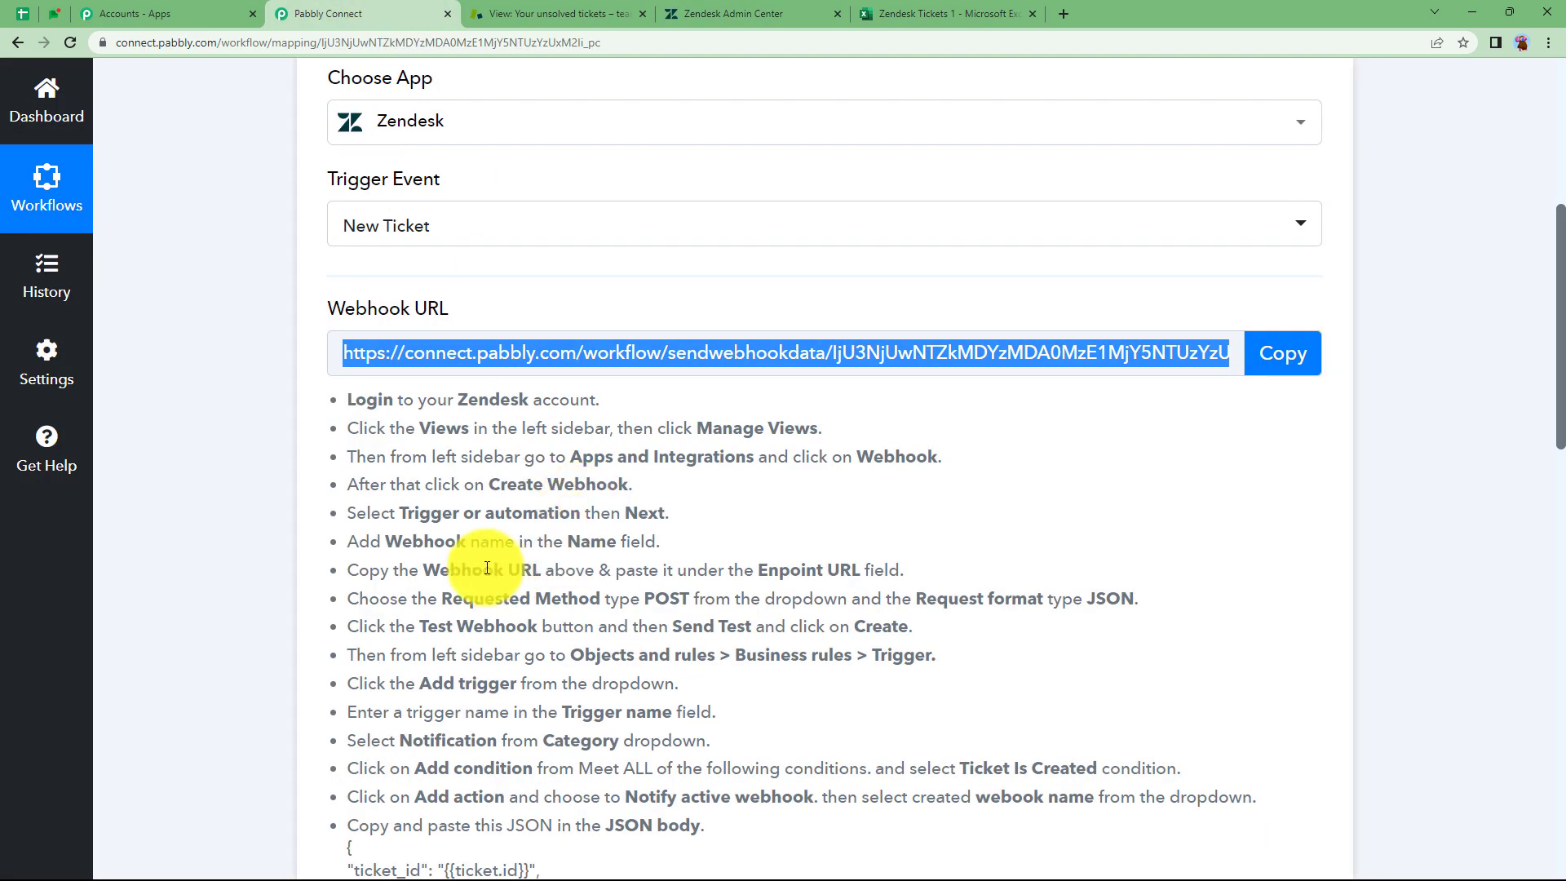
drag(551, 598, 1199, 601)
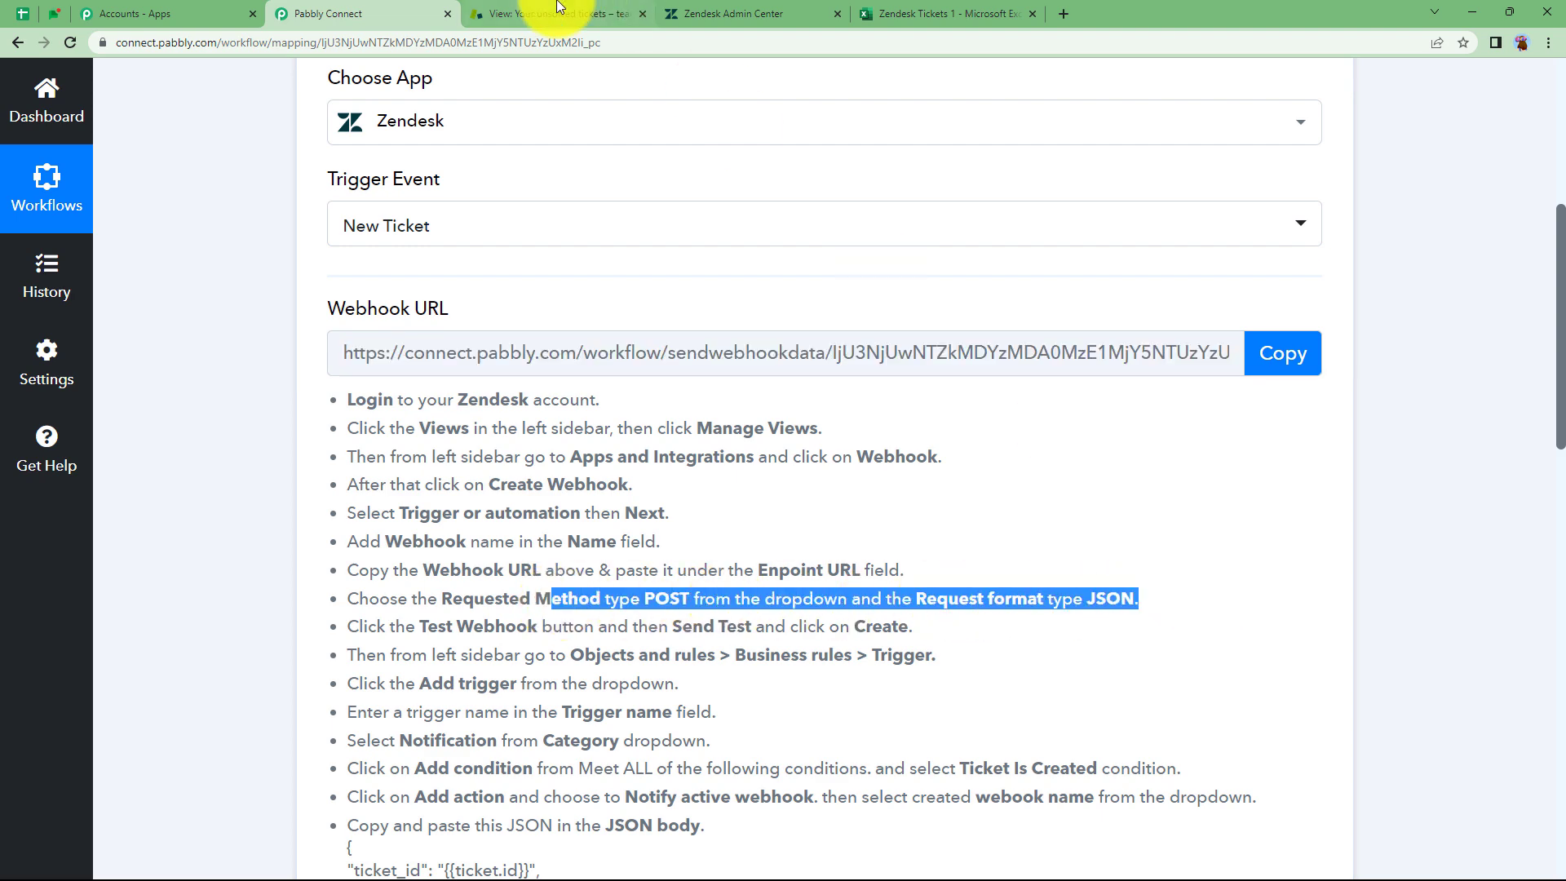
click(734, 14)
Step: Send a webhook test using the Sample Support ticket event
scroll(575, 593, down, 3)
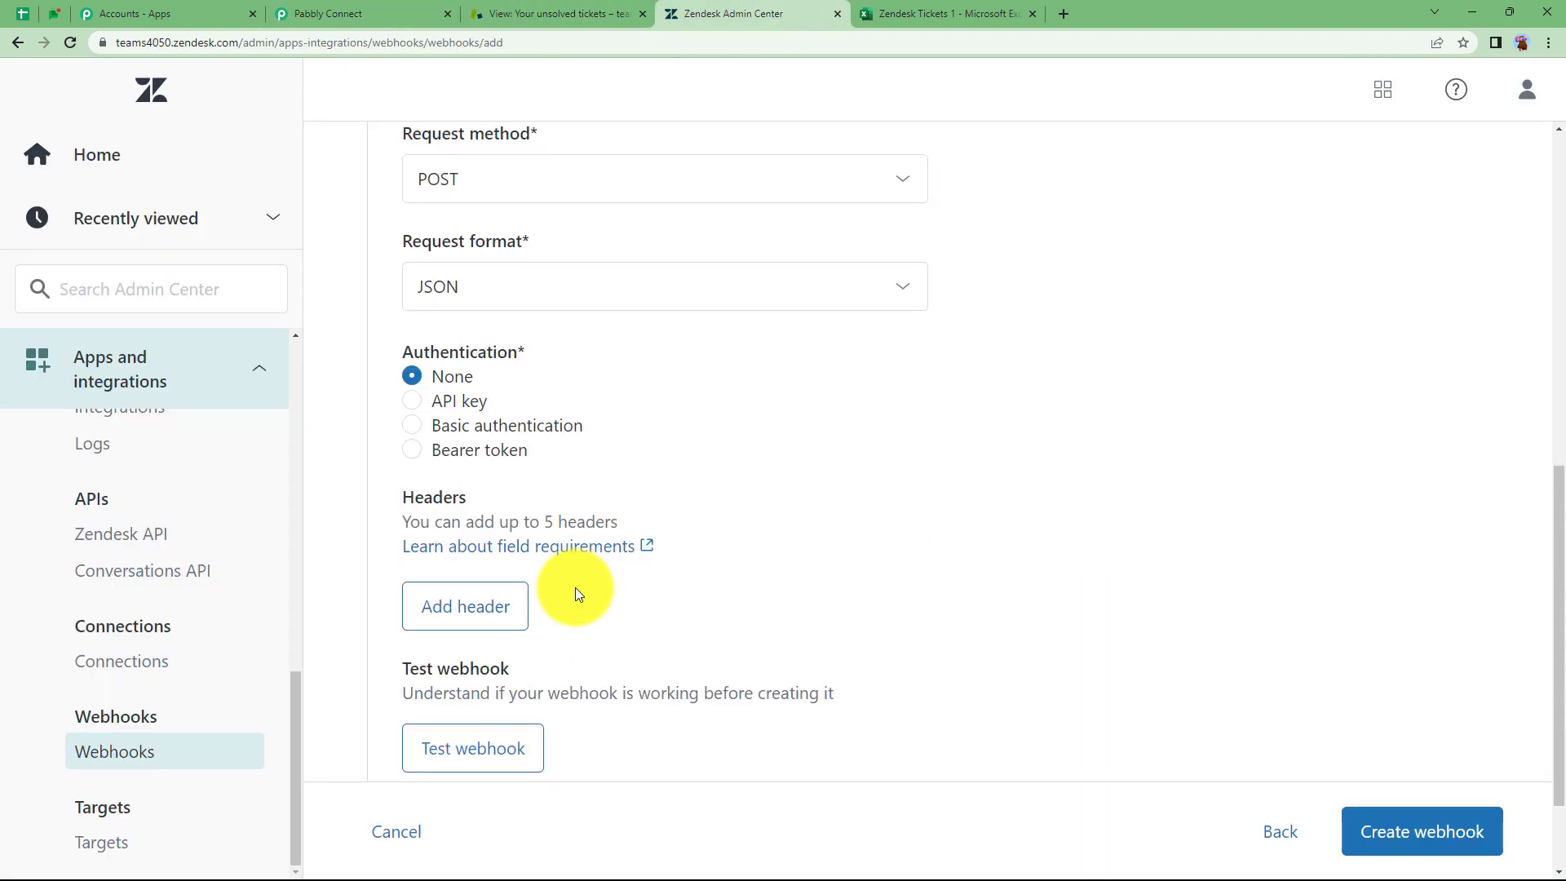
scroll(575, 593, down, 2)
click(467, 635)
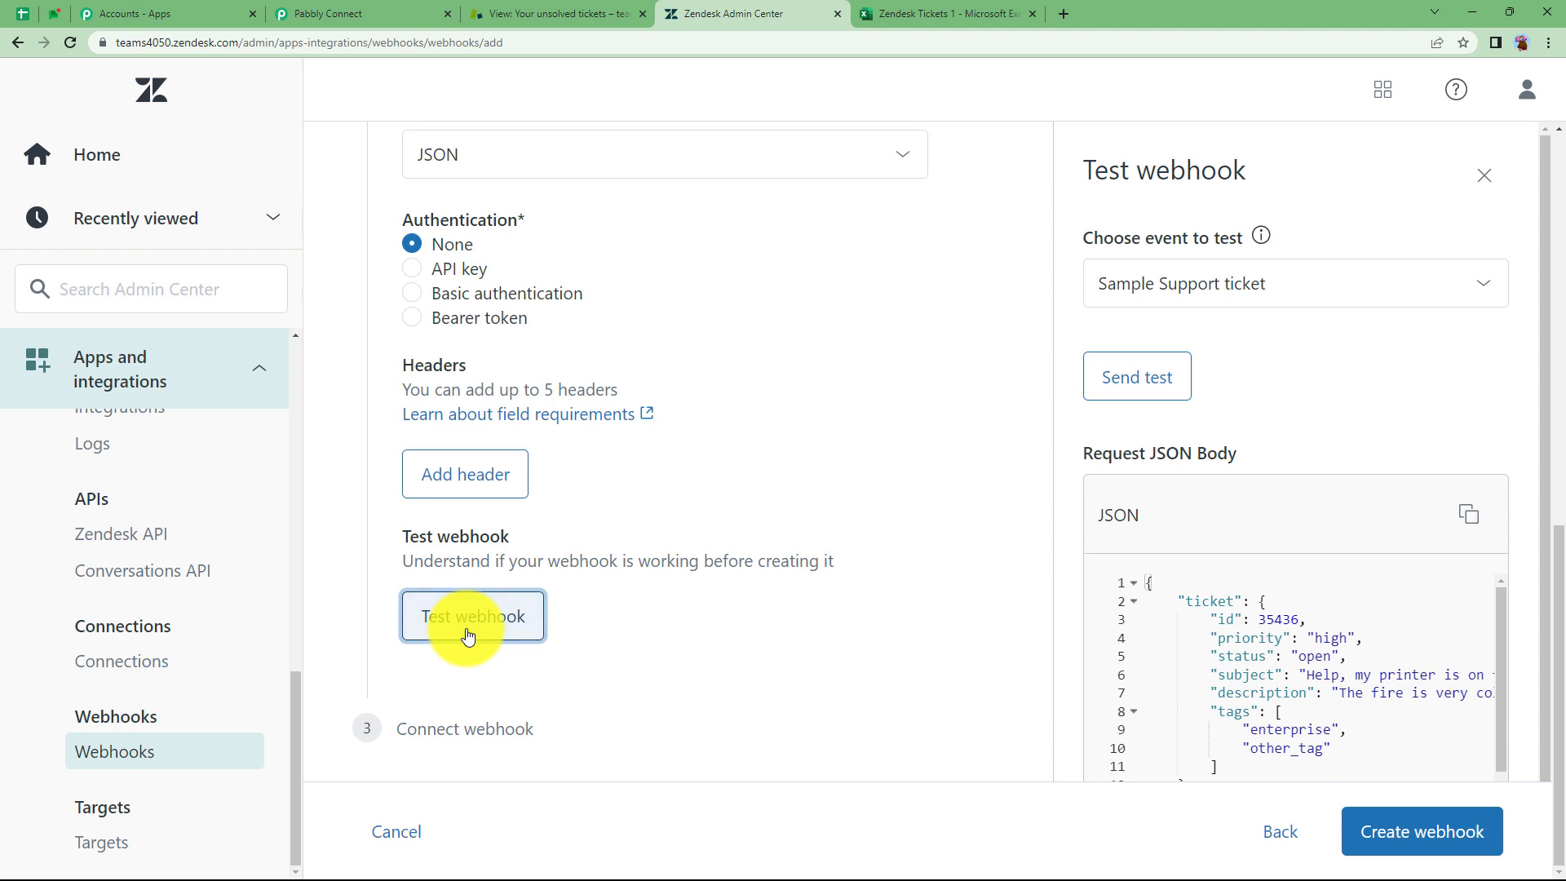
click(1145, 380)
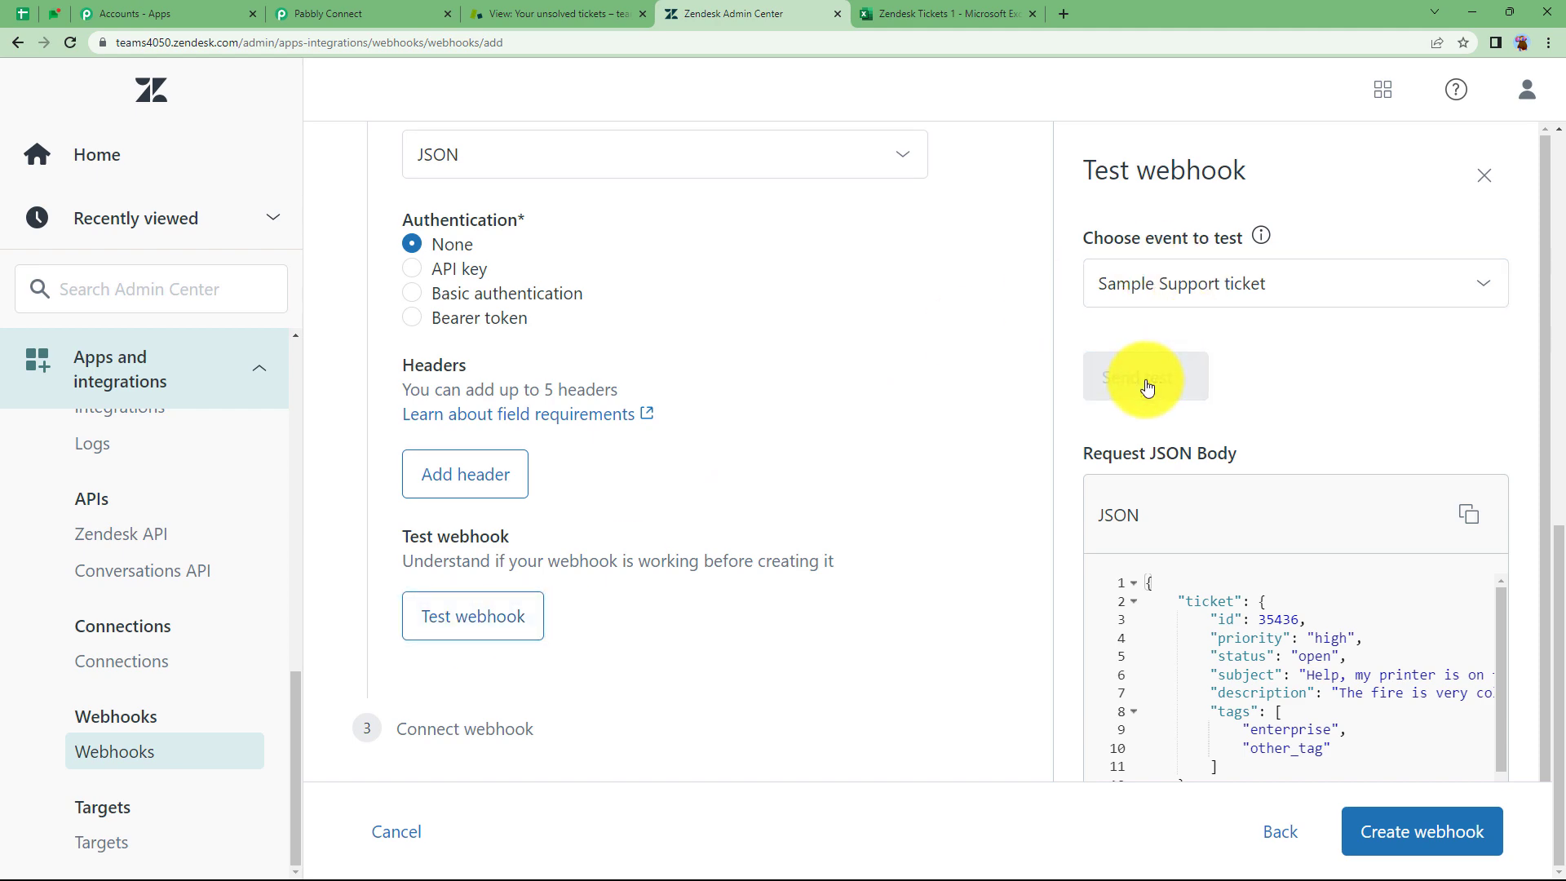
Step: Switch to Pabbly Connect and examine the ticket subject, status, priority and ID in the received webhook response
click(351, 14)
scroll(246, 527, down, 8)
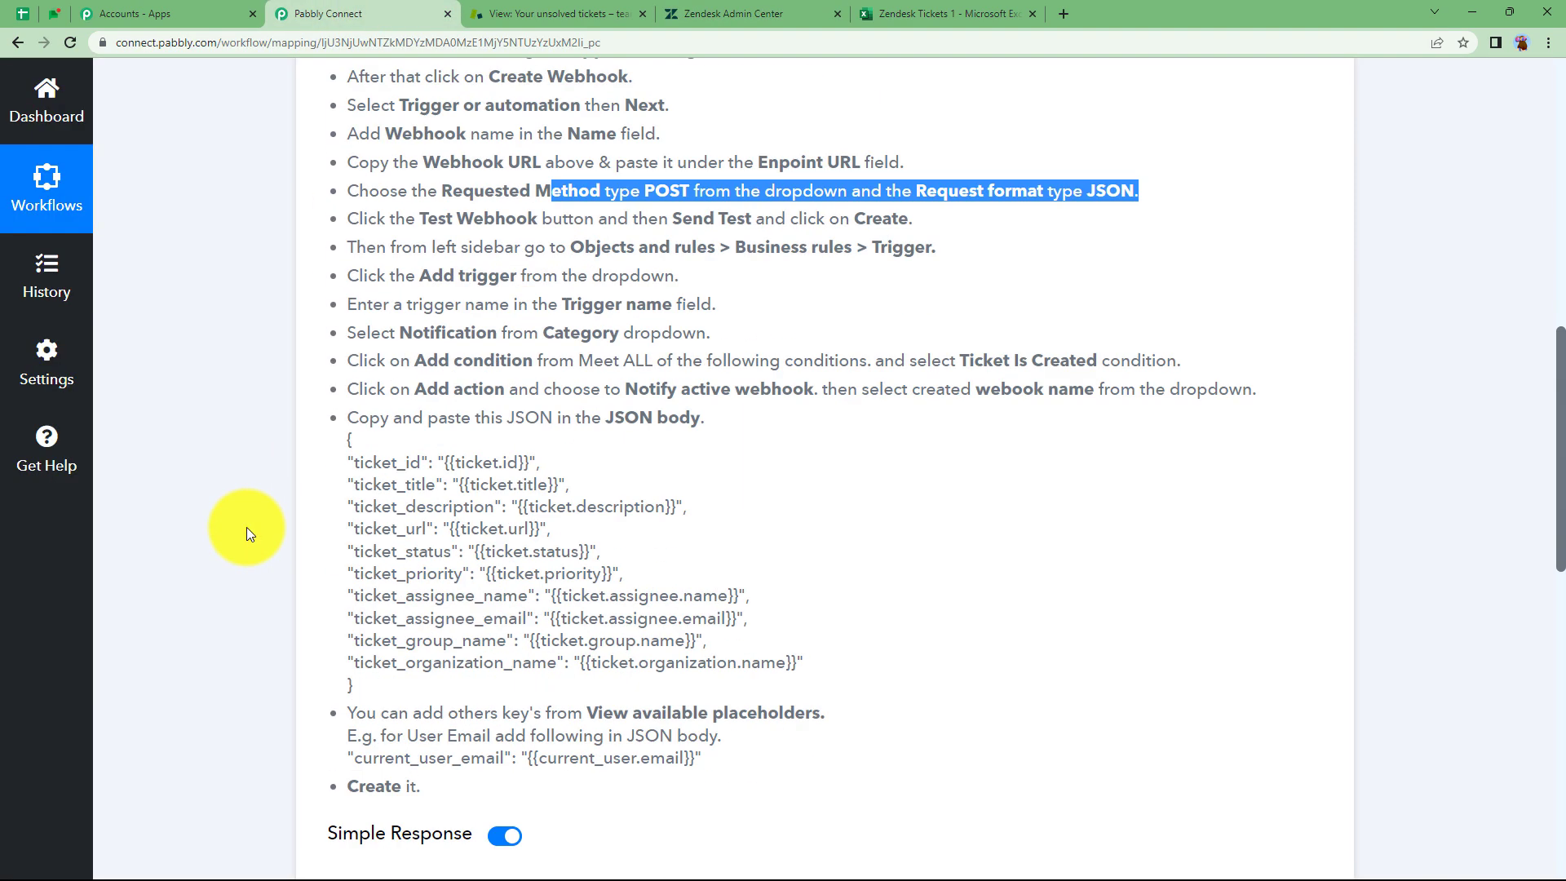
scroll(247, 527, down, 2)
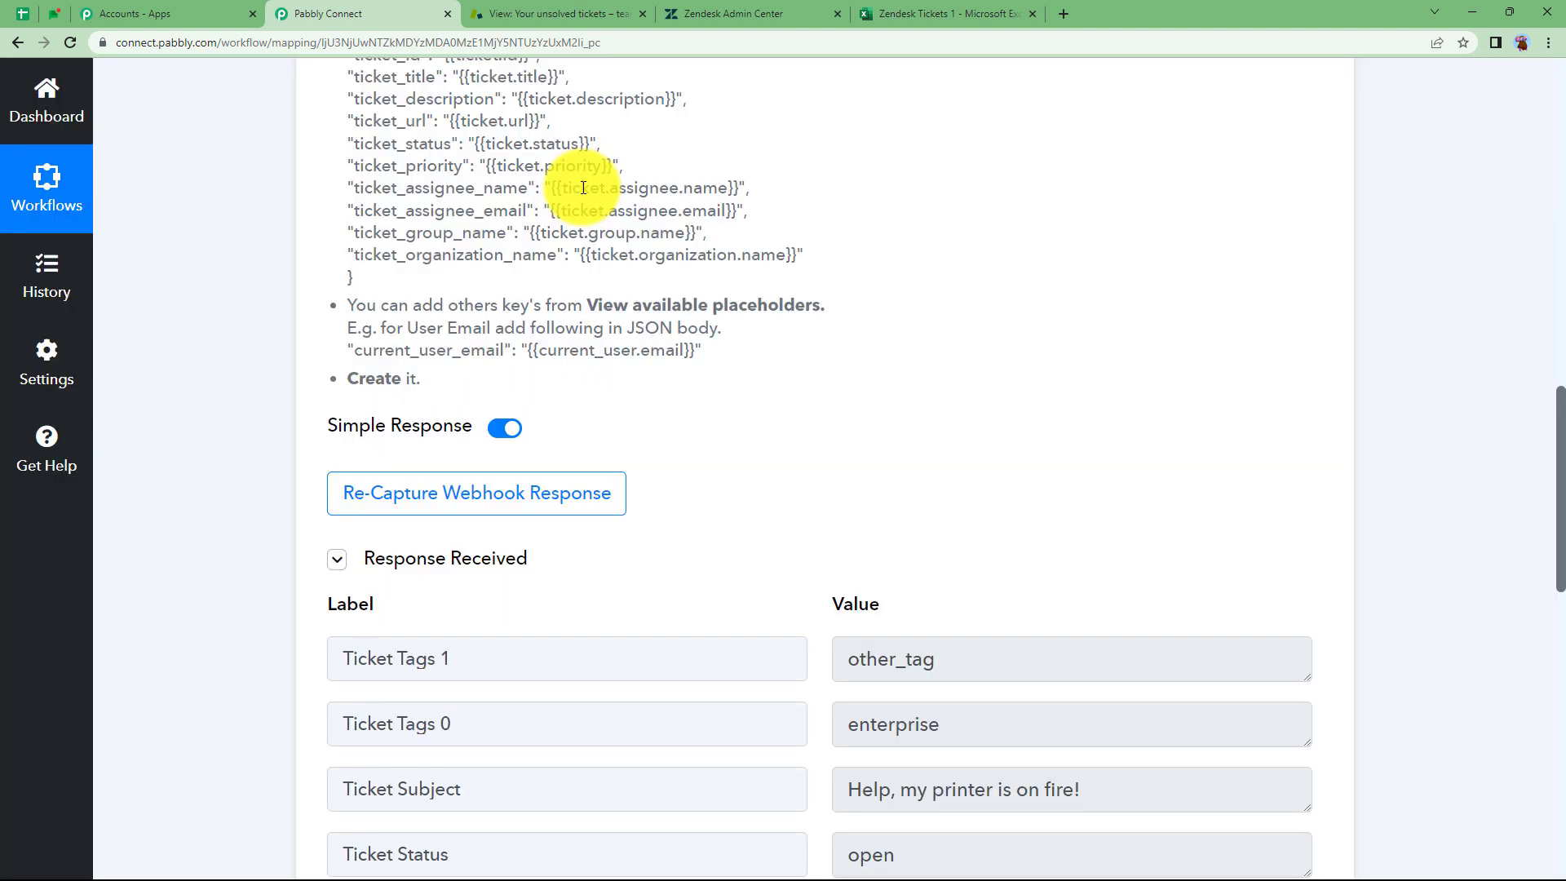
scroll(346, 732, down, 3)
drag(1118, 542, 840, 584)
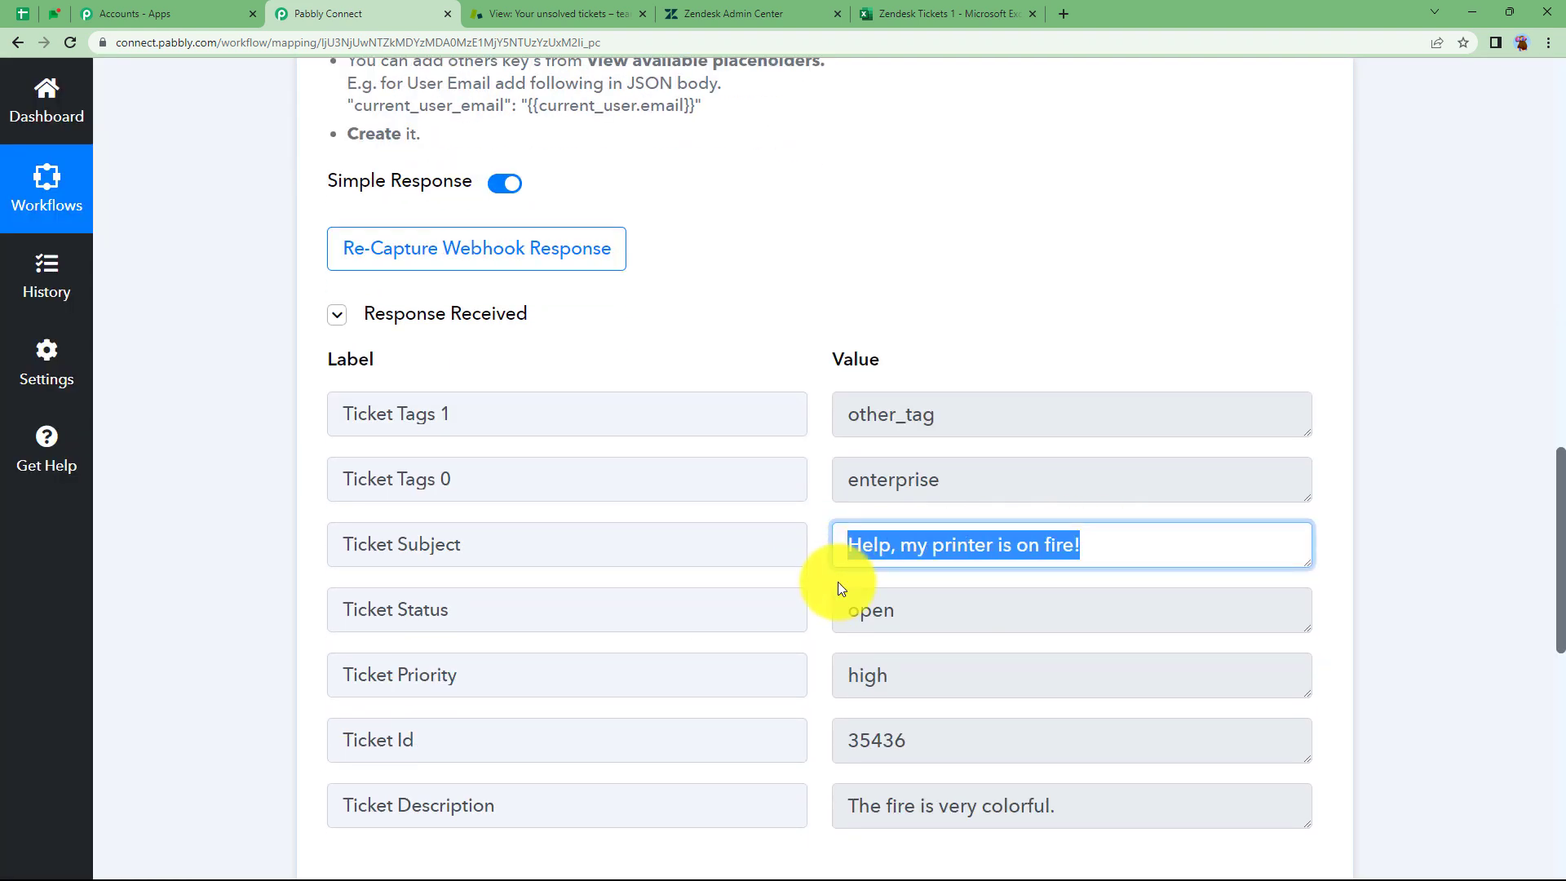
double_click(888, 611)
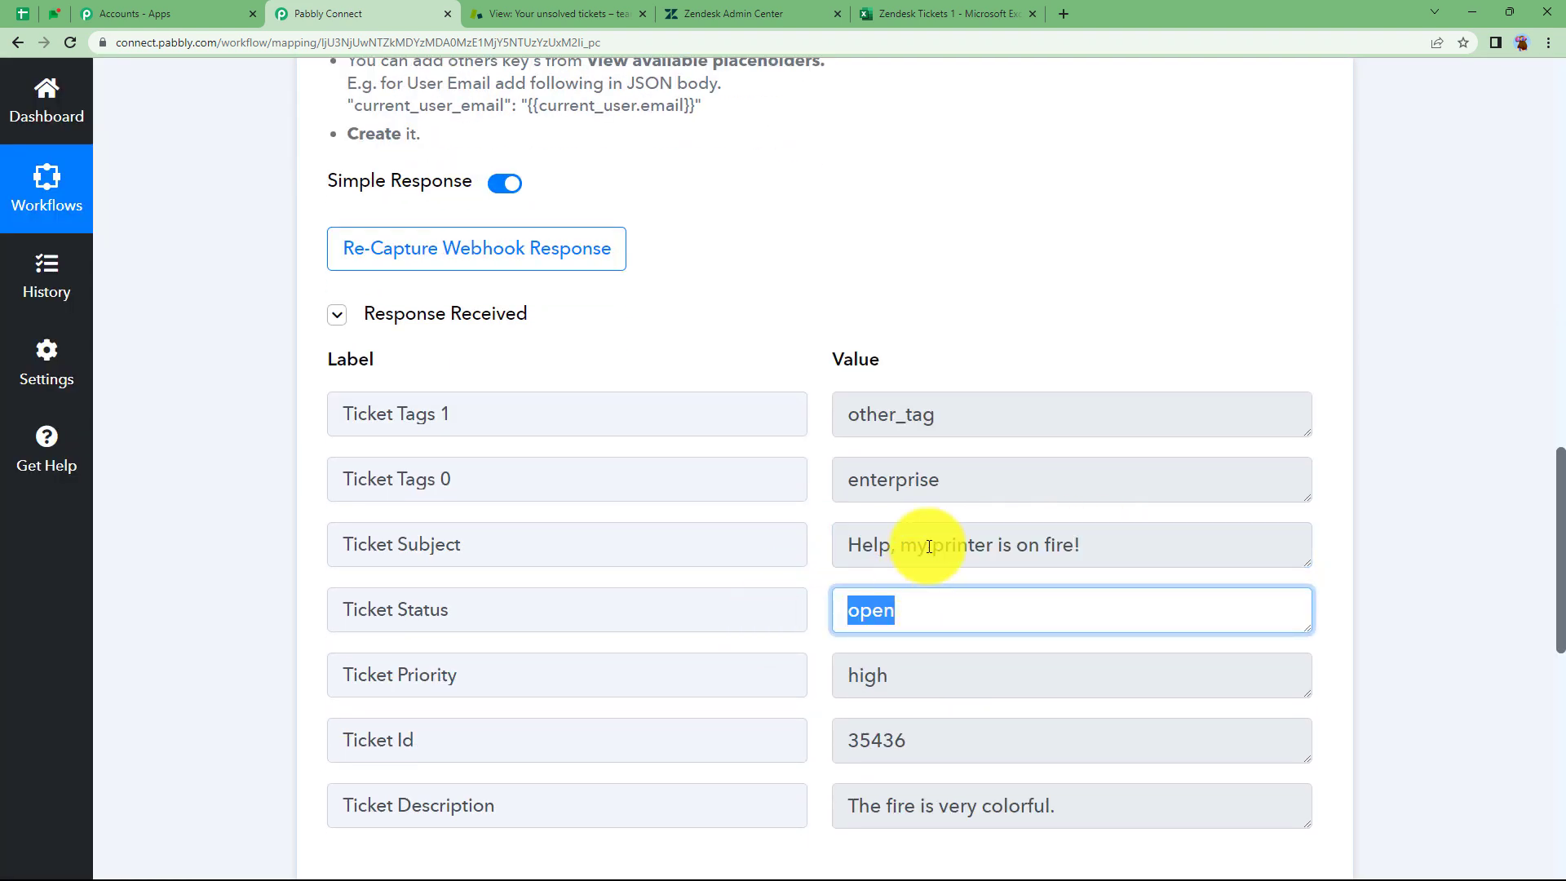
click(867, 684)
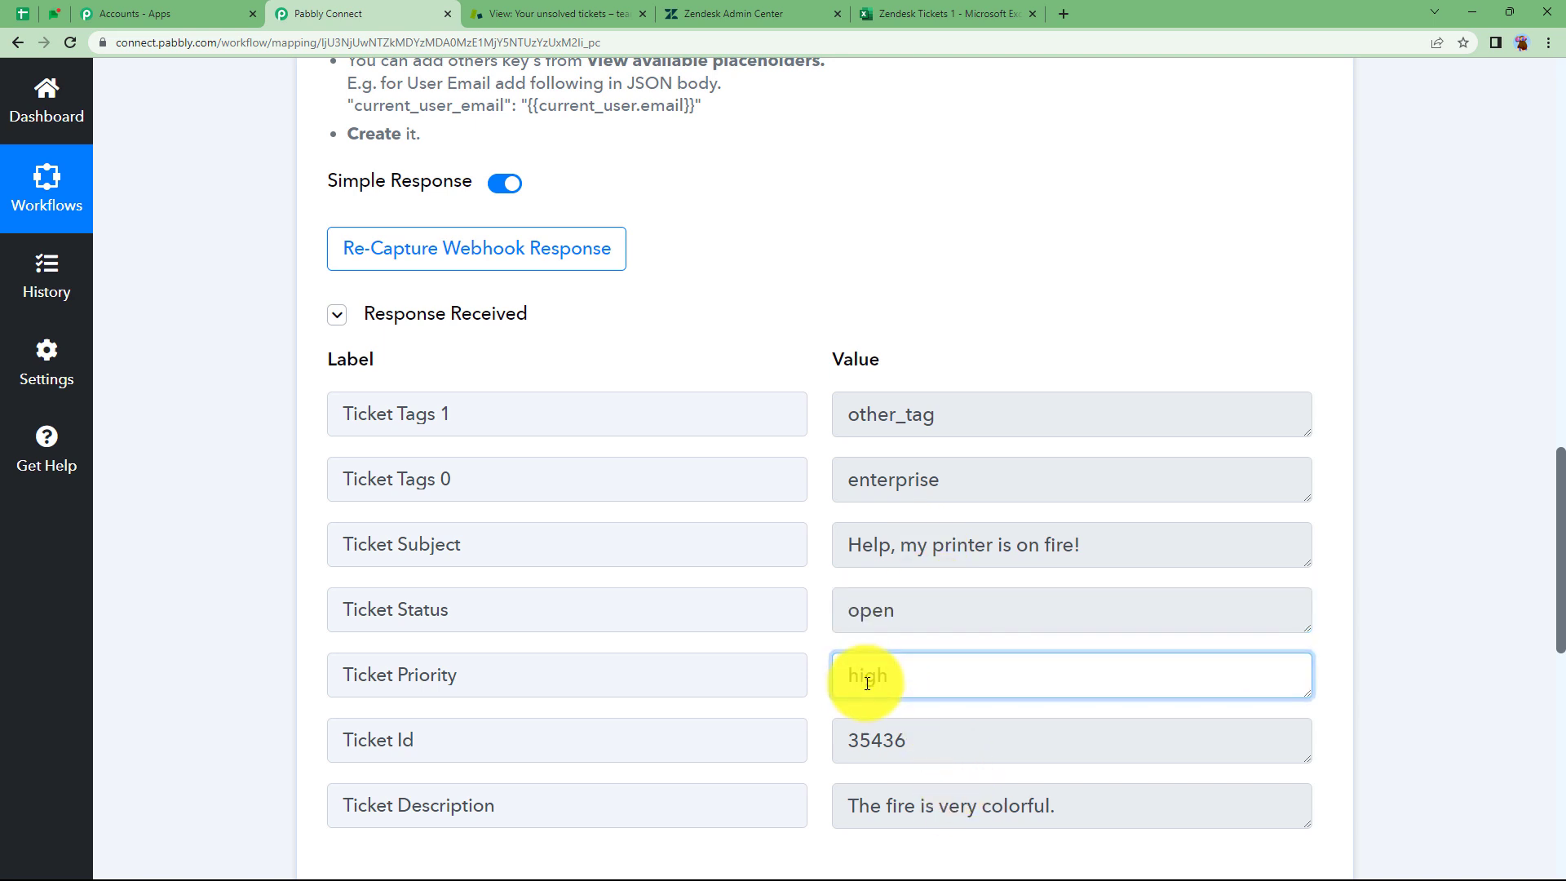
double_click(877, 734)
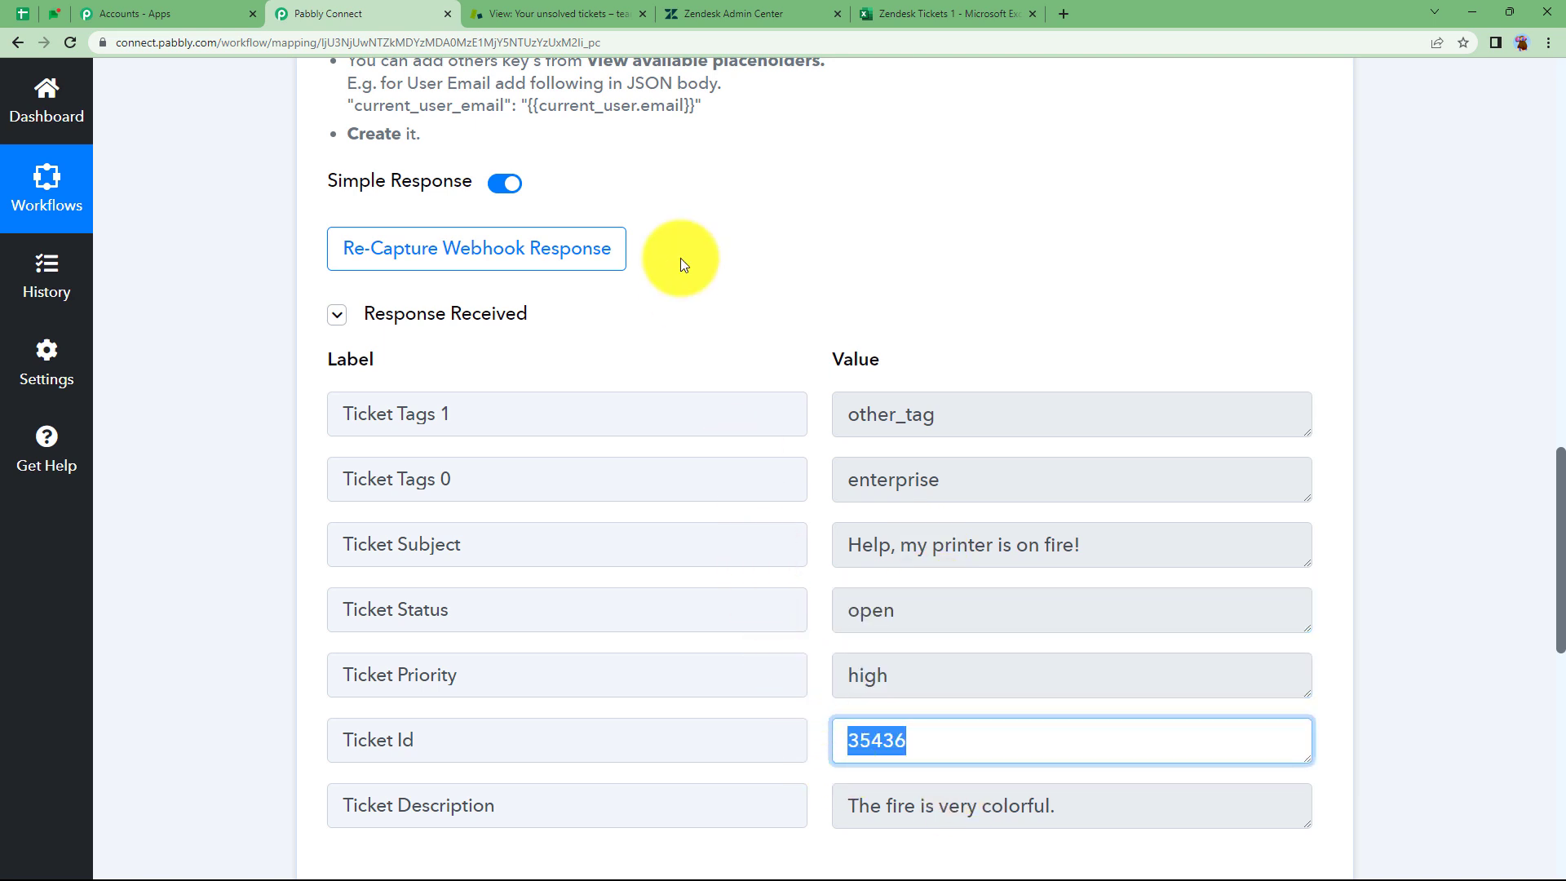
scroll(702, 82, up, 3)
Step: Return to the Zendesk Admin Center, create the tested webhook and finish its setup
click(708, 14)
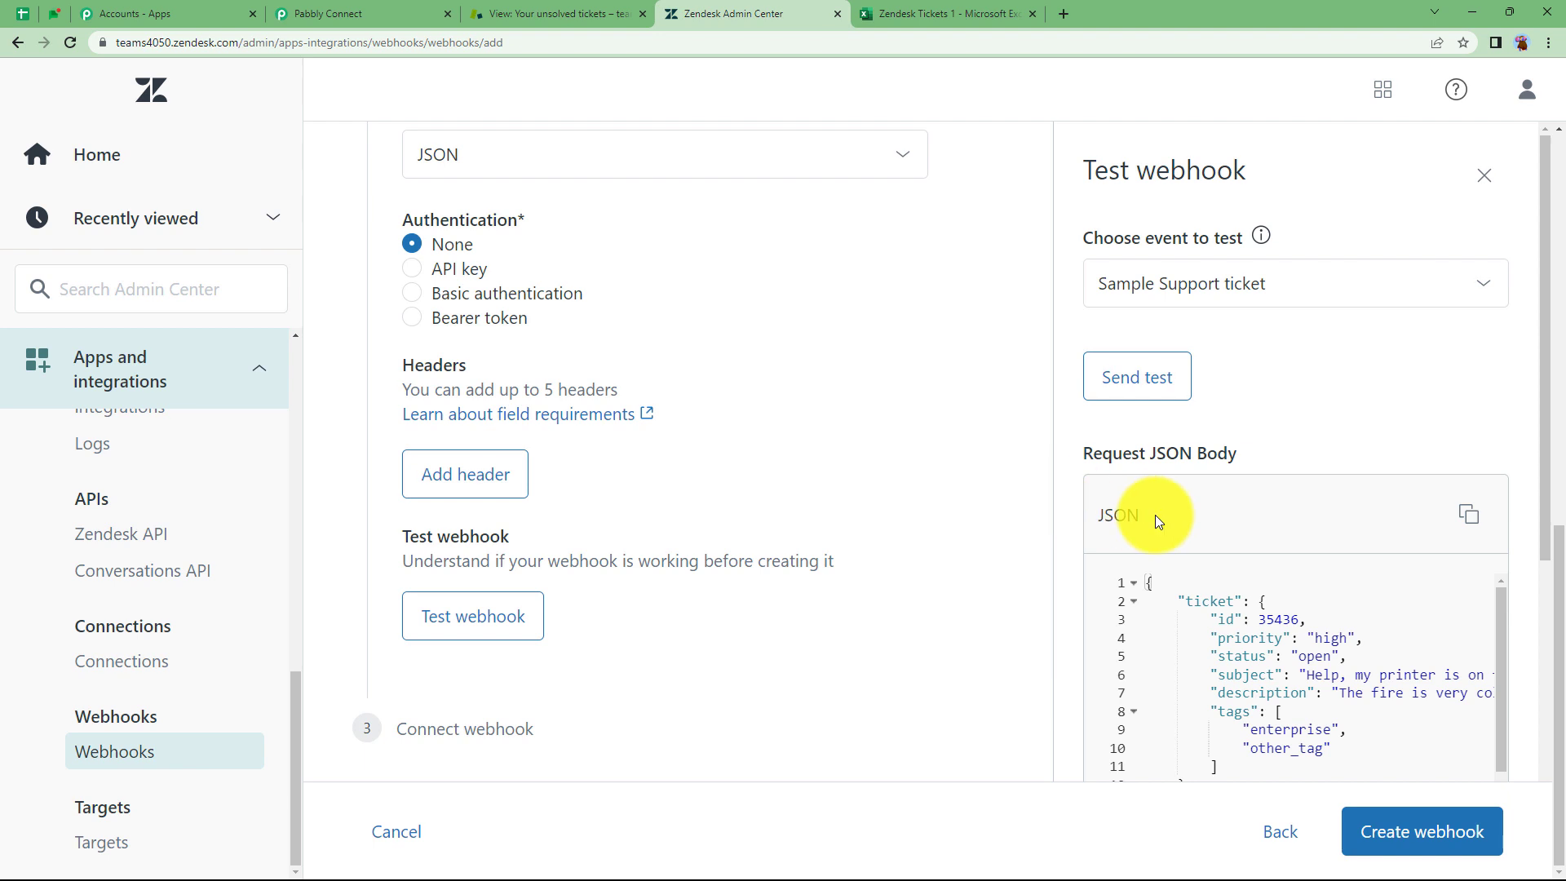
scroll(1155, 518, down, 4)
scroll(1155, 518, down, 3)
click(1423, 828)
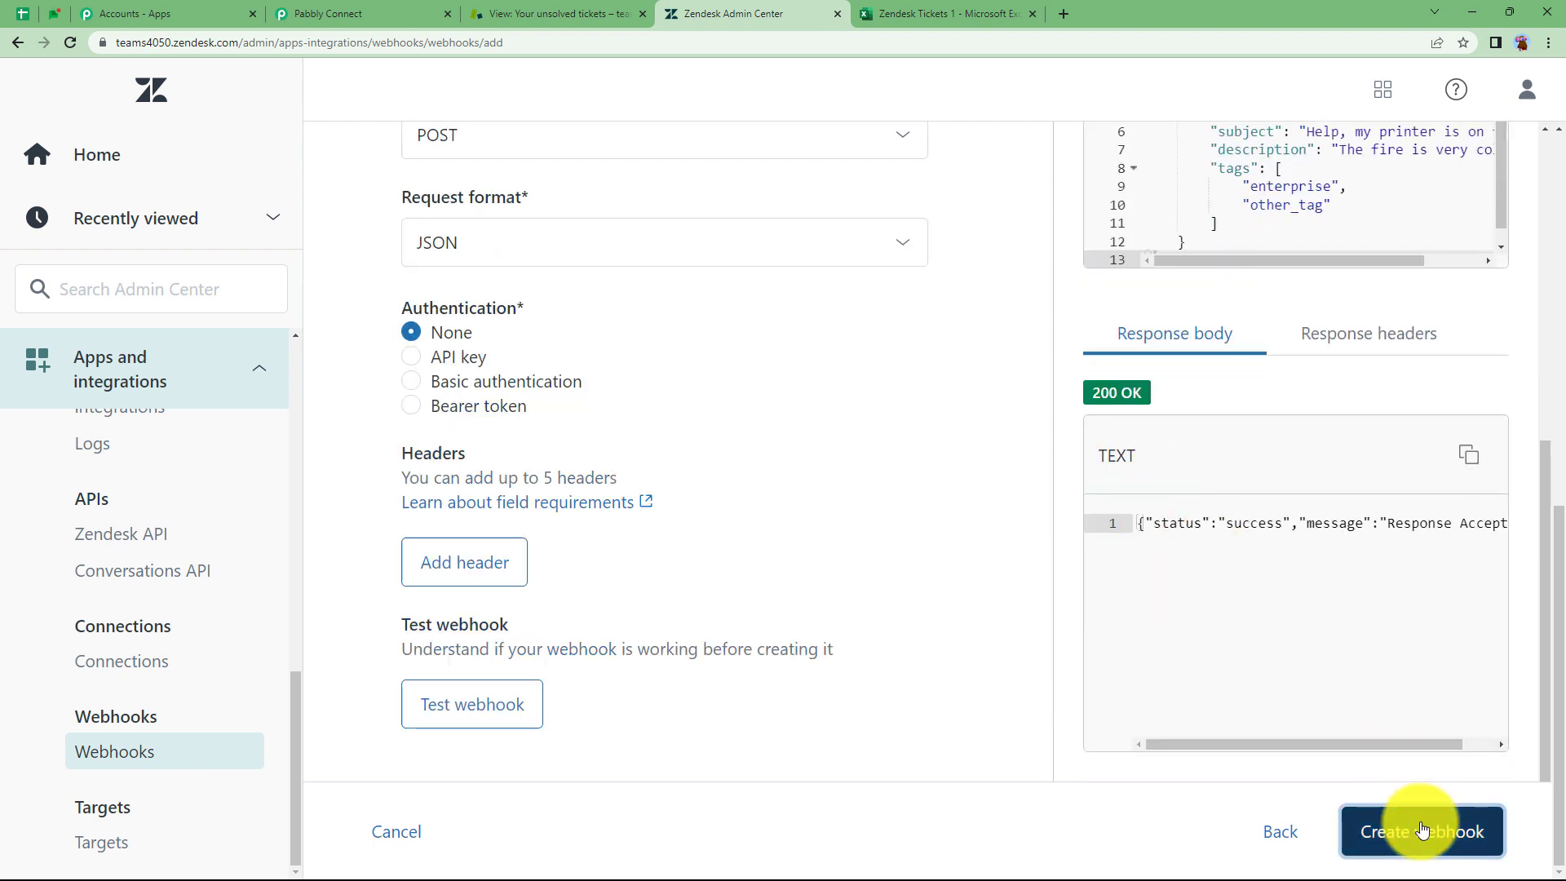
click(1449, 847)
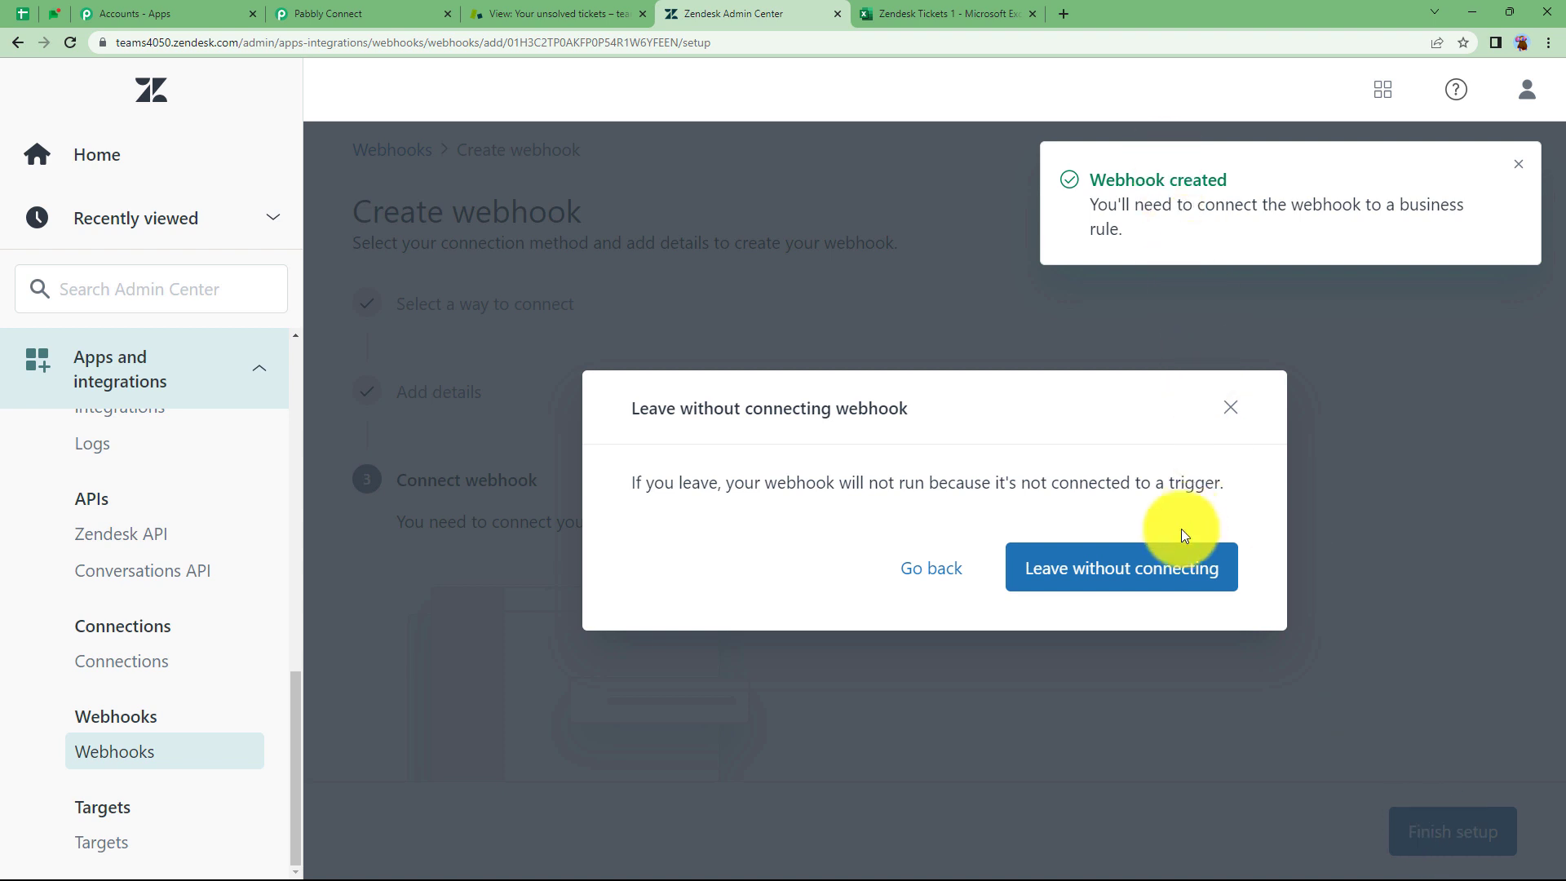
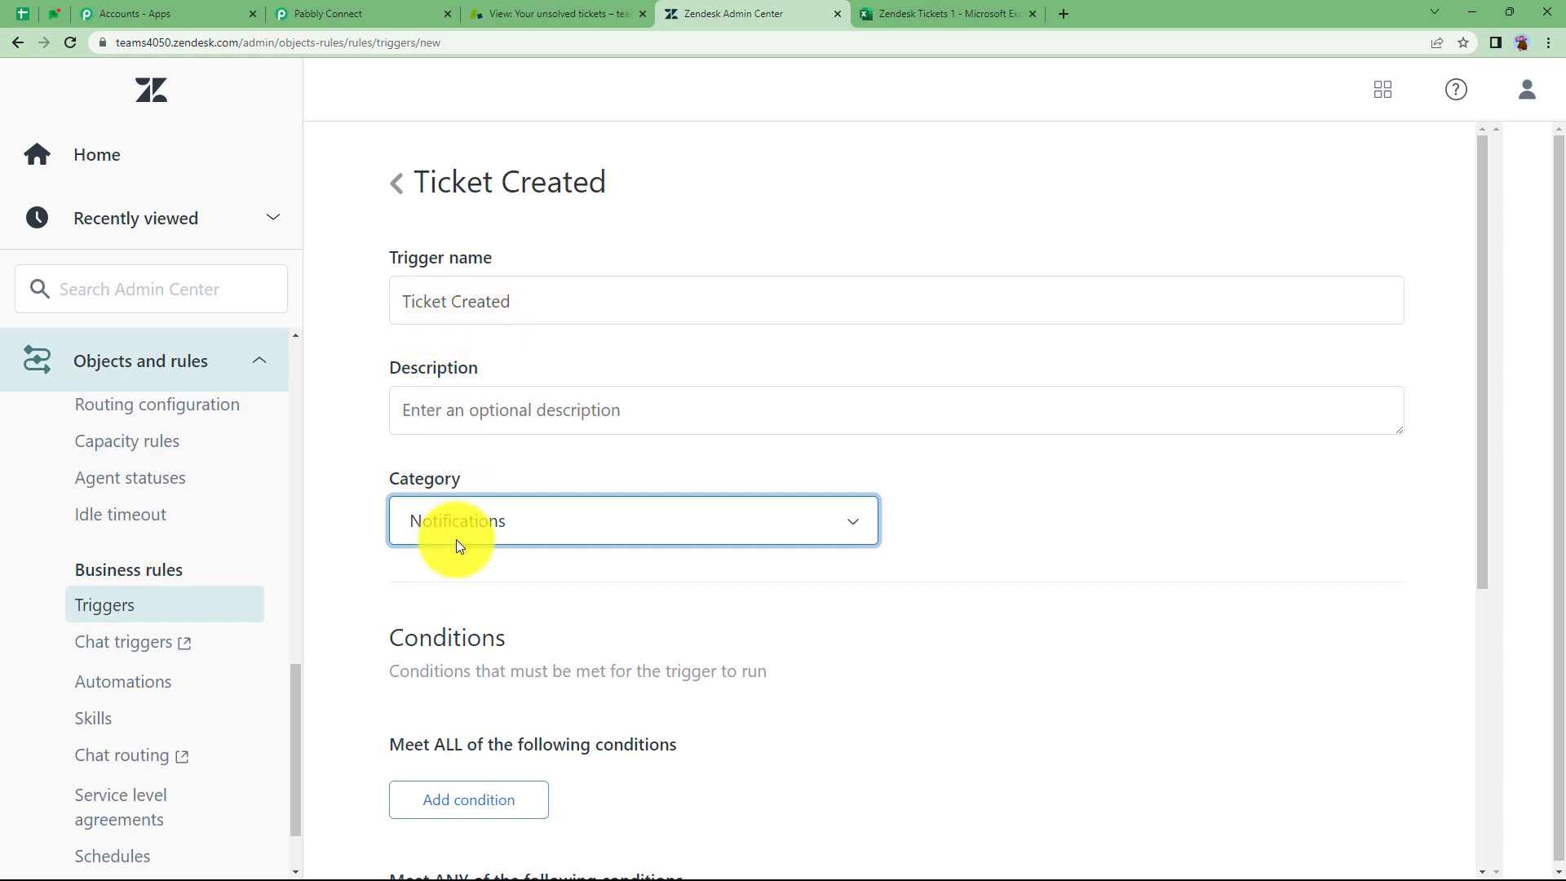
Step: Add the condition Ticket Is Created to the trigger's Meet ALL conditions
scroll(372, 537, down, 5)
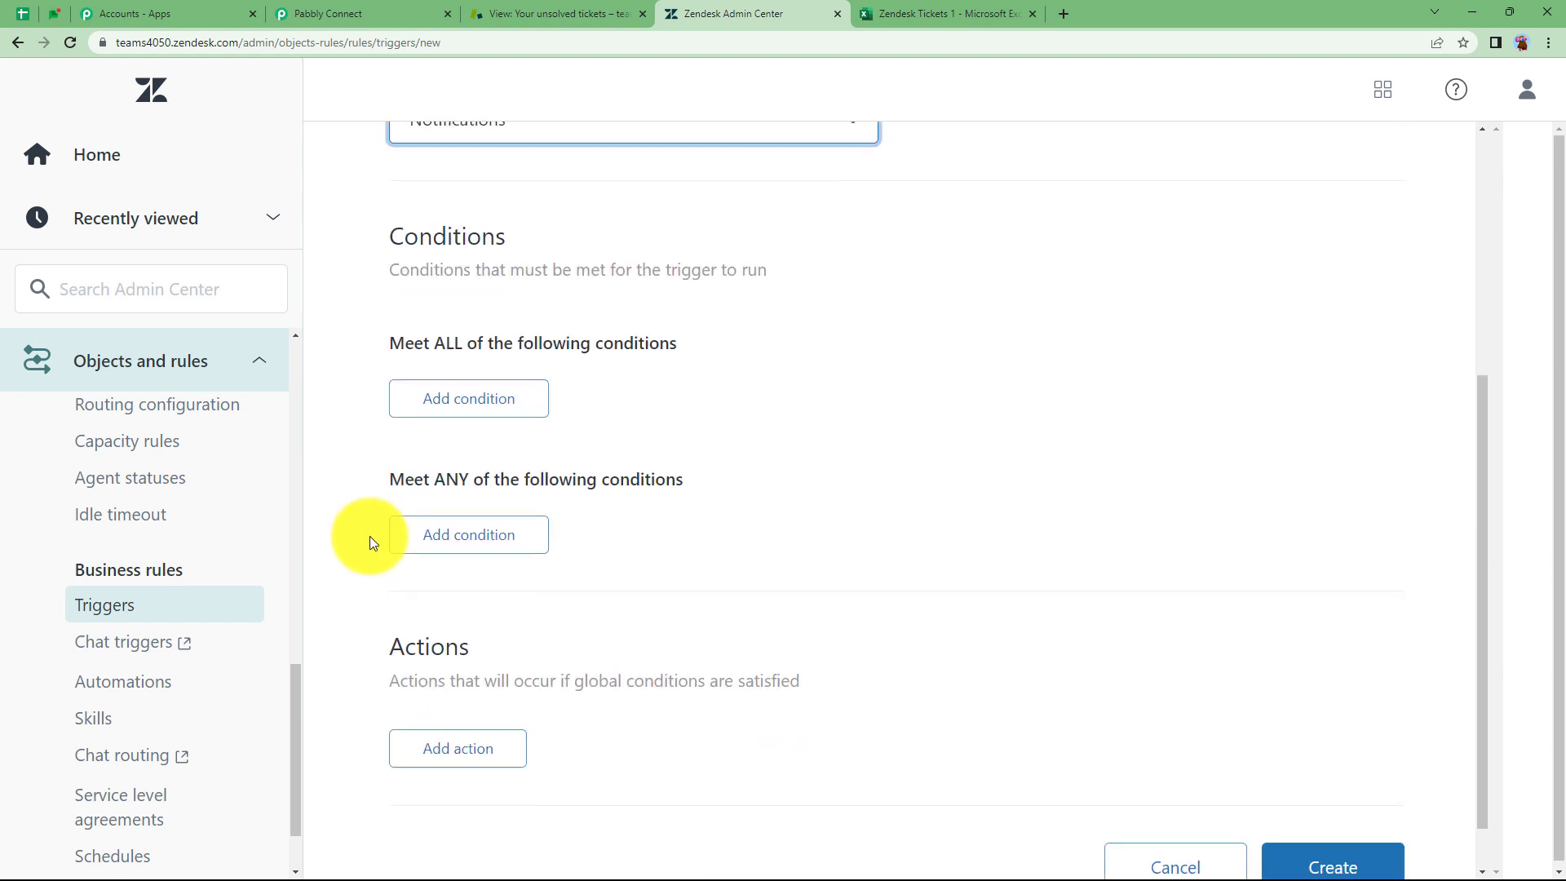
click(457, 396)
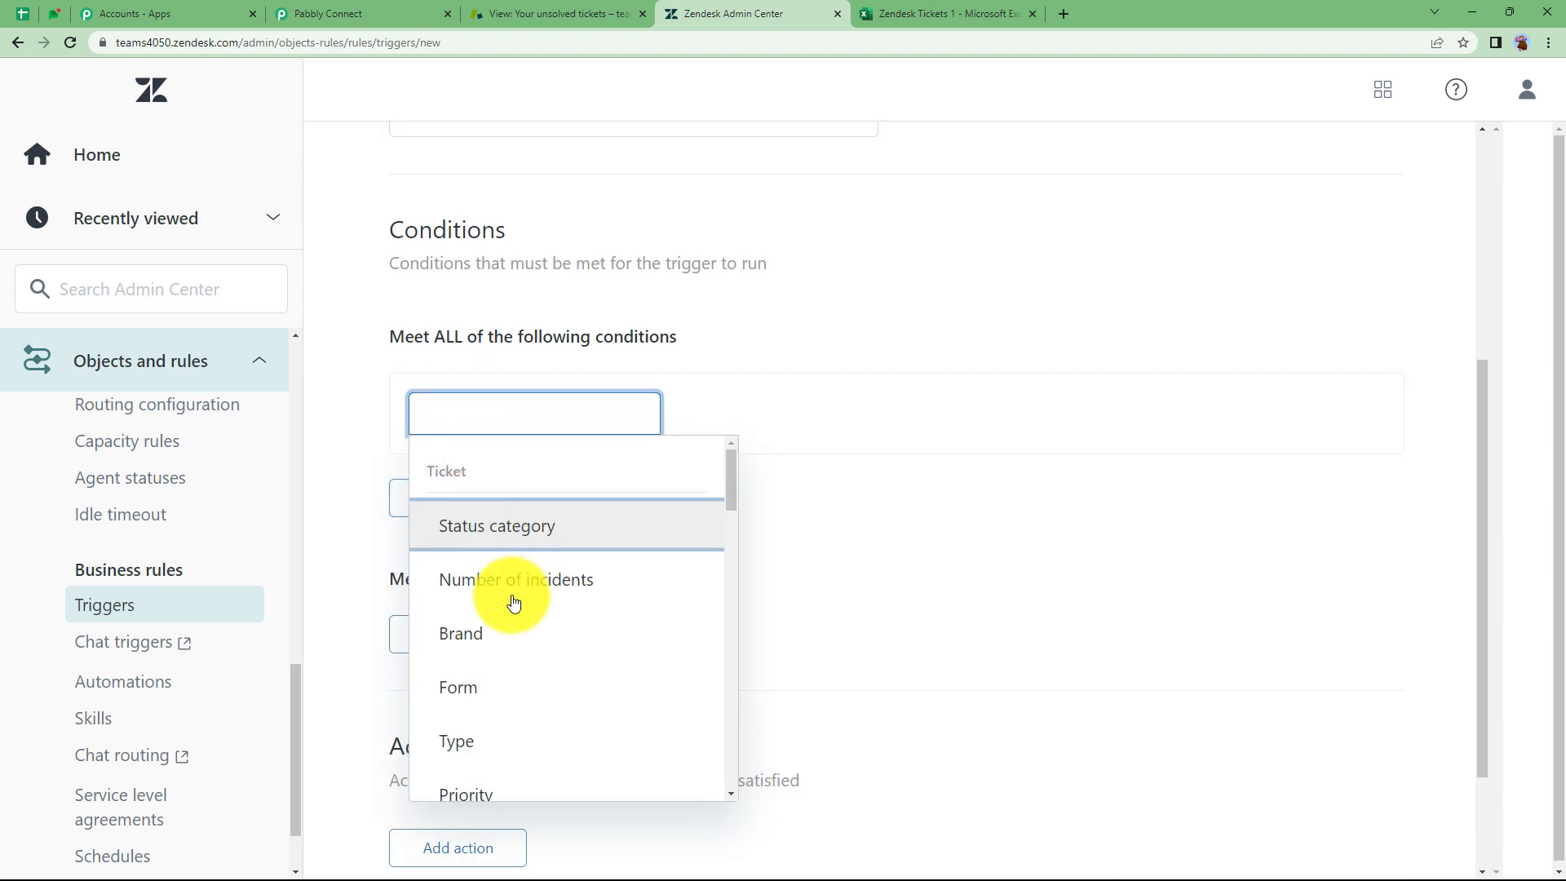
scroll(514, 601, down, 3)
scroll(514, 603, down, 5)
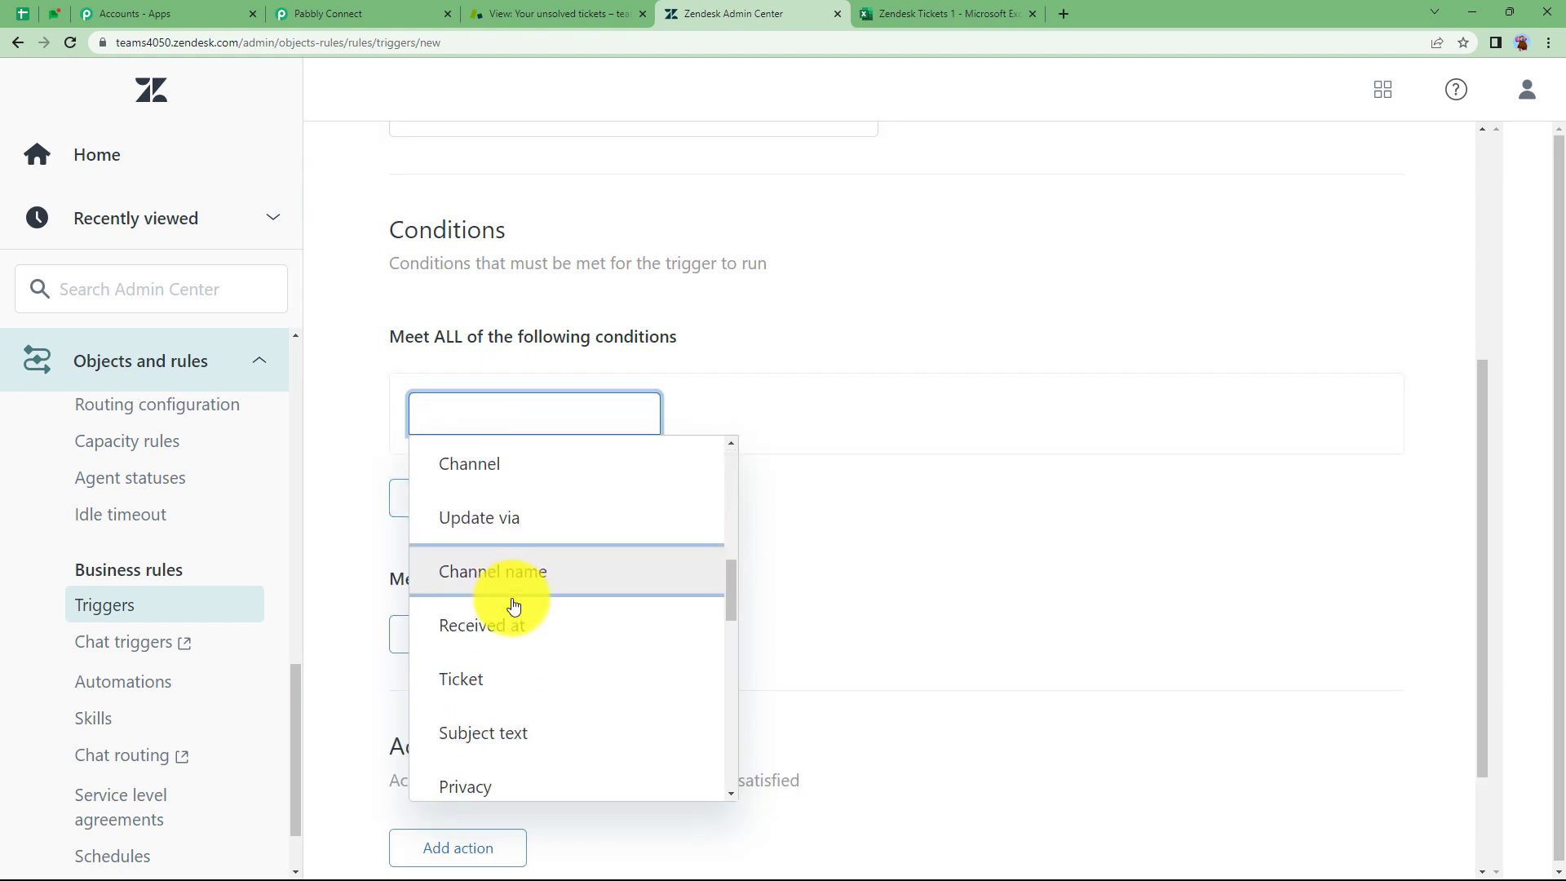
click(497, 608)
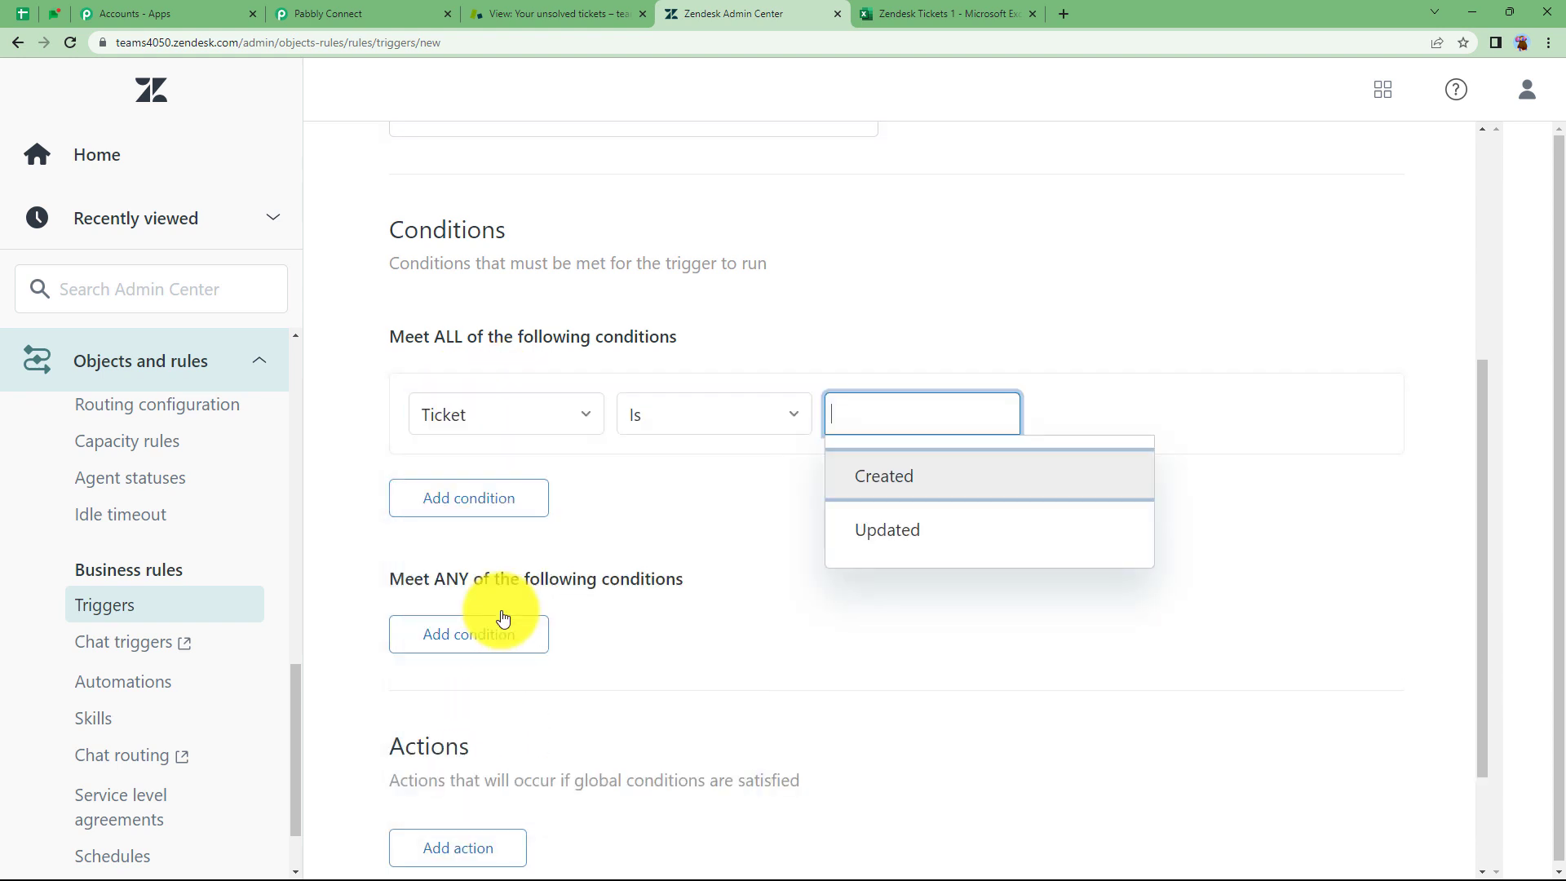
click(905, 495)
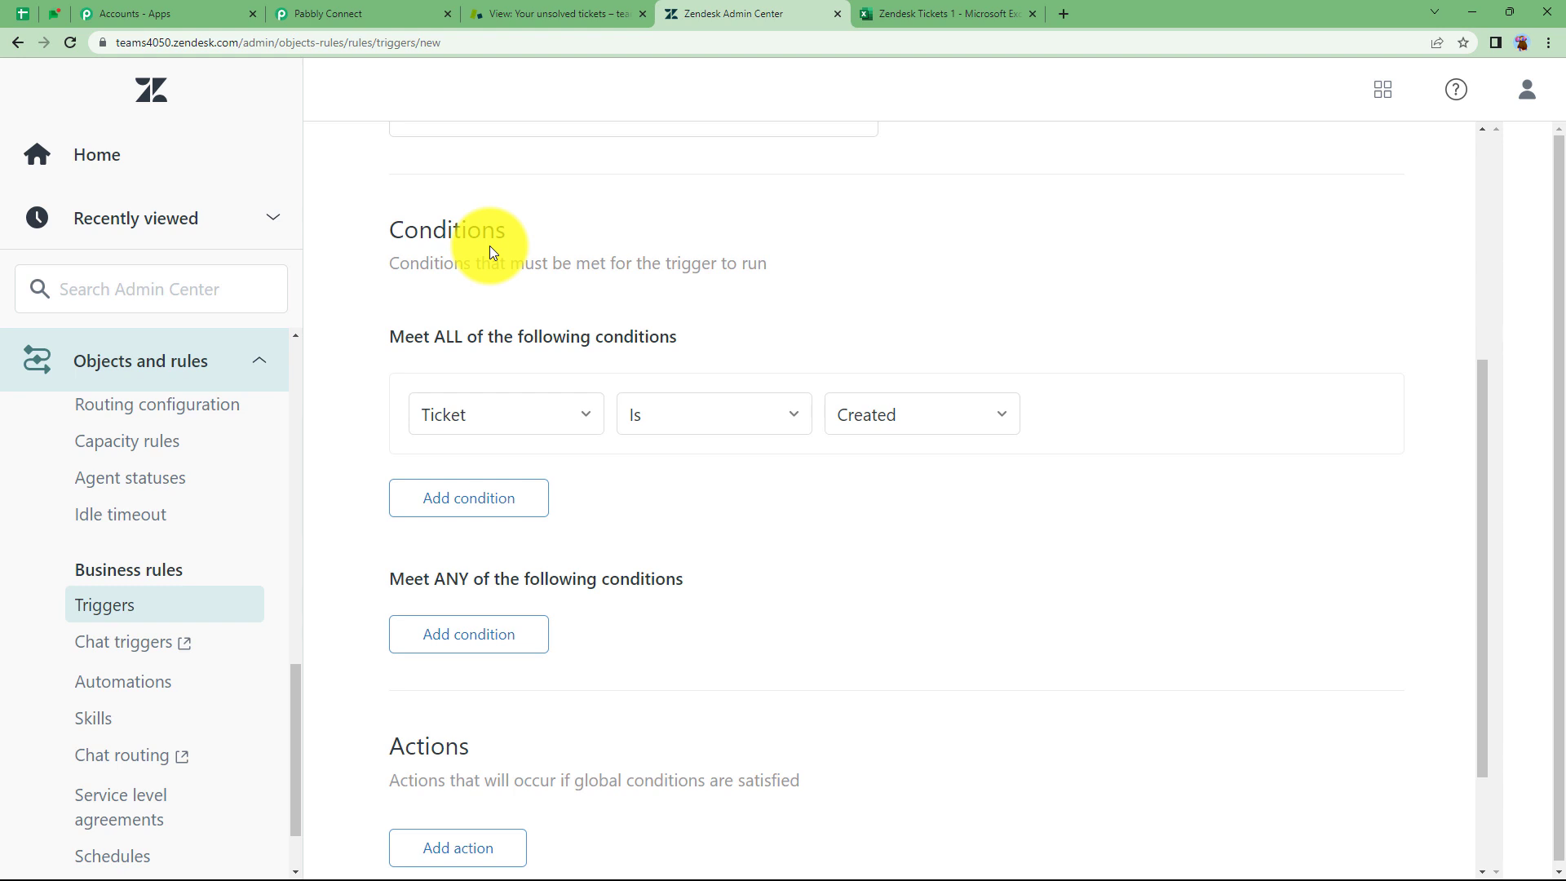
Step: Add a Notify active webhook action to the trigger, using the MS Excel 1 webhook
scroll(576, 477, down, 2)
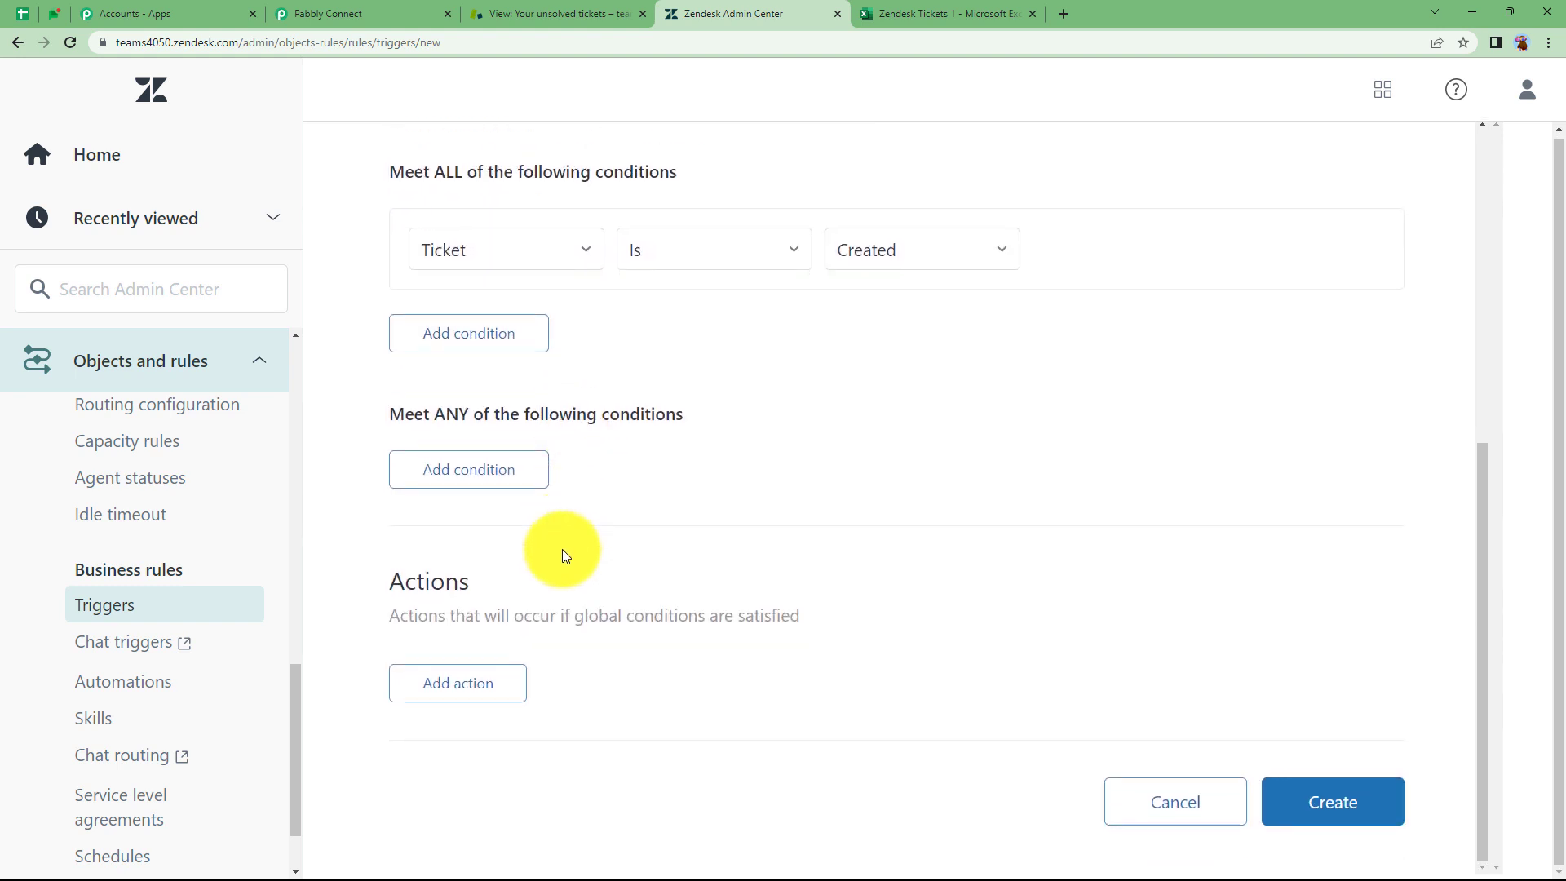
click(477, 702)
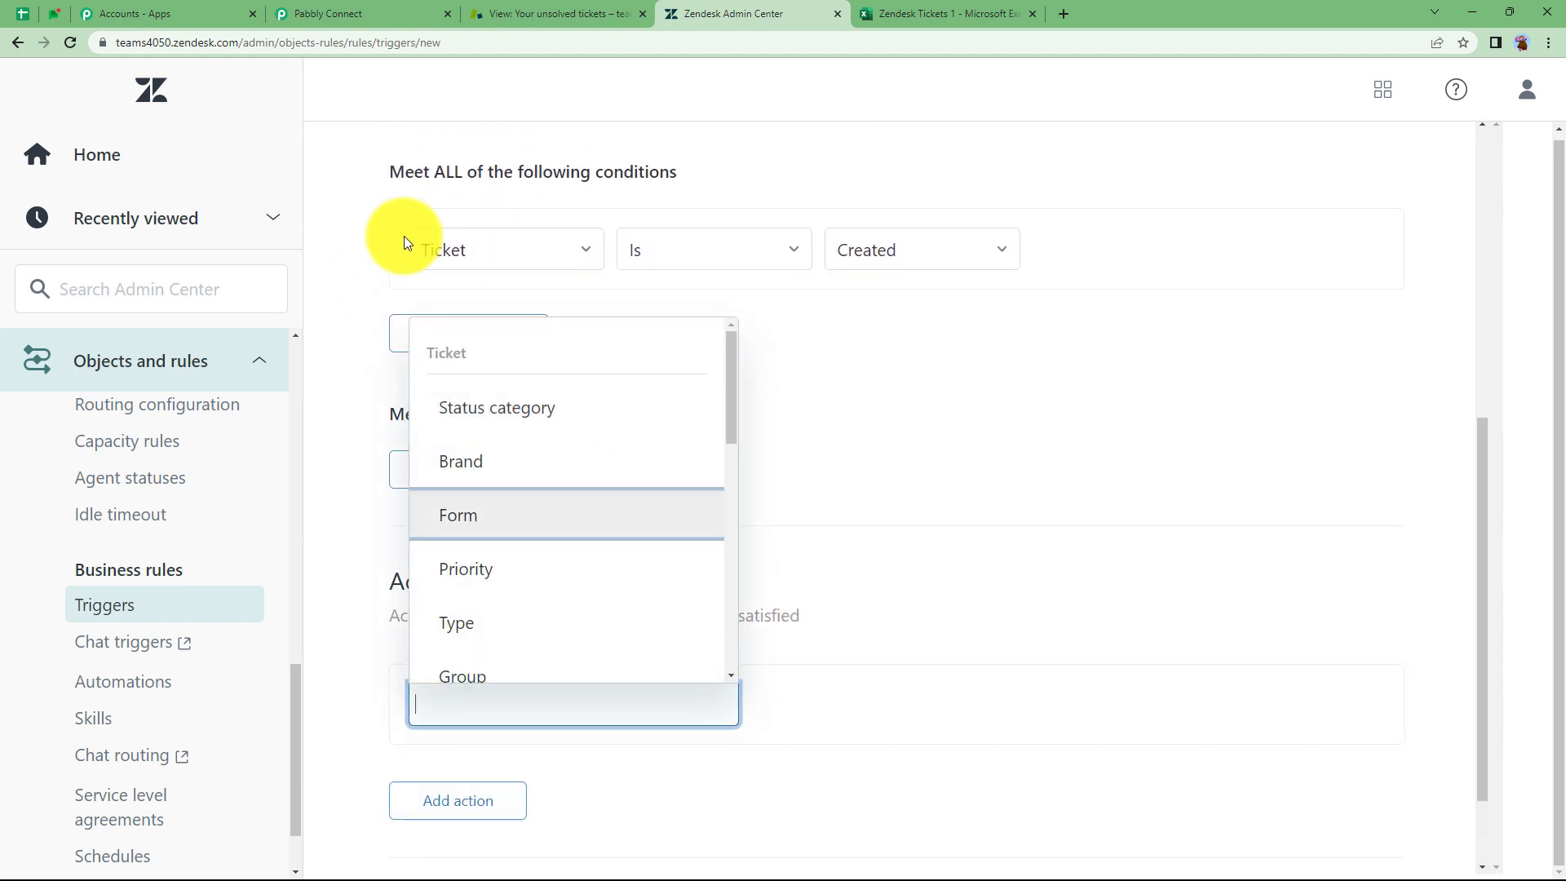
scroll(499, 494, down, 2)
scroll(499, 493, down, 6)
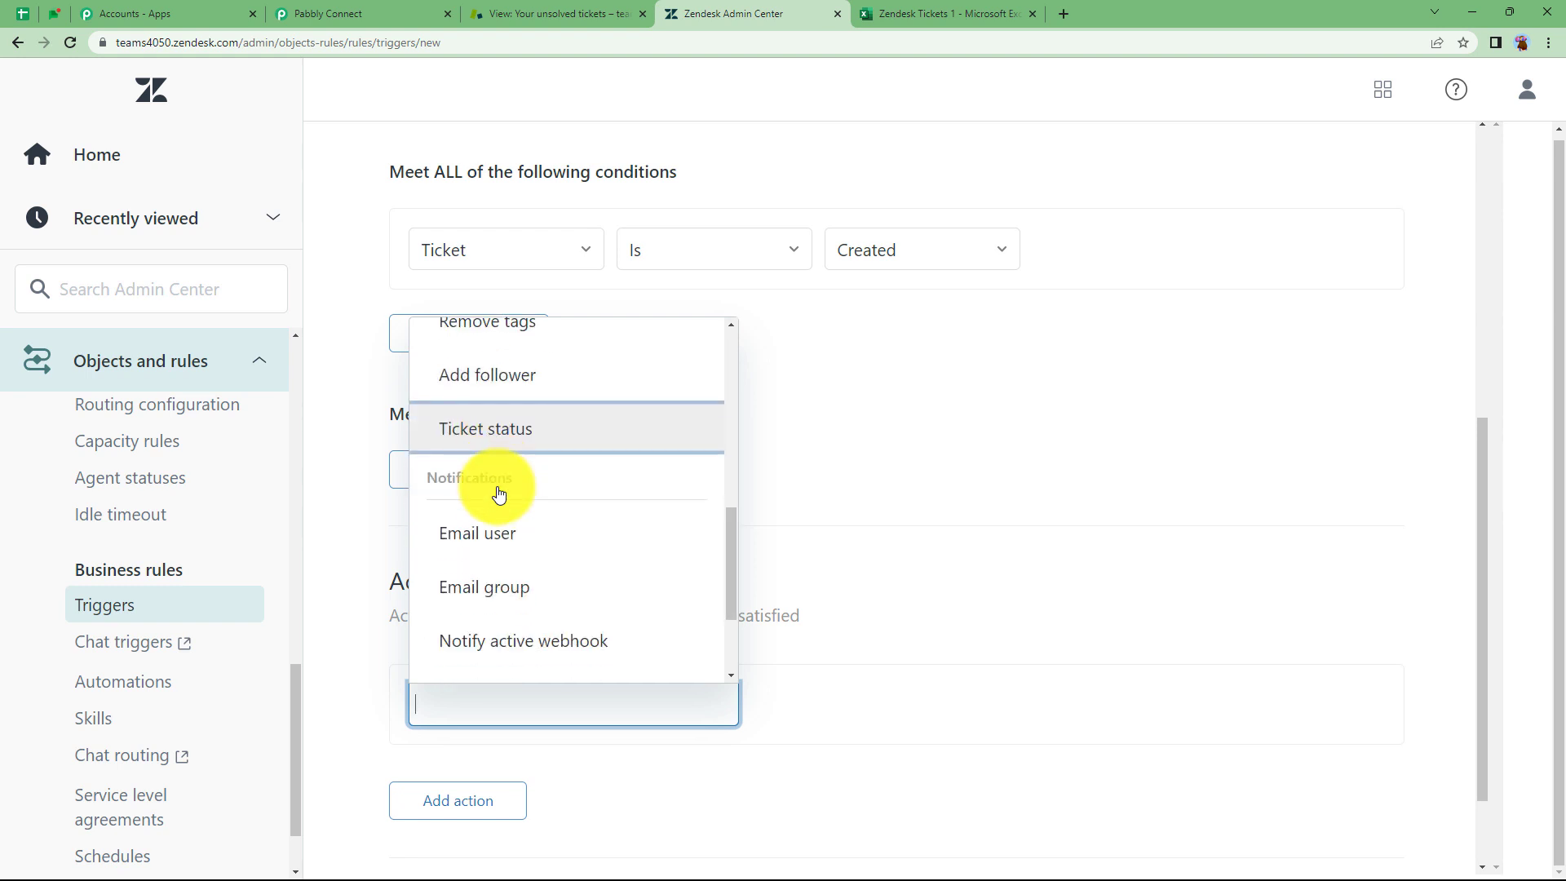
click(499, 493)
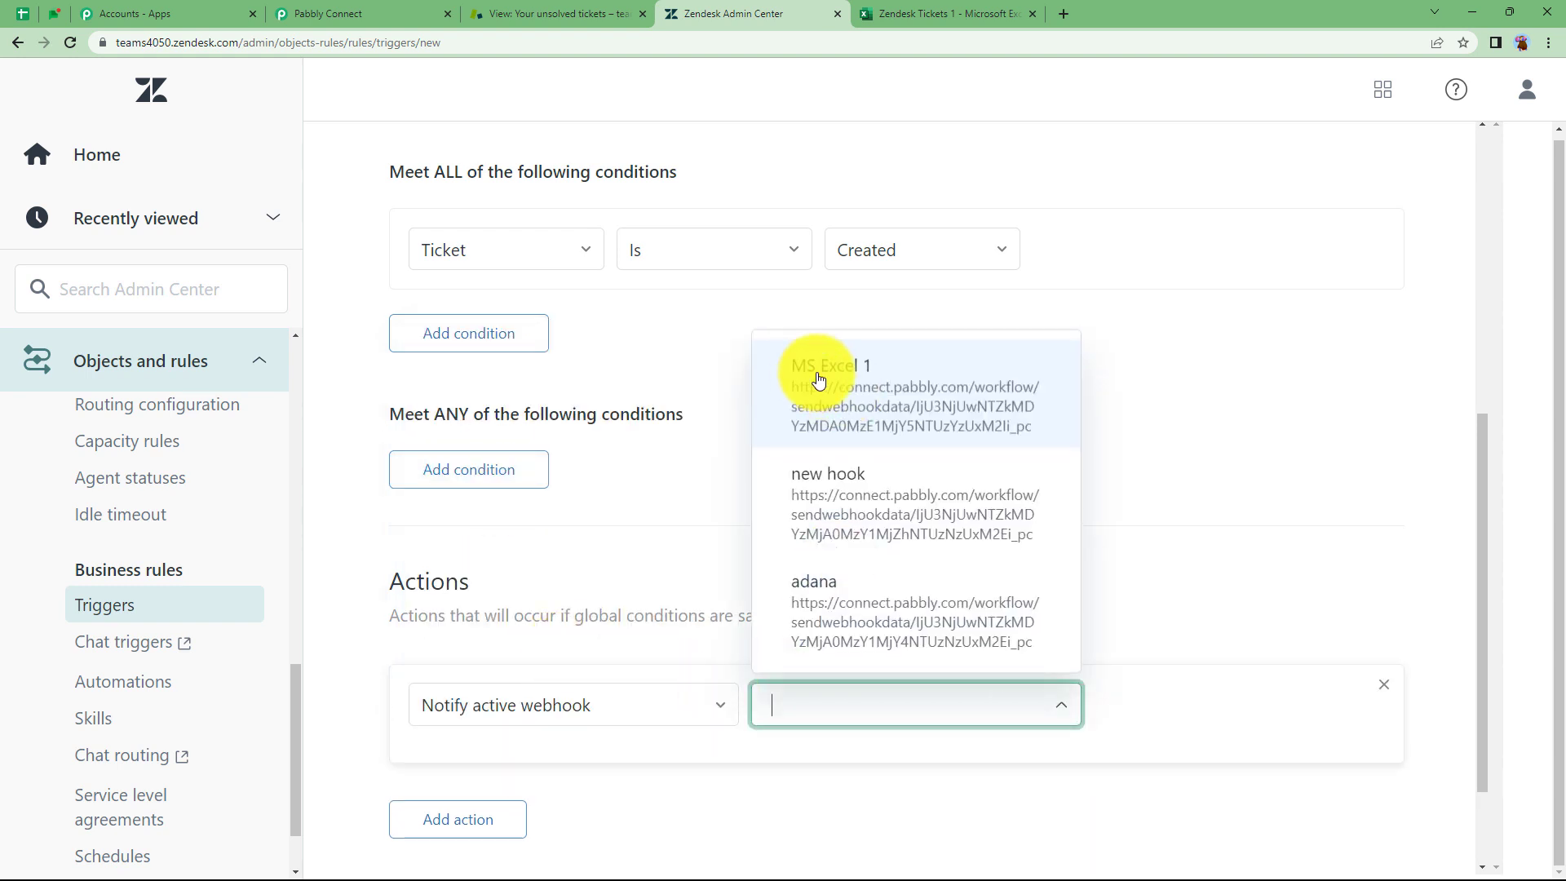
click(869, 377)
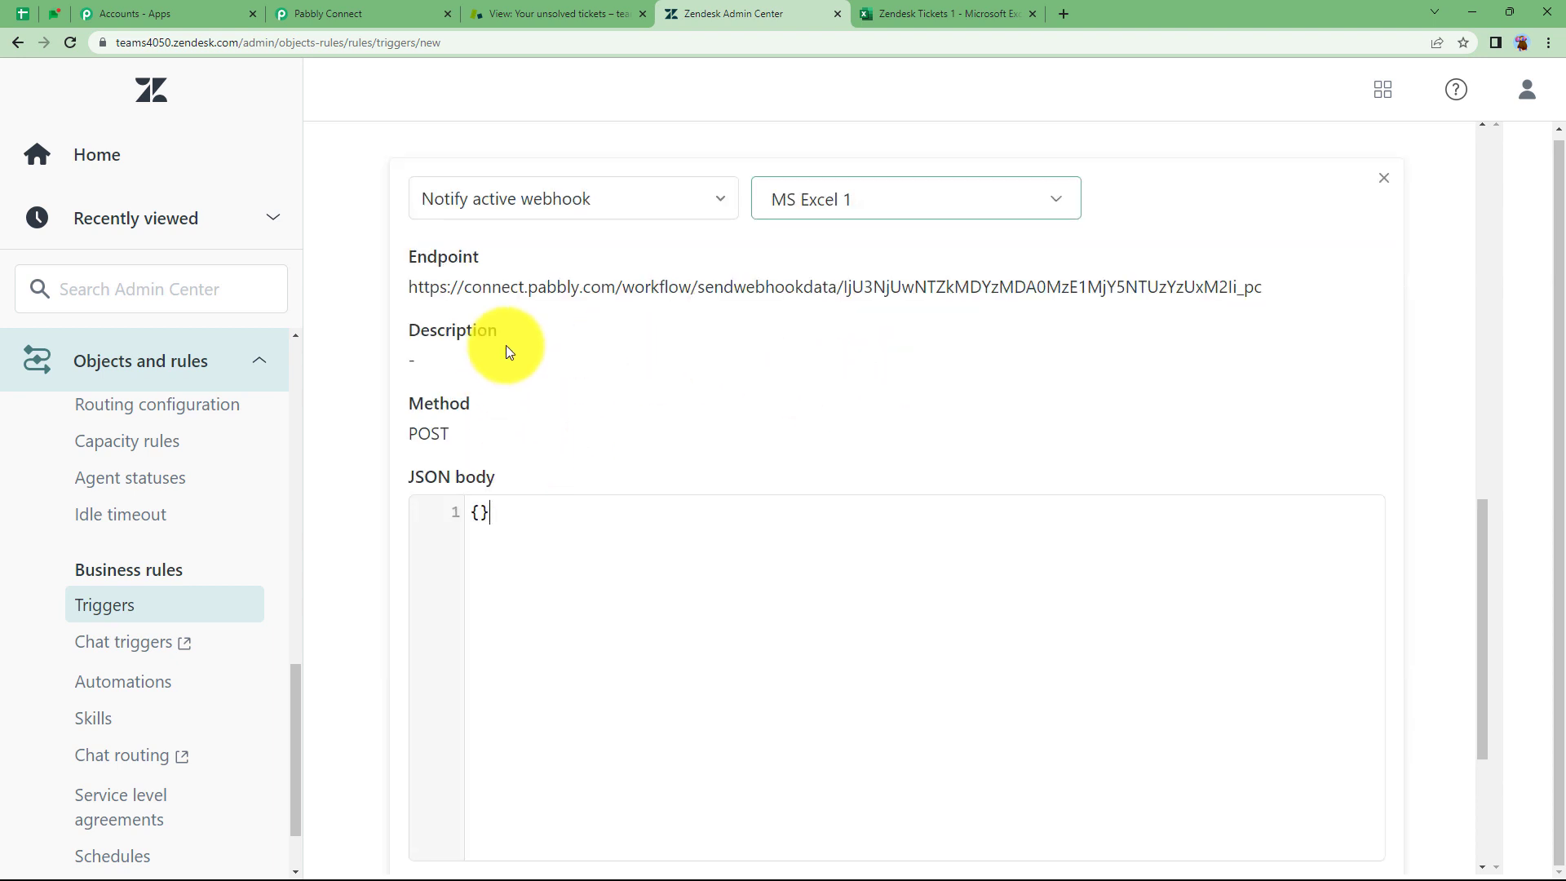
scroll(586, 340, up, 2)
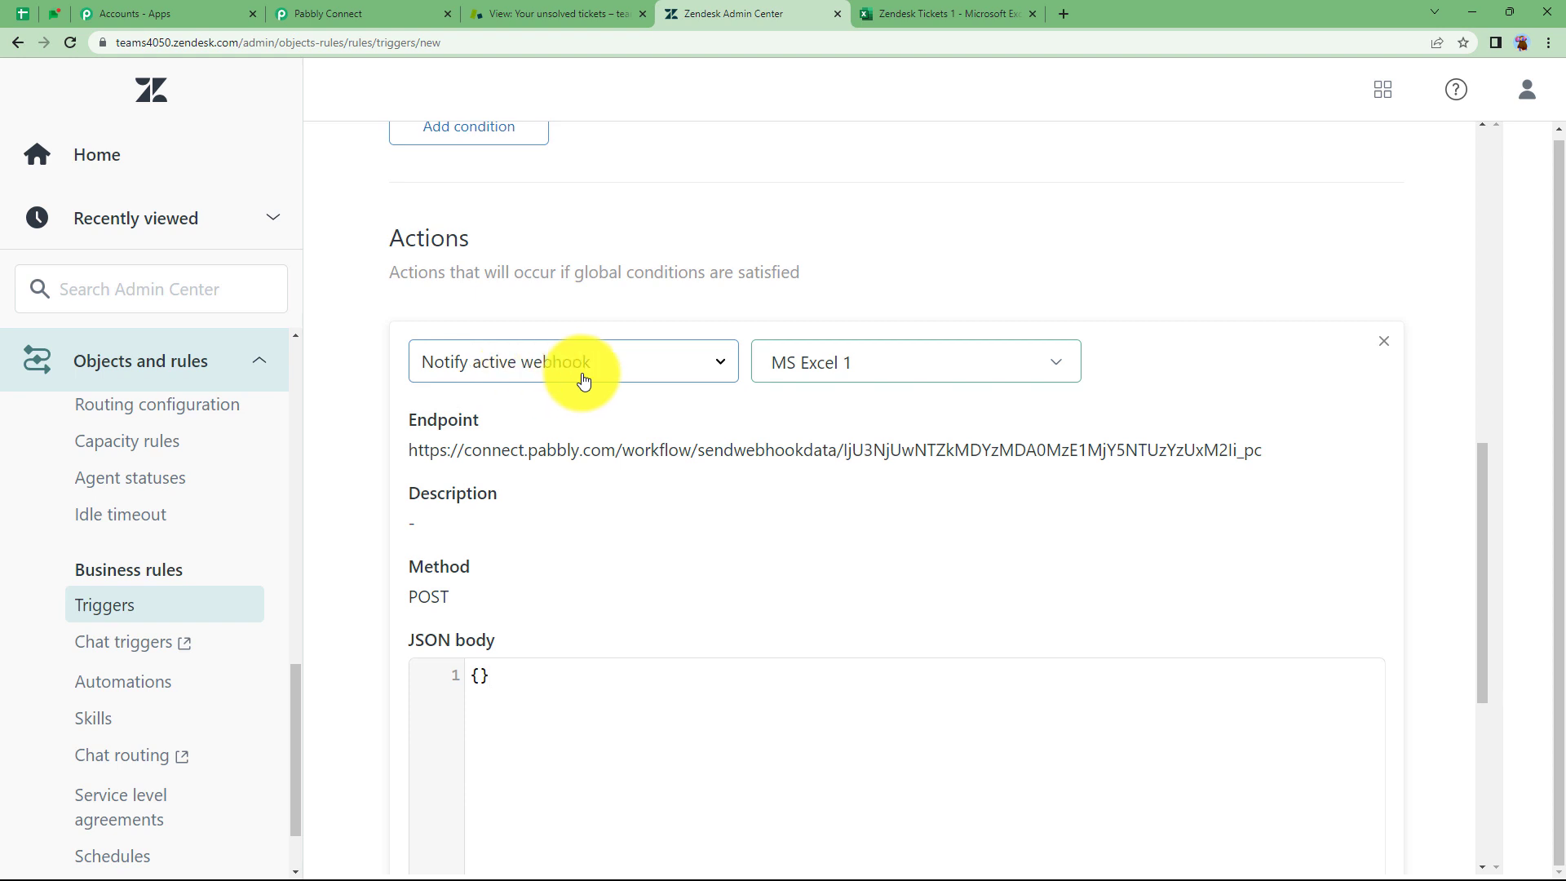
Step: Clear the action's JSON body and copy the ticket JSON block from the Zendesk setup instructions in Pabbly Connect
click(416, 14)
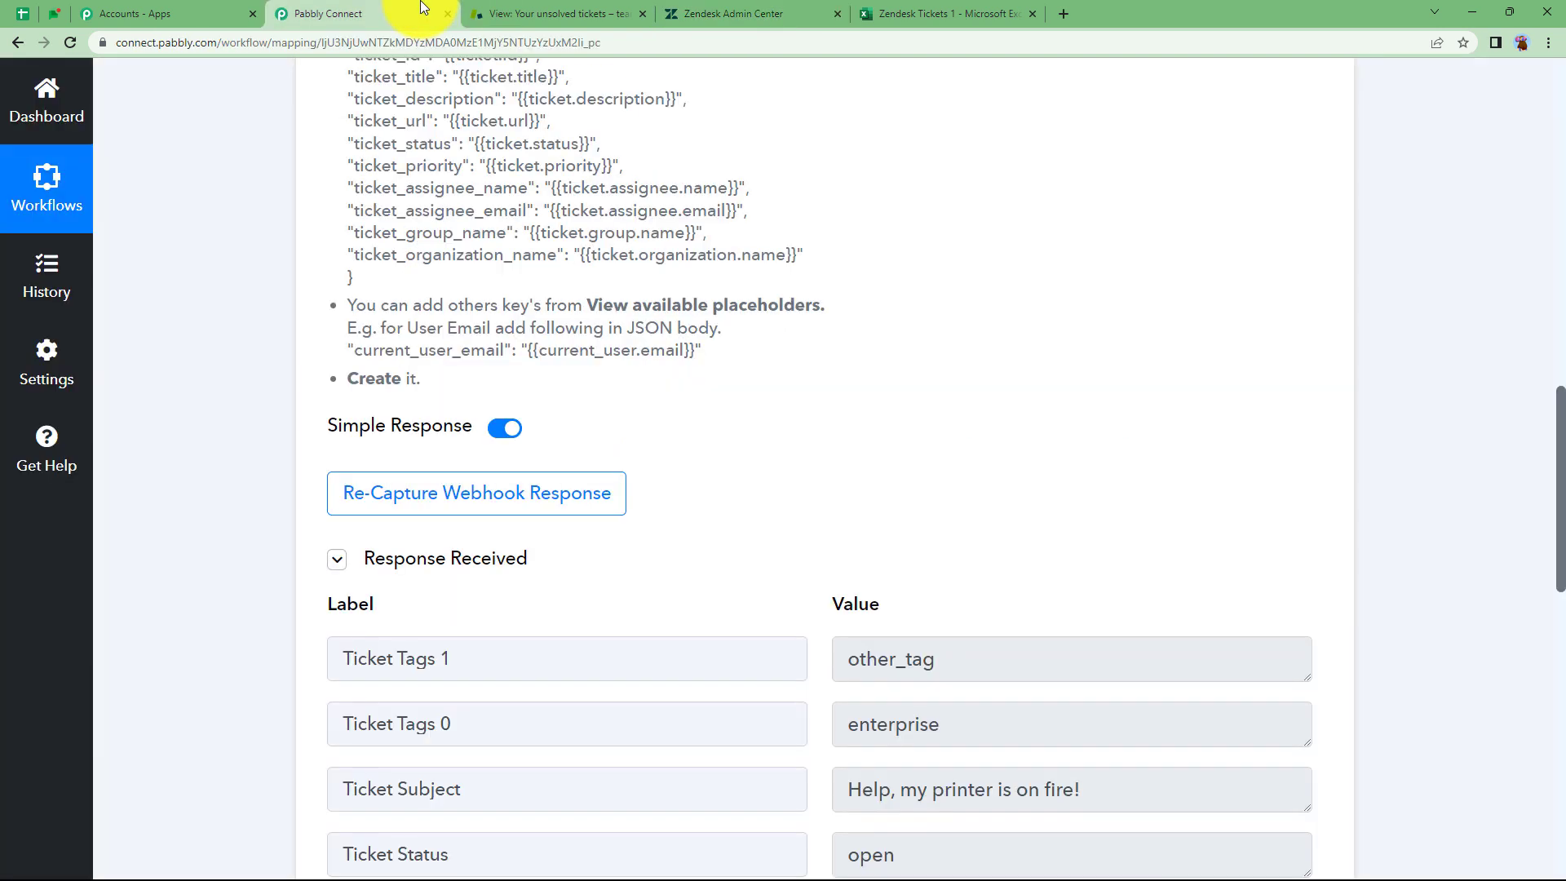
scroll(515, 326, up, 5)
scroll(514, 326, up, 4)
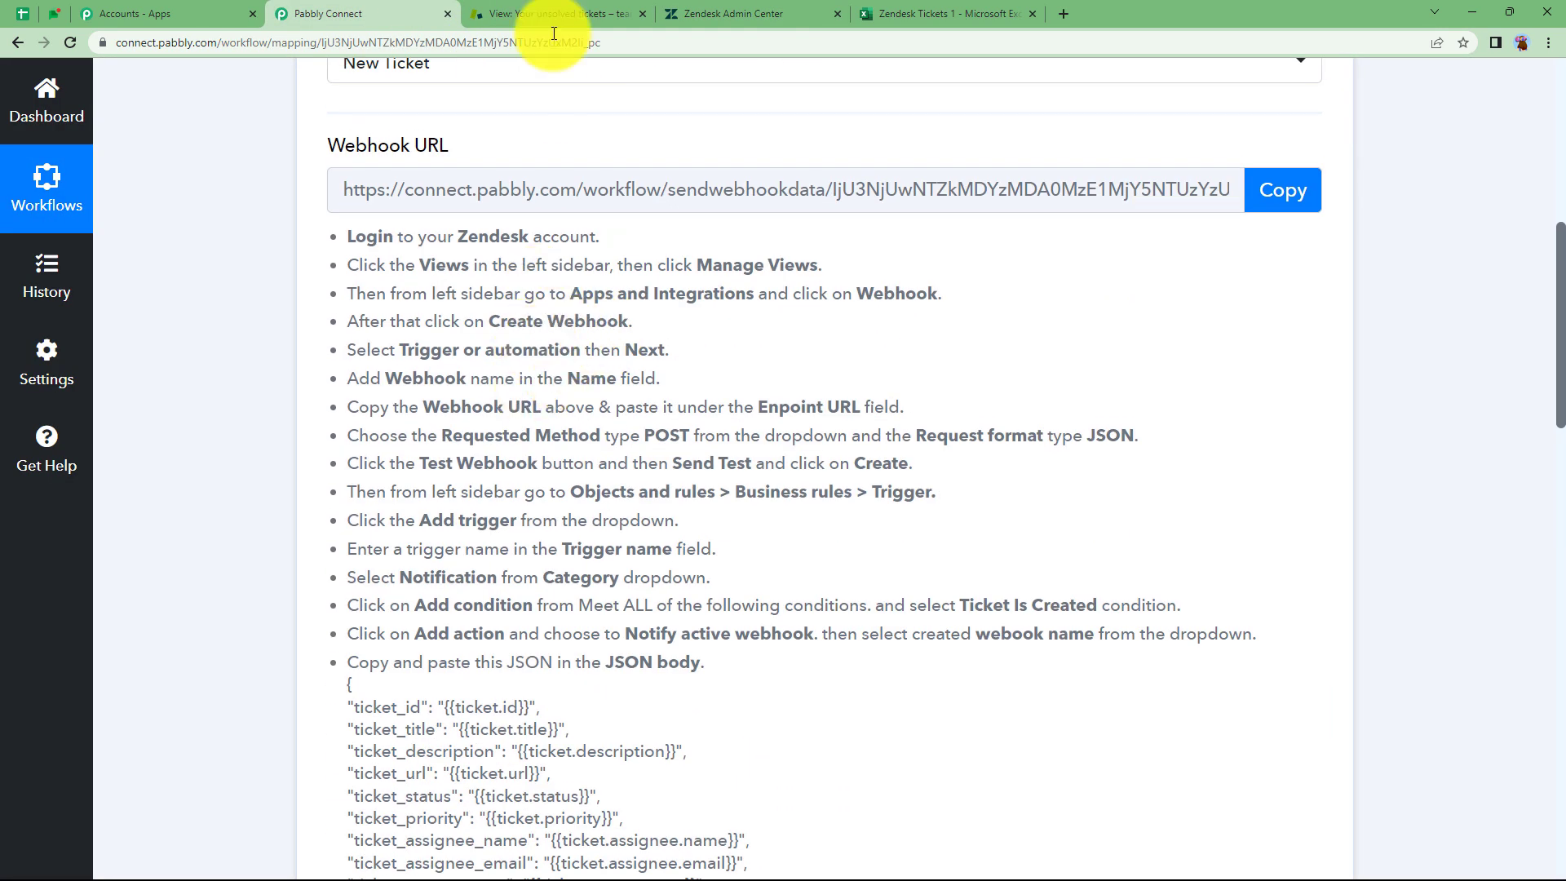
click(699, 14)
scroll(547, 570, down, 2)
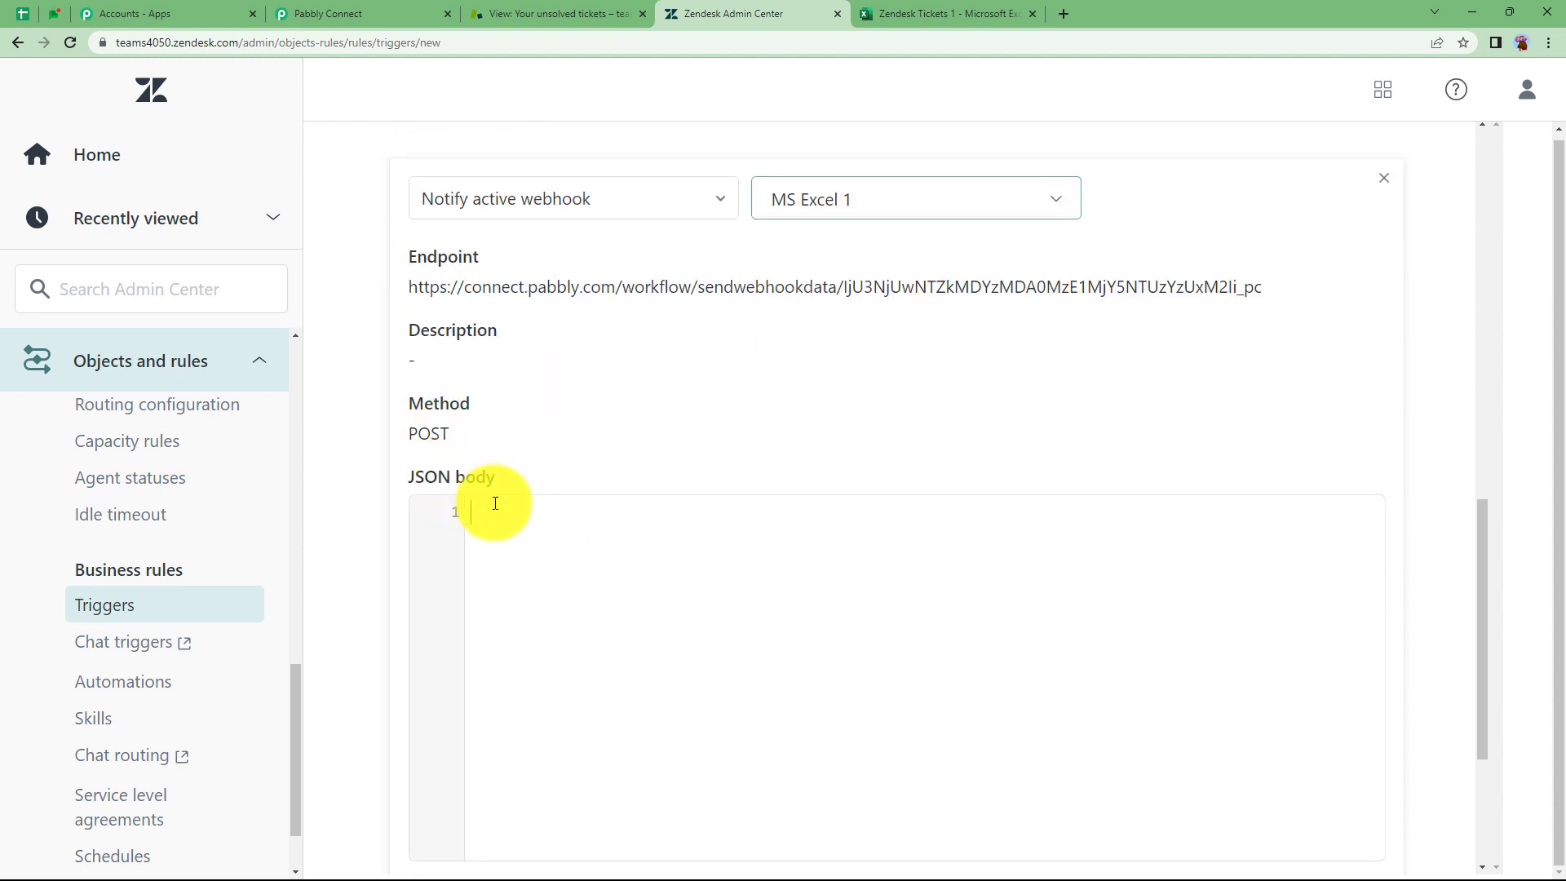
click(396, 14)
scroll(384, 571, down, 3)
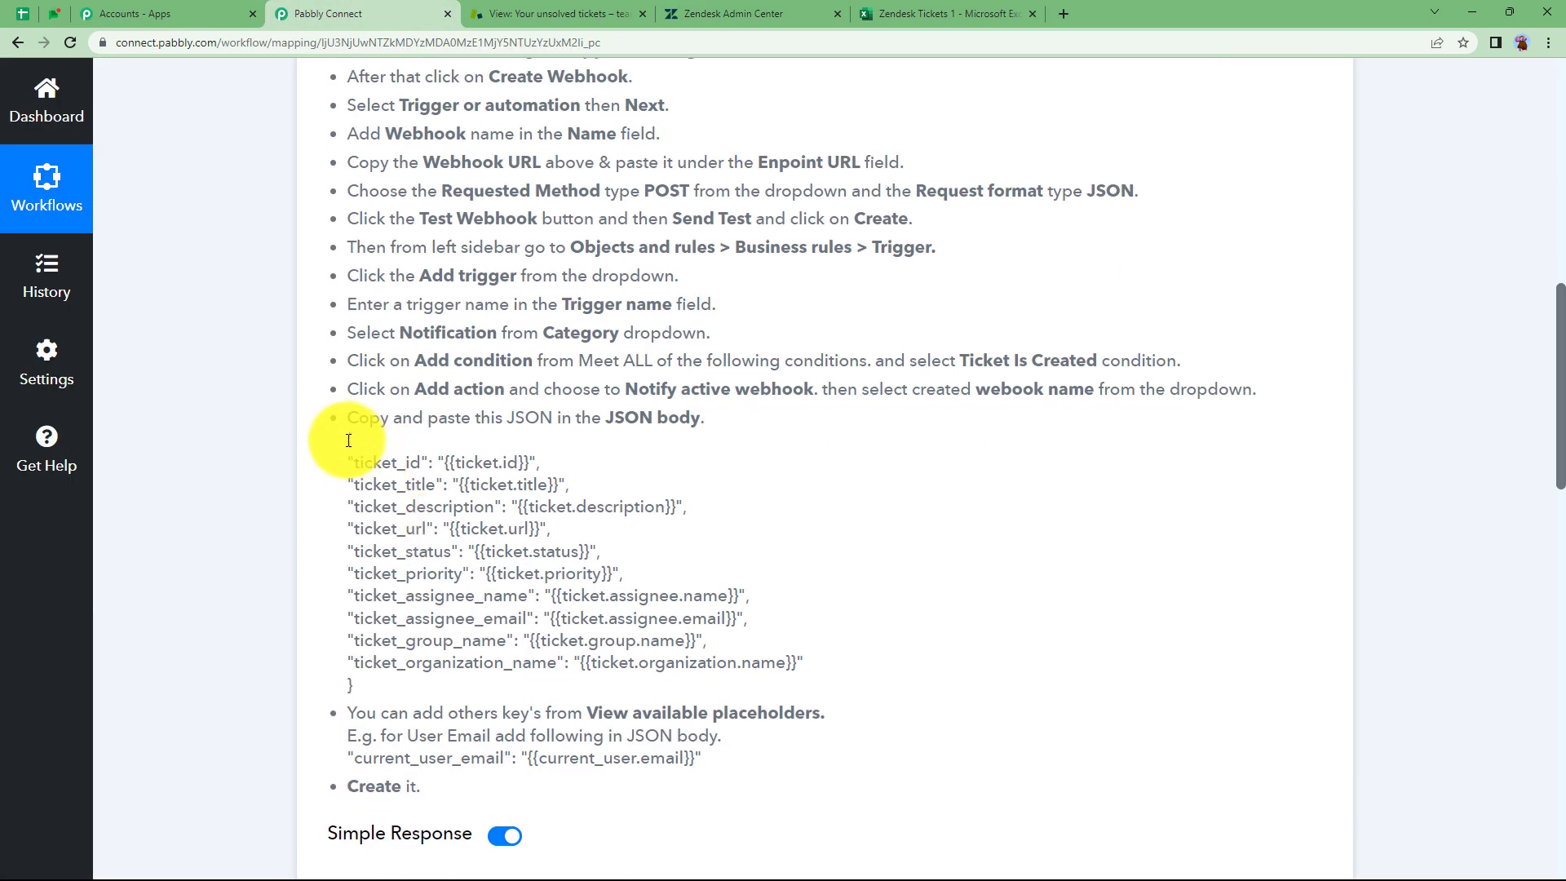
drag(347, 439, 418, 683)
key(ctrl+c)
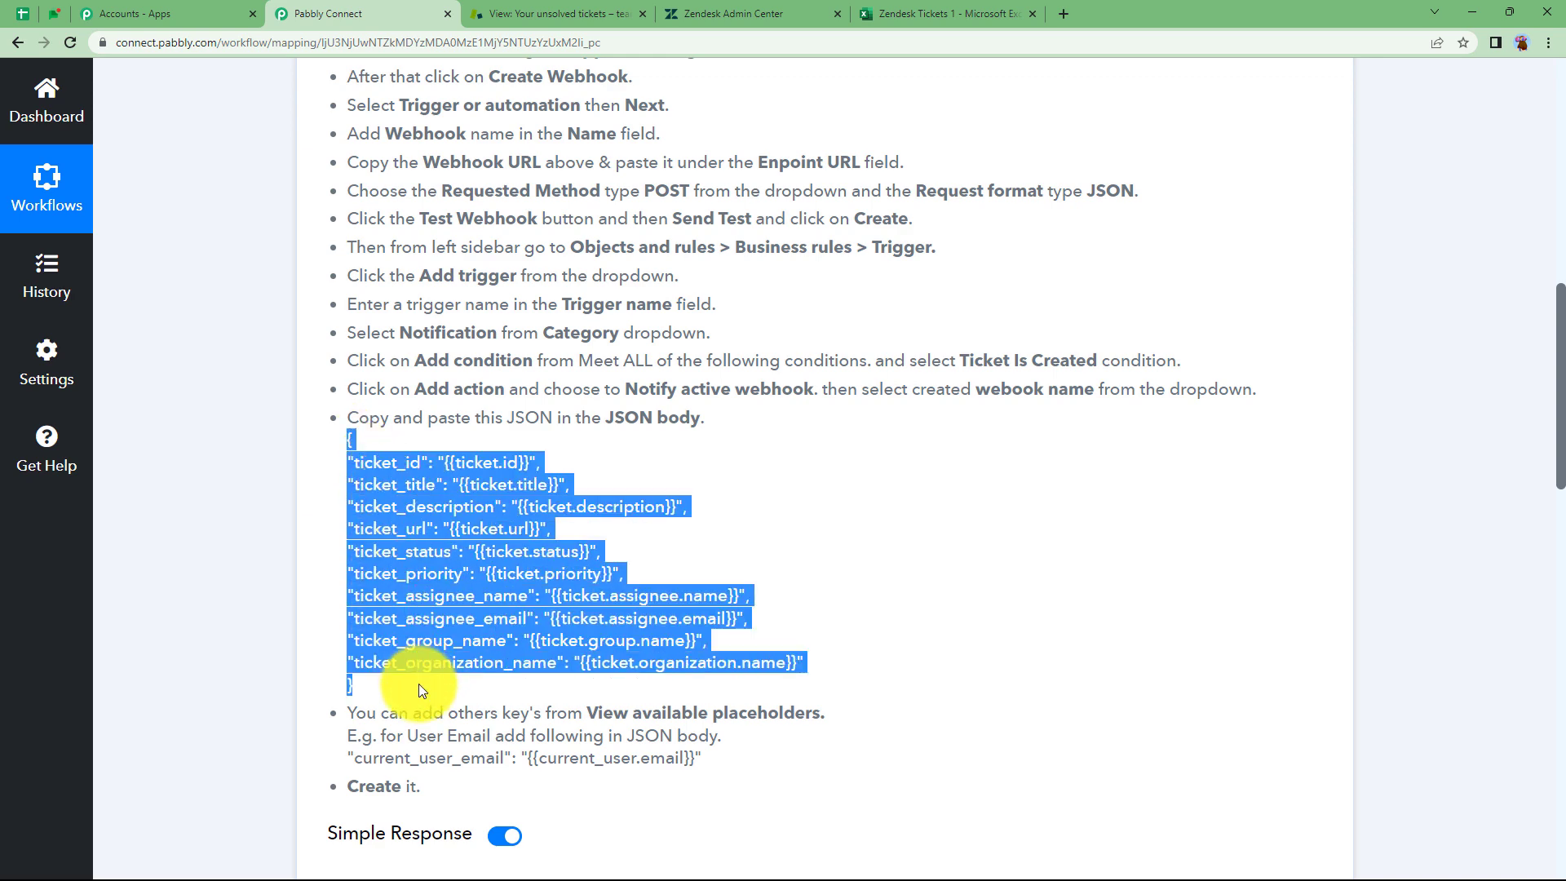
Step: Return to the Zendesk Admin Center, paste the copied ticket JSON into the JSON body and create the trigger
click(714, 10)
key(ctrl+v)
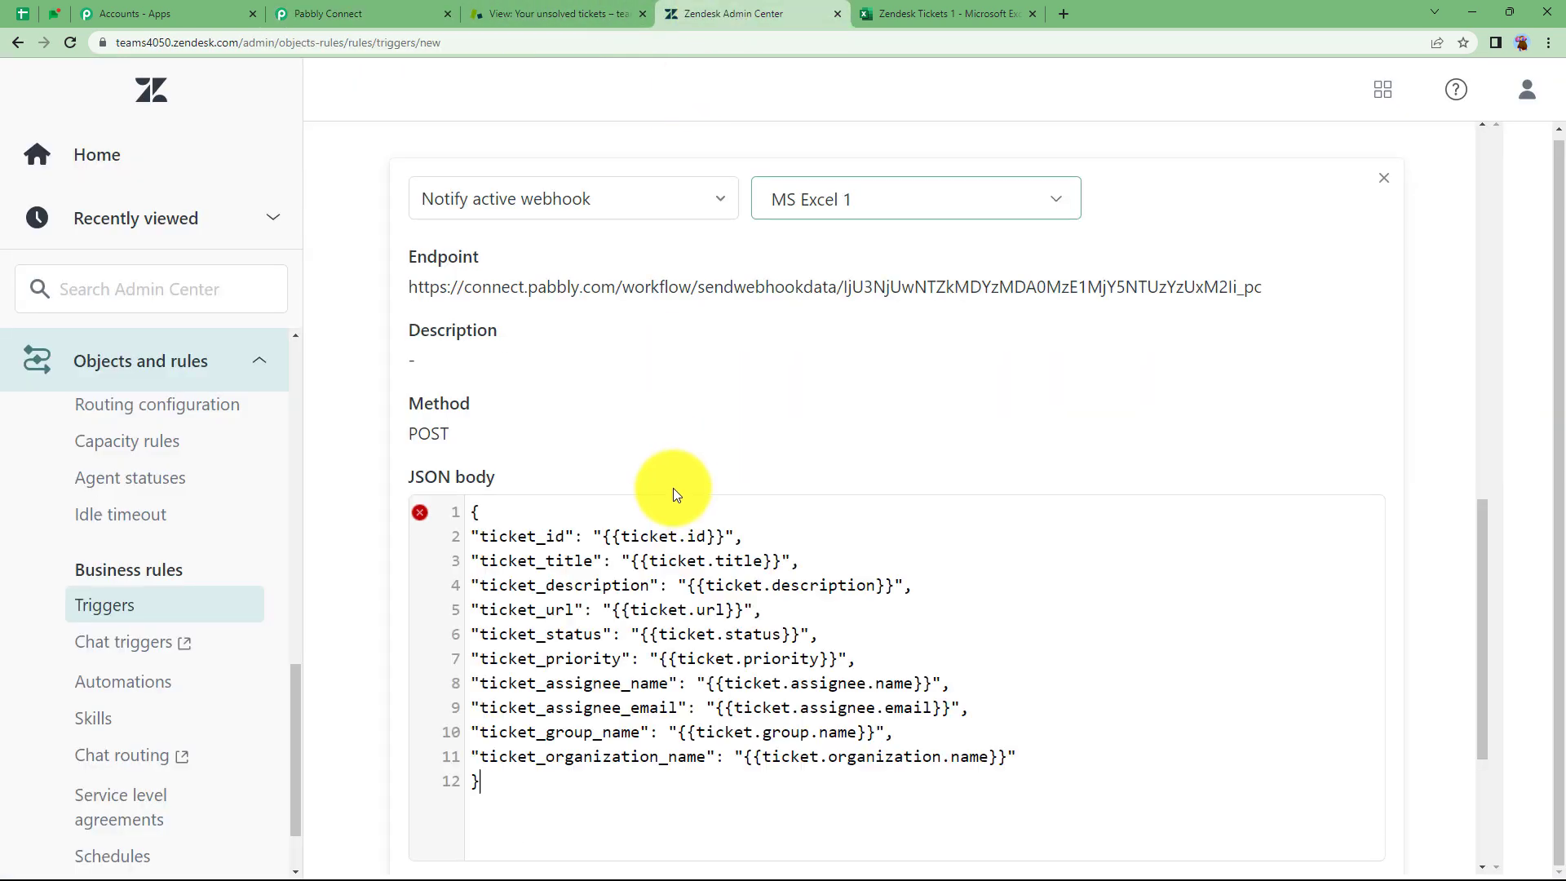
scroll(429, 518, down, 3)
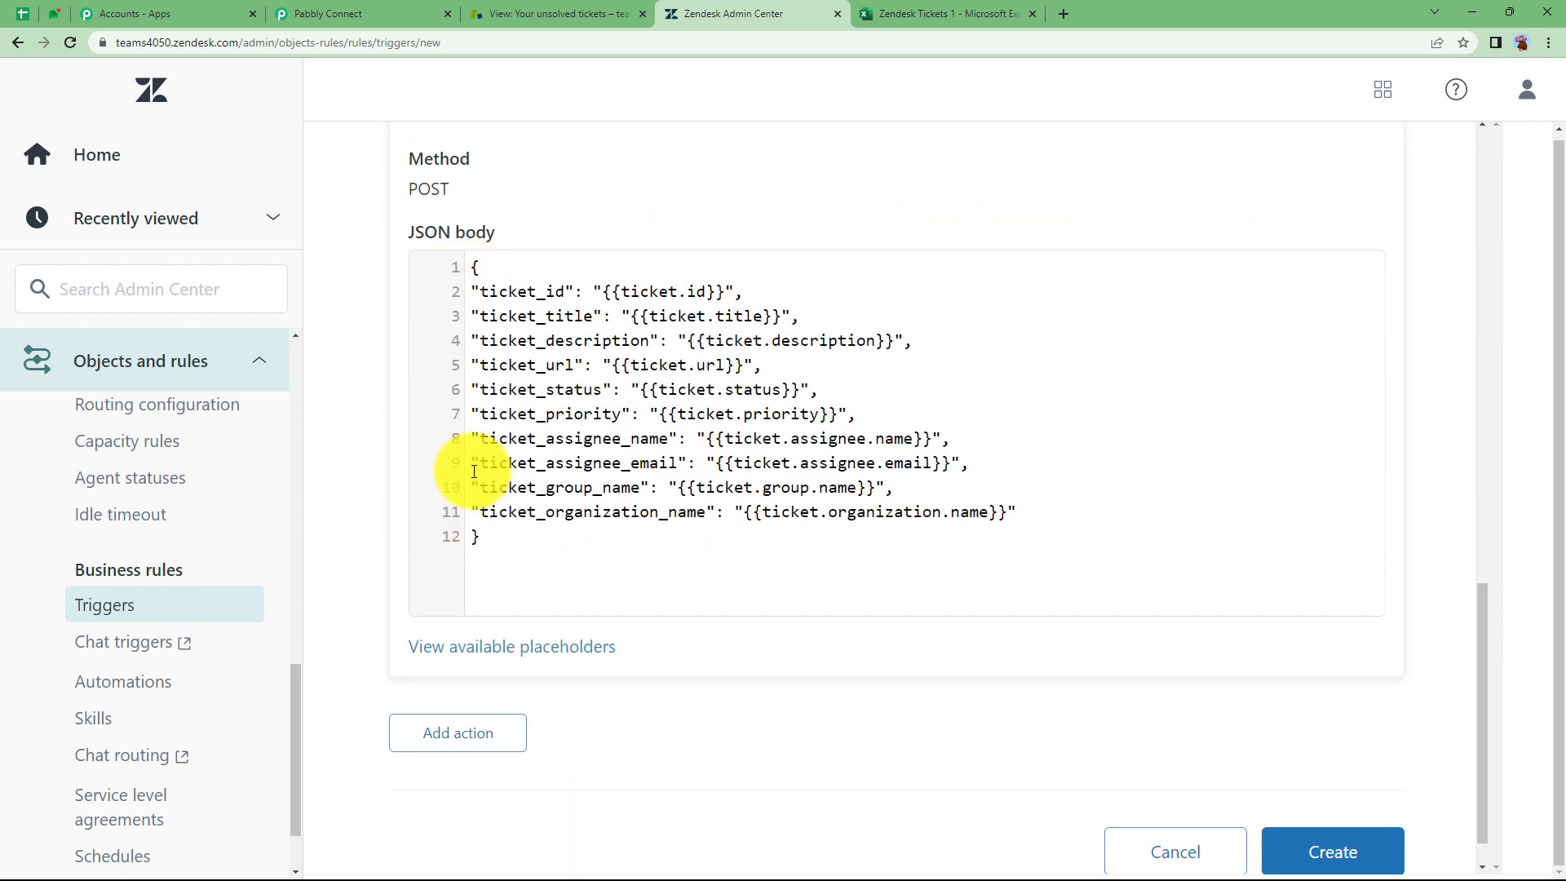
click(1374, 856)
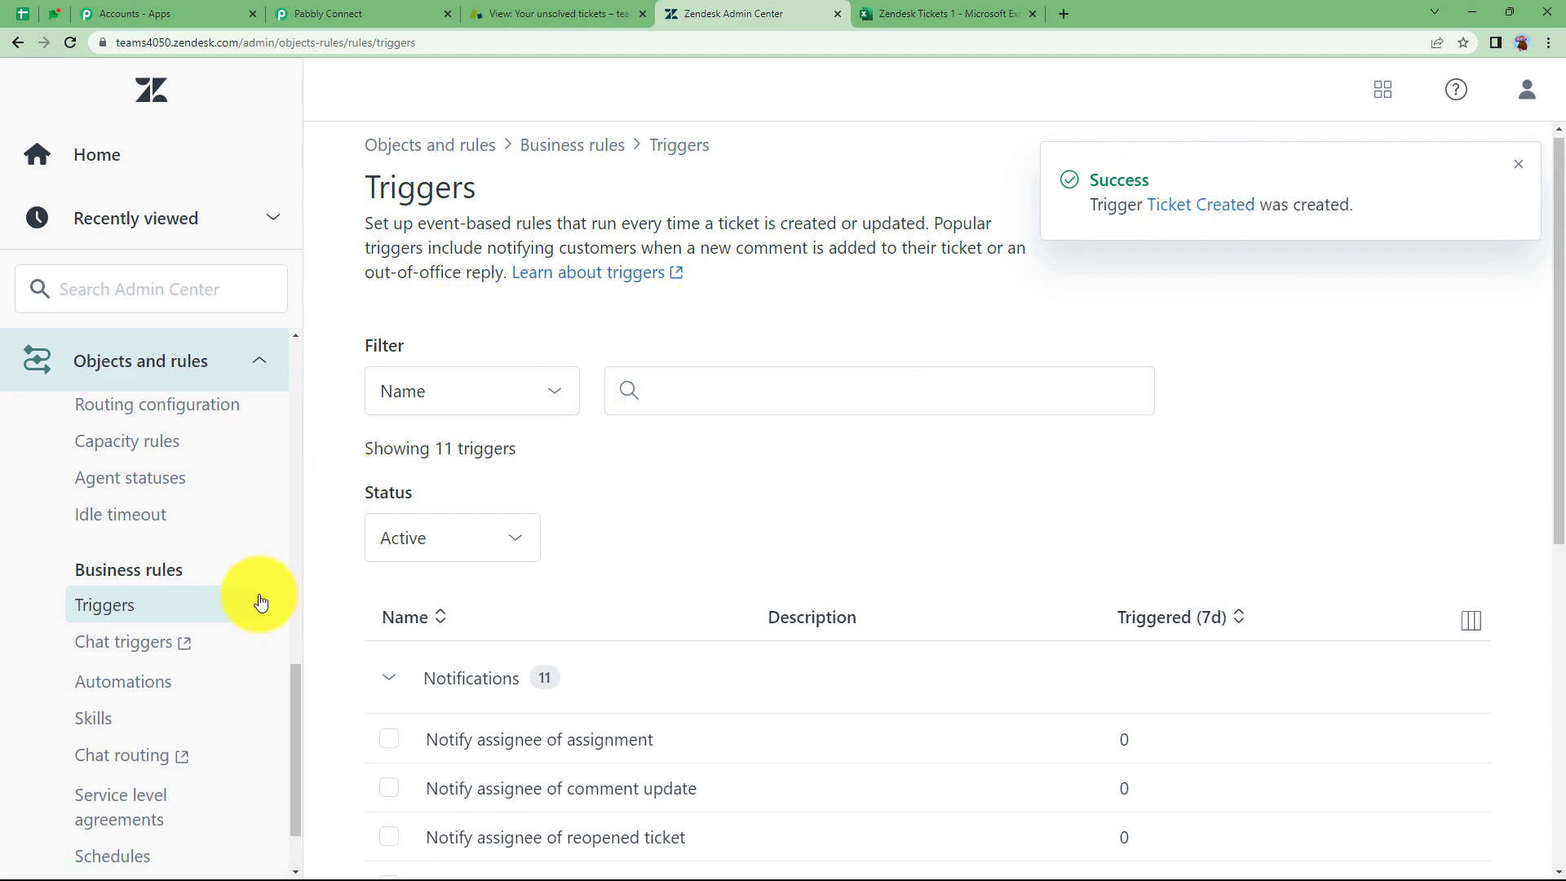
Step: Switch to Pabbly Connect and start re-capturing the Zendesk trigger's webhook response
click(339, 13)
click(287, 448)
scroll(287, 448, down, 4)
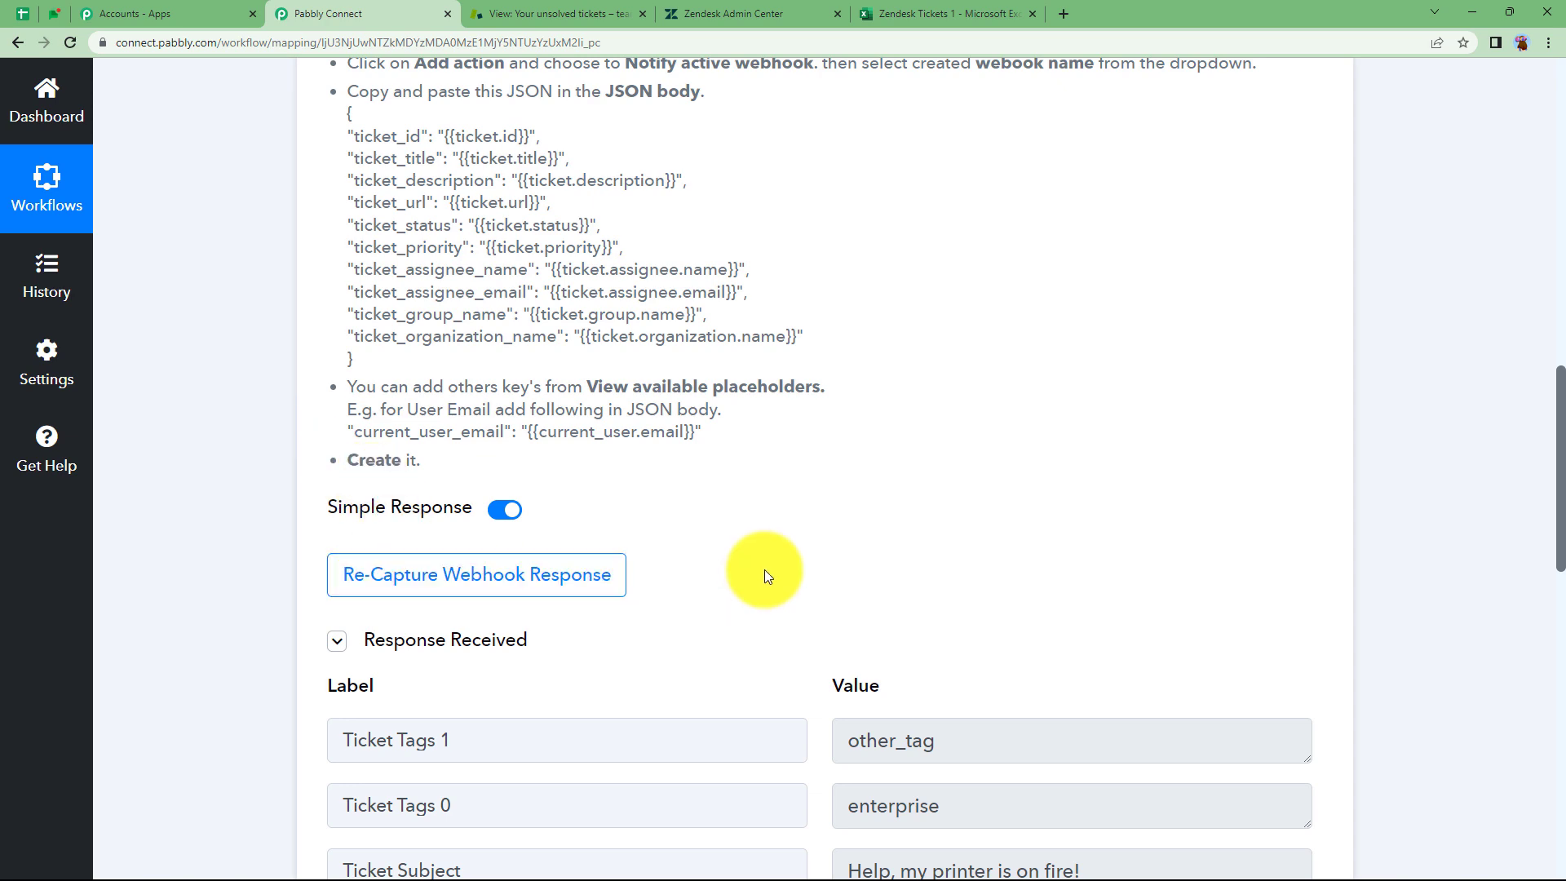
scroll(986, 535, down, 3)
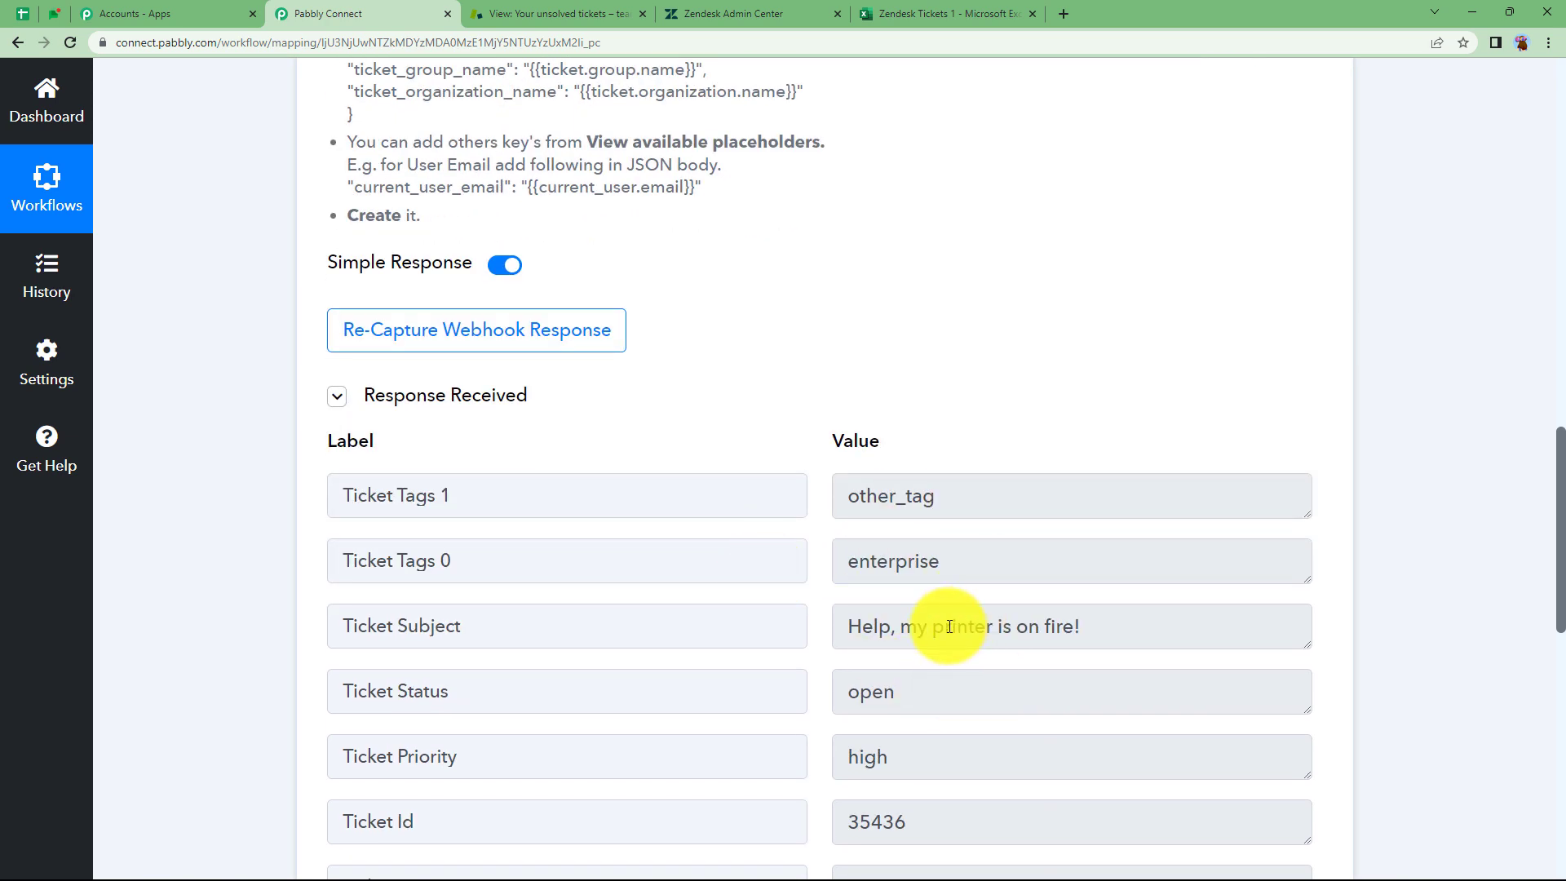
click(517, 335)
click(702, 632)
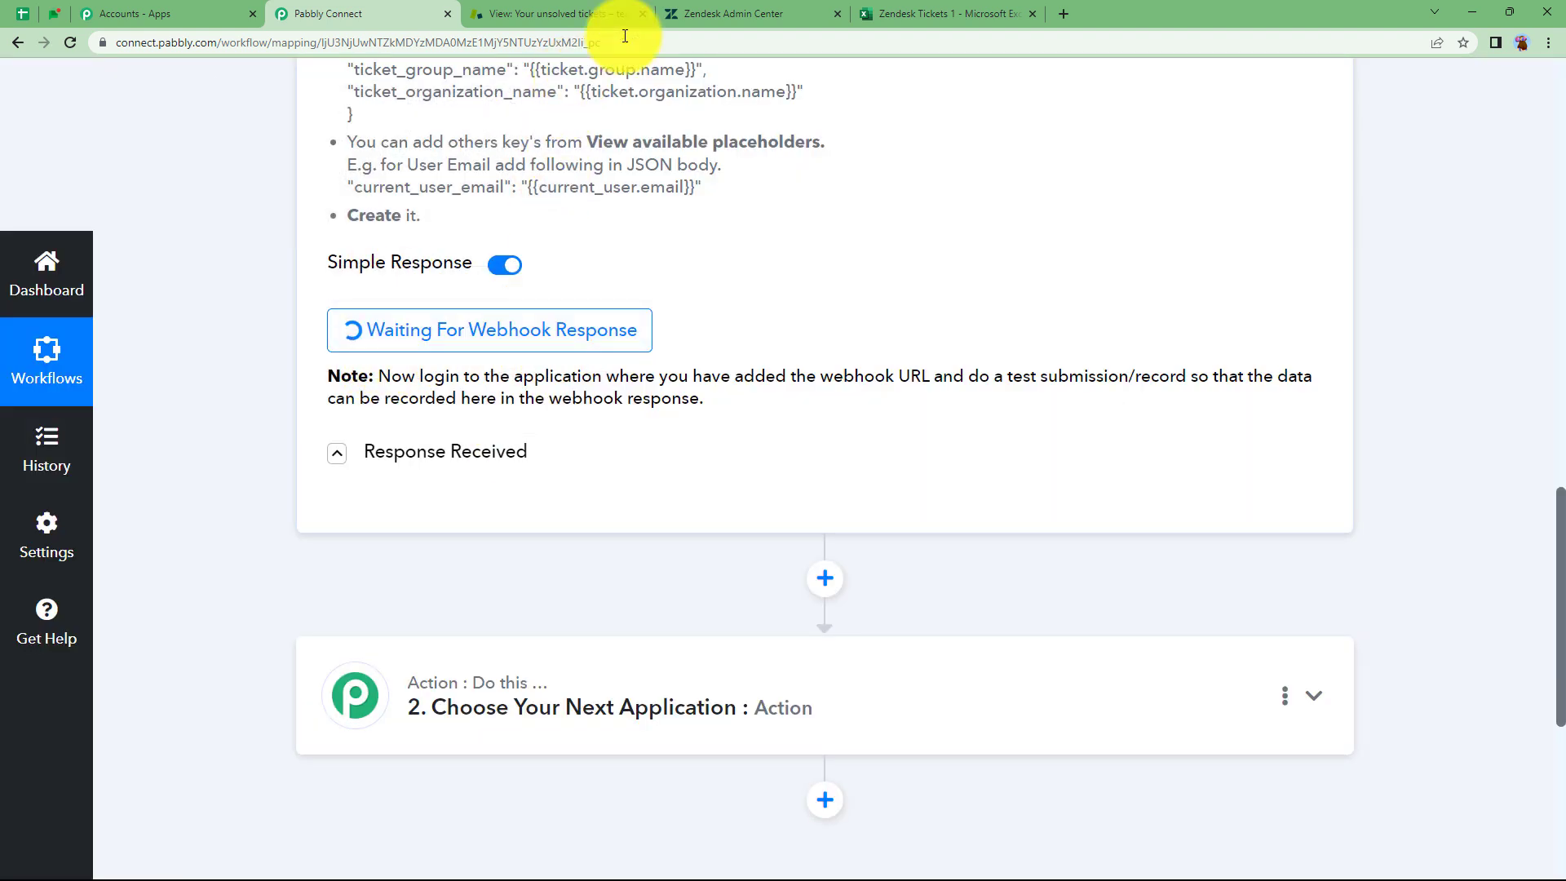
Step: Switch to Zendesk's tickets view, start a new ticket and enter the requester's e-mail
click(544, 14)
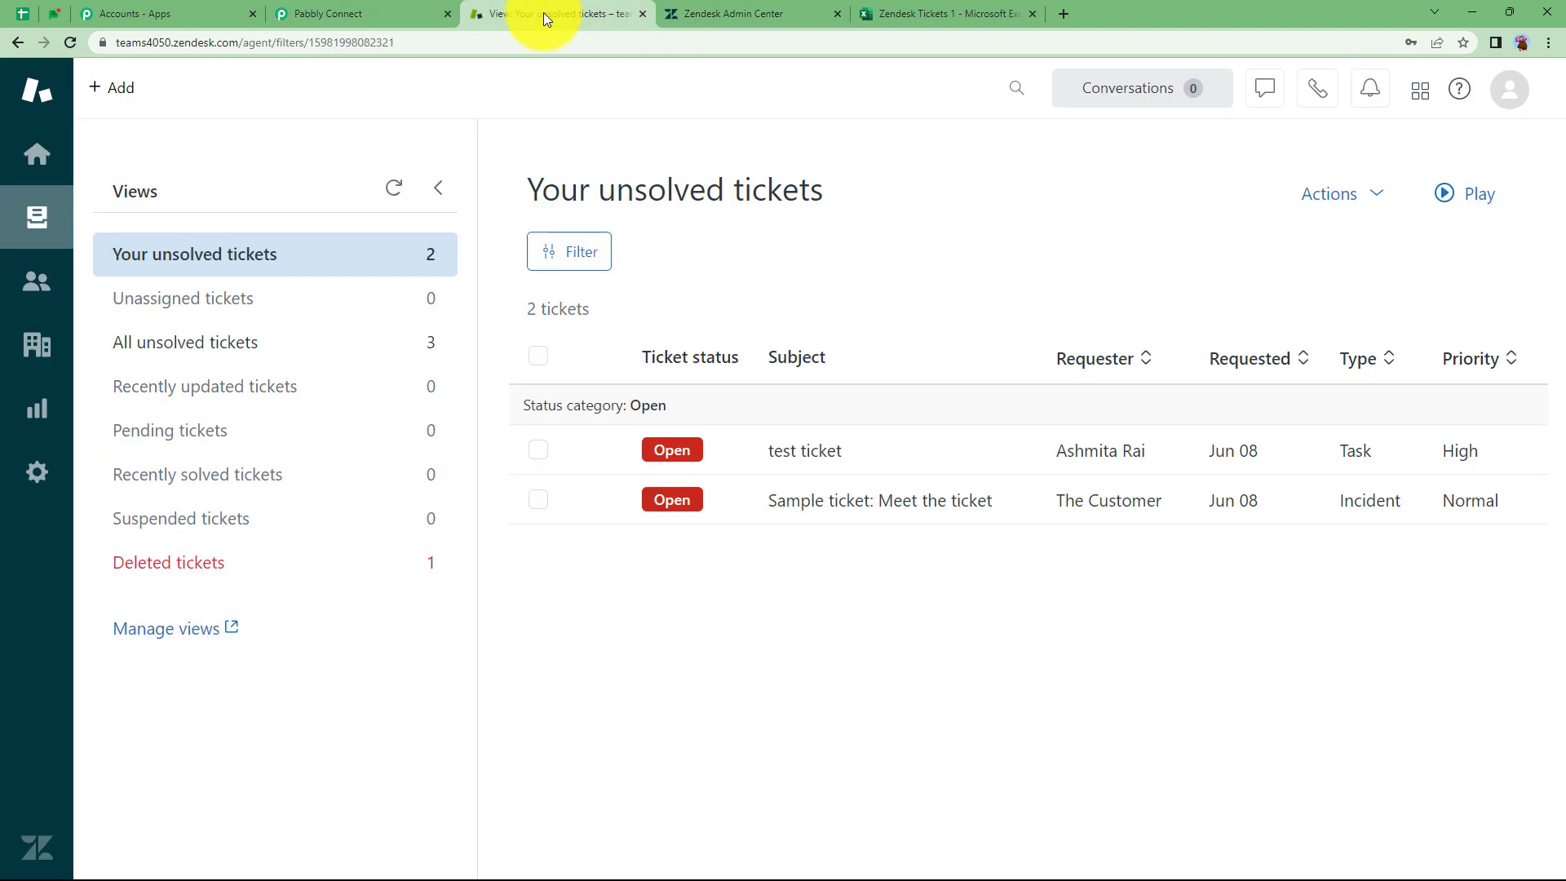
click(107, 90)
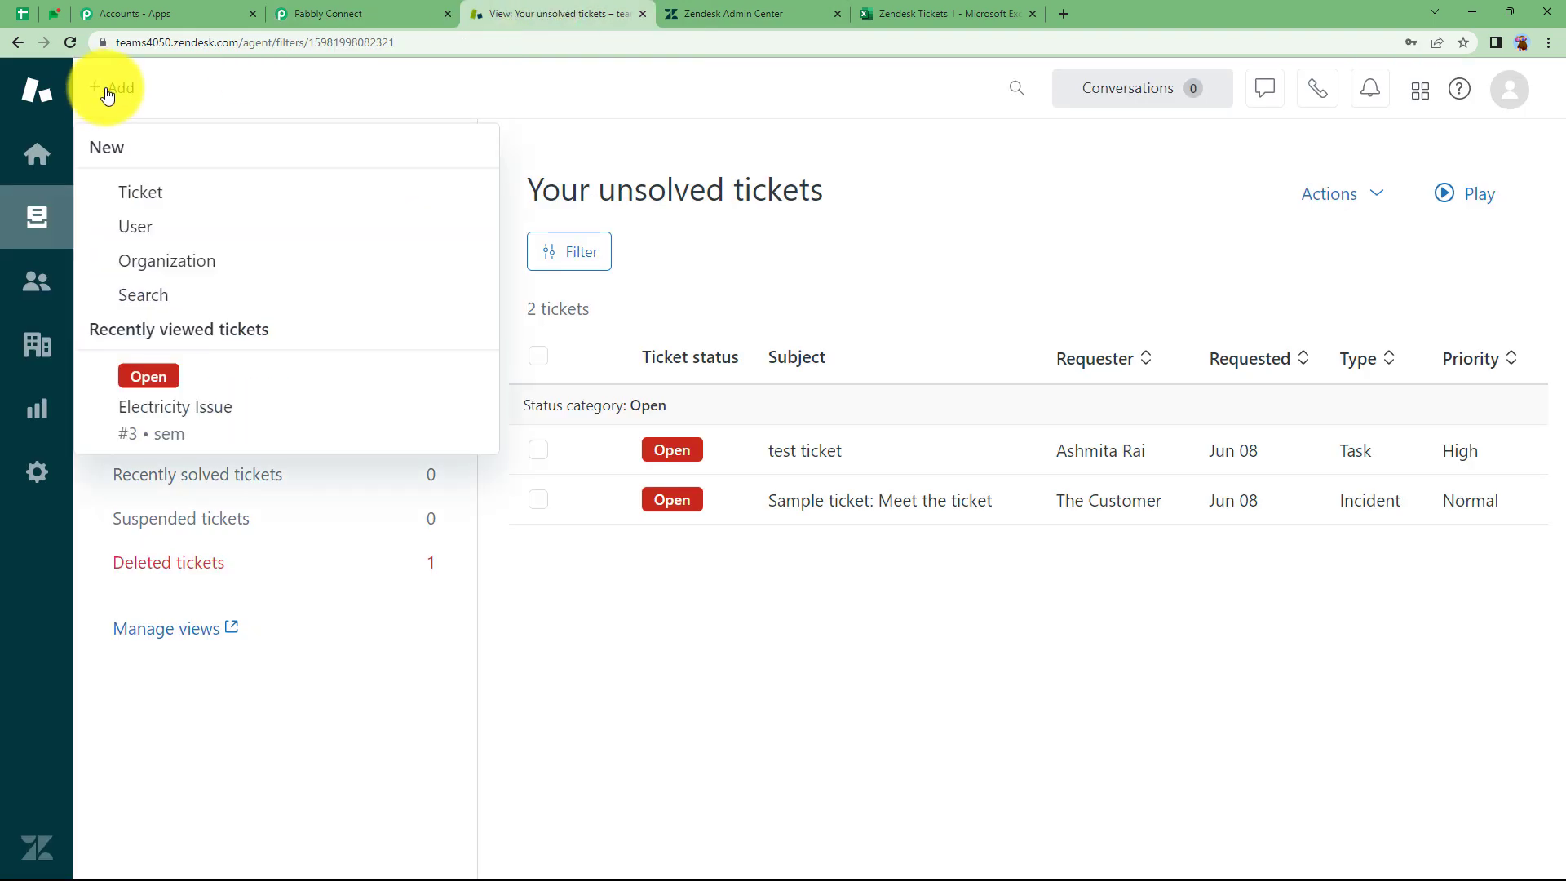
click(134, 193)
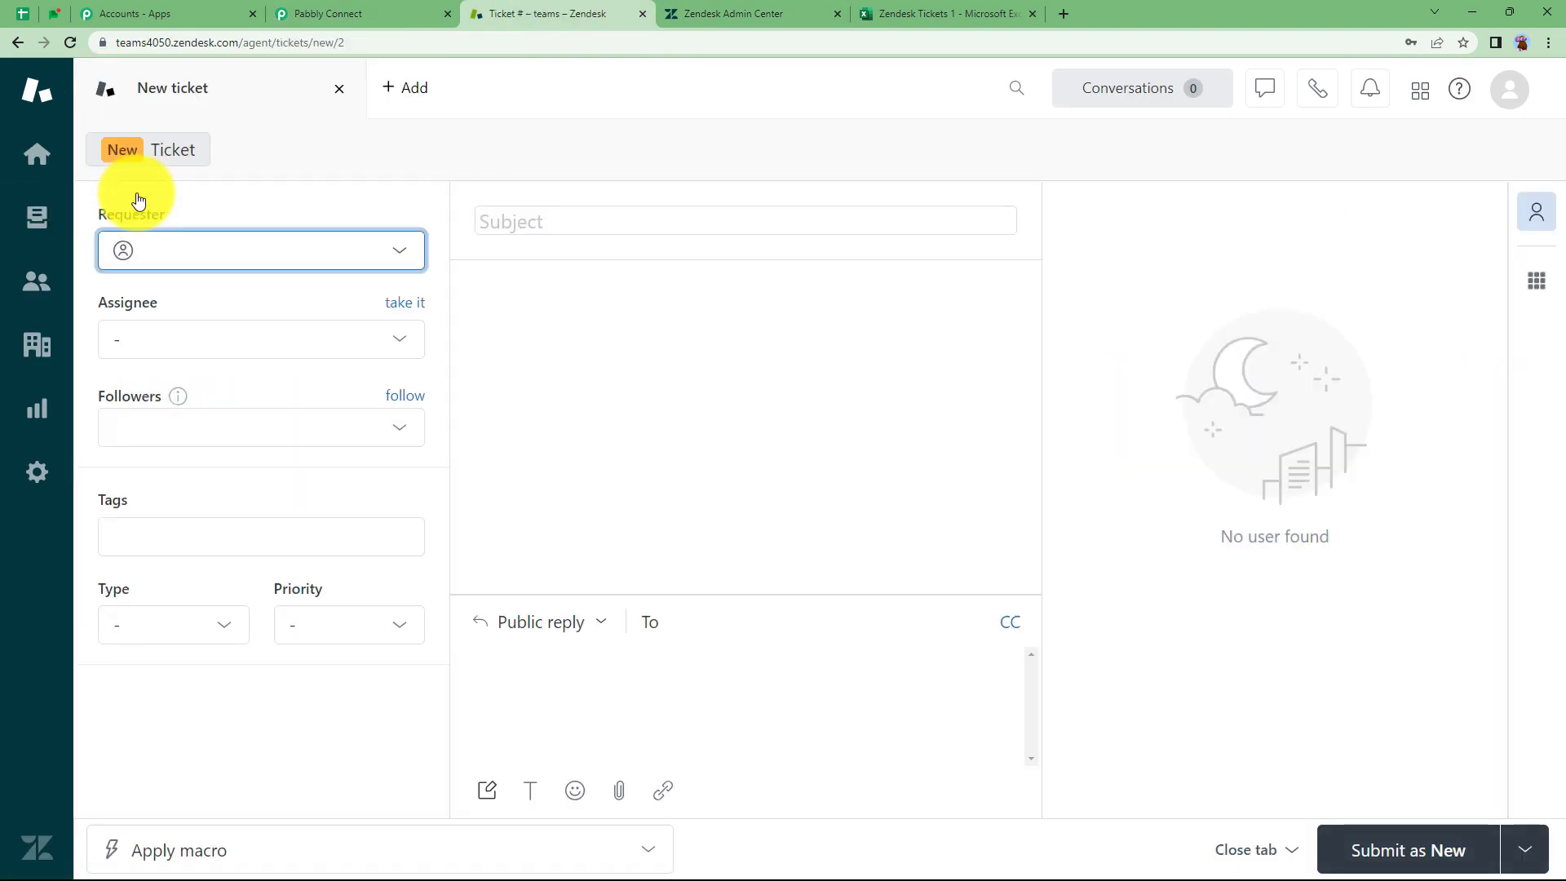
click(174, 252)
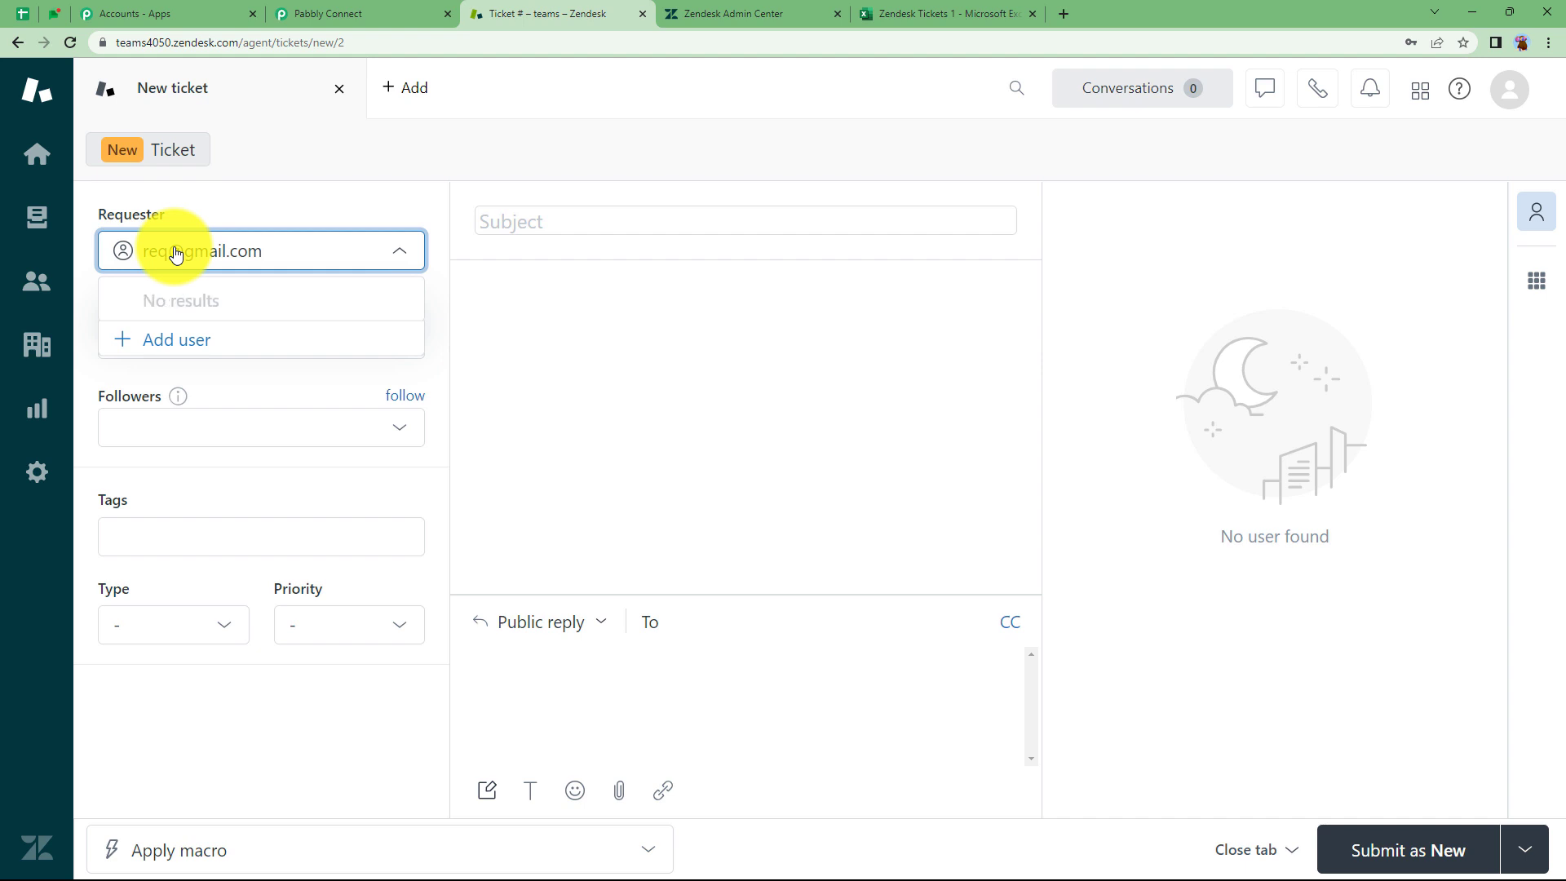
key(Return)
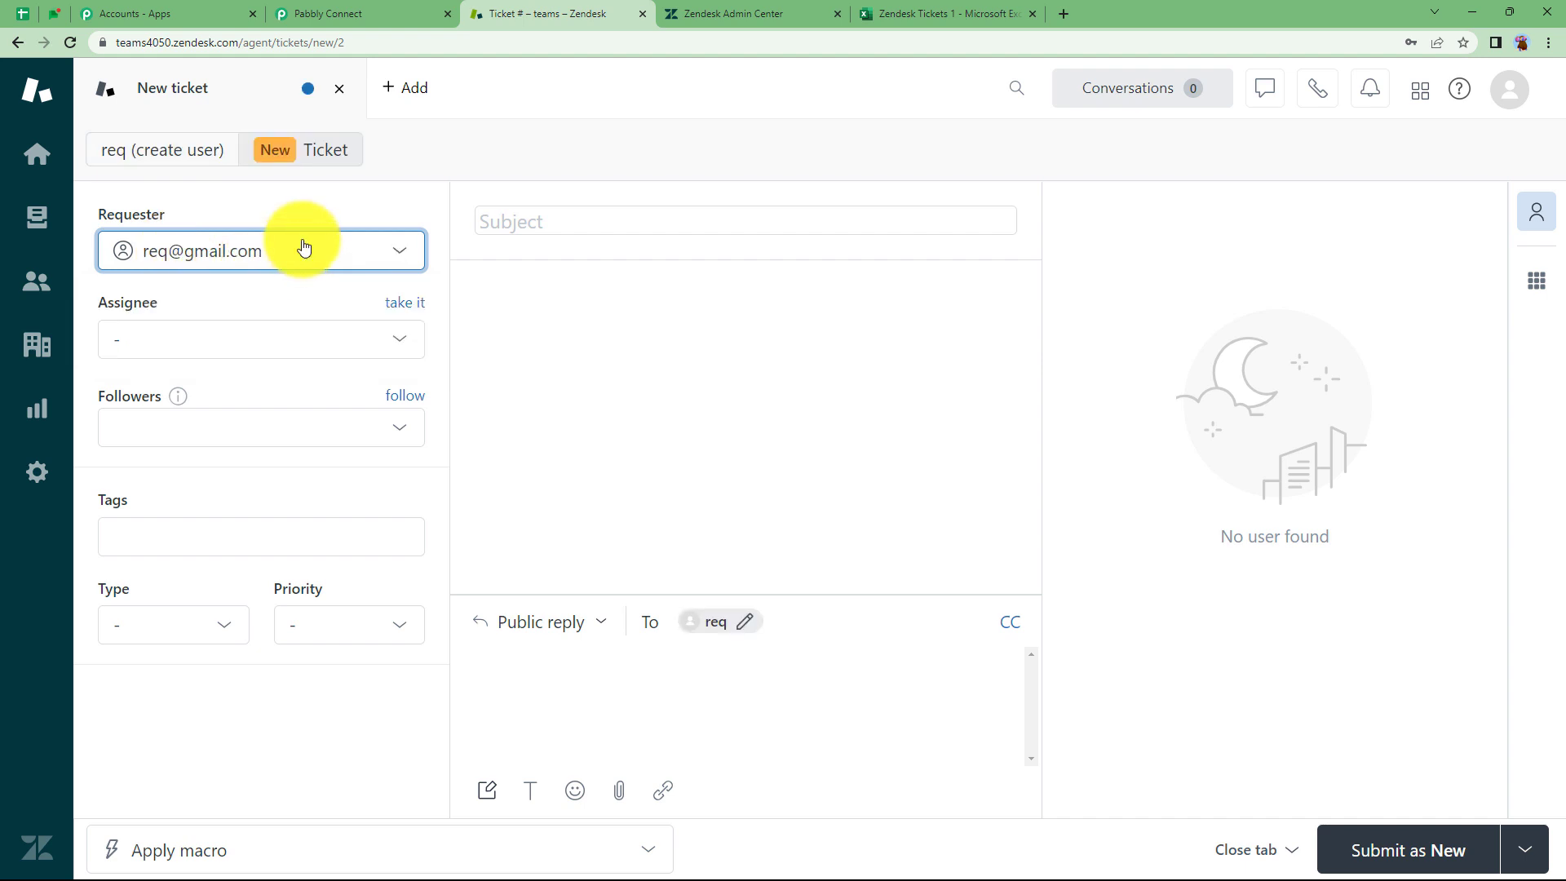
Step: Assign the new ticket to the Support group, with type Problem and priority Normal
click(237, 338)
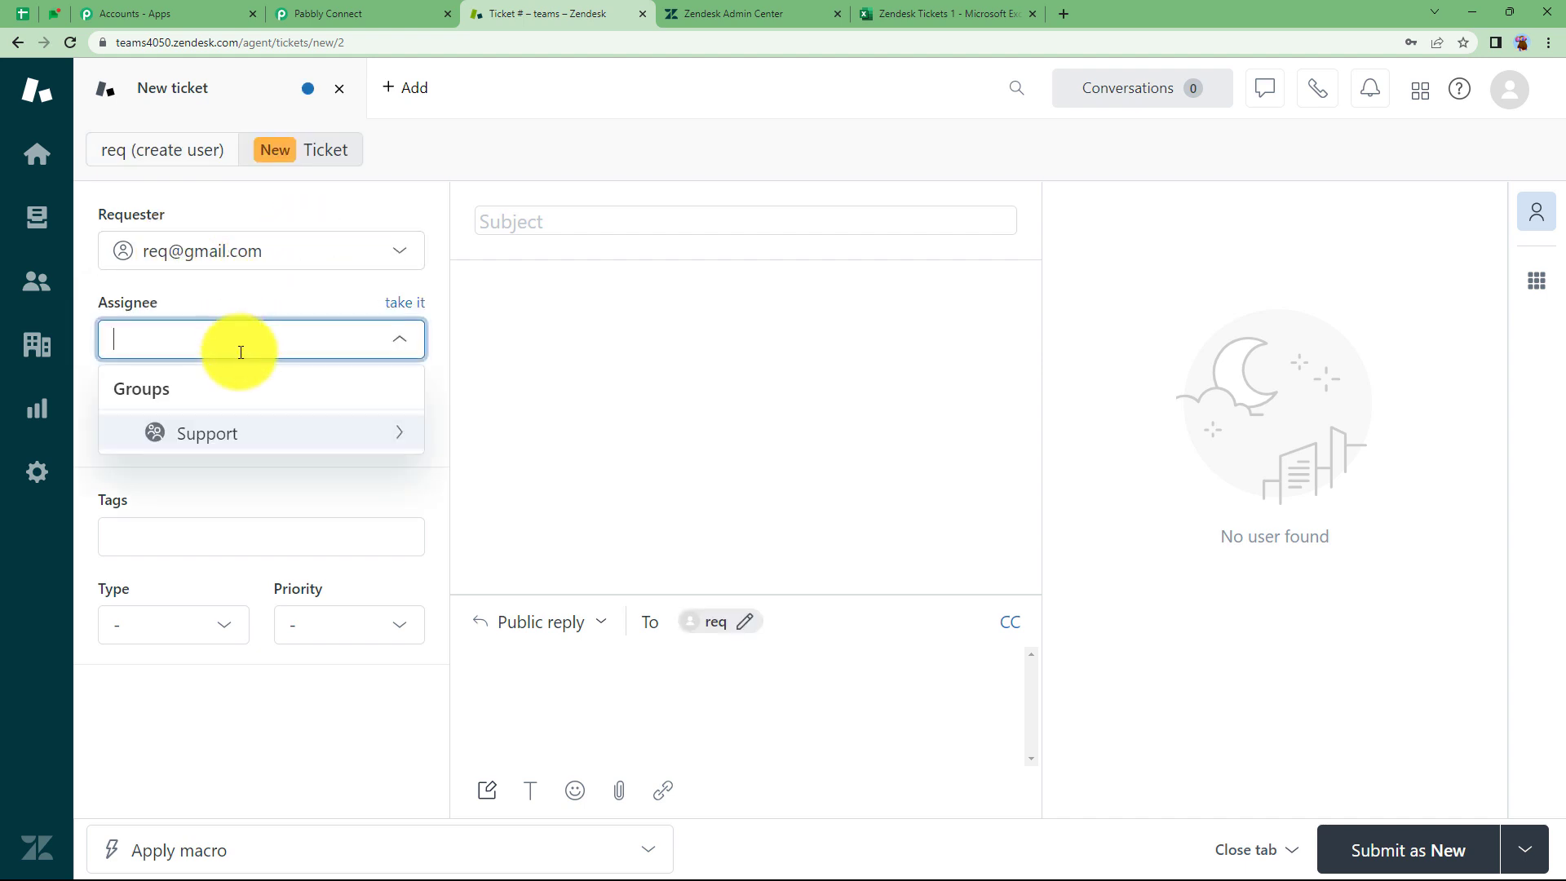
click(261, 440)
click(273, 435)
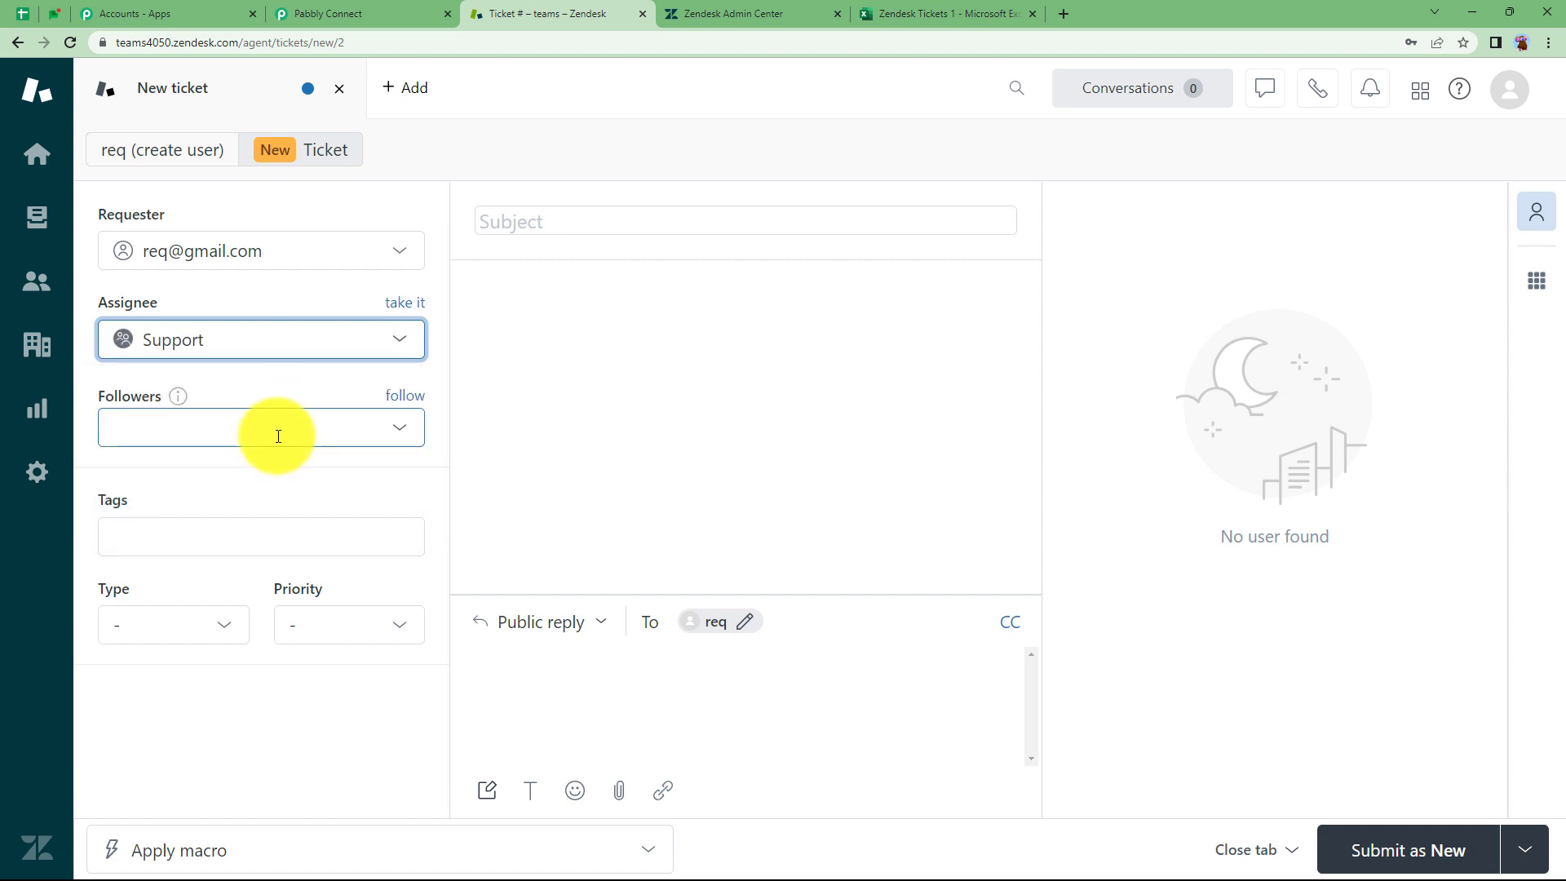
click(172, 624)
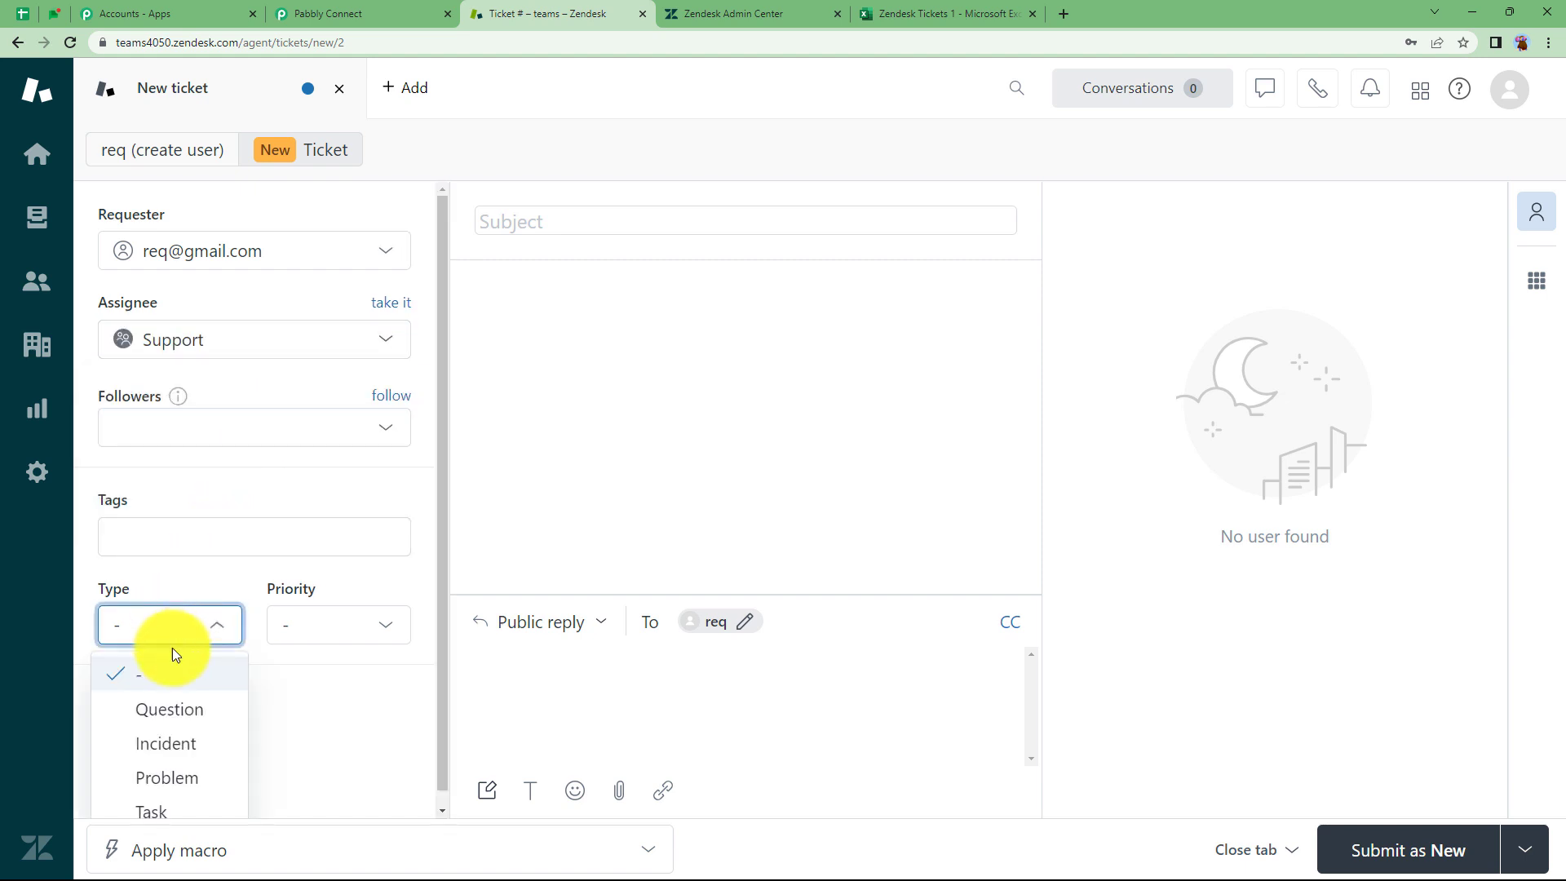
click(168, 775)
click(316, 642)
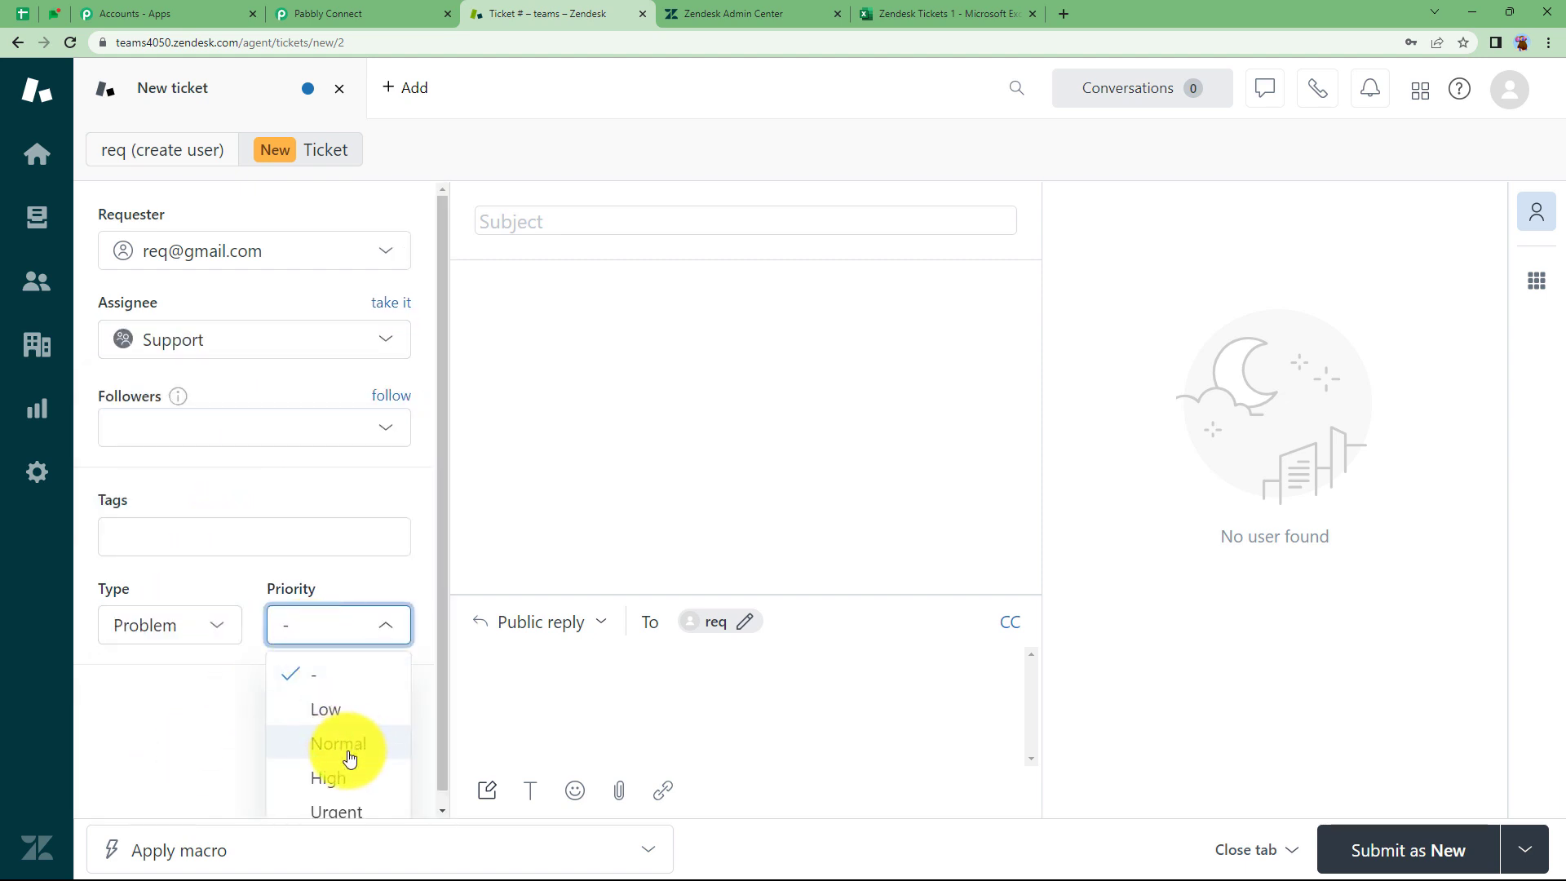
click(349, 751)
Step: Submit the ticket as New with subject "Electricity Issue" and message "There is no power supply since morning and we are unable to do any work."
click(547, 222)
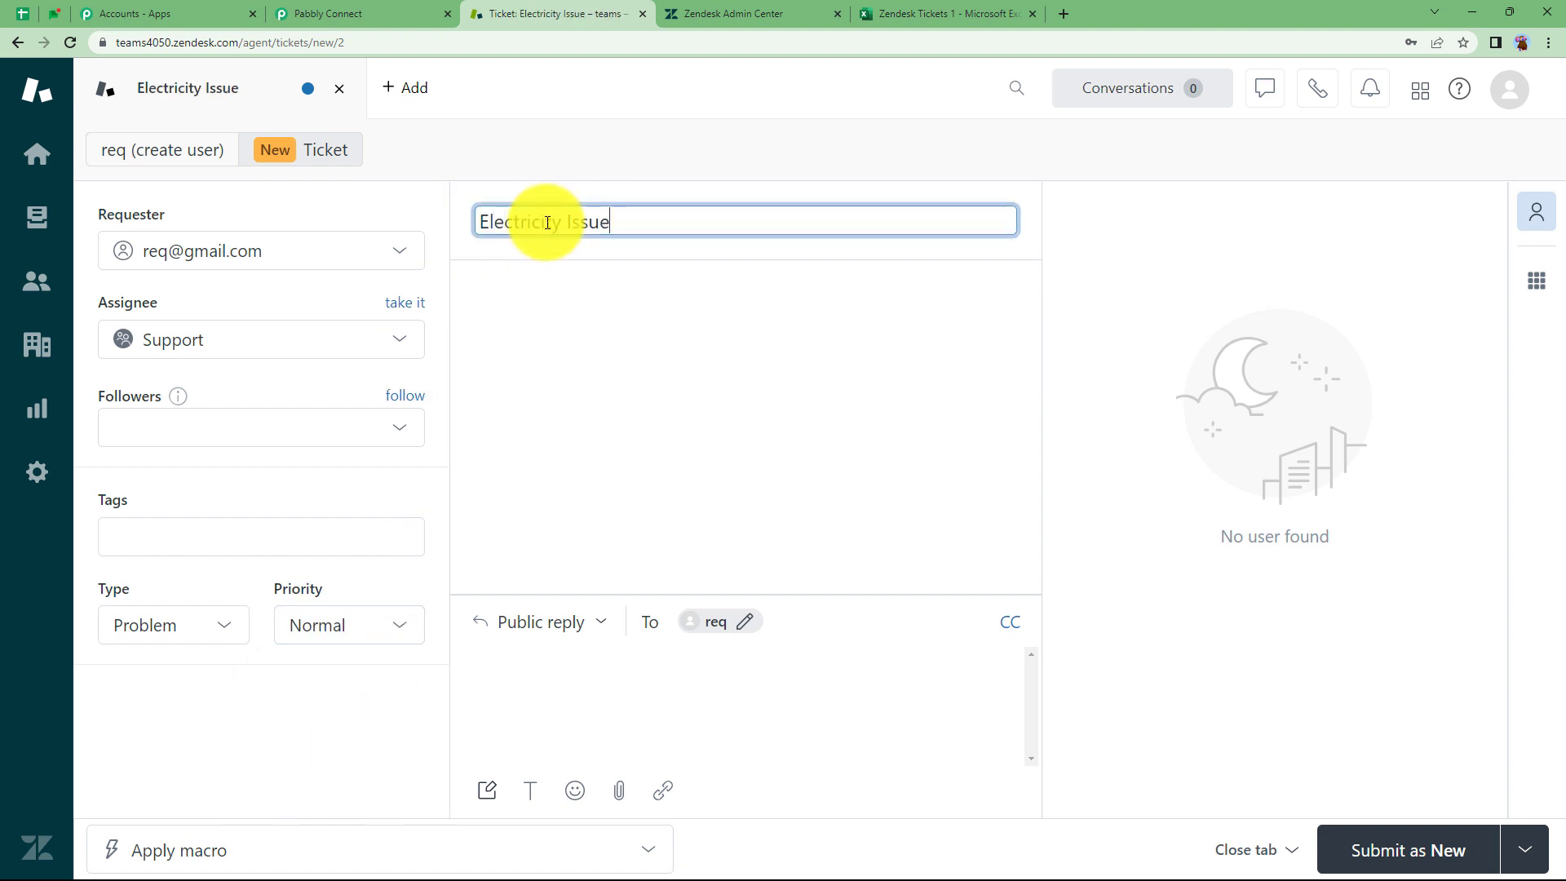
click(594, 708)
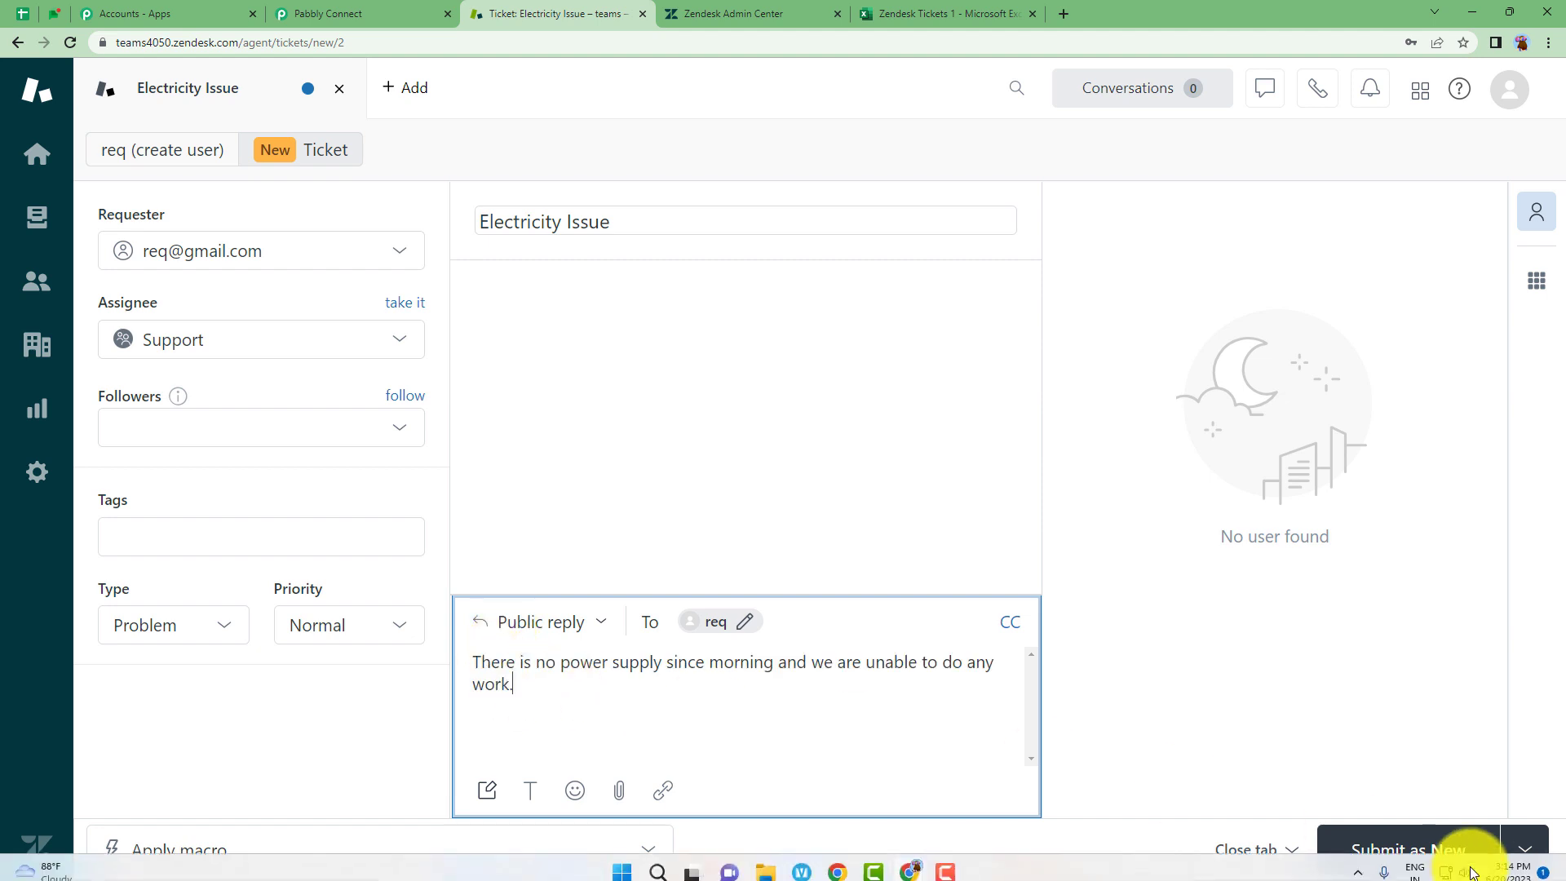
click(1398, 849)
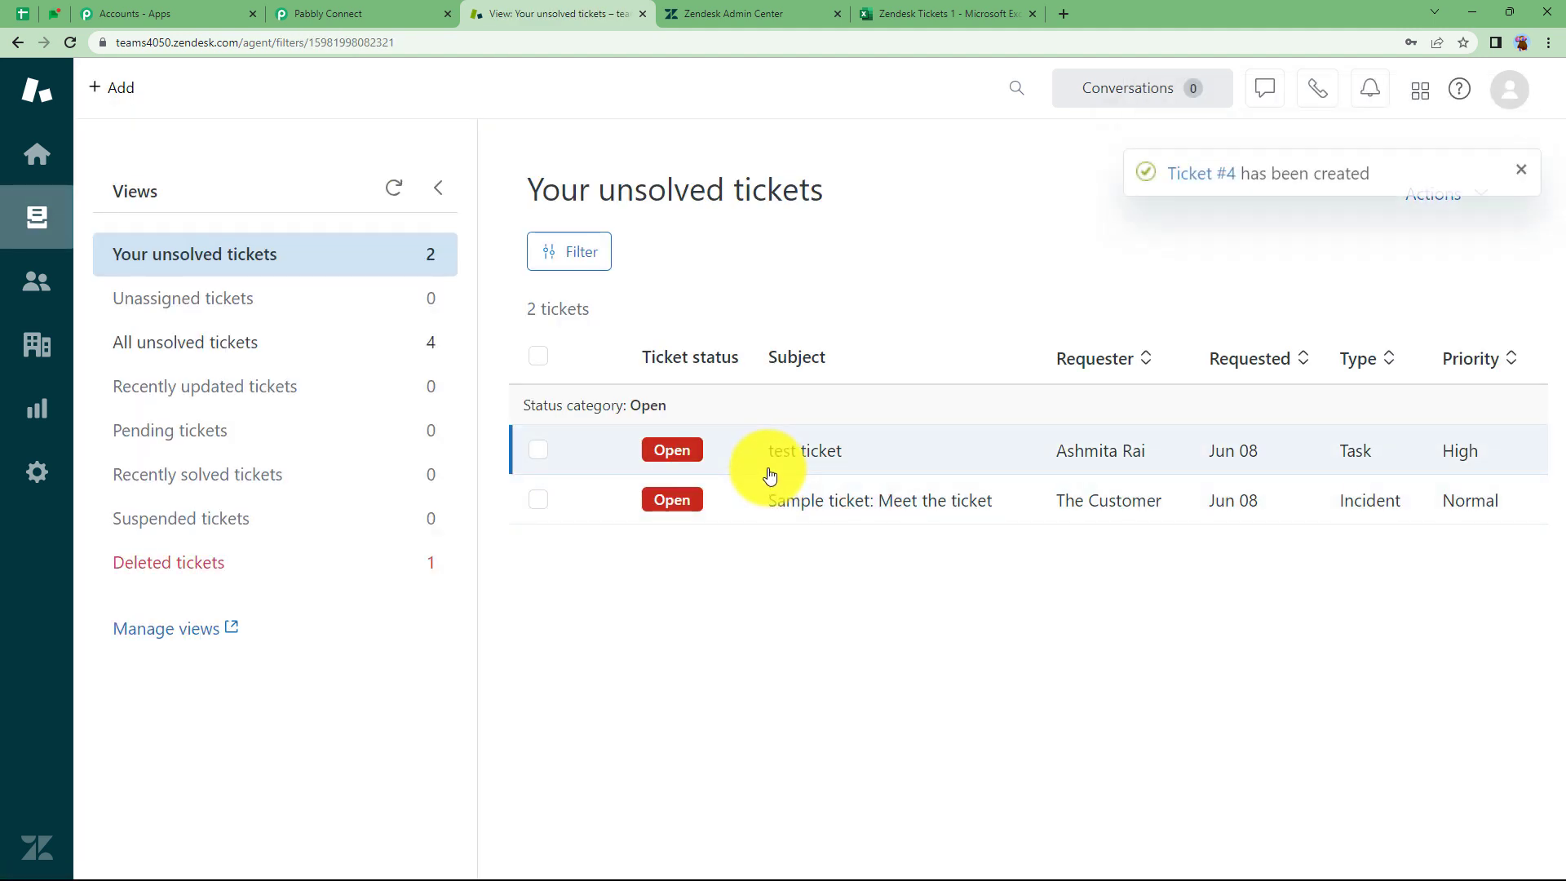
mouse_move(854, 466)
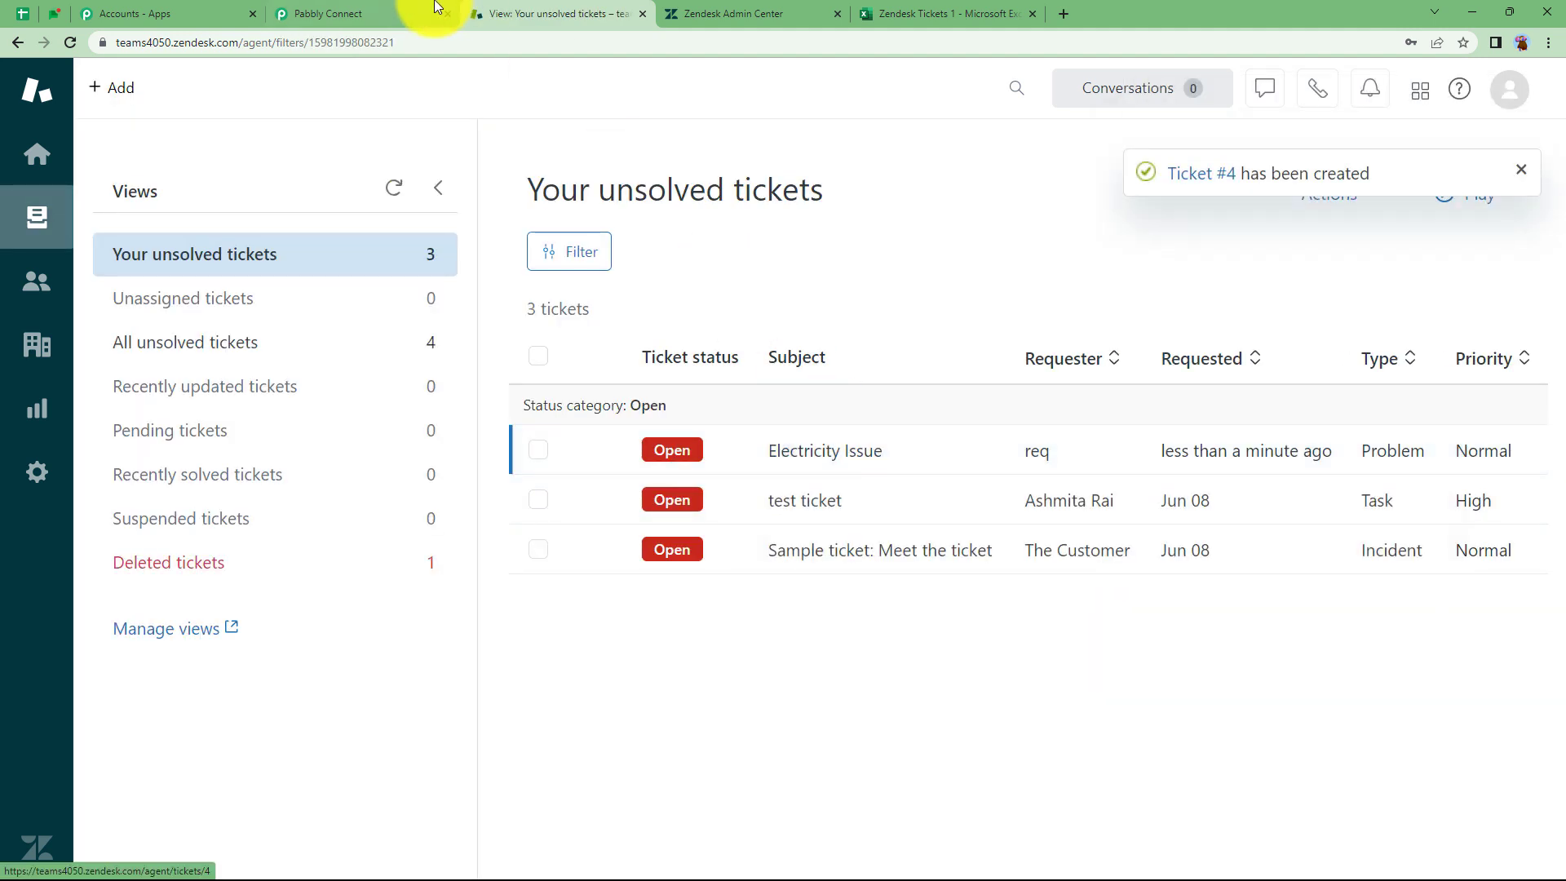
Step: Switch to Pabbly Connect and examine the ticket title, status, group name and description in the newly captured webhook response
click(411, 8)
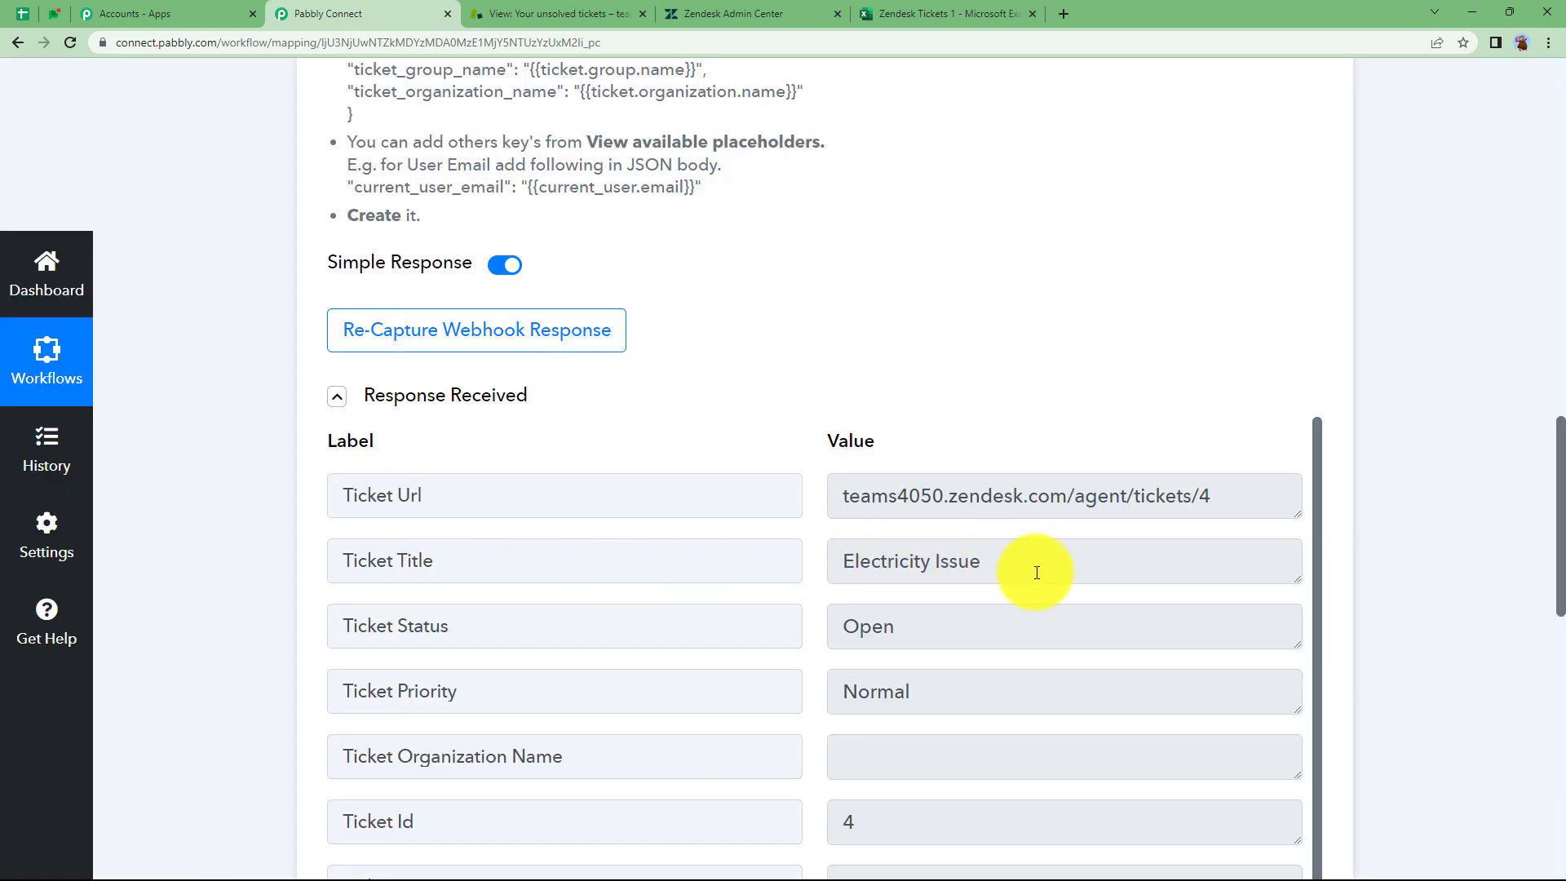
click(1036, 572)
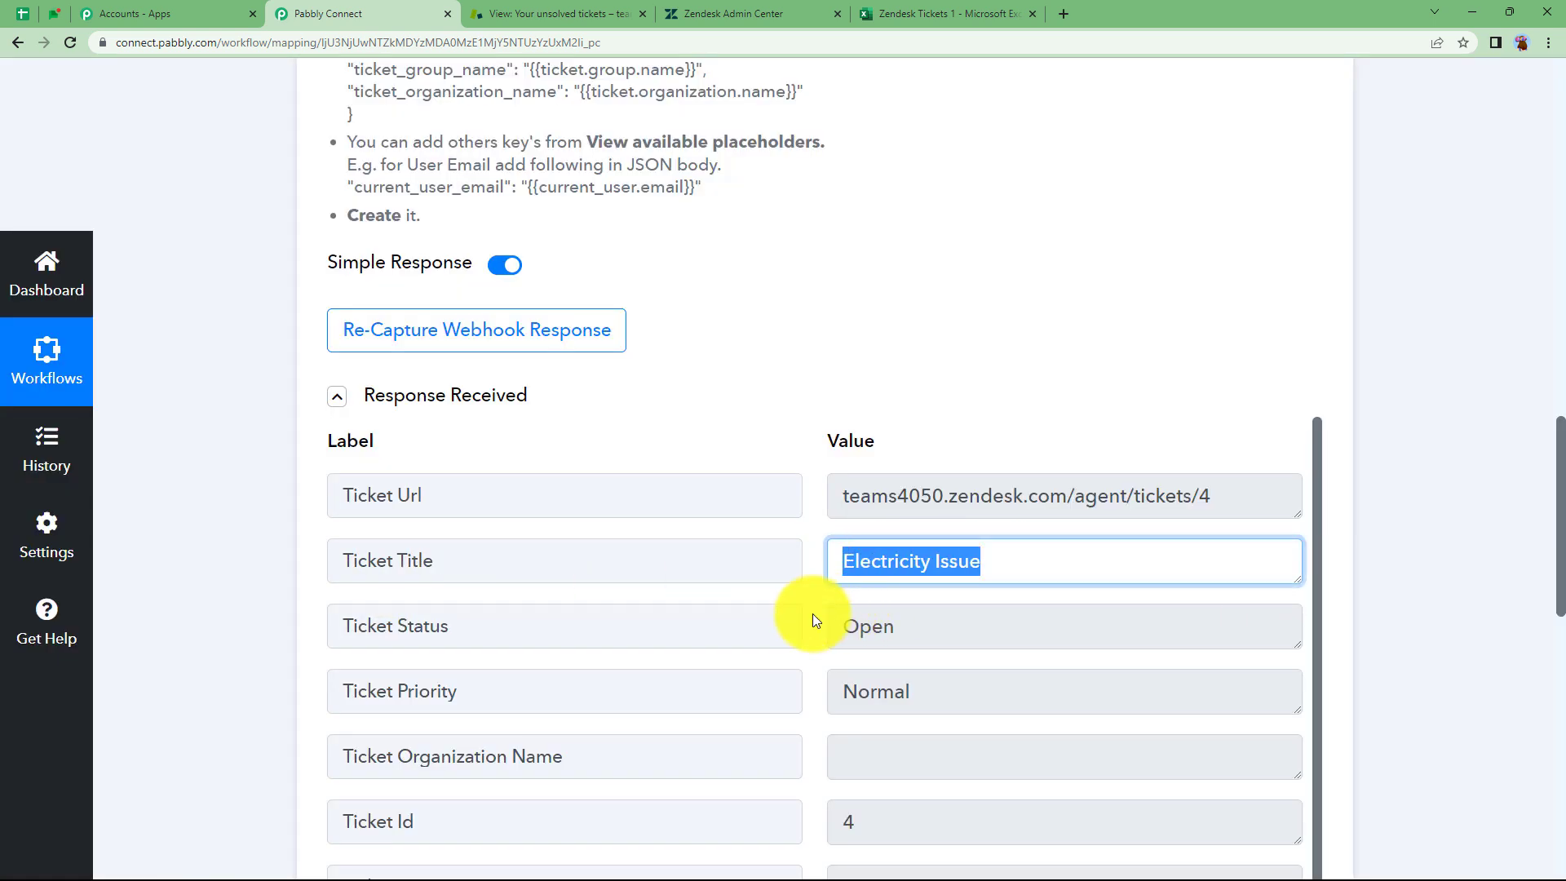
click(926, 636)
scroll(831, 659, down, 2)
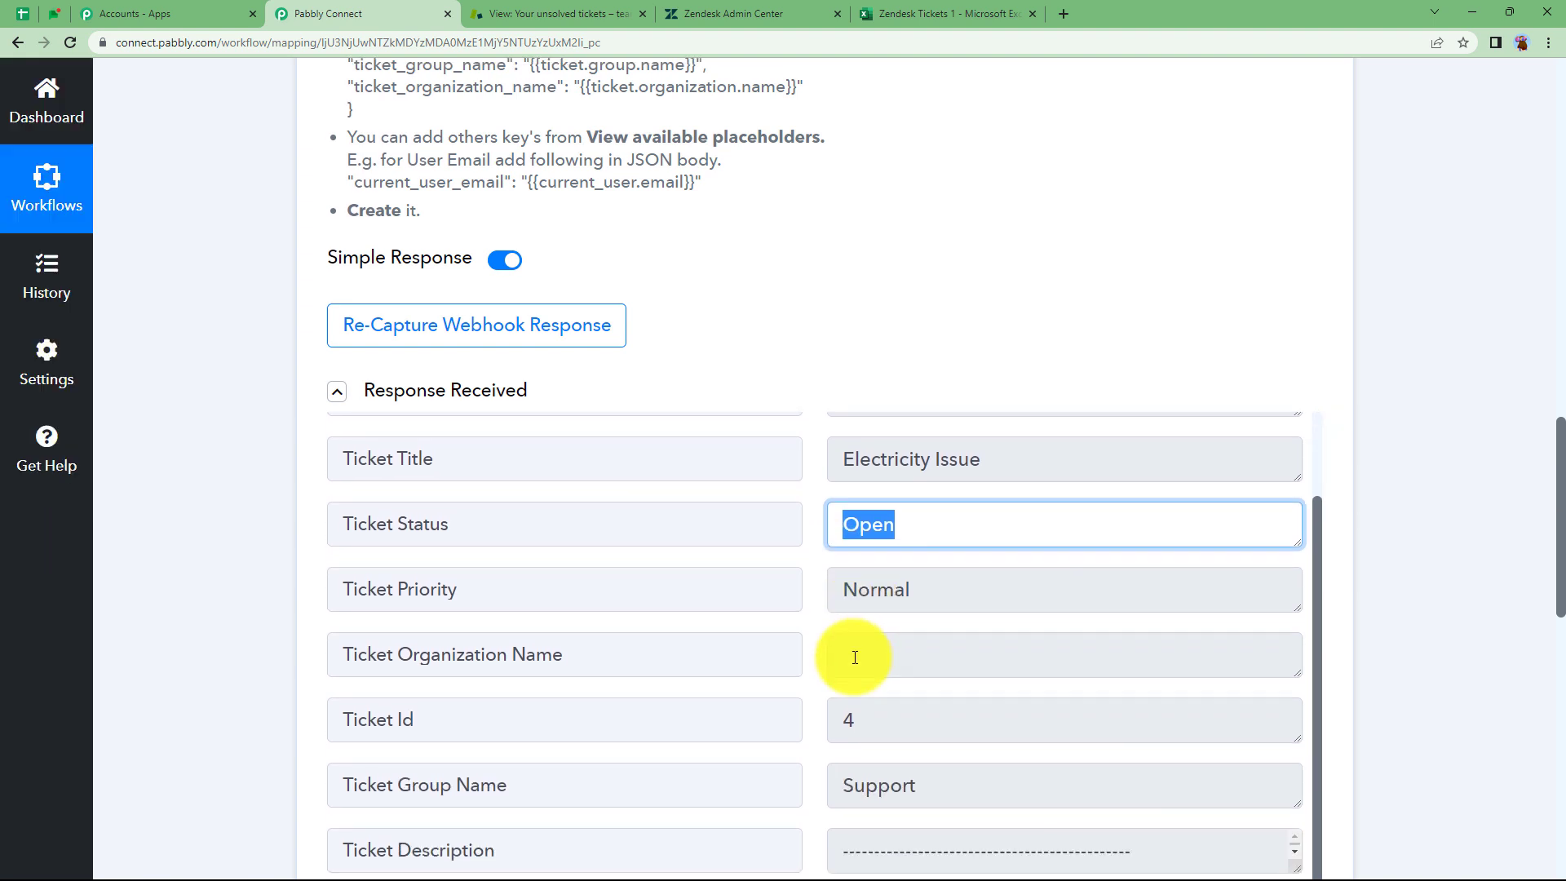
scroll(850, 651, down, 3)
click(863, 569)
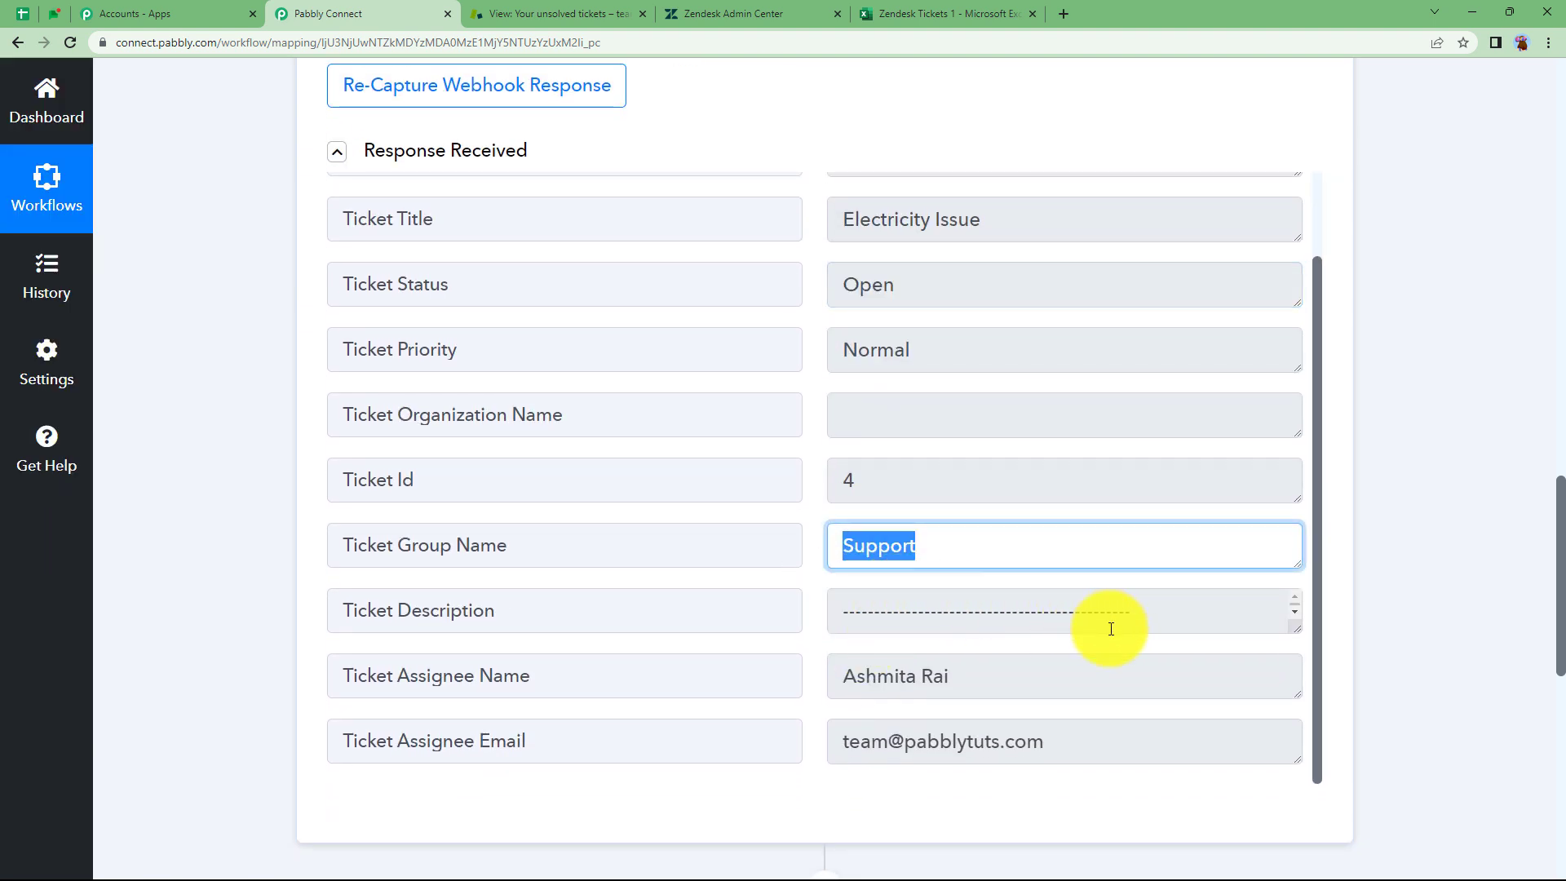
drag(1296, 632, 1300, 776)
drag(1135, 771, 786, 720)
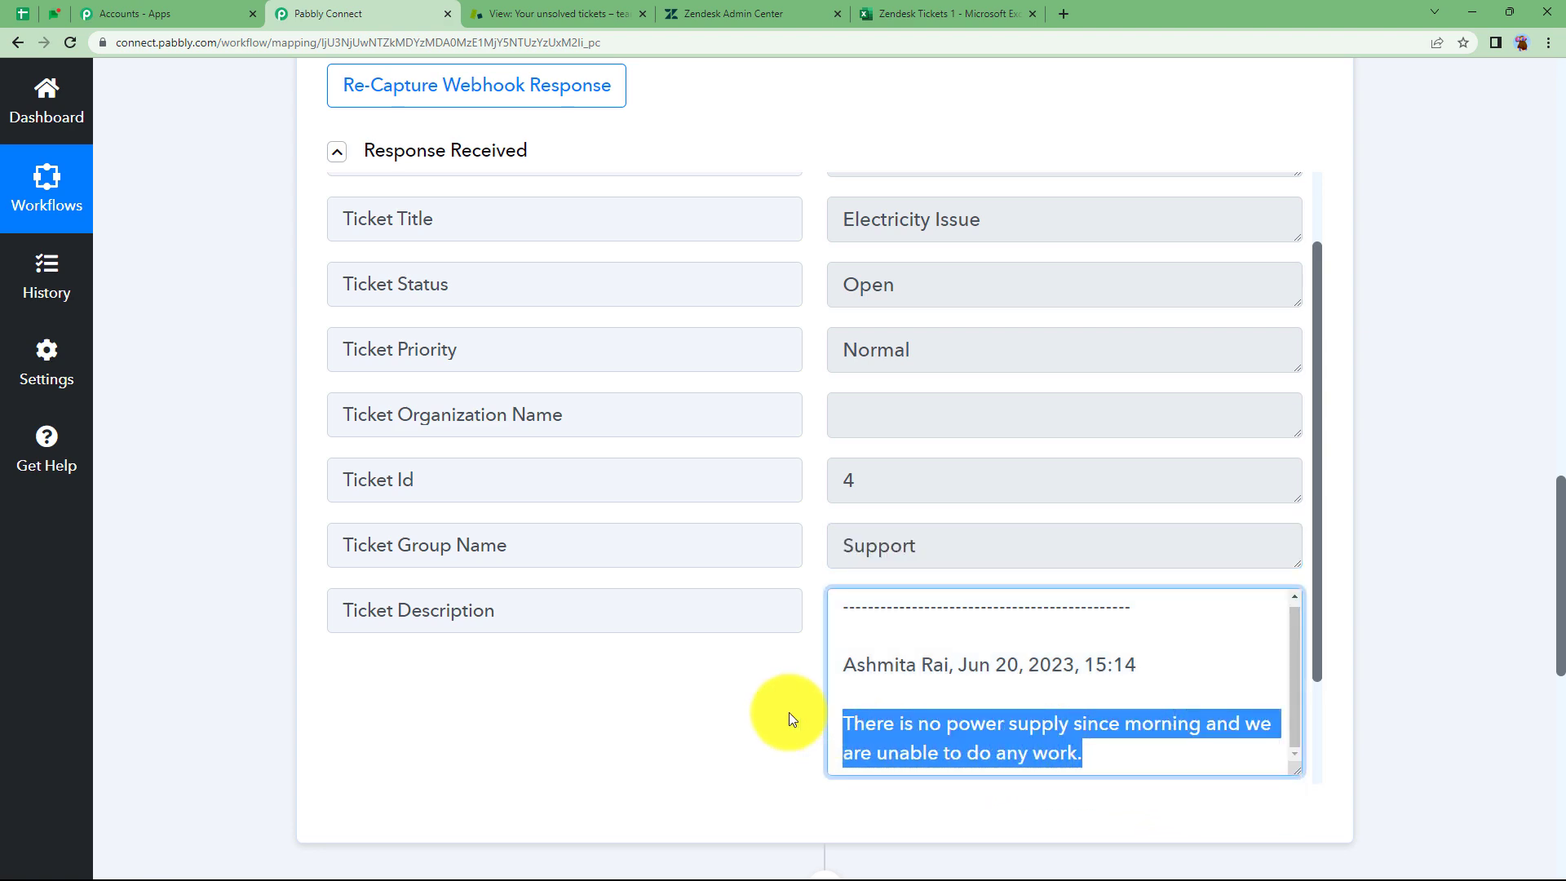
Step: Review the Zendesk trigger's setup and the ticket fields in its captured webhook response
click(765, 673)
scroll(765, 674, up, 2)
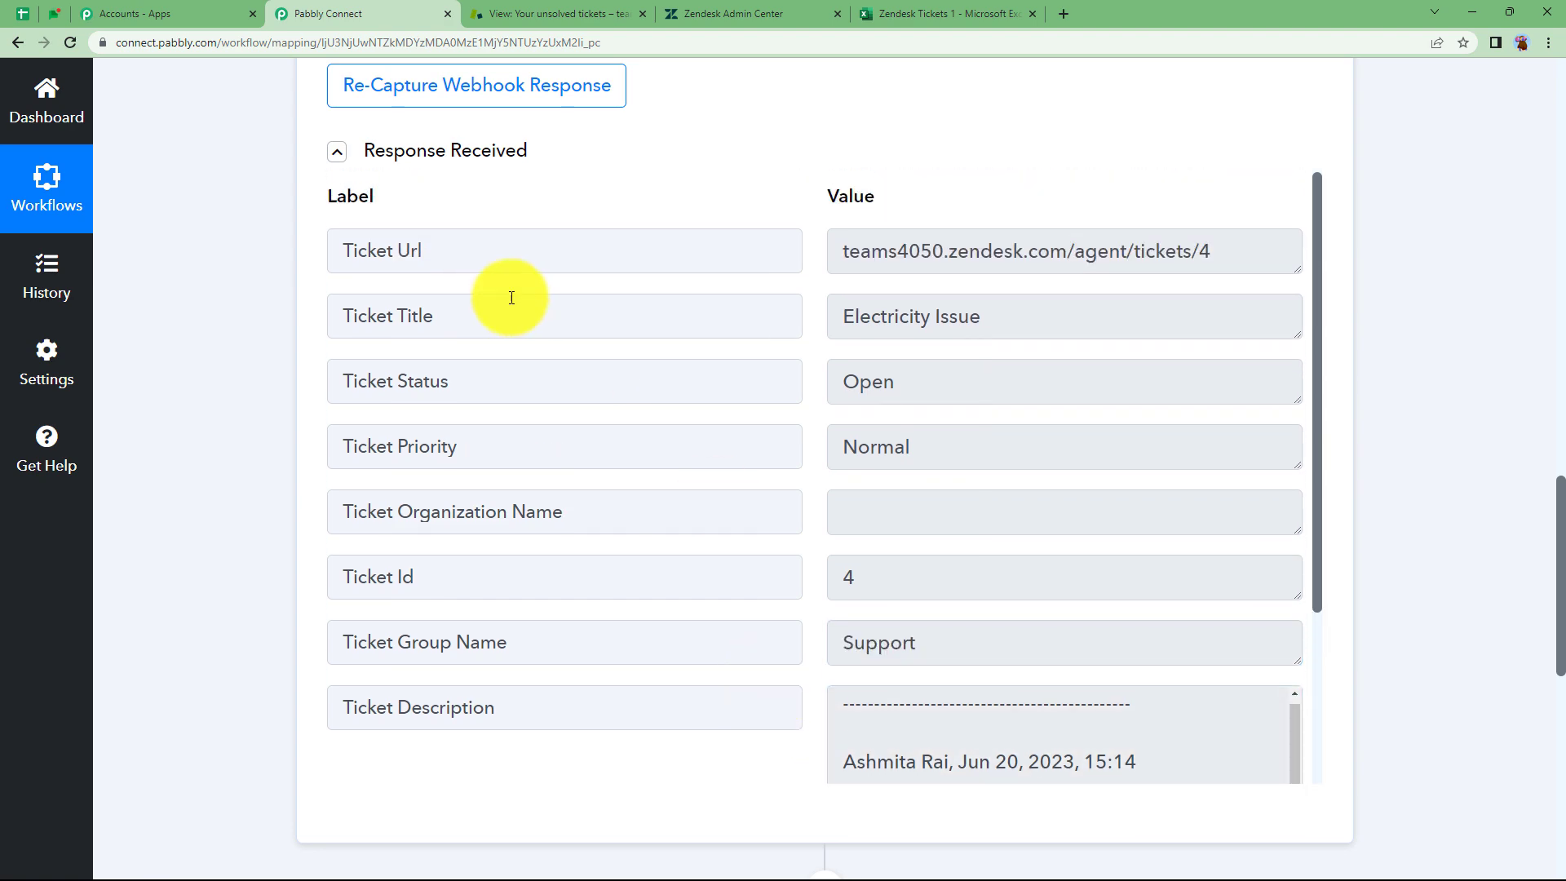
scroll(213, 246, up, 10)
scroll(212, 247, up, 6)
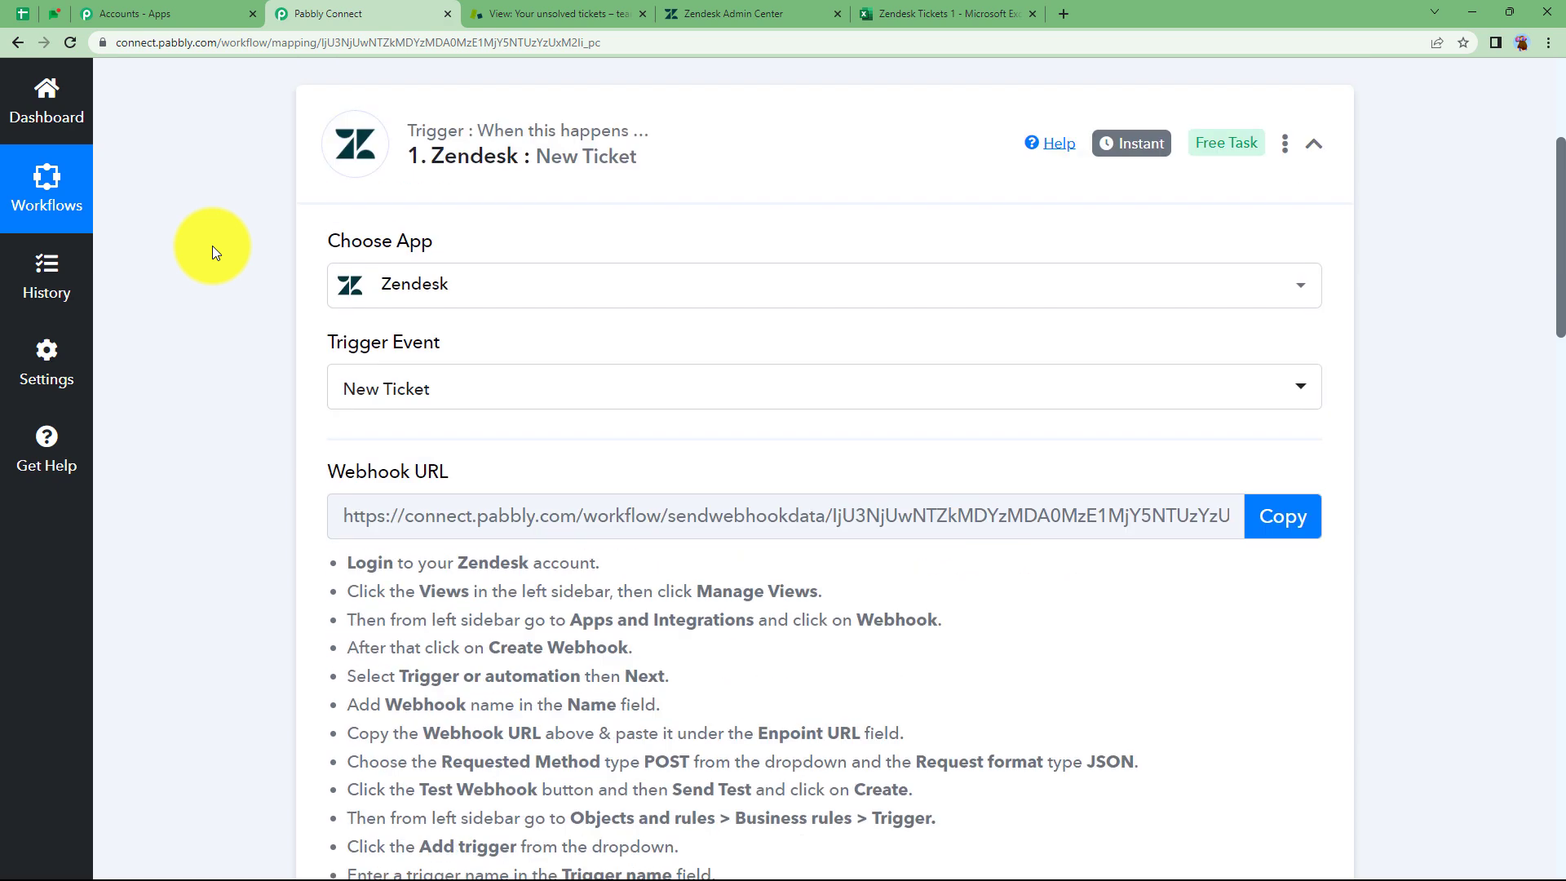
scroll(212, 246, down, 8)
scroll(212, 246, down, 8)
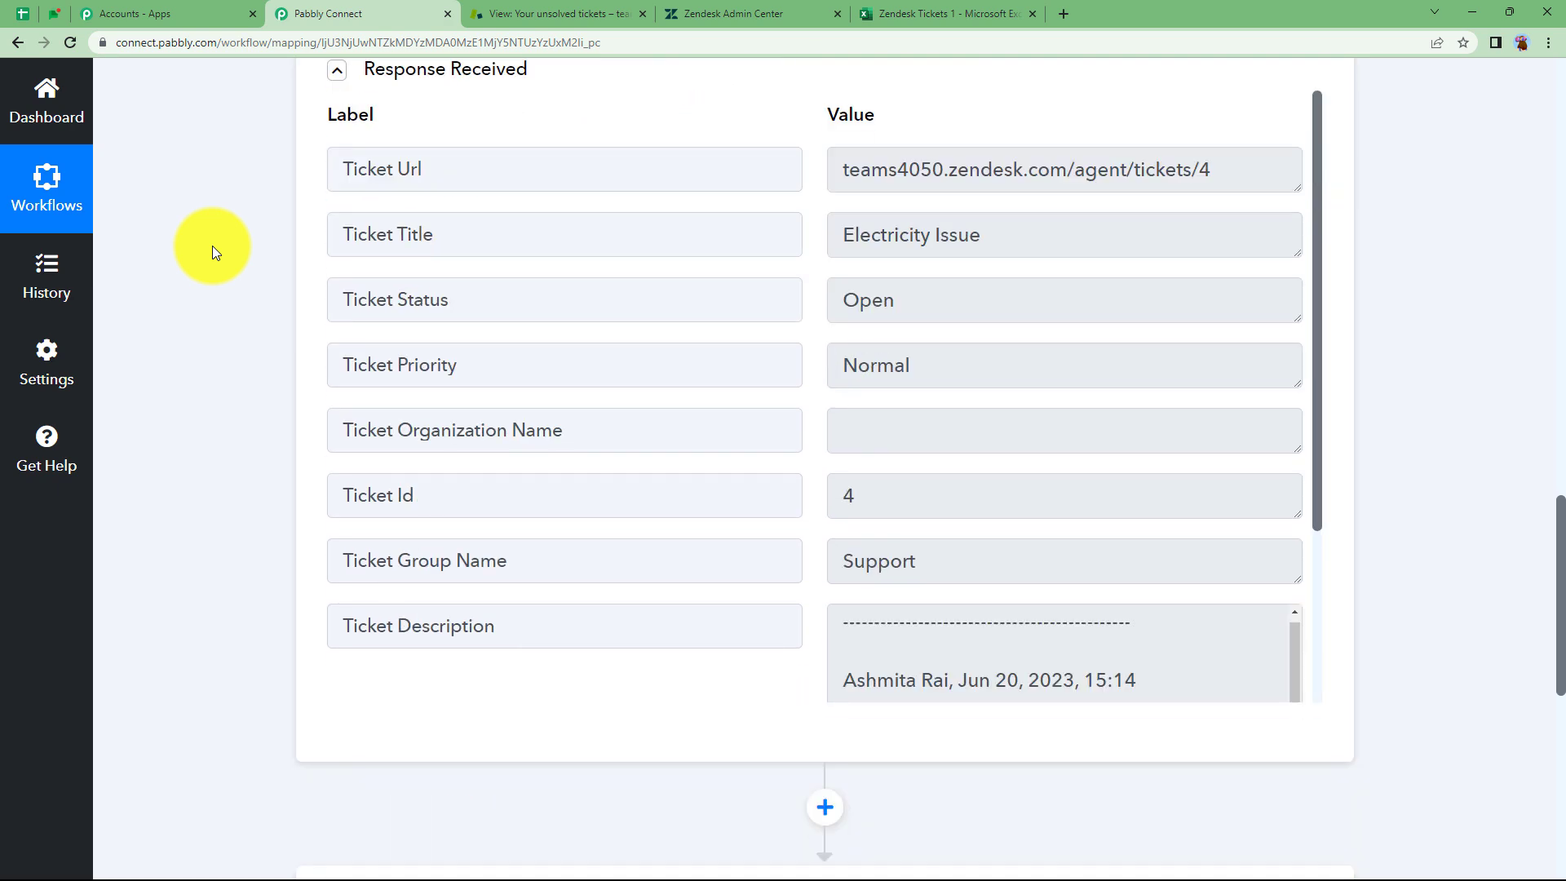
scroll(212, 247, down, 4)
scroll(609, 434, up, 3)
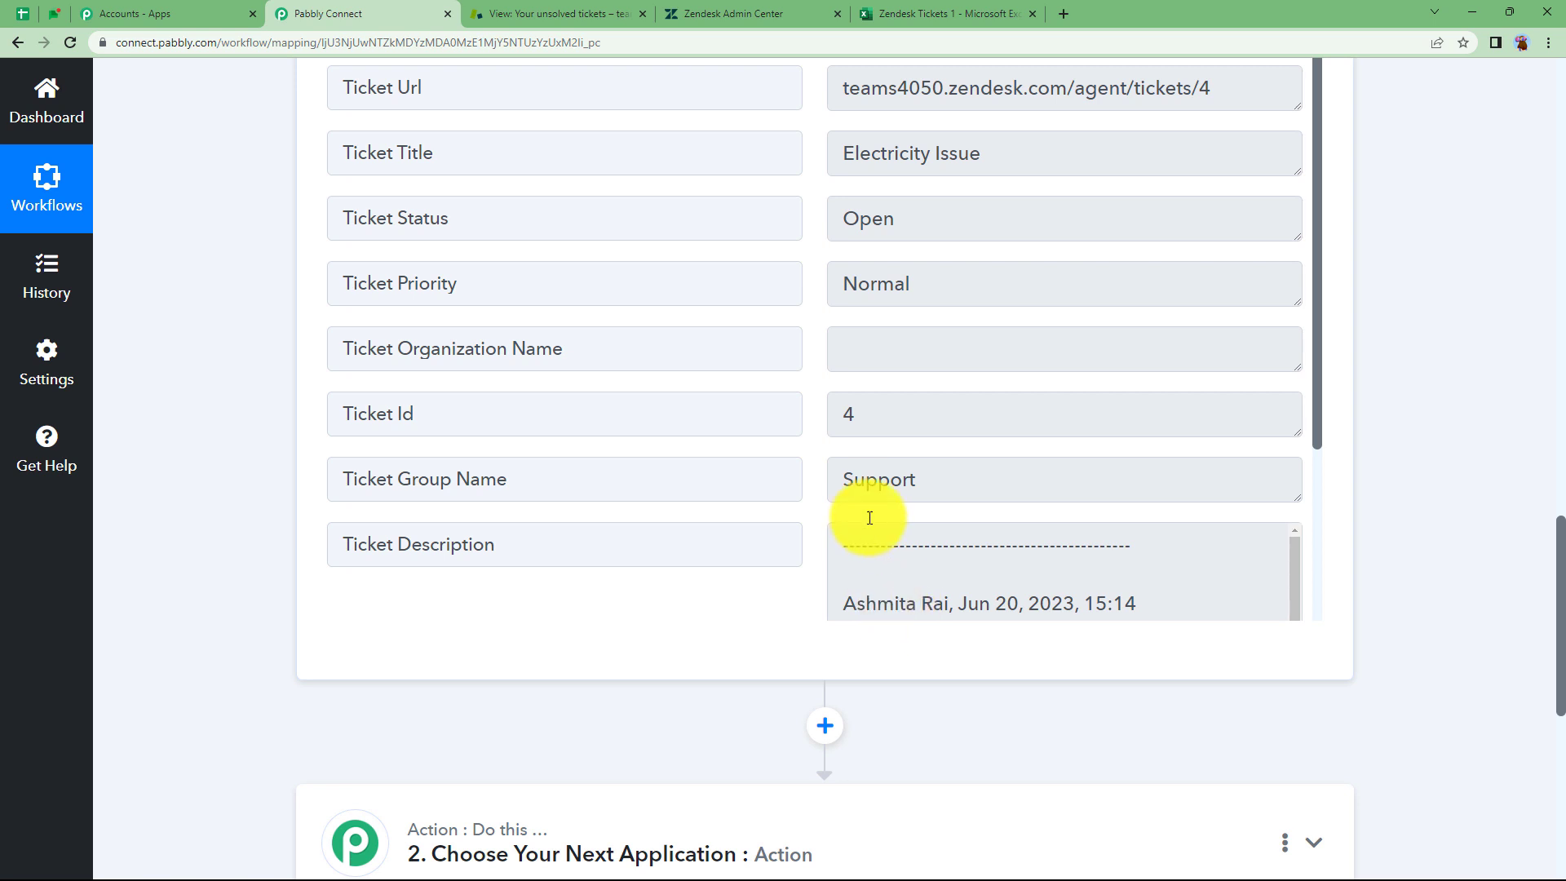
scroll(869, 518, up, 3)
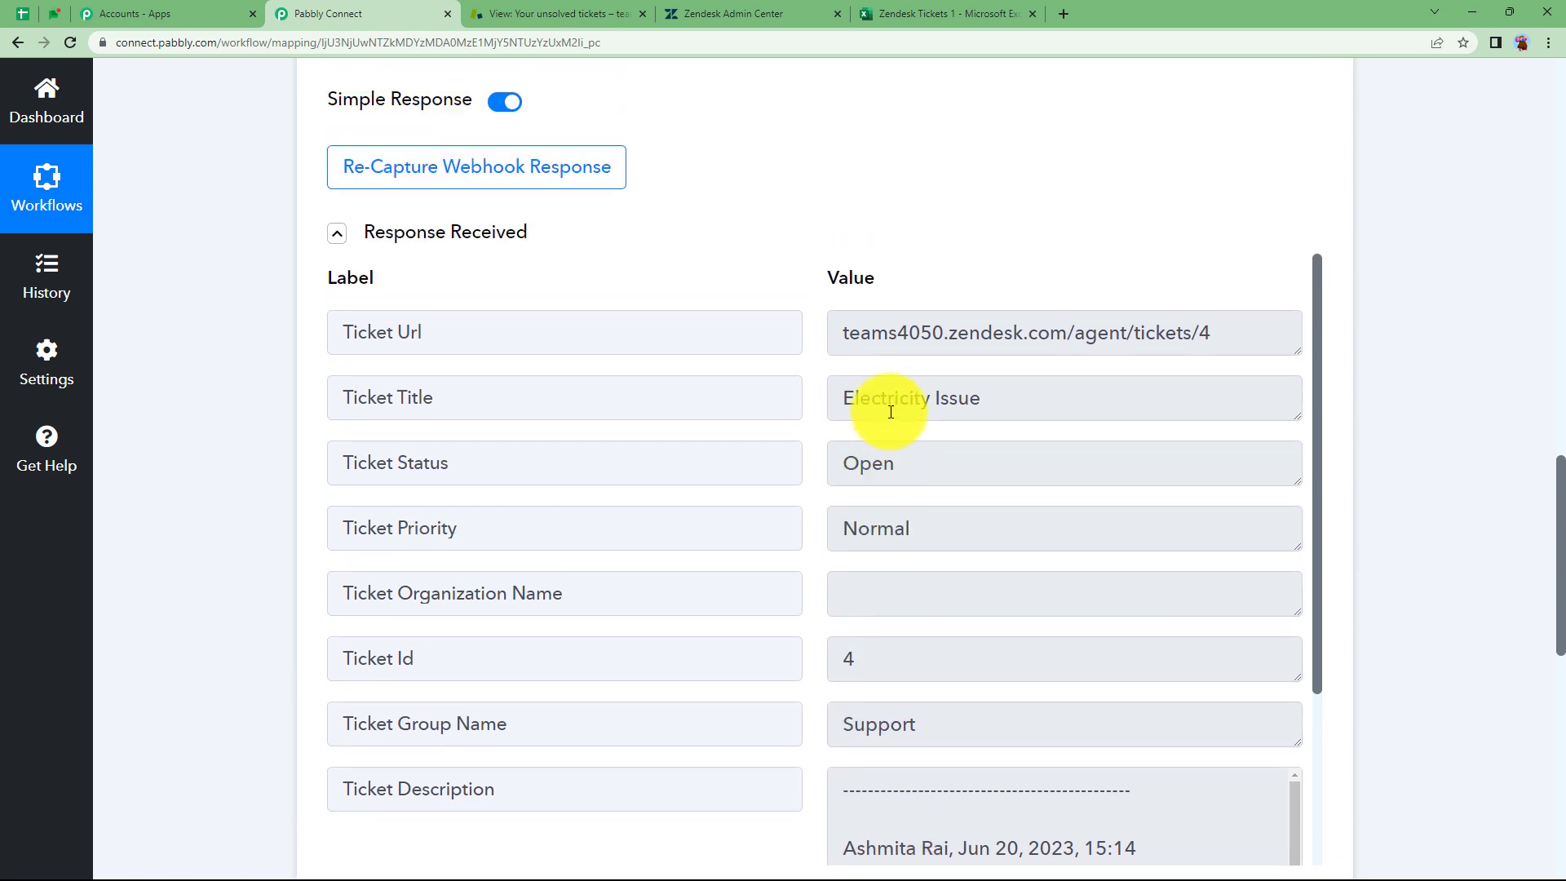
Step: Switch to the Zendesk Tickets 1 Excel workbook, enter the headers Title, Group Name and Description in A1:C1, and widen column C
click(903, 13)
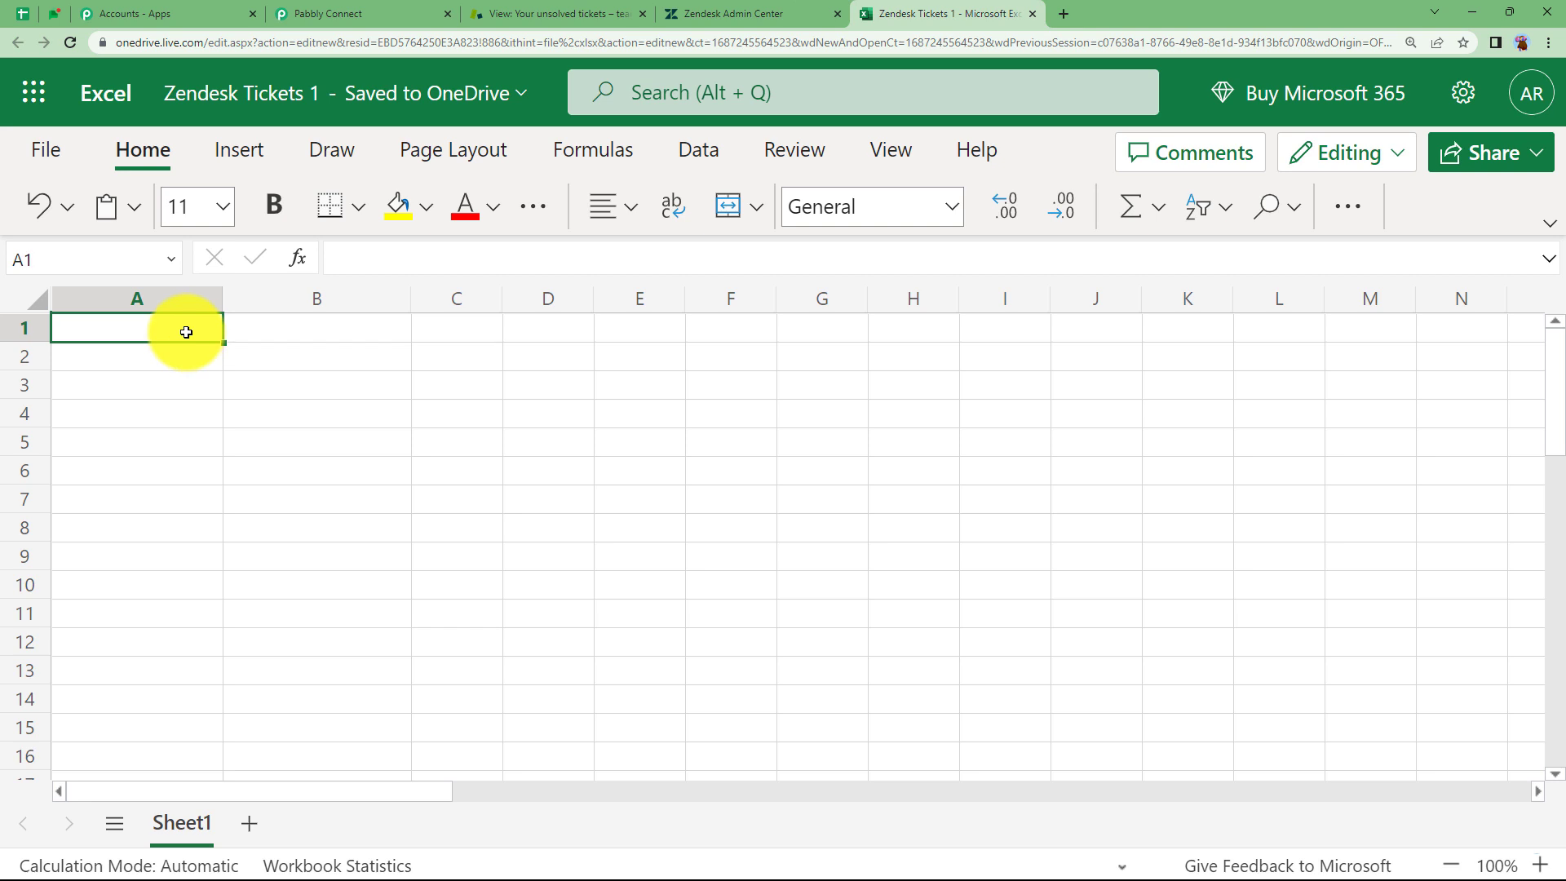
text(Title)
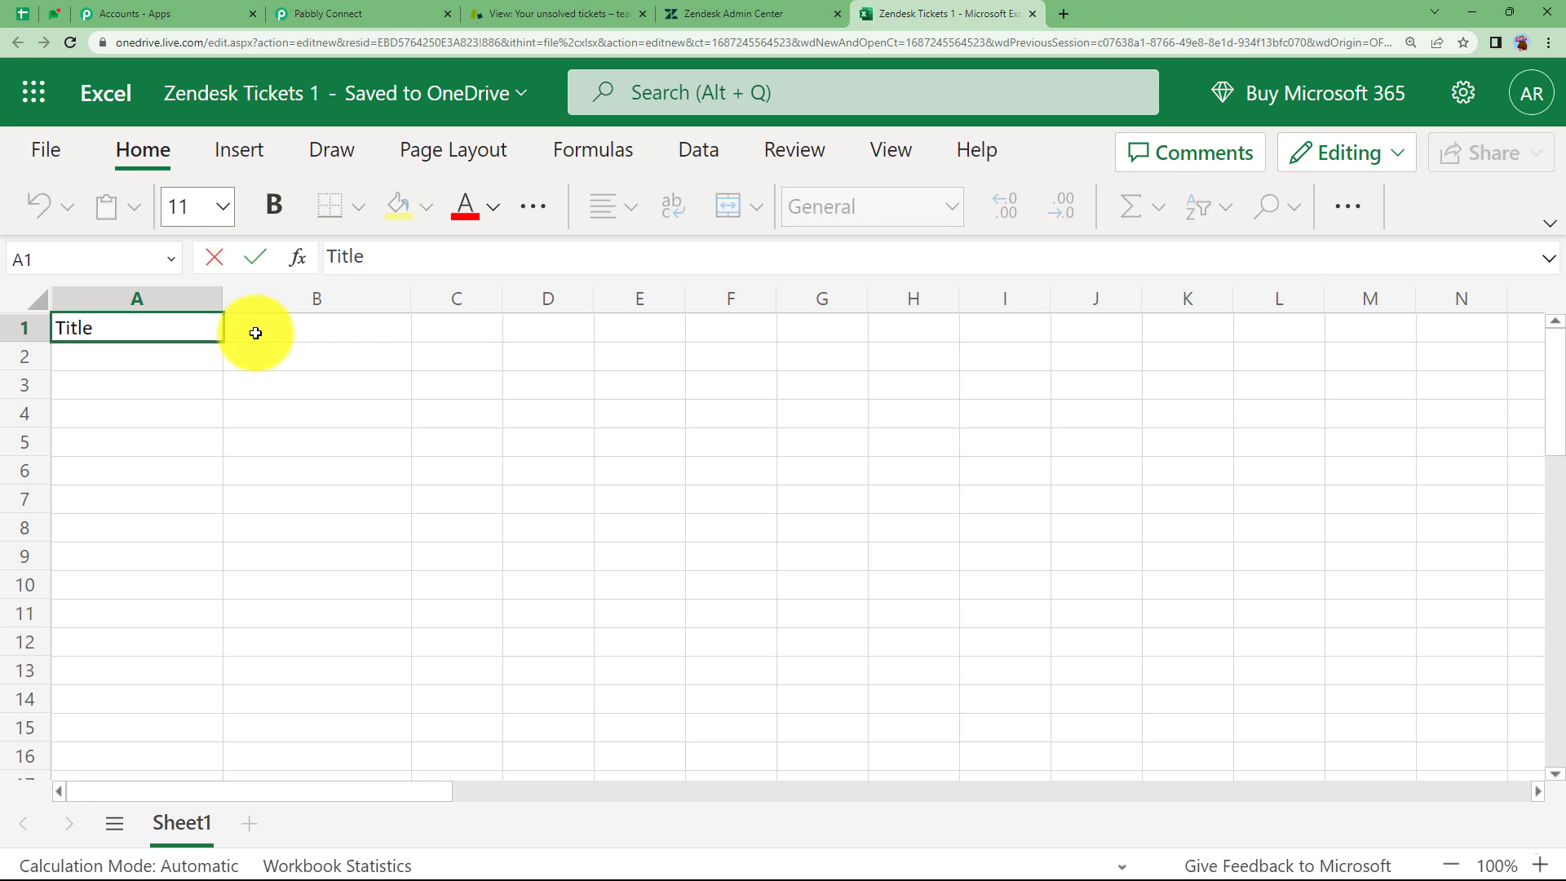
click(258, 333)
text(Group Name)
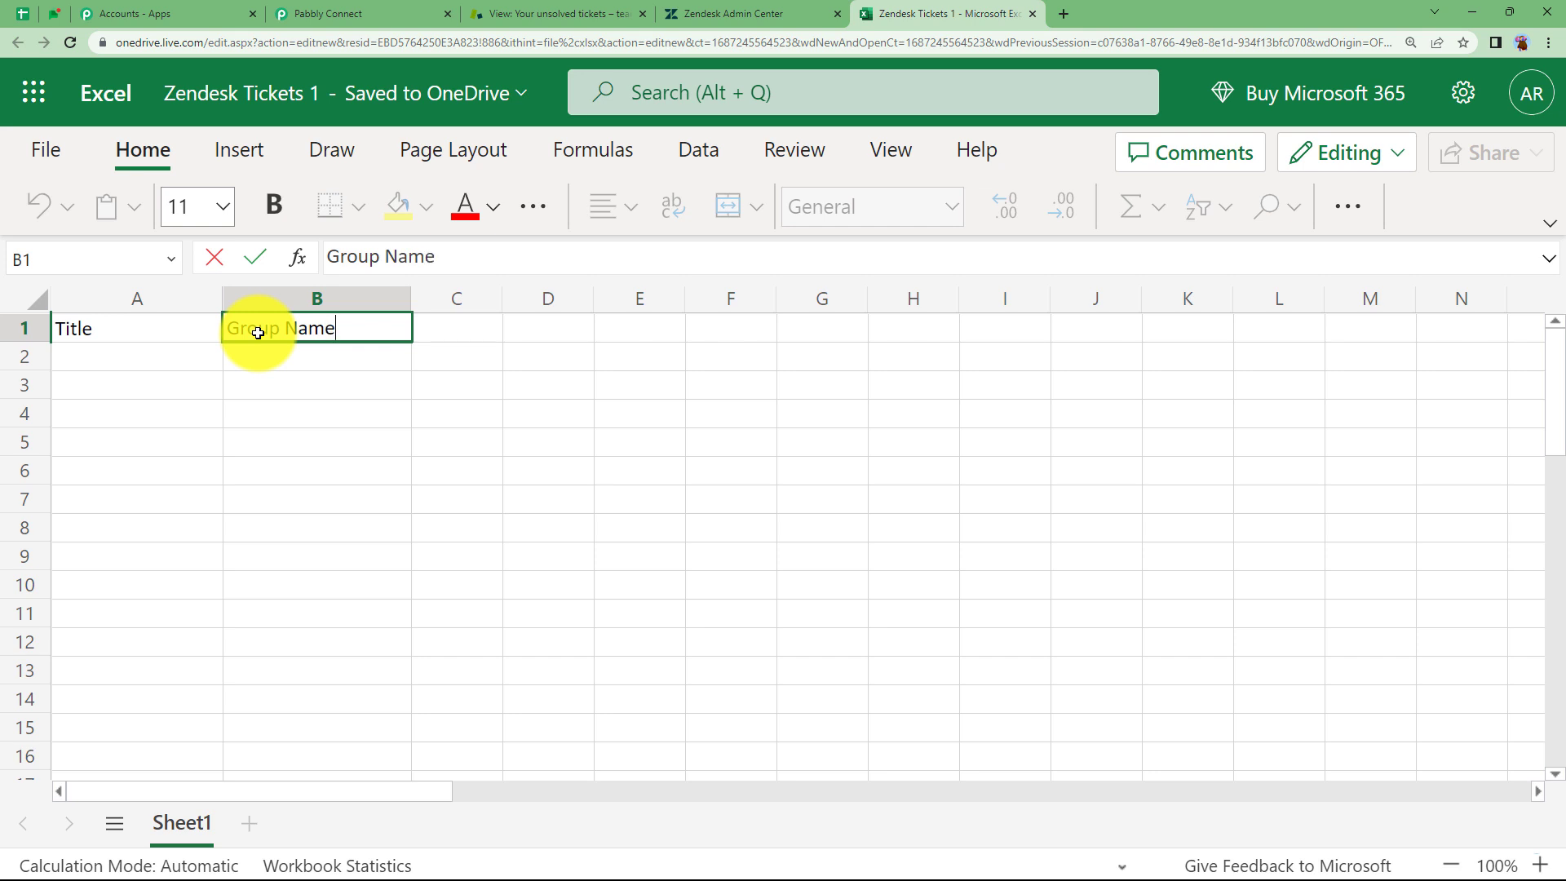
click(439, 328)
text(Description)
key(Return)
key(Return)
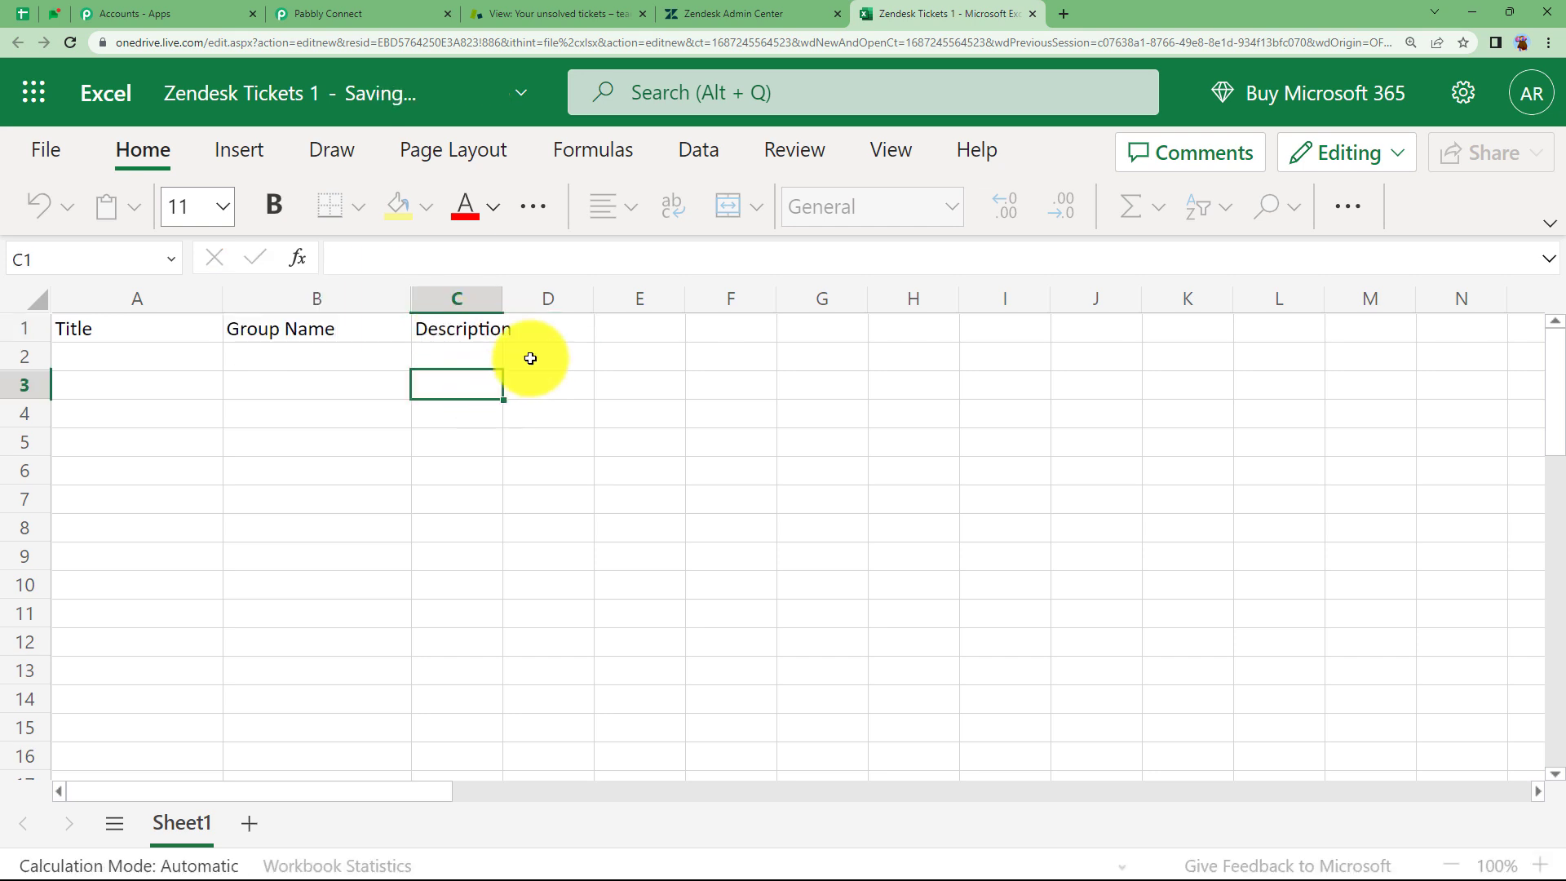
drag(503, 298, 615, 313)
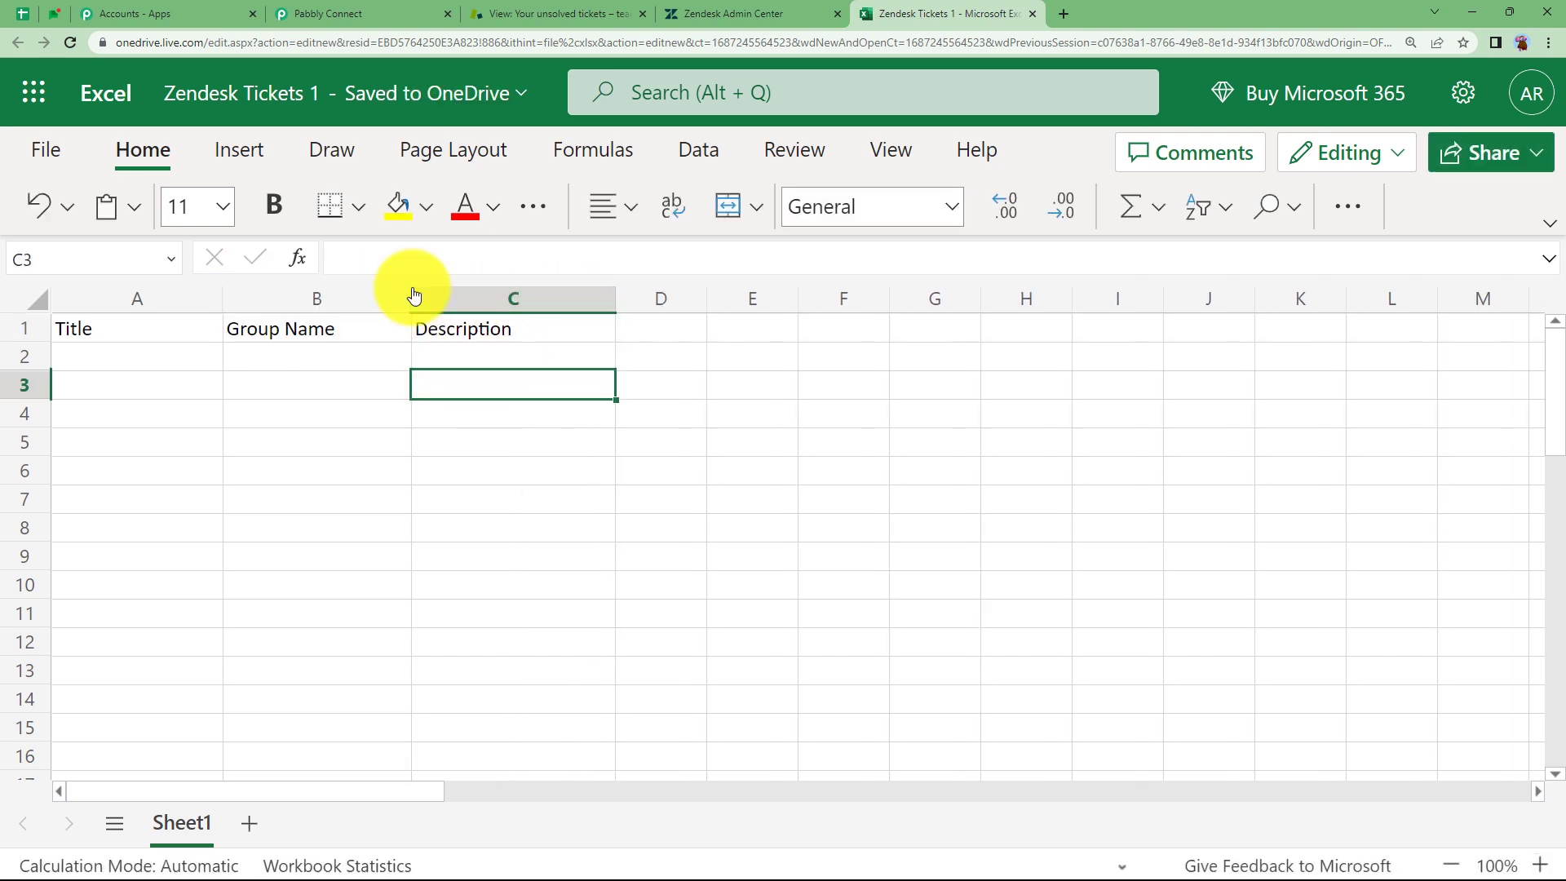
Step: Switch to Pabbly Connect and check the captured response's fields from the ticket URL down to the assignee e-mail
click(377, 10)
scroll(1007, 540, down, 2)
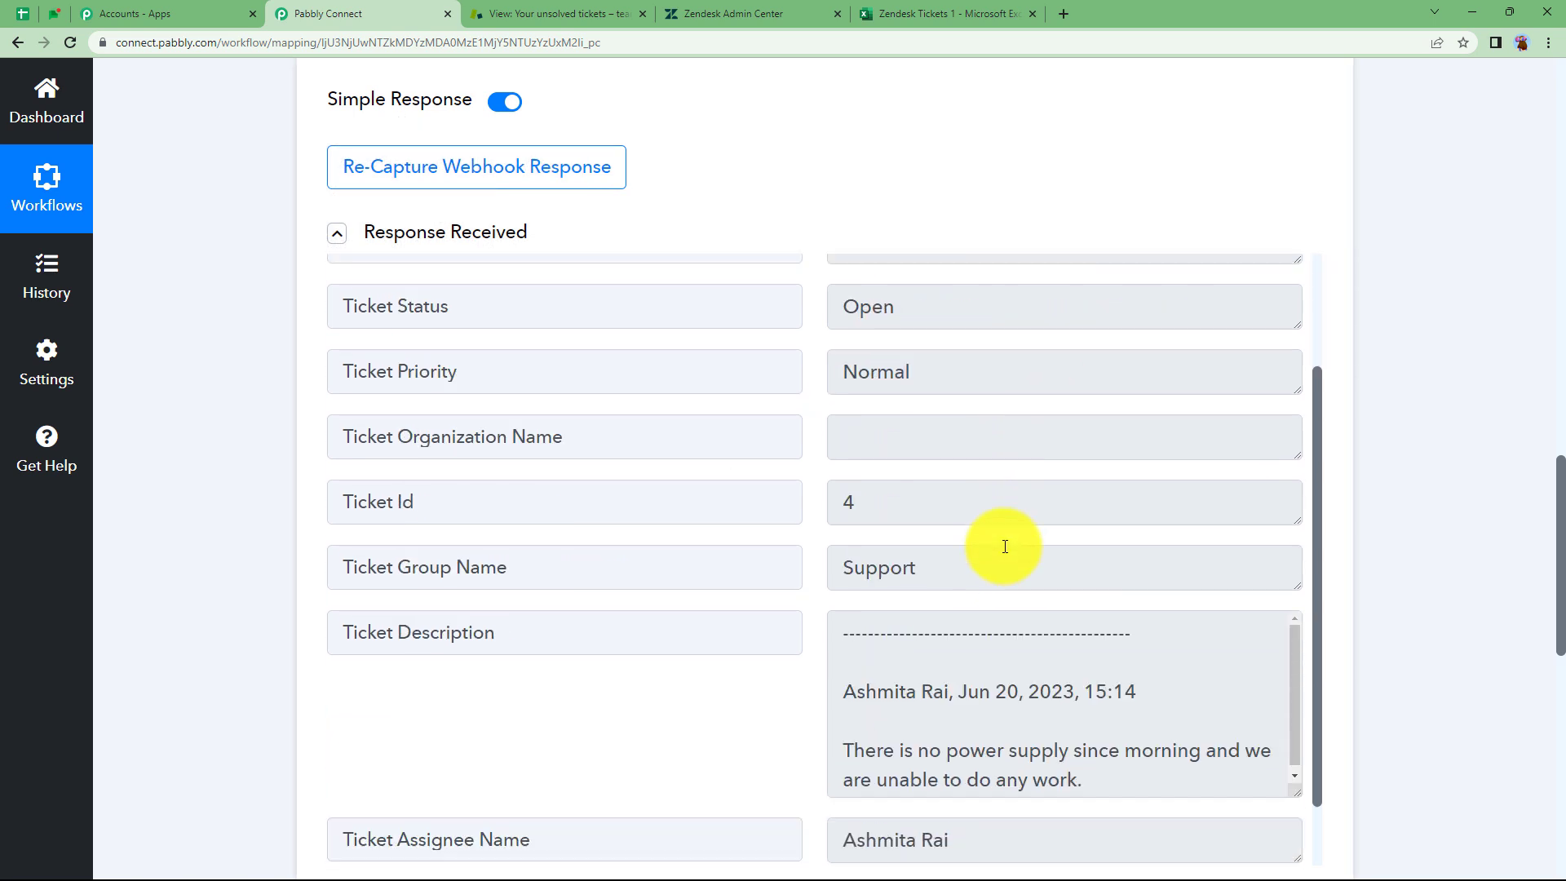
scroll(1000, 775, down, 5)
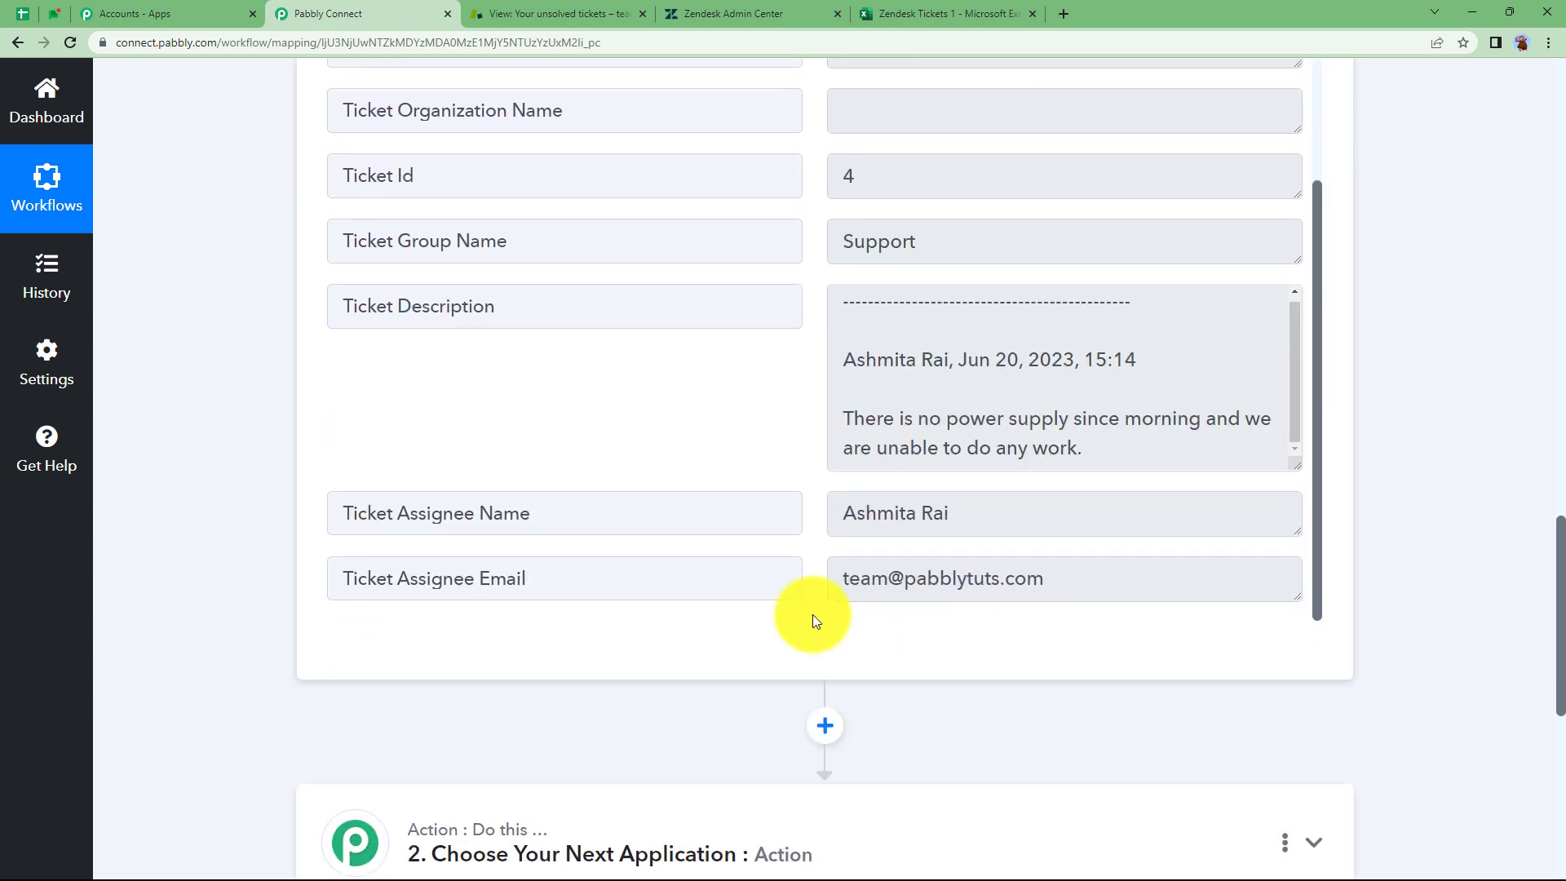
scroll(813, 560, up, 2)
scroll(814, 559, up, 4)
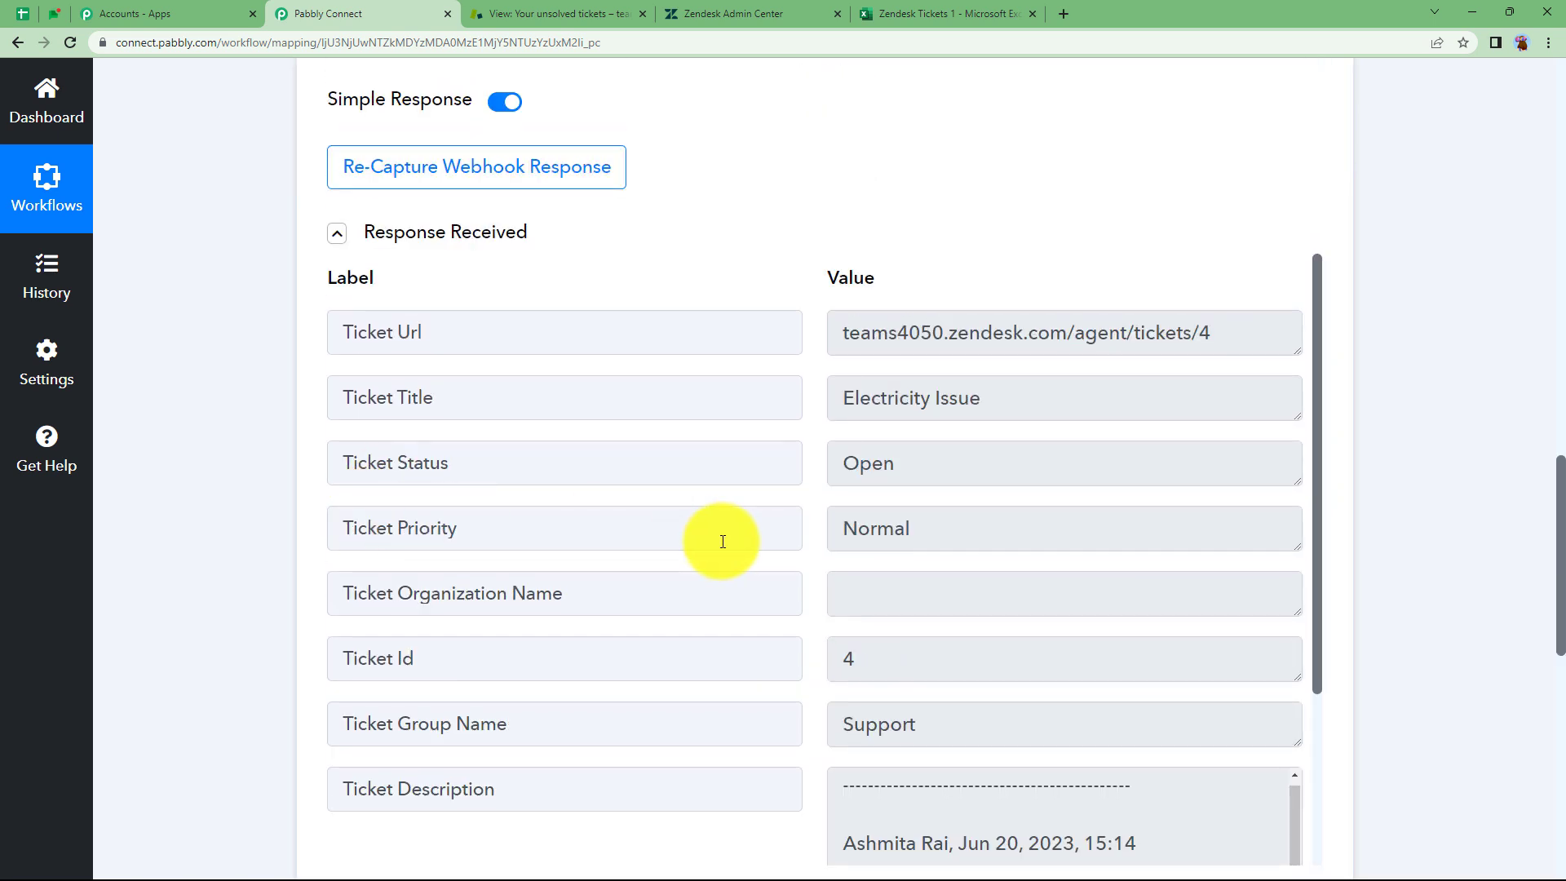
Step: Return to the Excel workbook, make the headers in A1:C1 bold and widen columns A and B
click(903, 13)
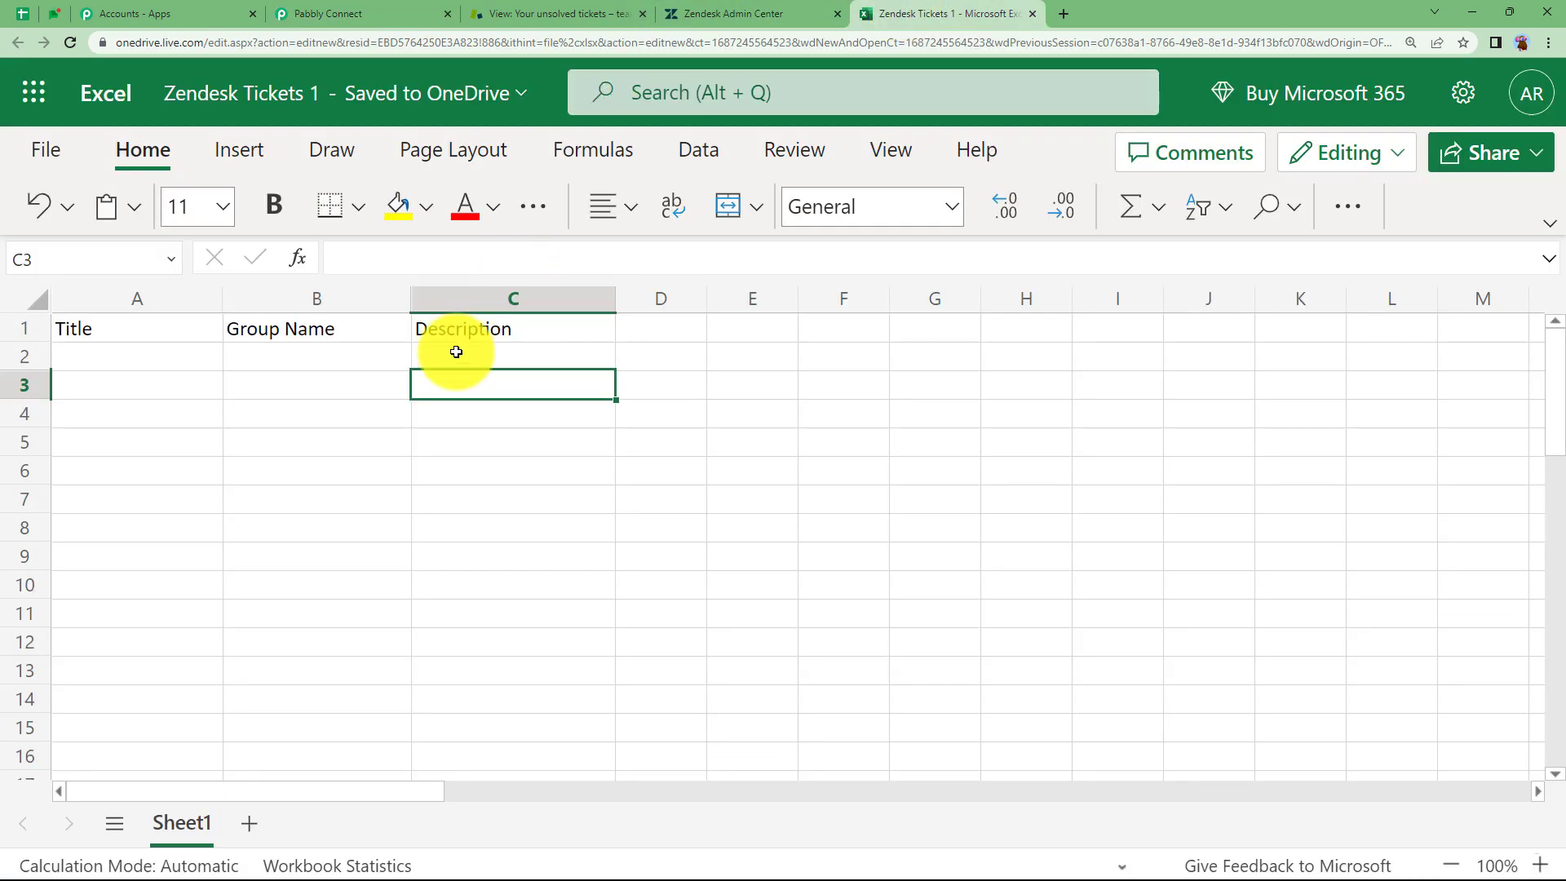
click(102, 338)
key(shift+Right)
key(shift+Right)
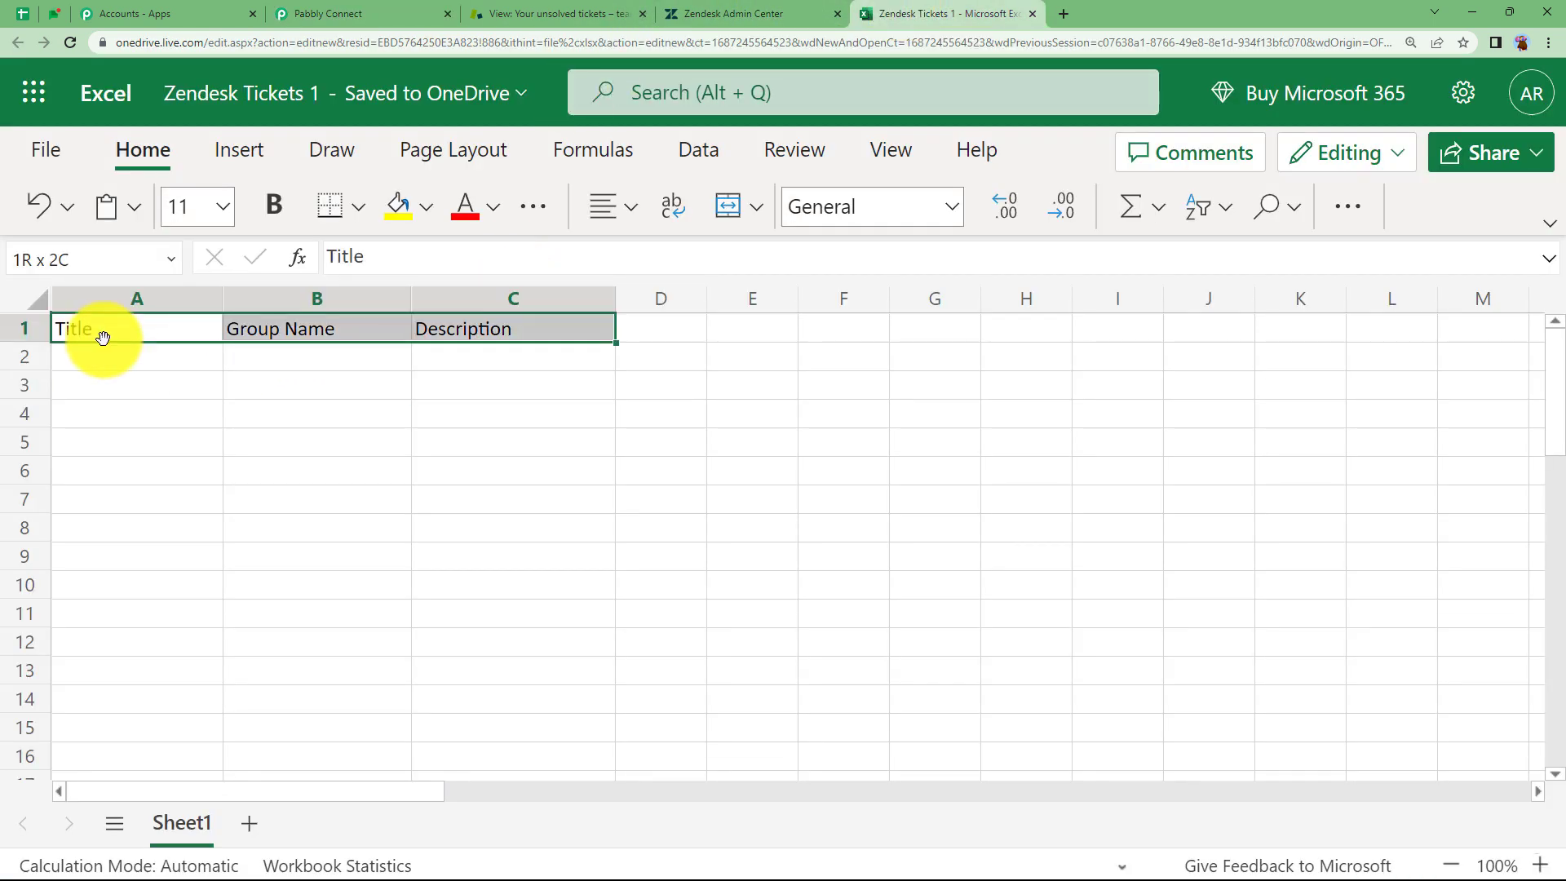
click(274, 206)
click(318, 415)
drag(222, 298, 269, 299)
drag(458, 299, 531, 297)
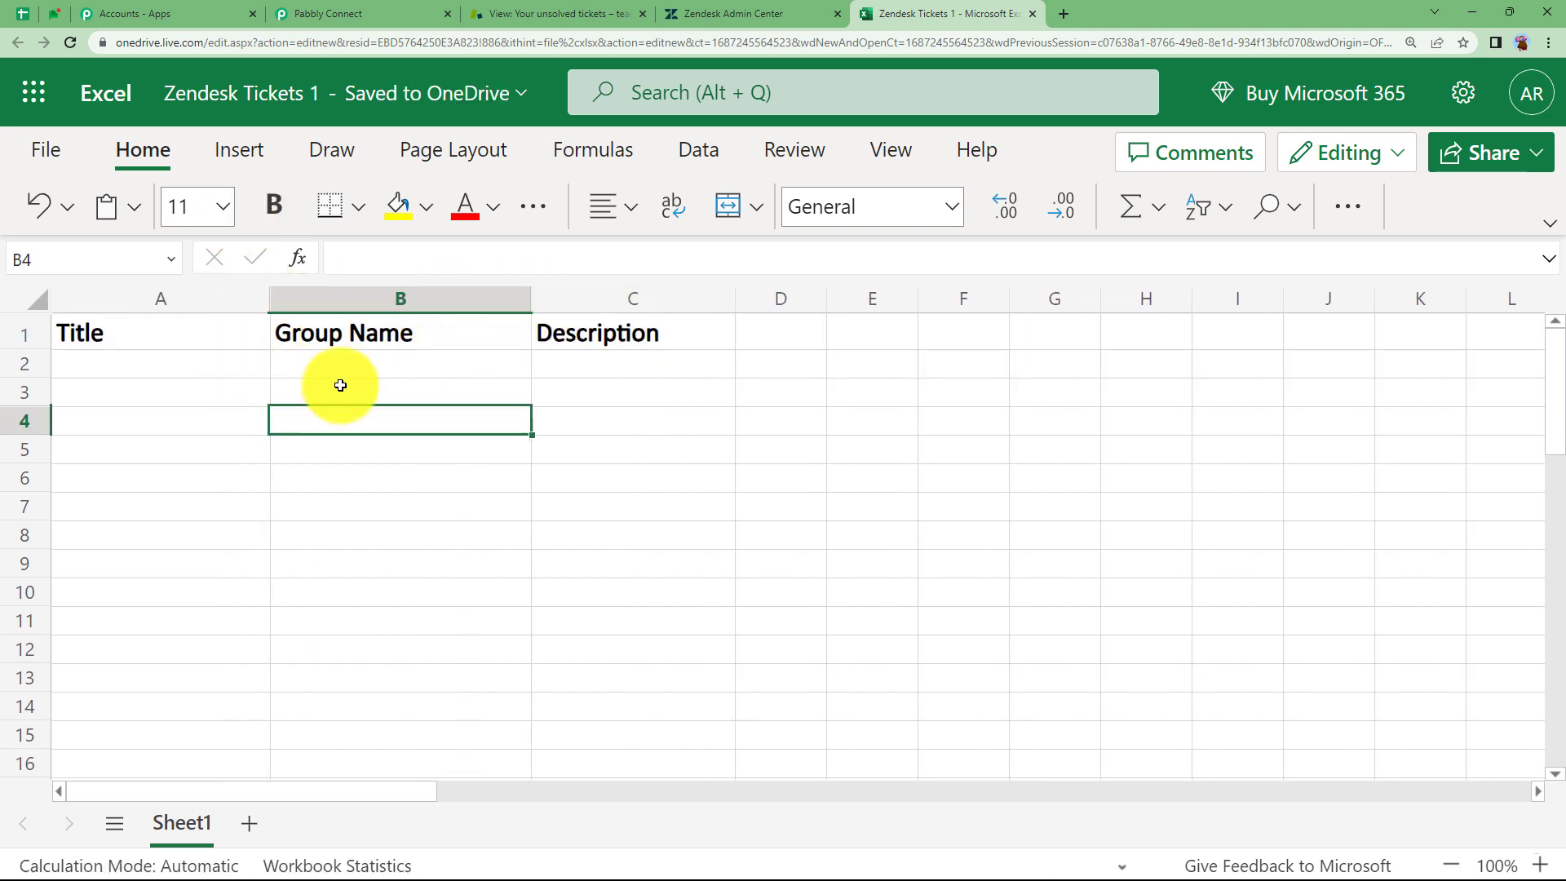
click(636, 370)
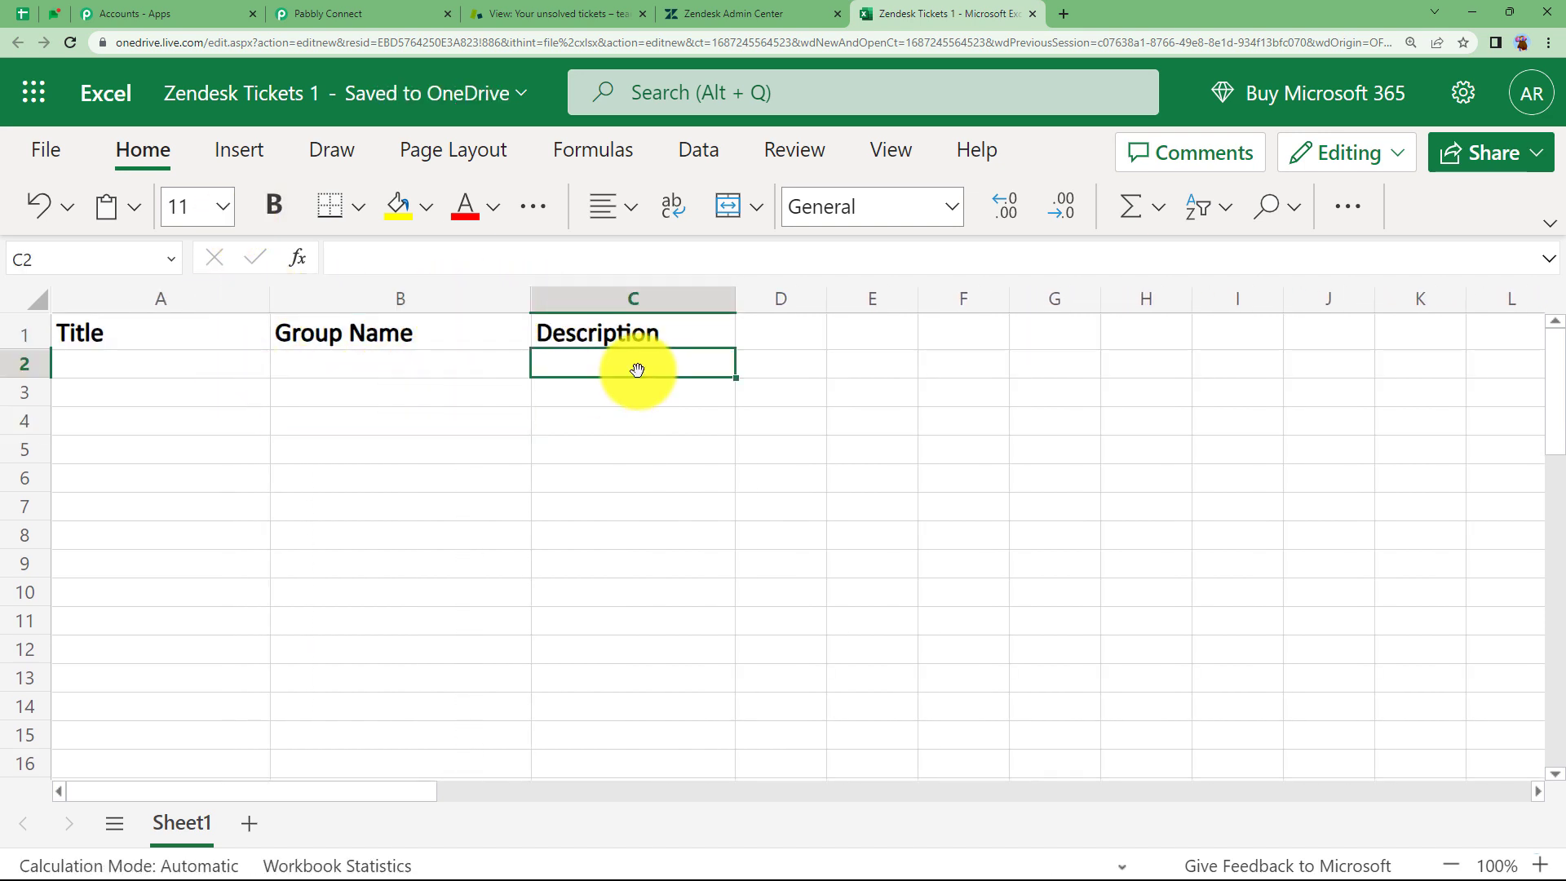
click(164, 363)
click(447, 359)
click(570, 357)
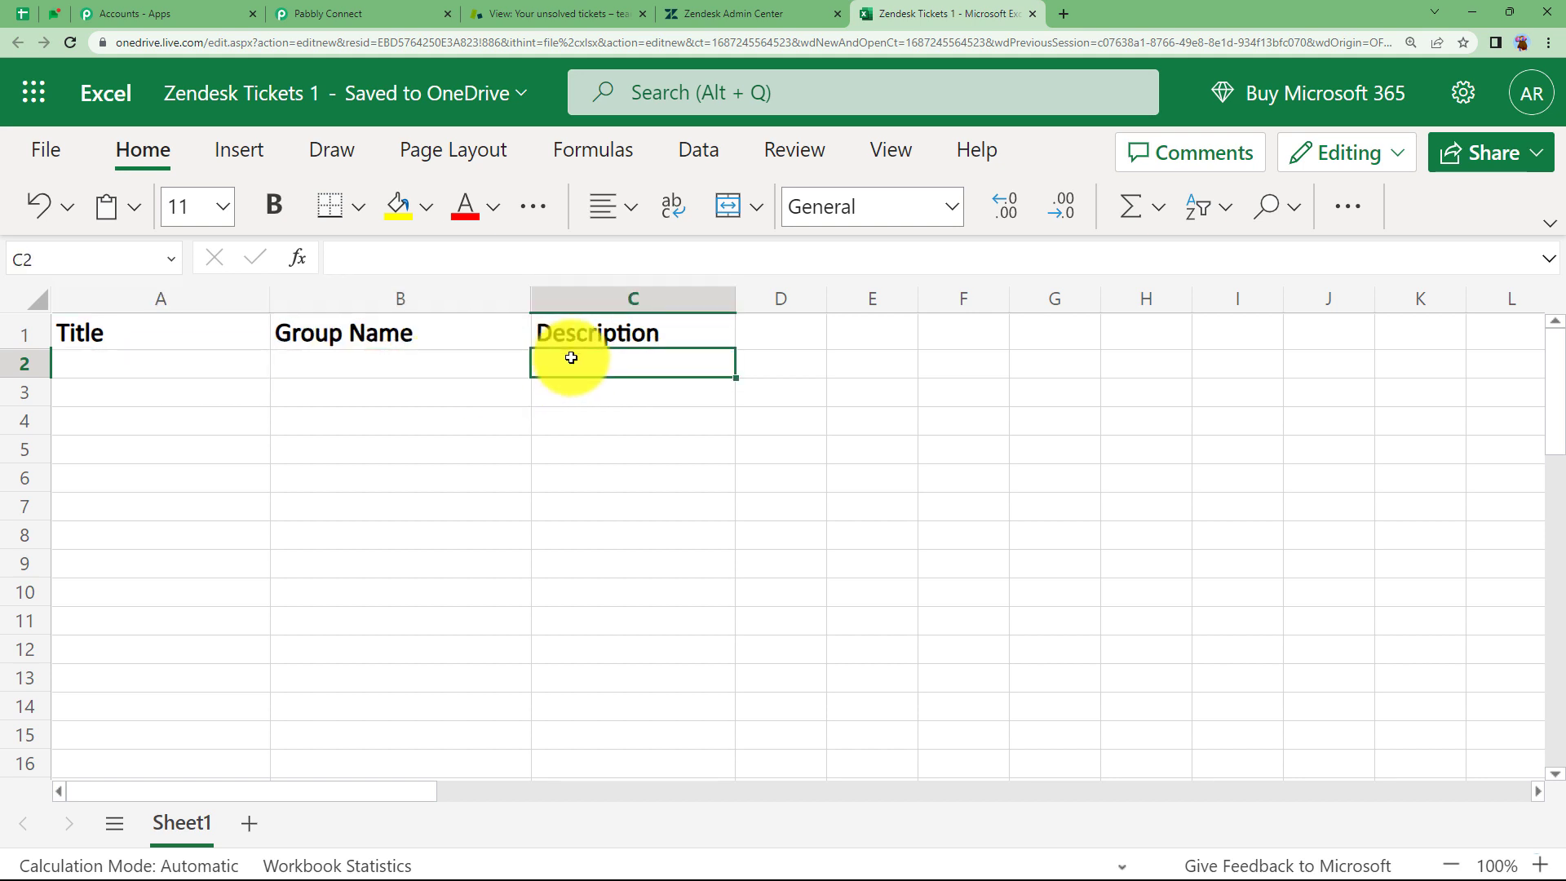
Step: Switch to Pabbly Connect, look over the captured ticket description and collapse the Zendesk New Ticket trigger
click(394, 13)
scroll(243, 445, up, 3)
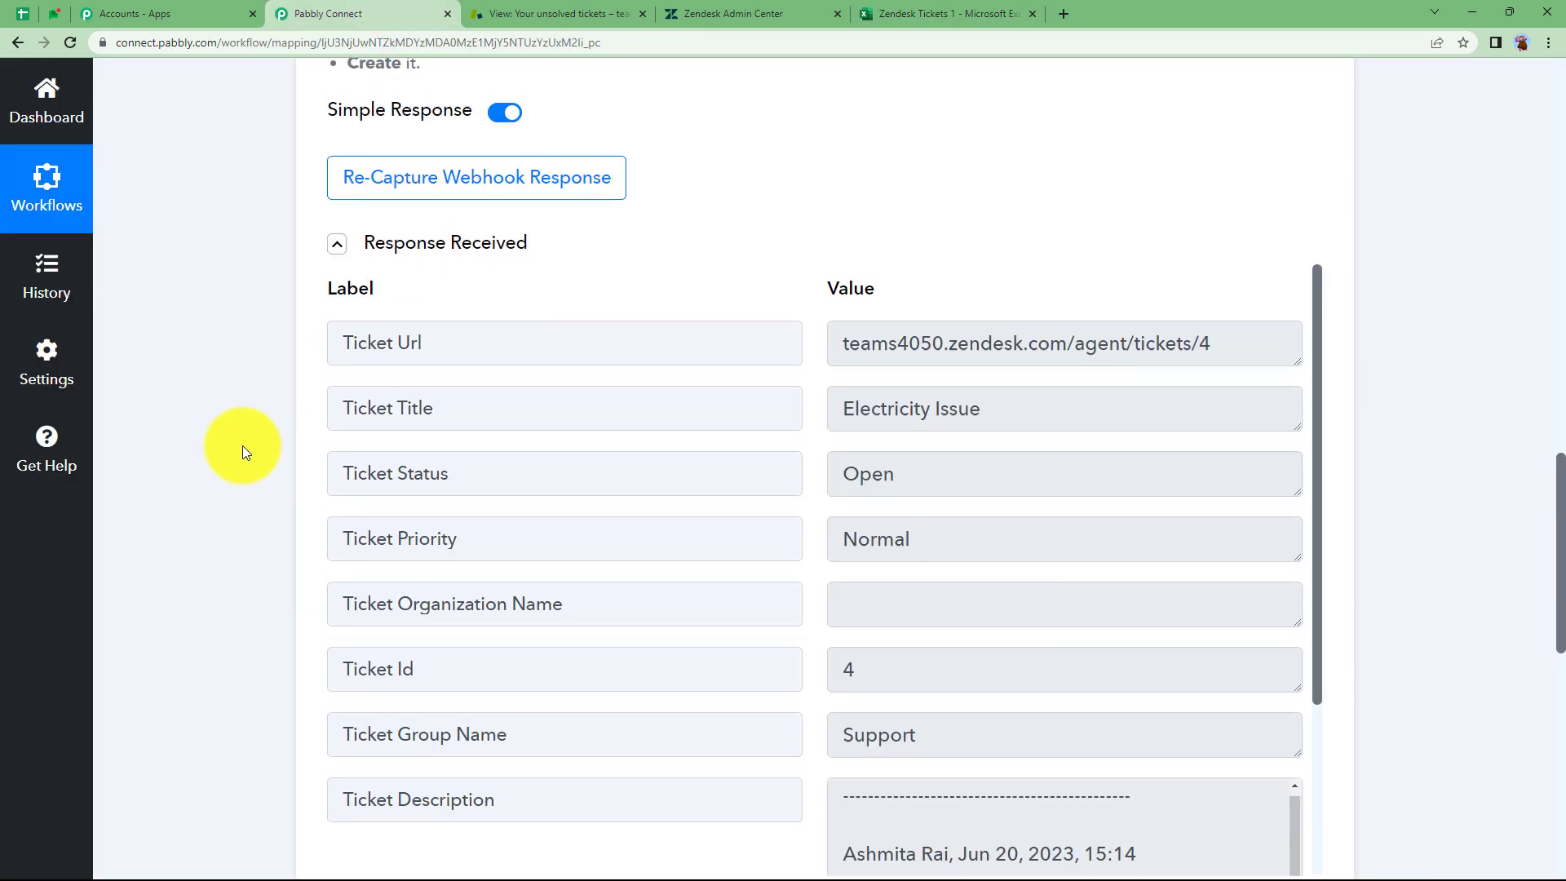
scroll(243, 445, down, 9)
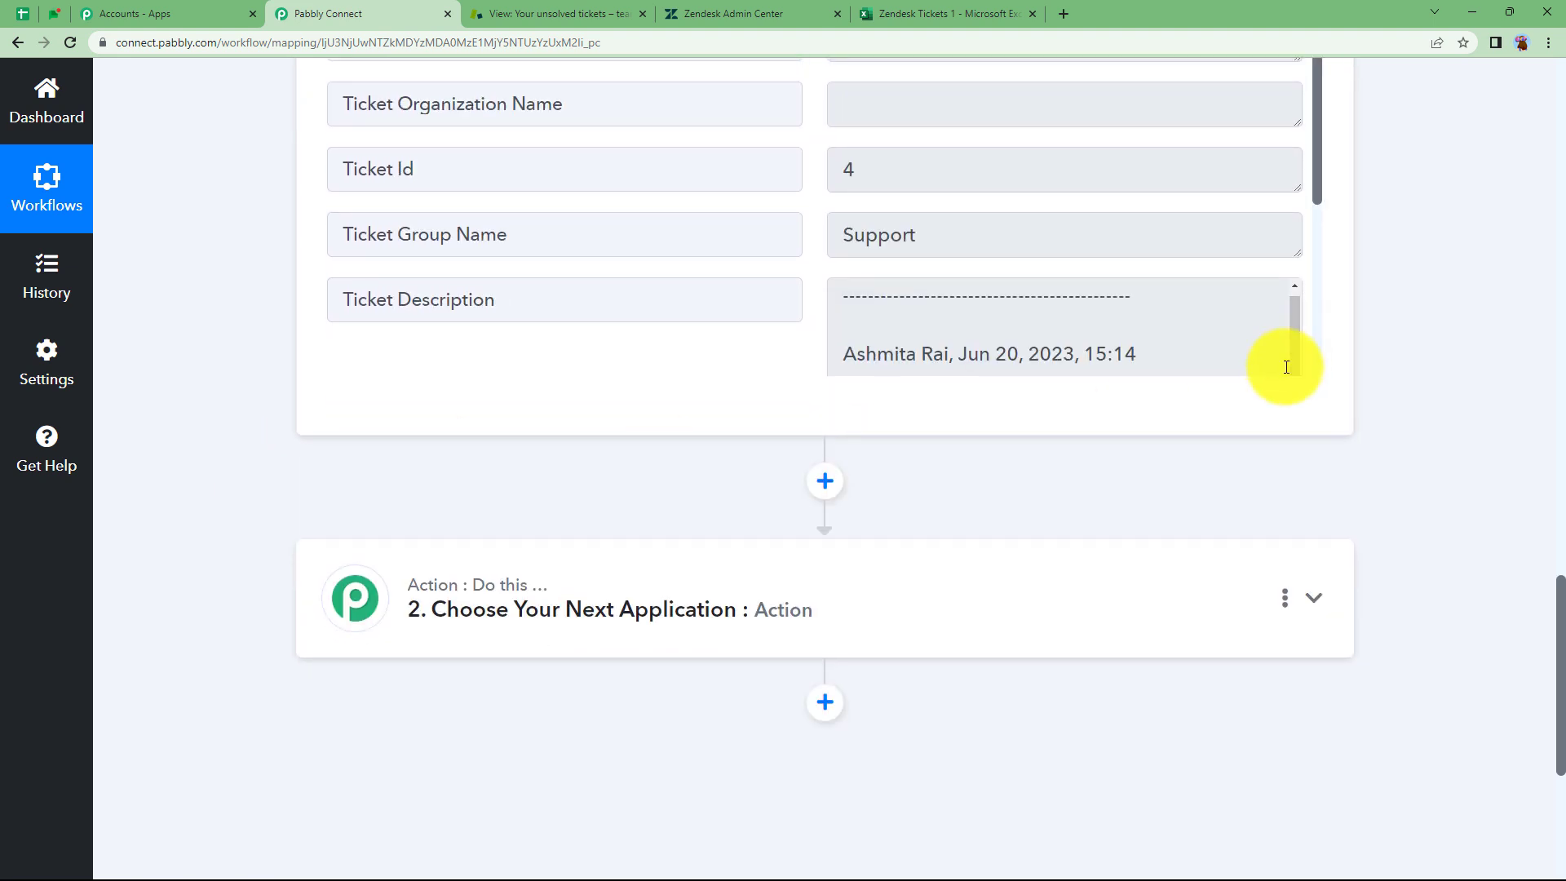
scroll(1227, 302, down, 3)
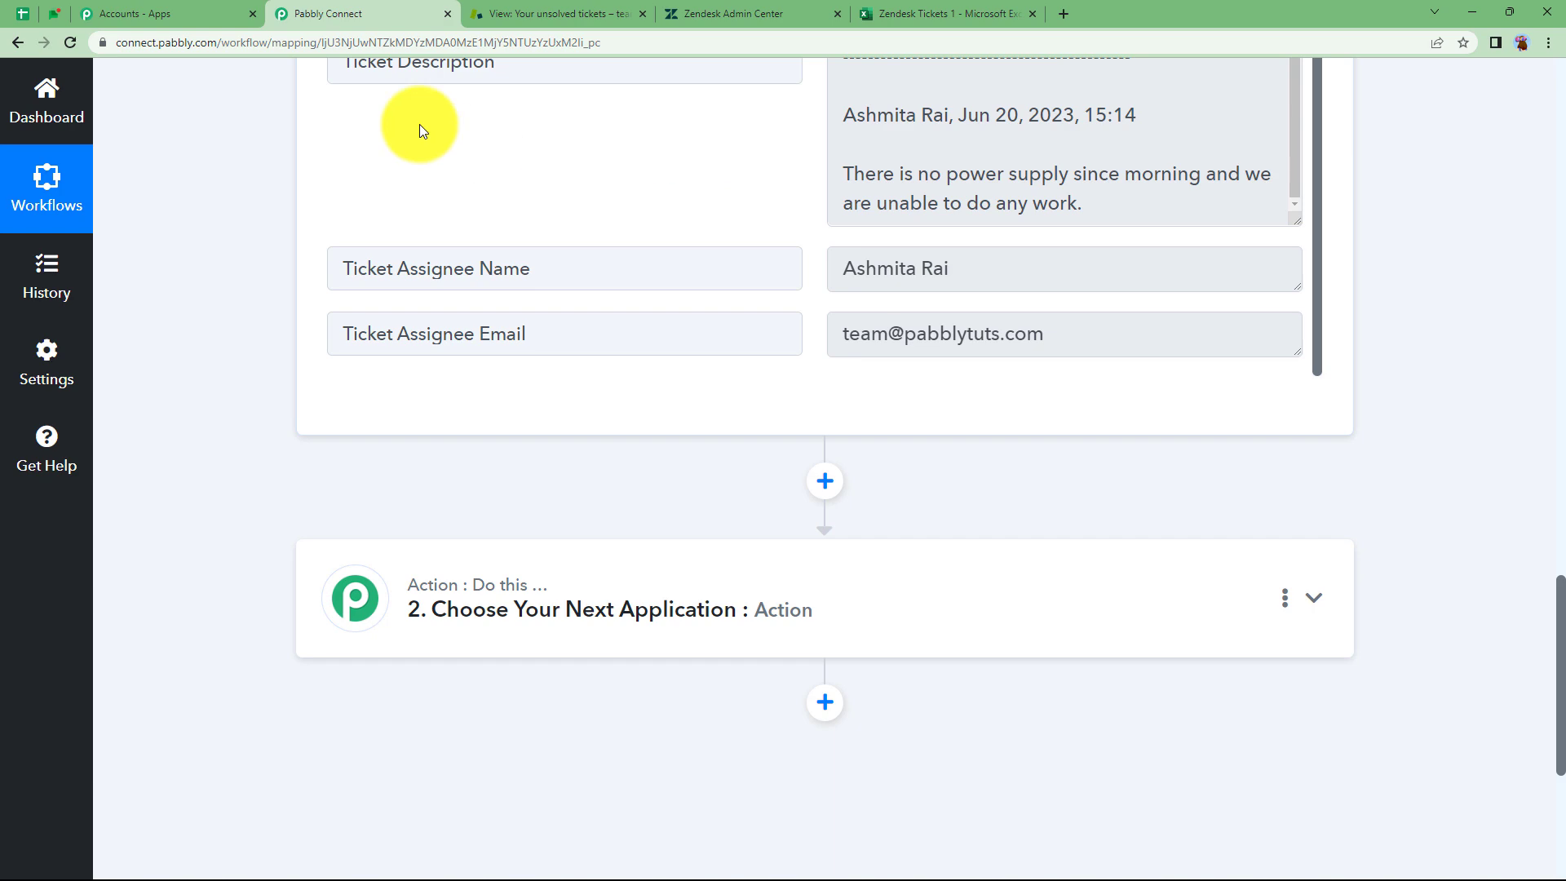
scroll(249, 379, up, 20)
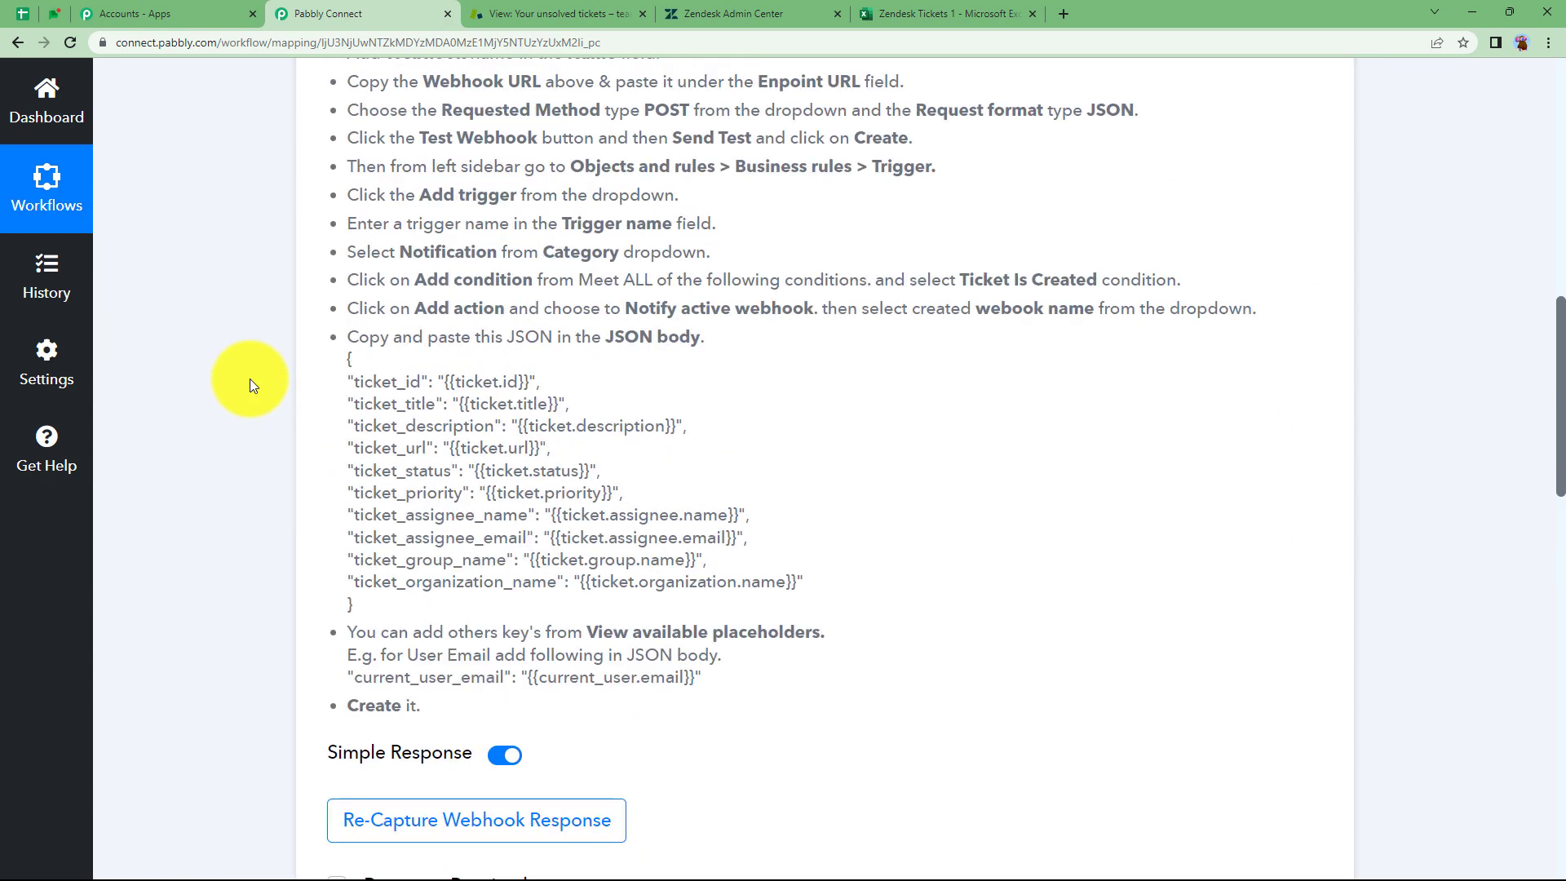
scroll(250, 378, up, 3)
click(472, 158)
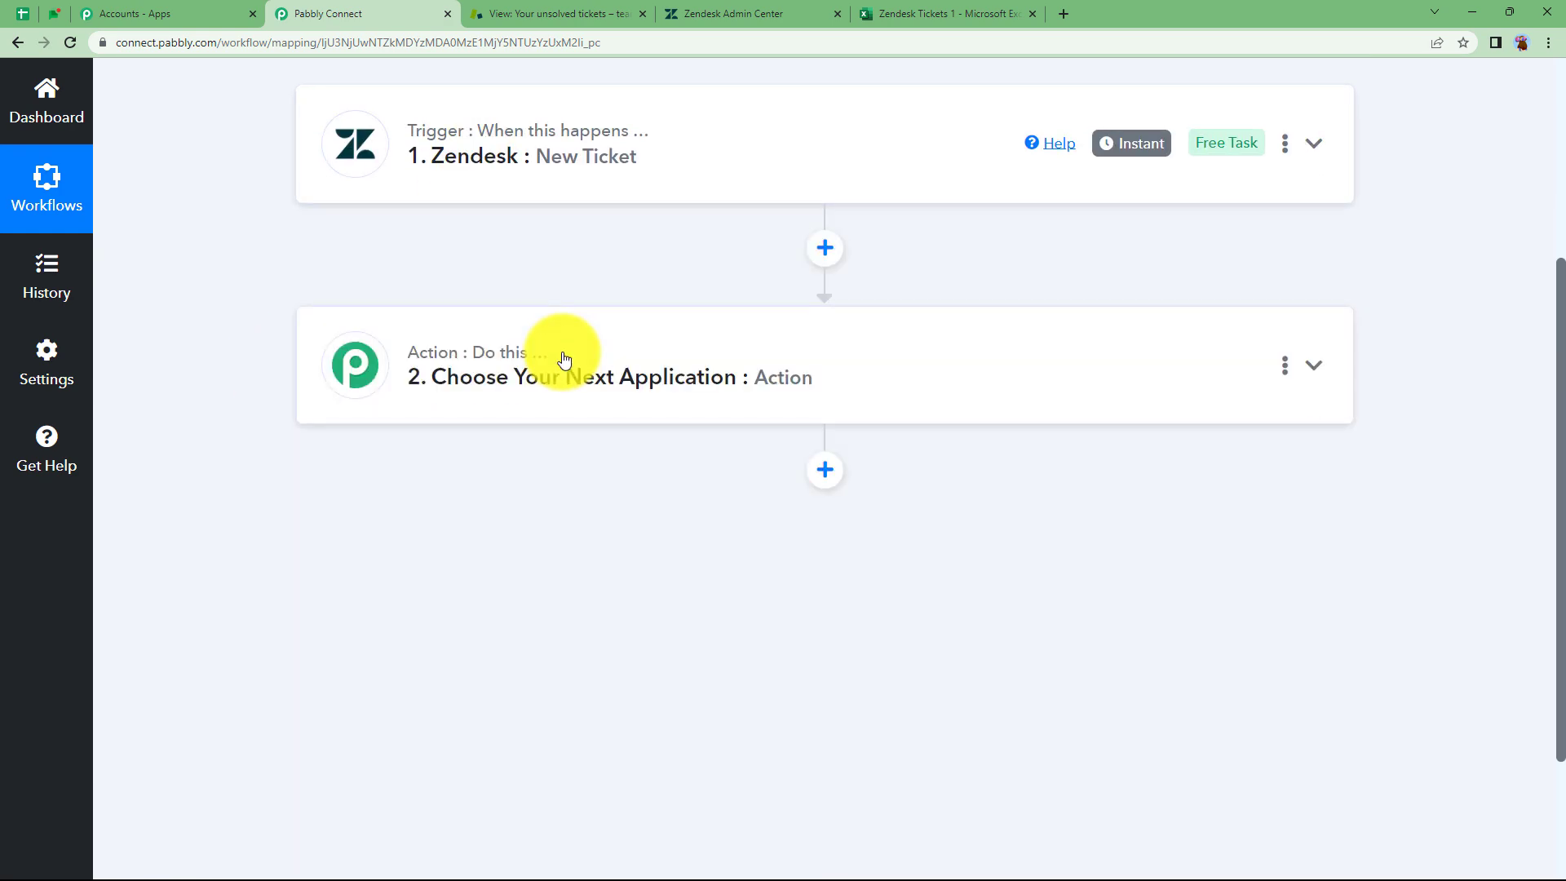
Step: Set up action step 2 with Text Formatter by Pabbly and the Text Parser event, and connect it
click(529, 368)
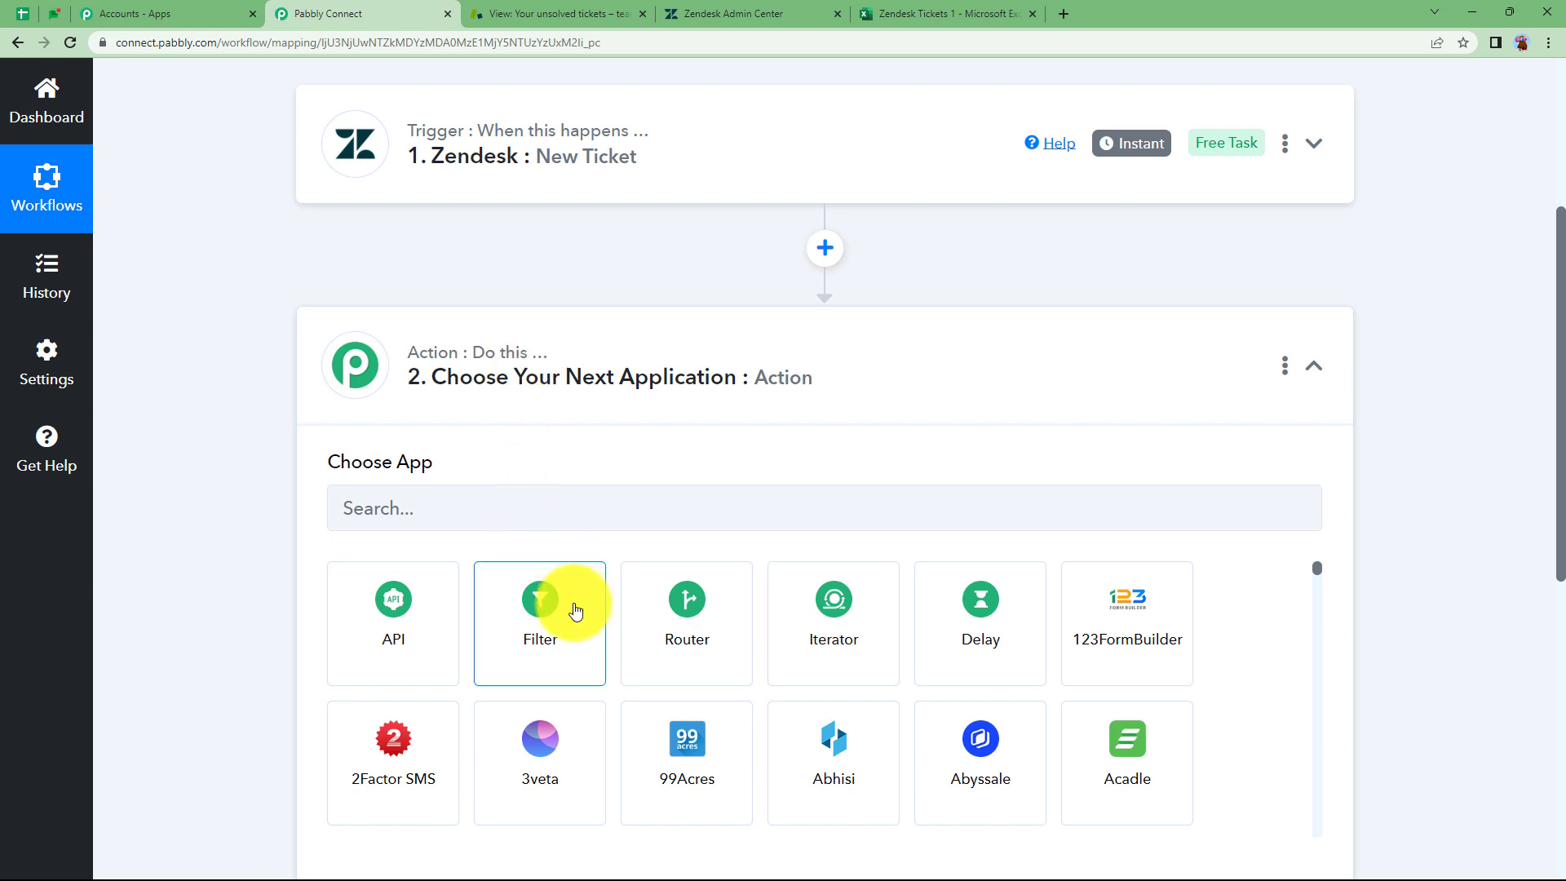
click(531, 506)
text(text)
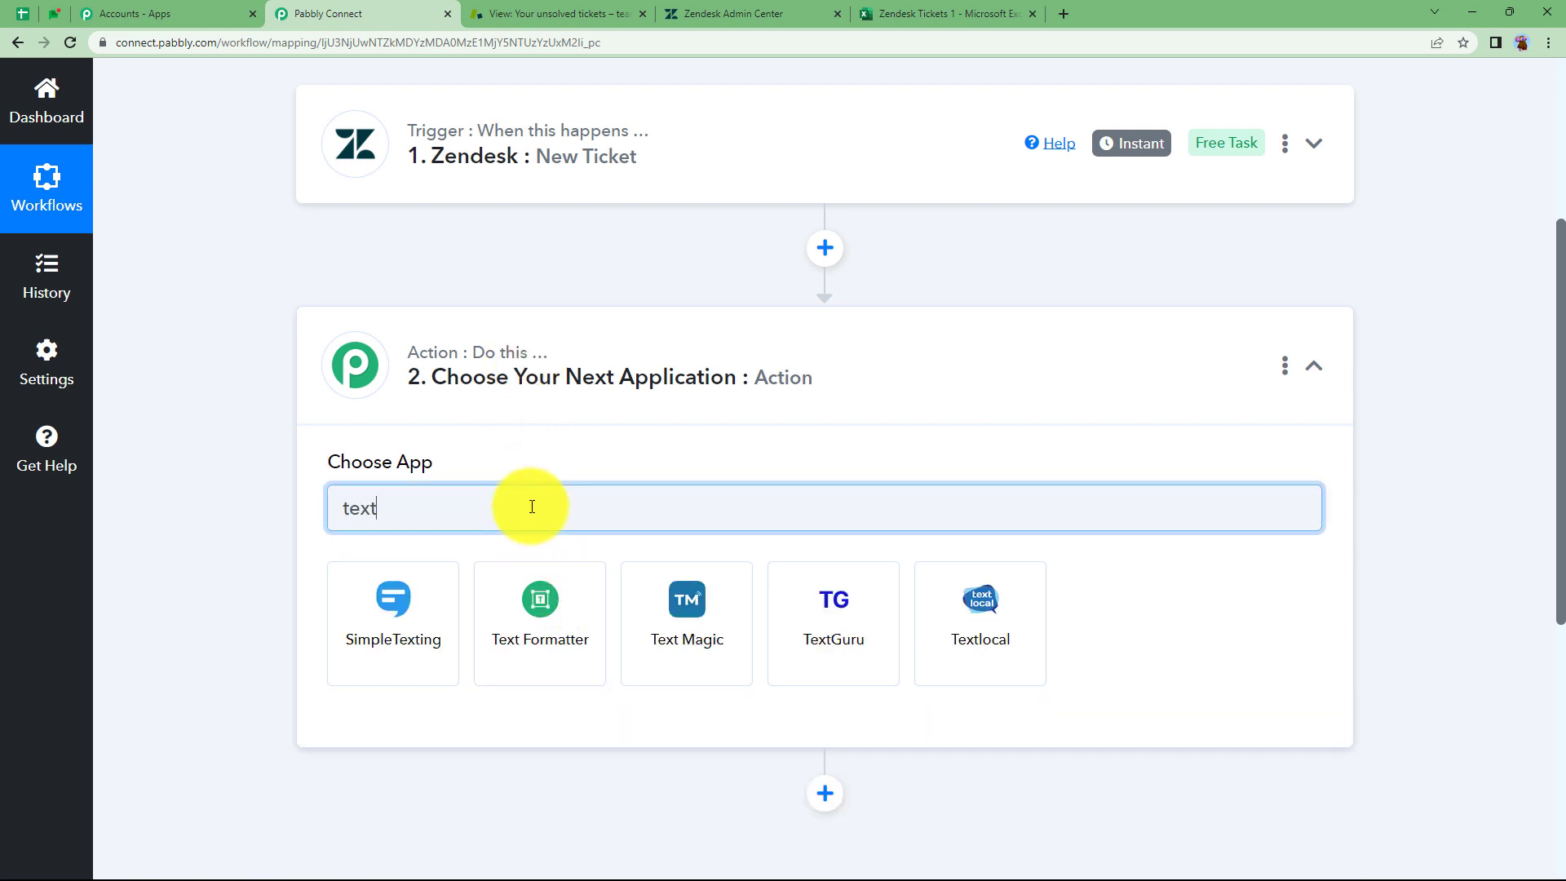
click(529, 612)
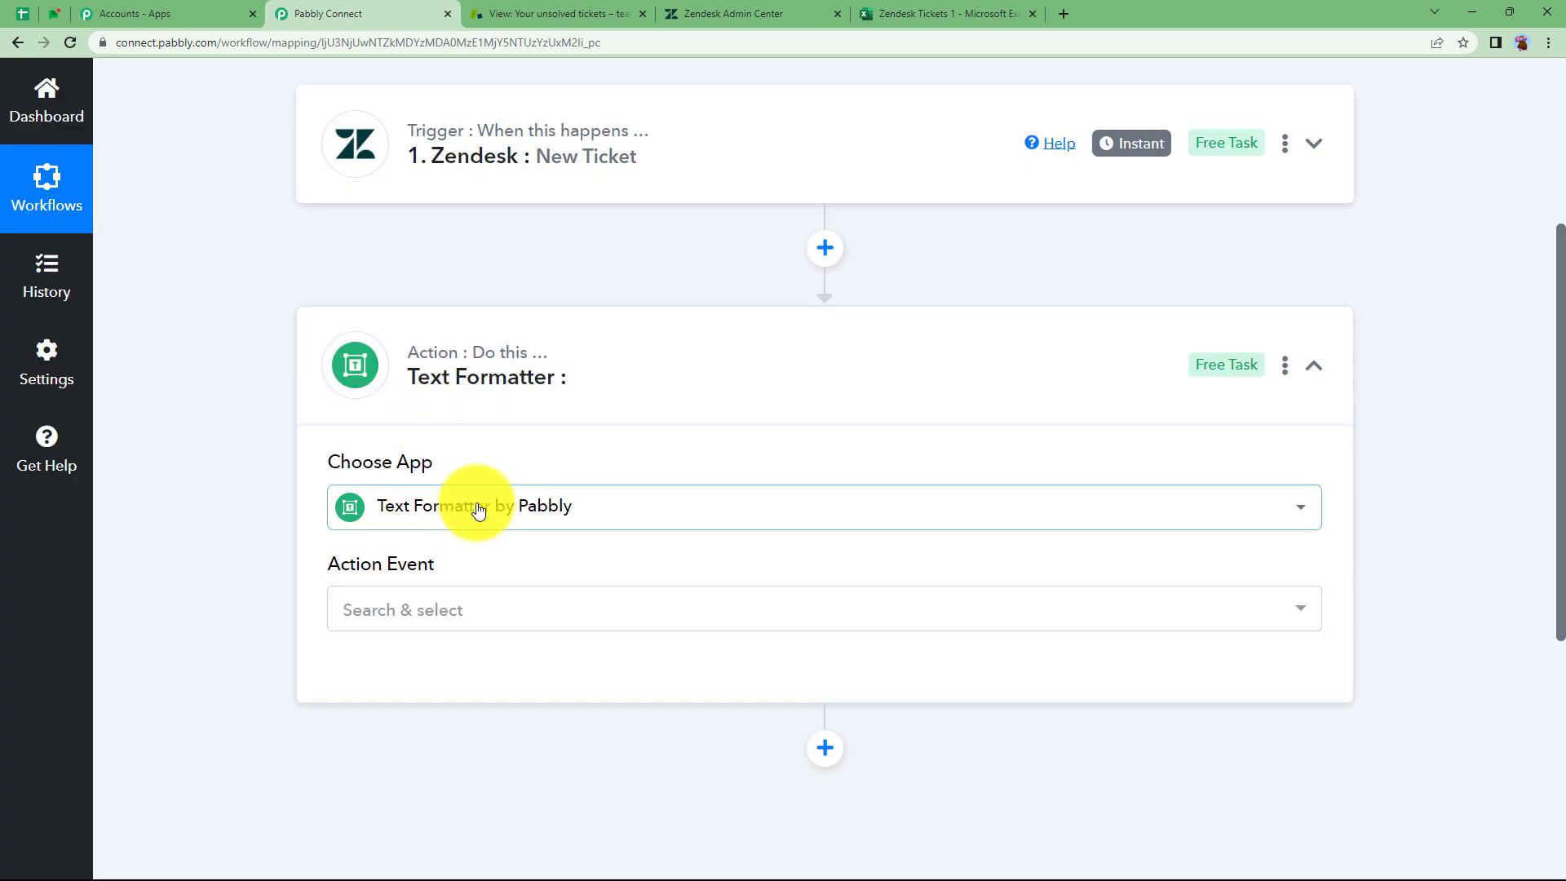
click(448, 622)
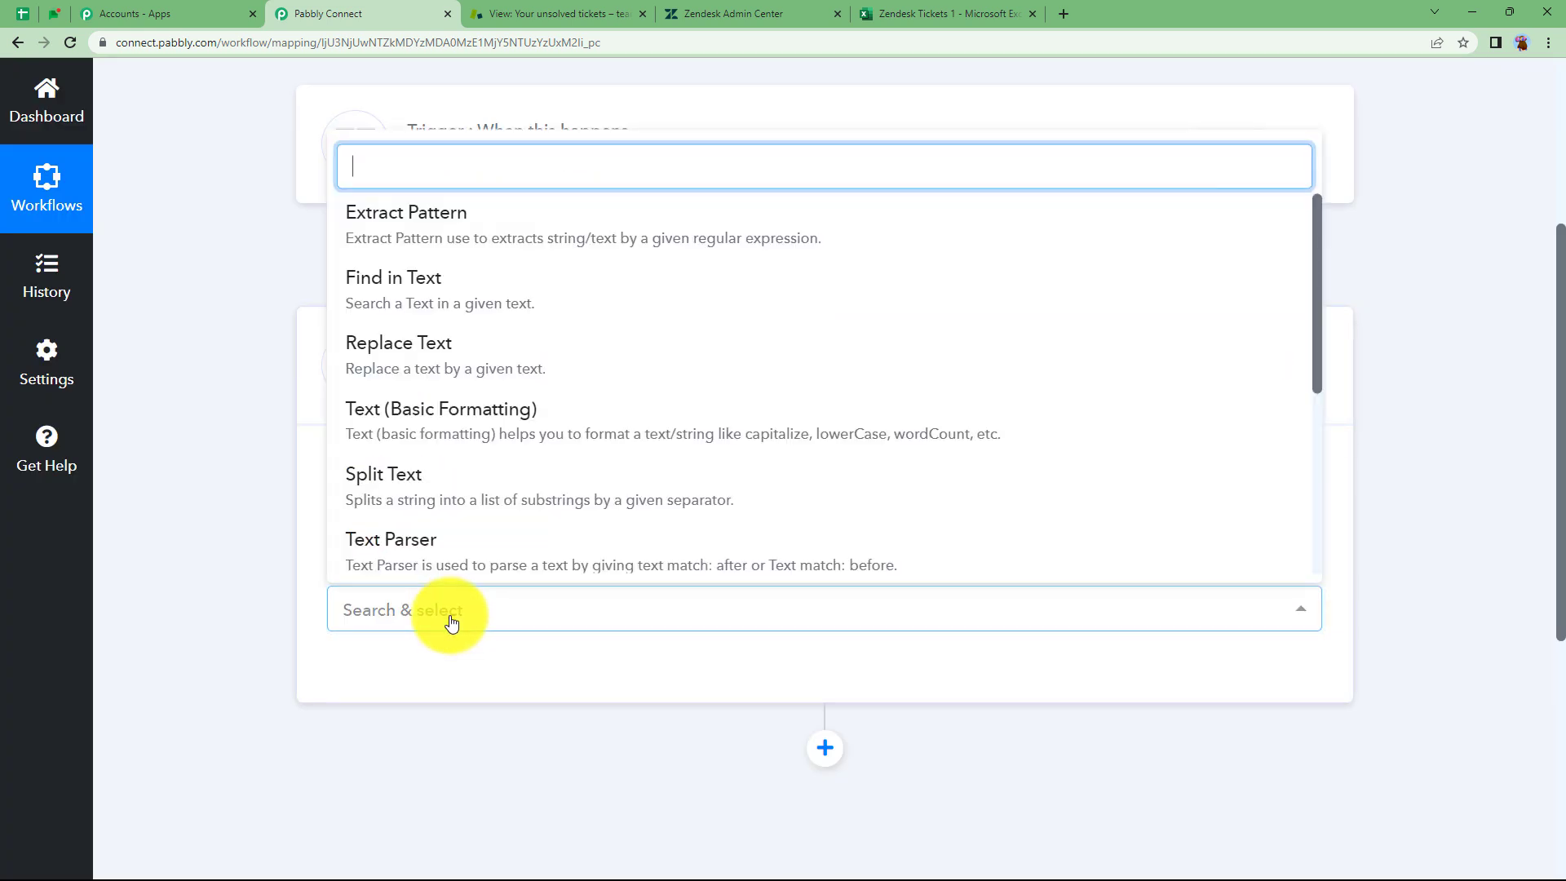
scroll(413, 549, down, 1)
click(425, 537)
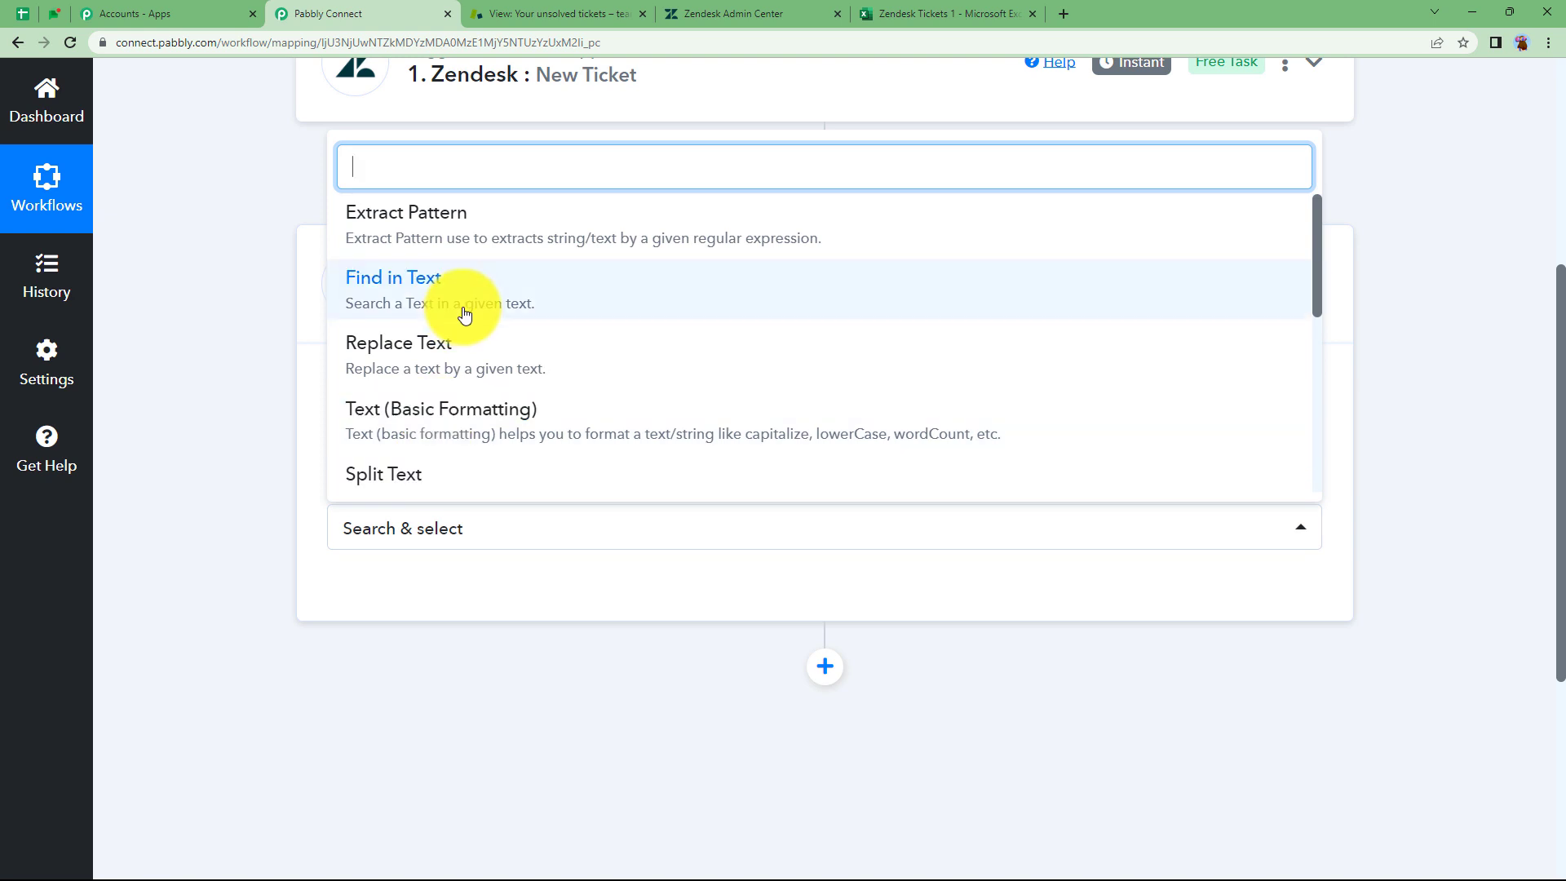
scroll(459, 312, down, 3)
click(463, 314)
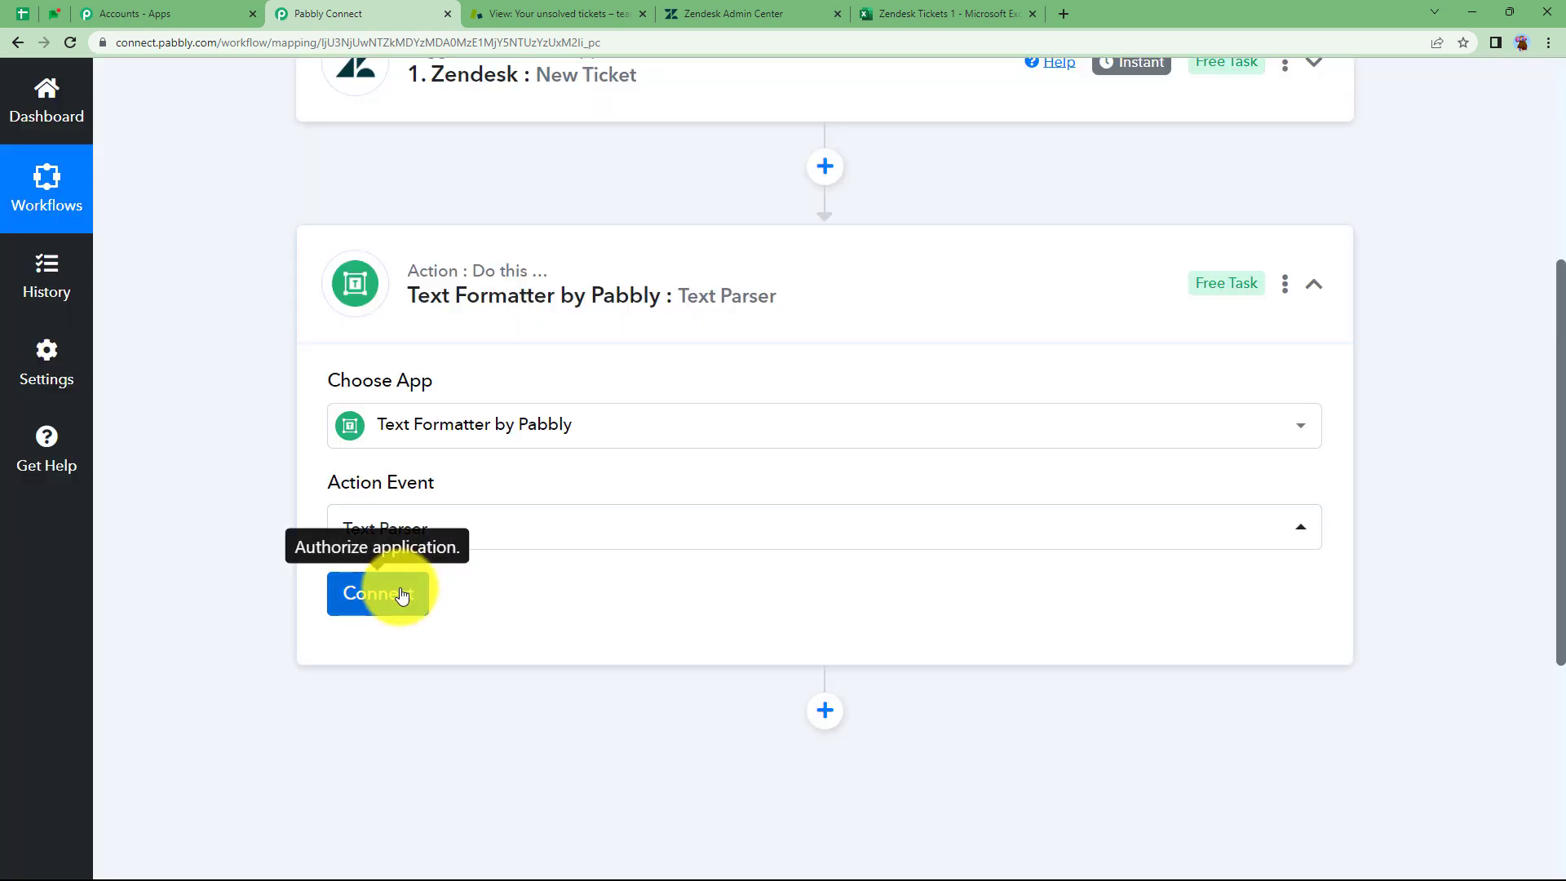
click(402, 595)
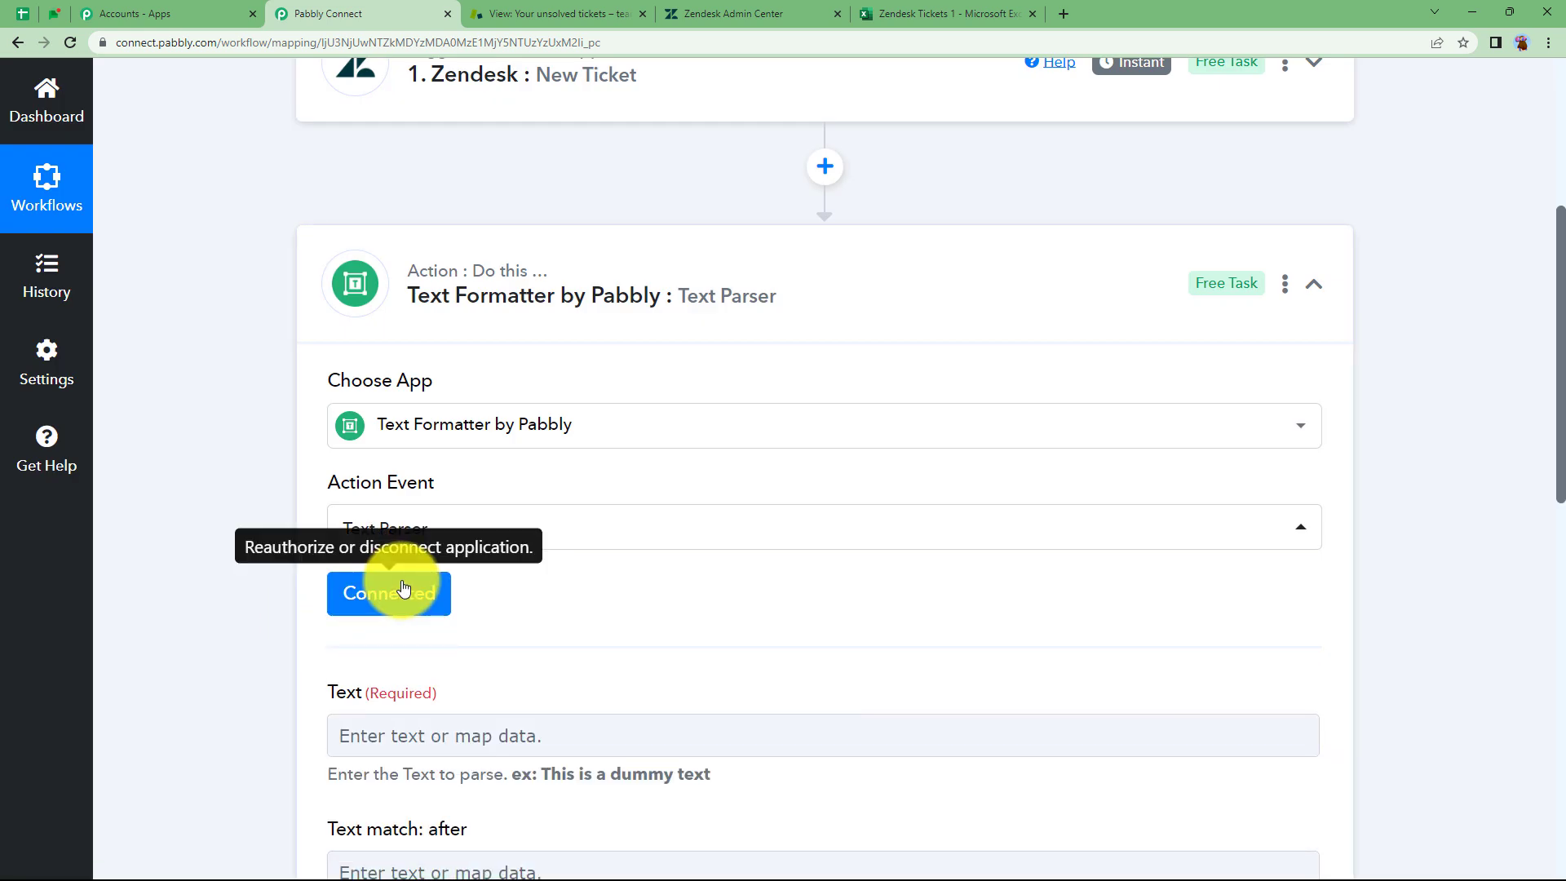
Step: Map the Ticket Description from the Zendesk New Ticket step into the Text Parser's required Text field
scroll(281, 599, down, 2)
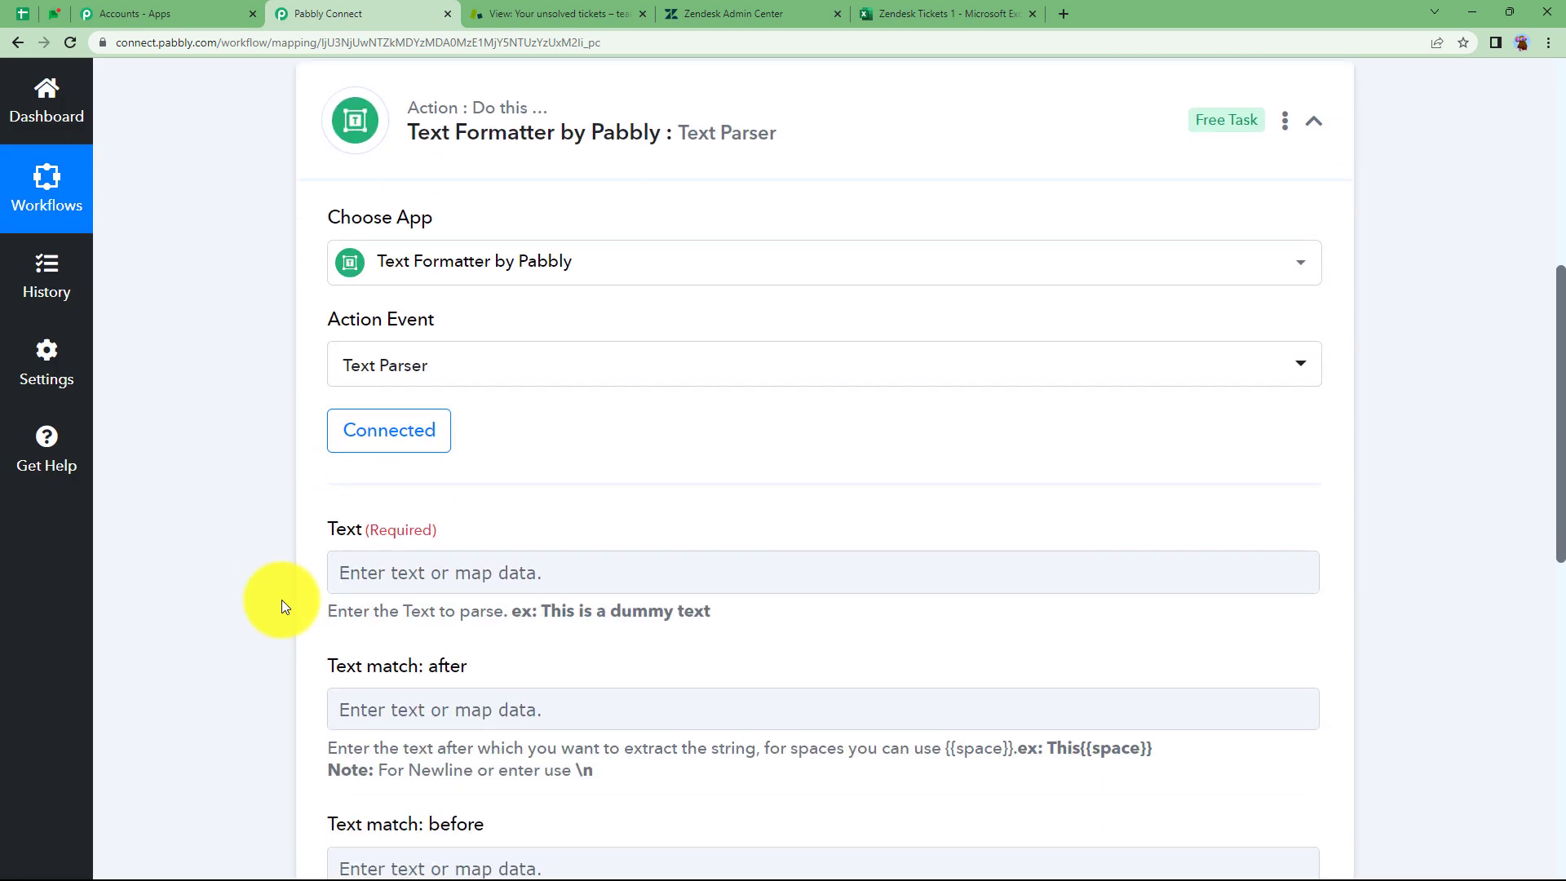
click(341, 576)
scroll(281, 585, down, 3)
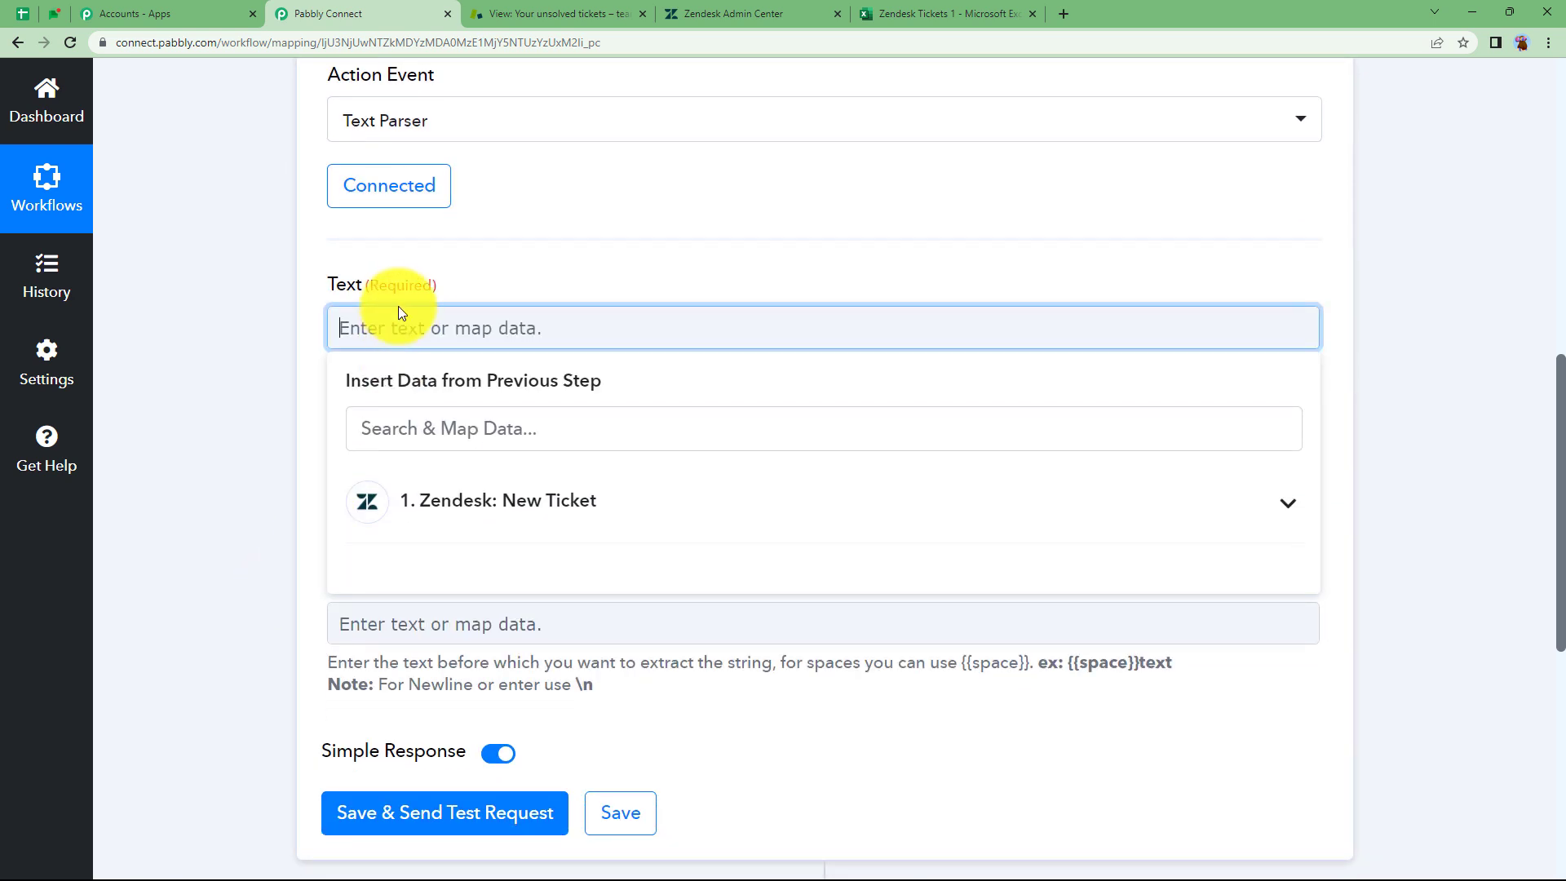
click(461, 506)
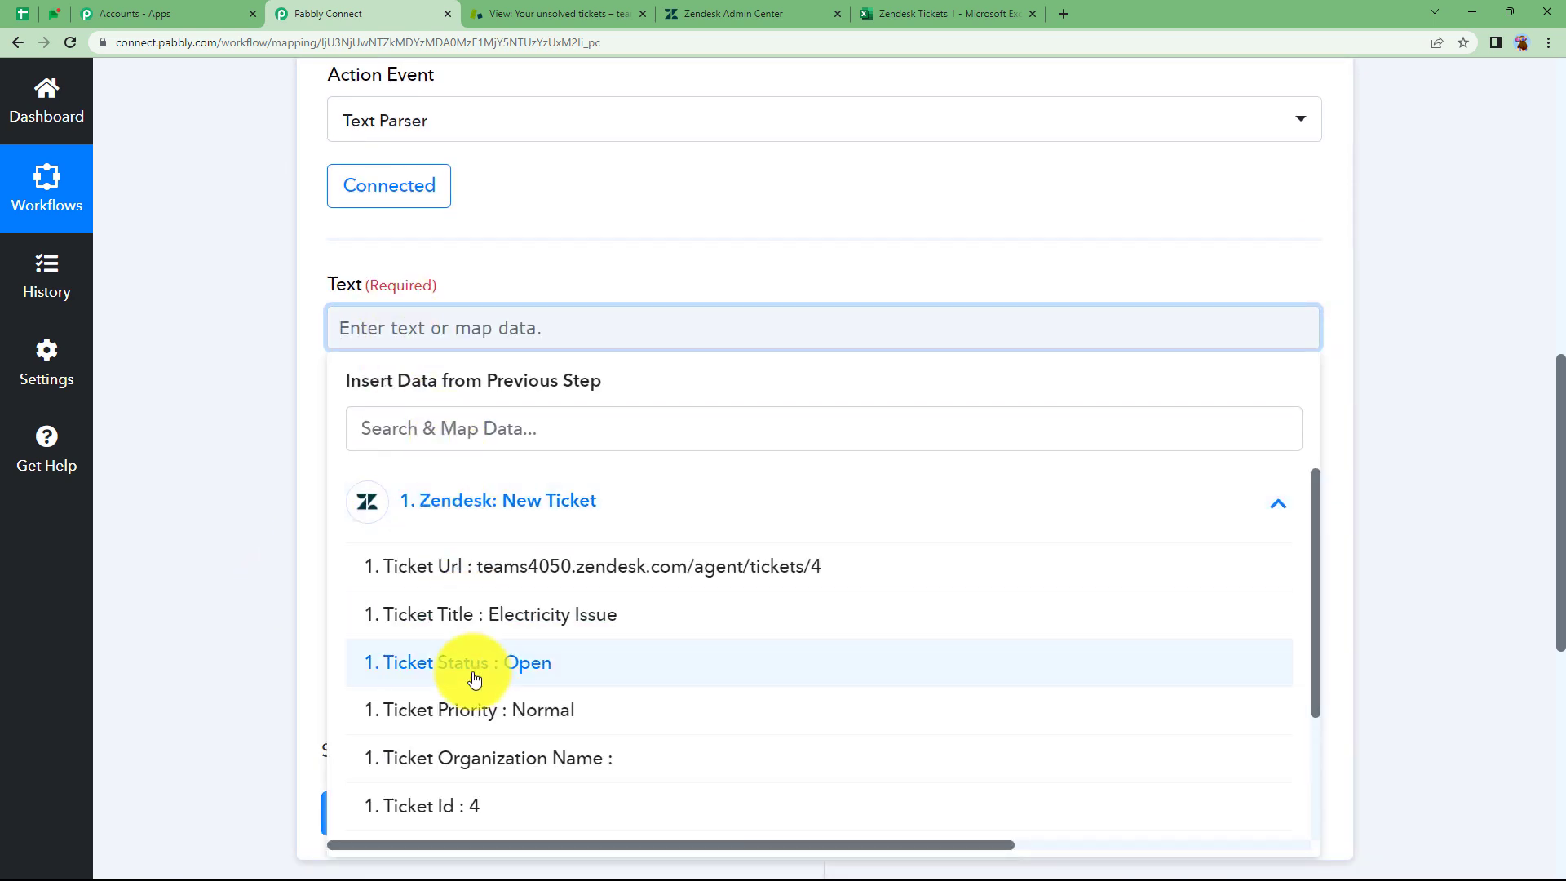
scroll(475, 682, down, 3)
click(486, 708)
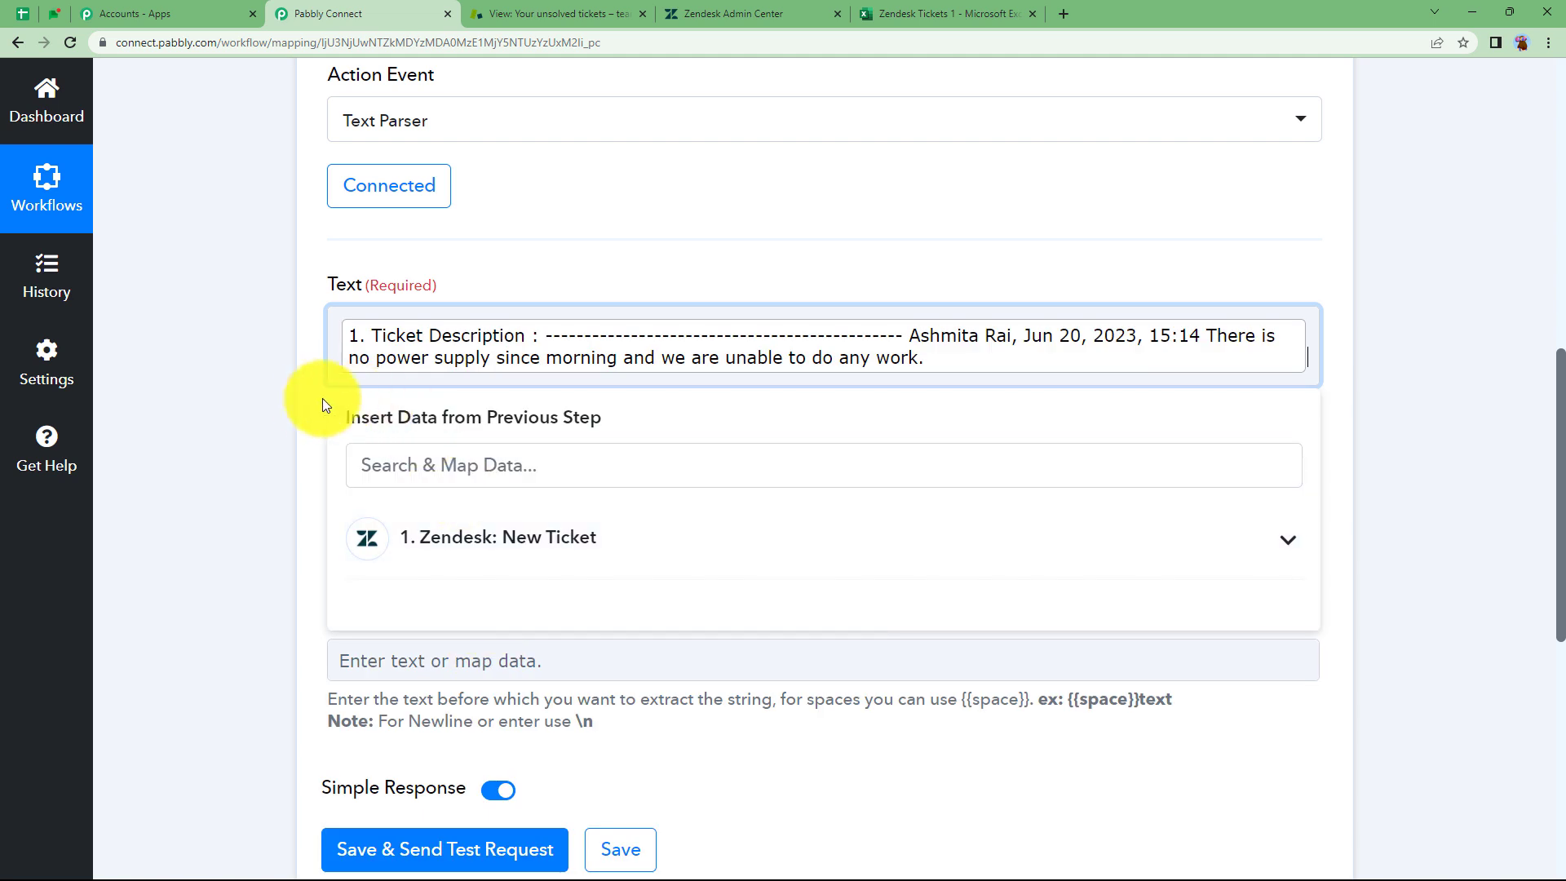
click(323, 399)
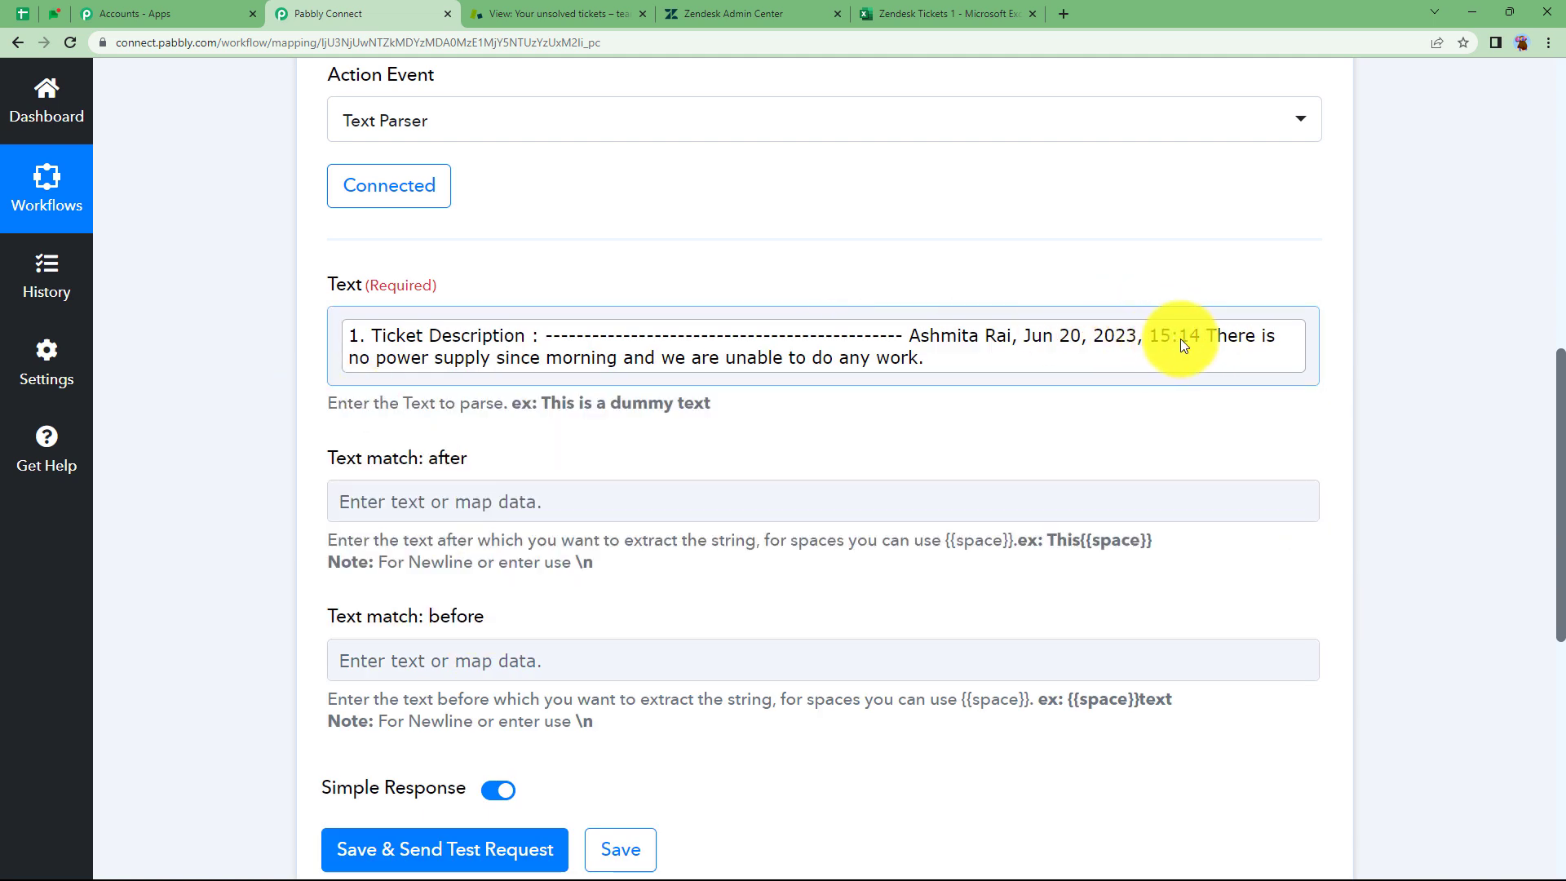
Step: Set the Text Parser's Text match: after value to 15:14, leave the before value empty, and save and send a test request
click(518, 499)
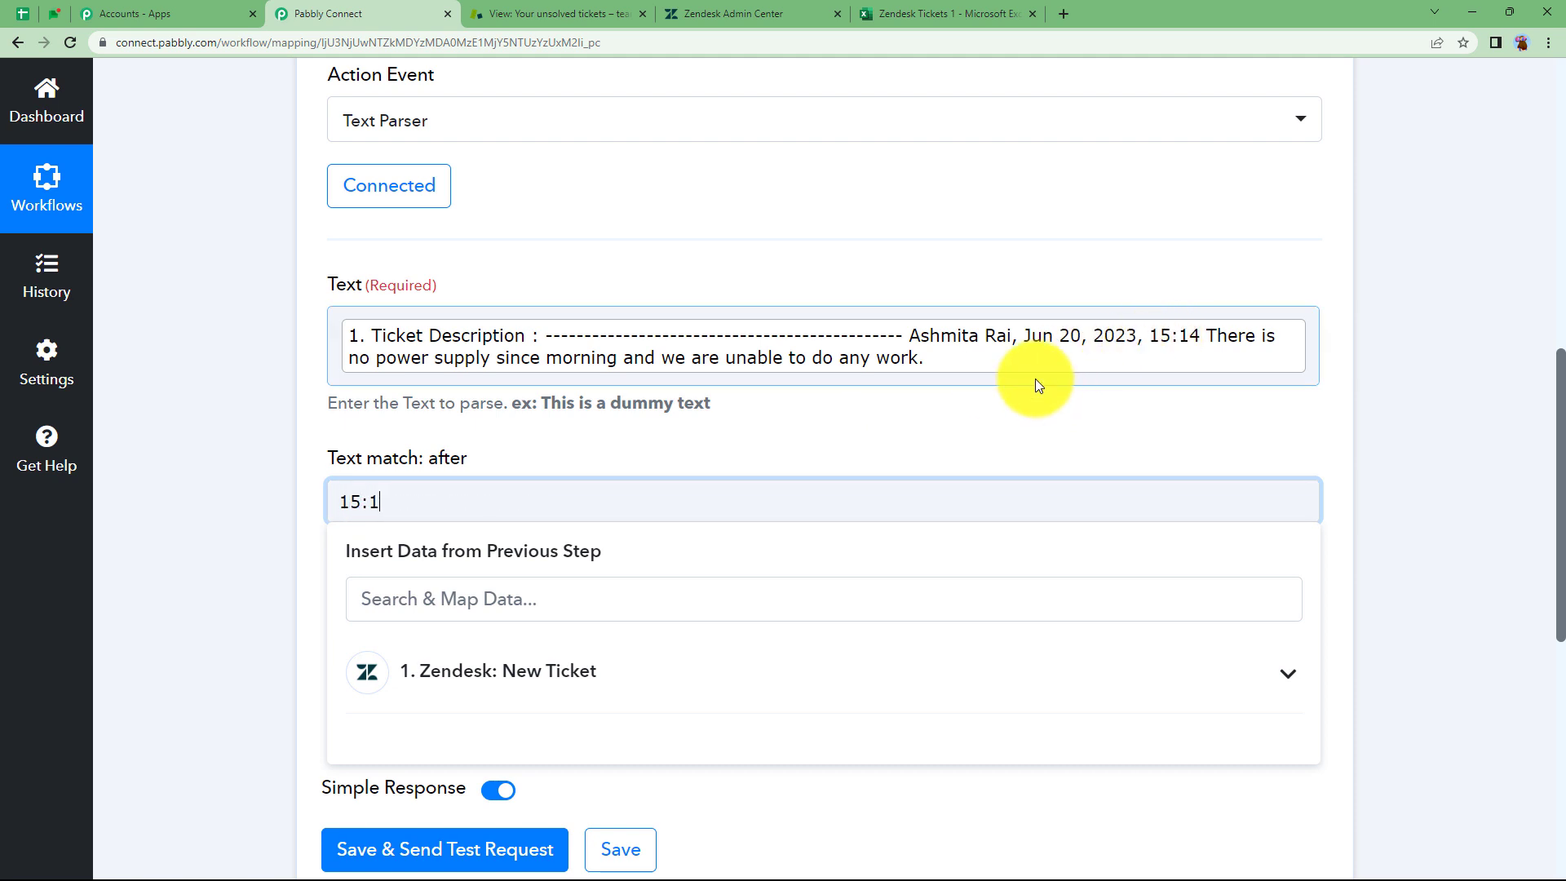
text(15:14)
click(310, 521)
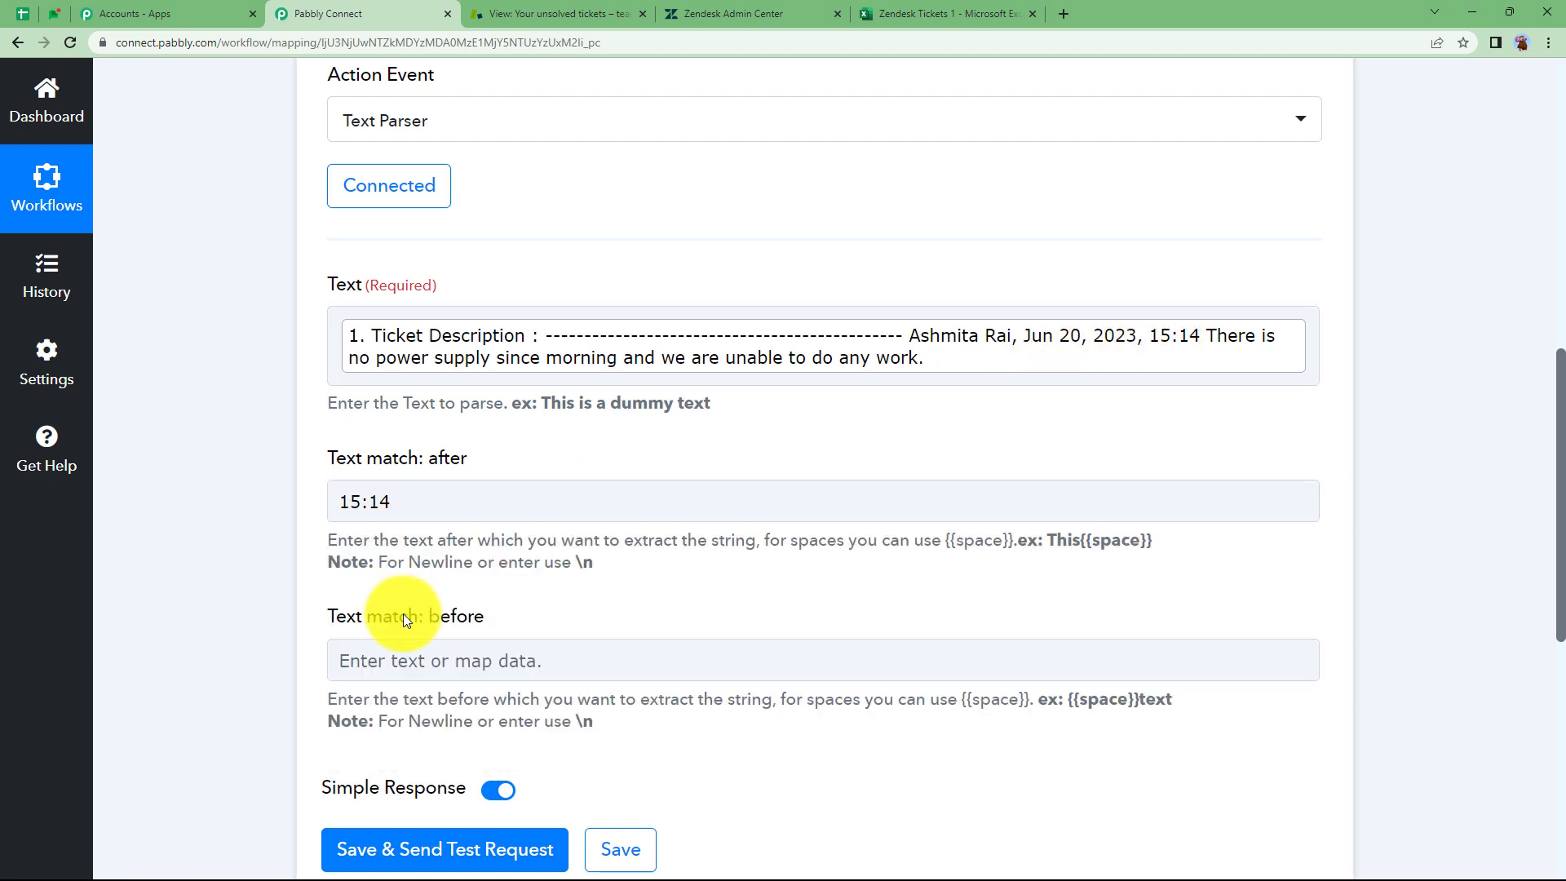
click(403, 661)
click(323, 670)
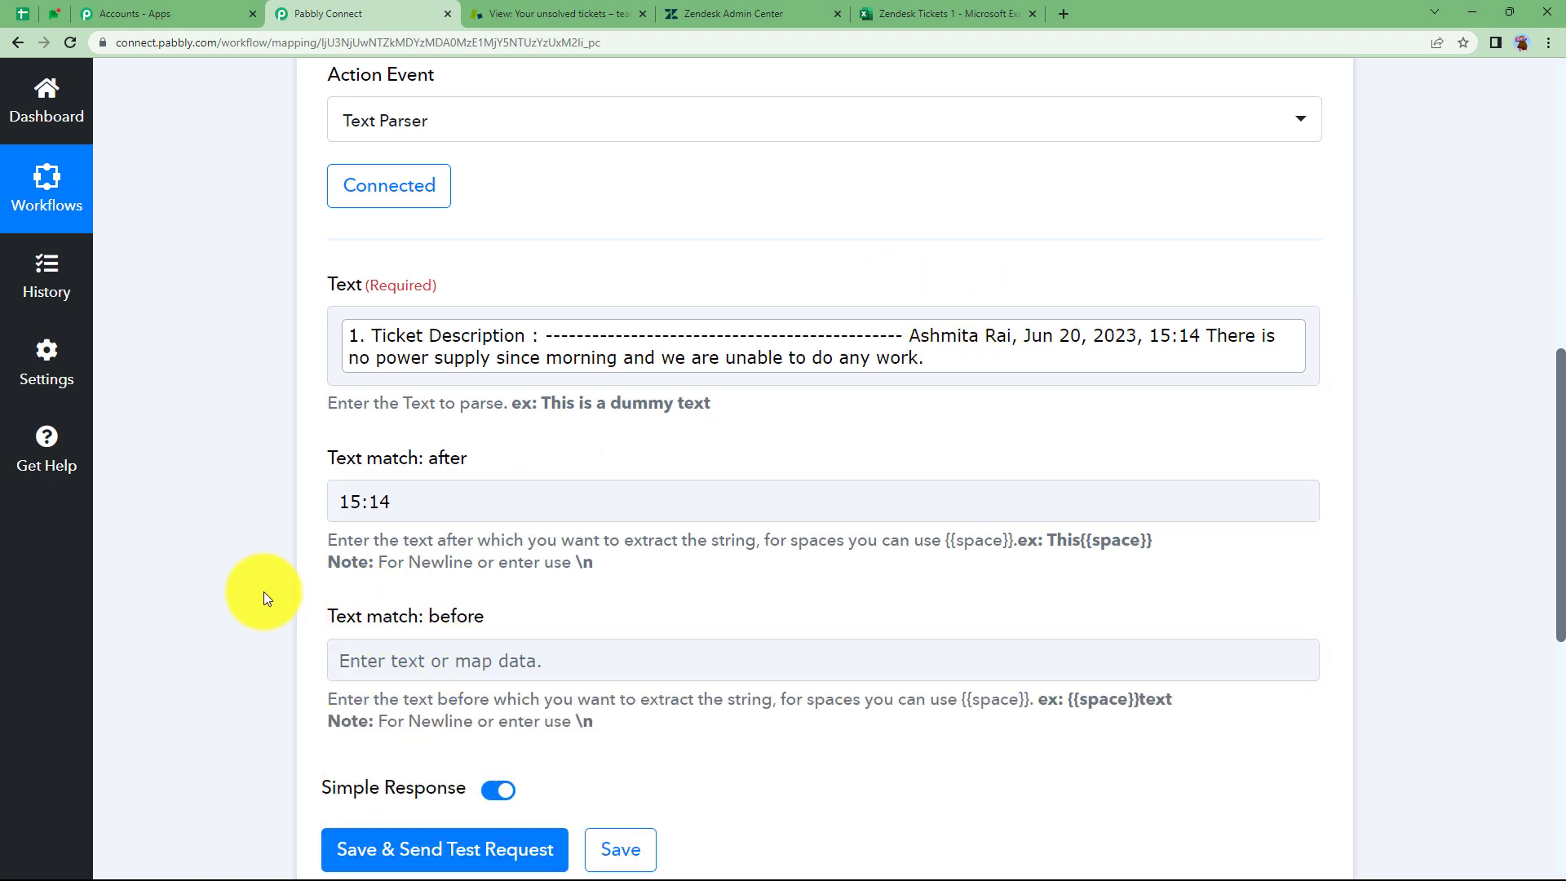
scroll(327, 601, down, 3)
click(379, 607)
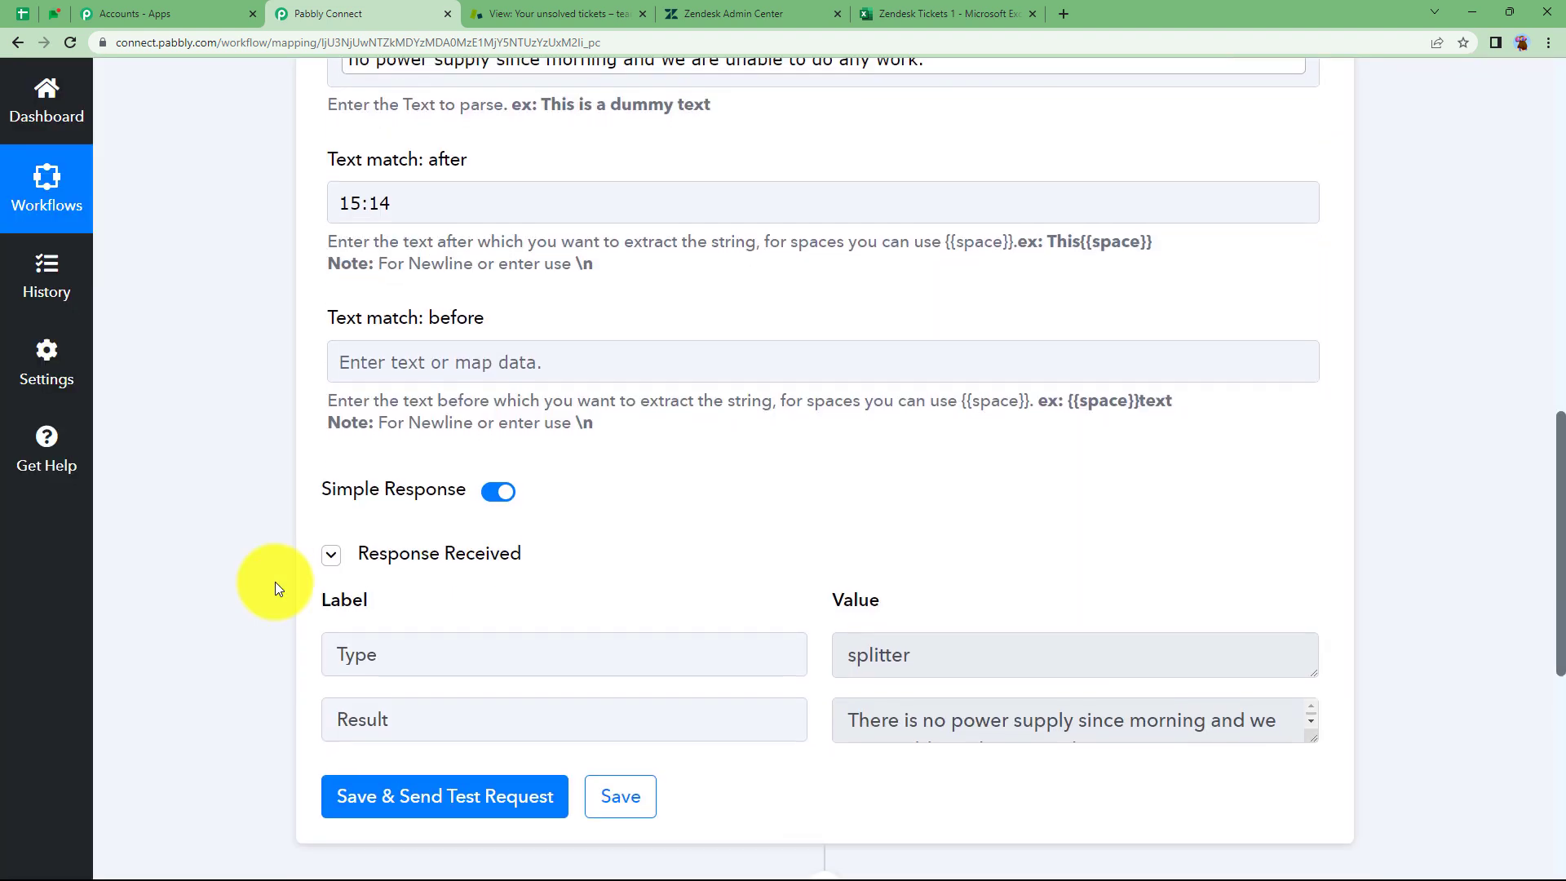
Step: Enlarge the Result box to read the parsed text in full, and collapse the Text Formatter action step
scroll(276, 581, down, 2)
drag(1317, 549, 1318, 645)
drag(1089, 560, 770, 514)
click(750, 605)
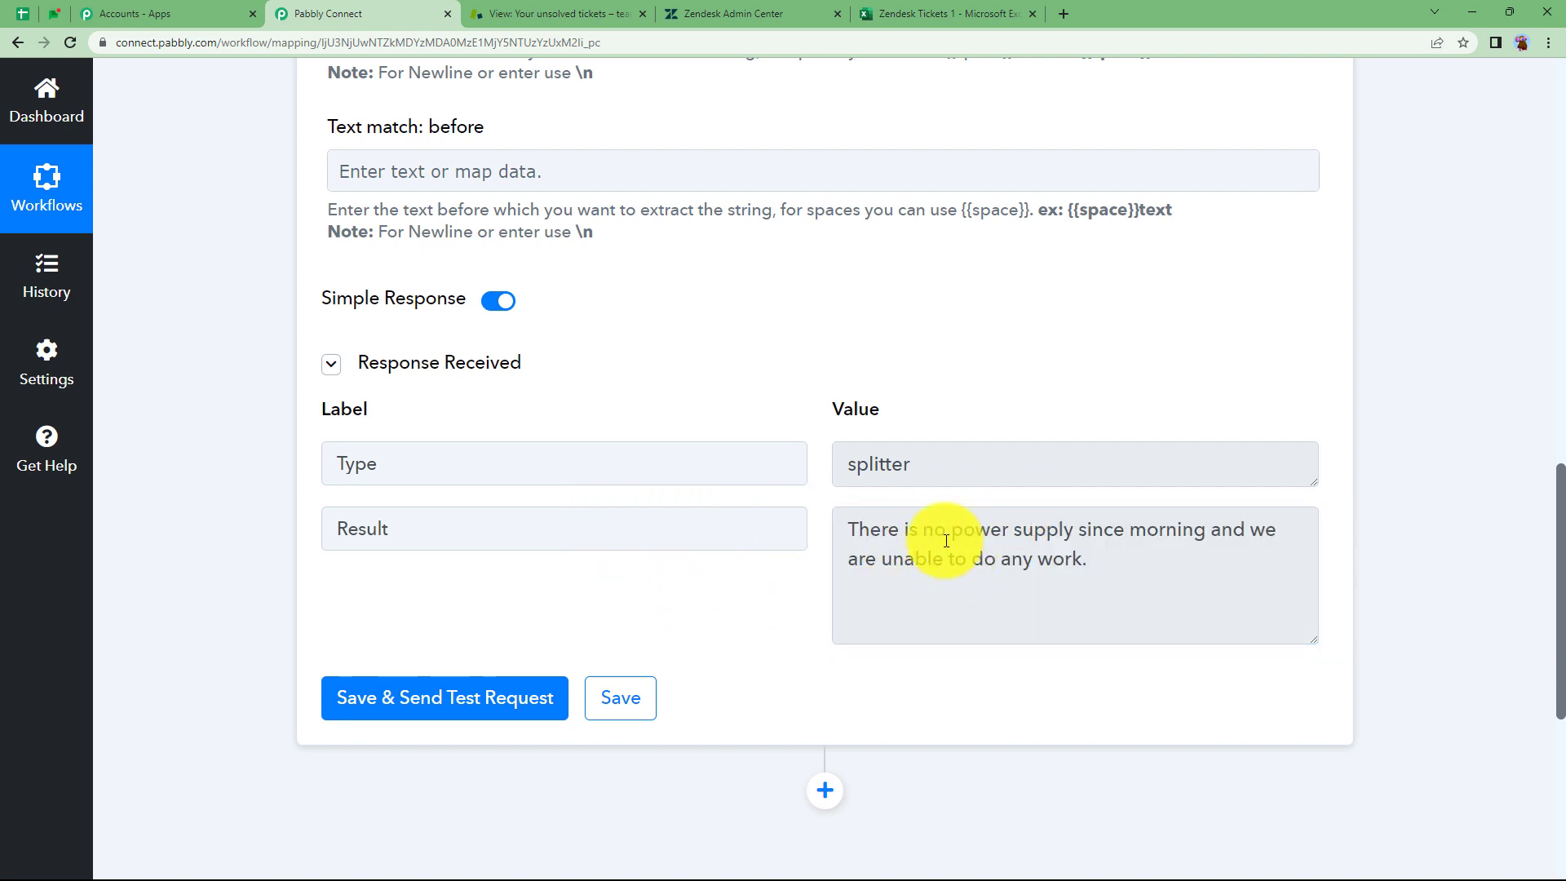
scroll(827, 346, up, 10)
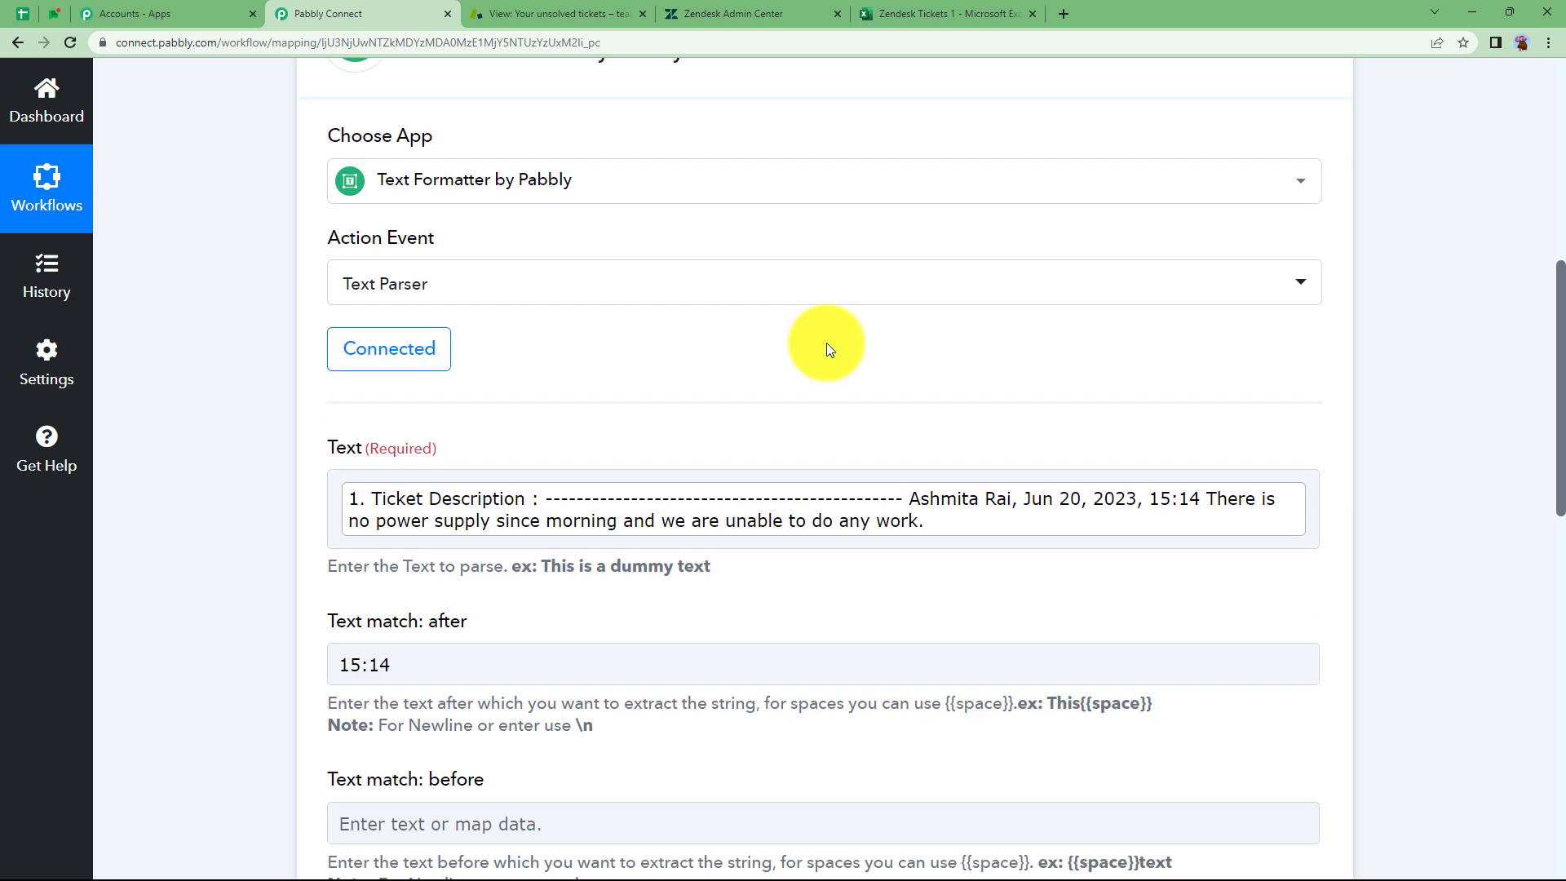
click(827, 351)
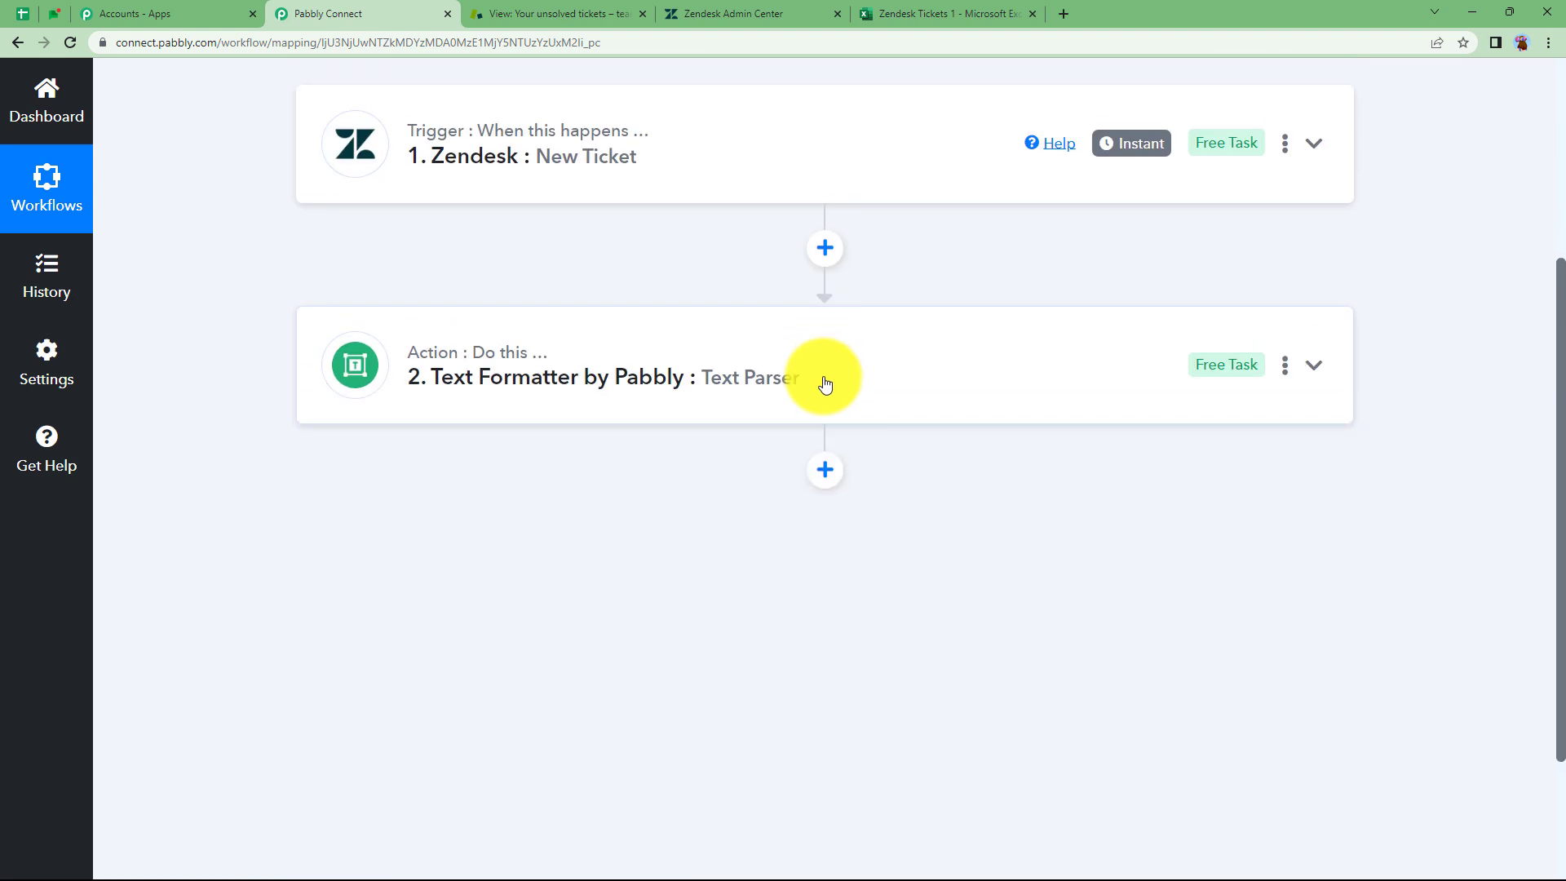
Step: Add a third workflow step using Microsoft Excel with the Add Row To Worksheet action event
click(825, 466)
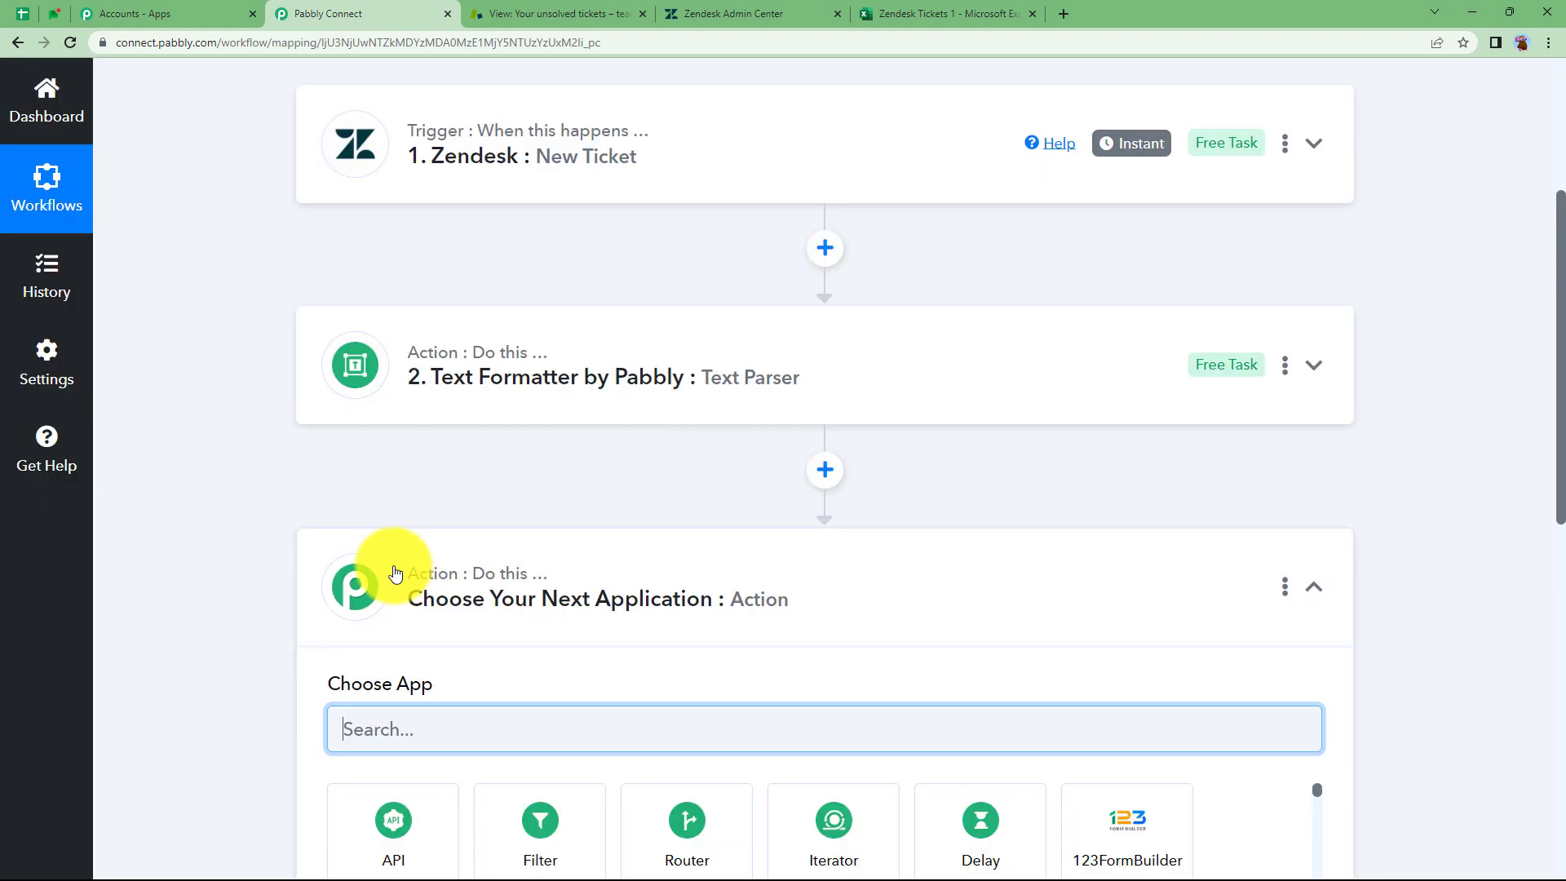
text(exc)
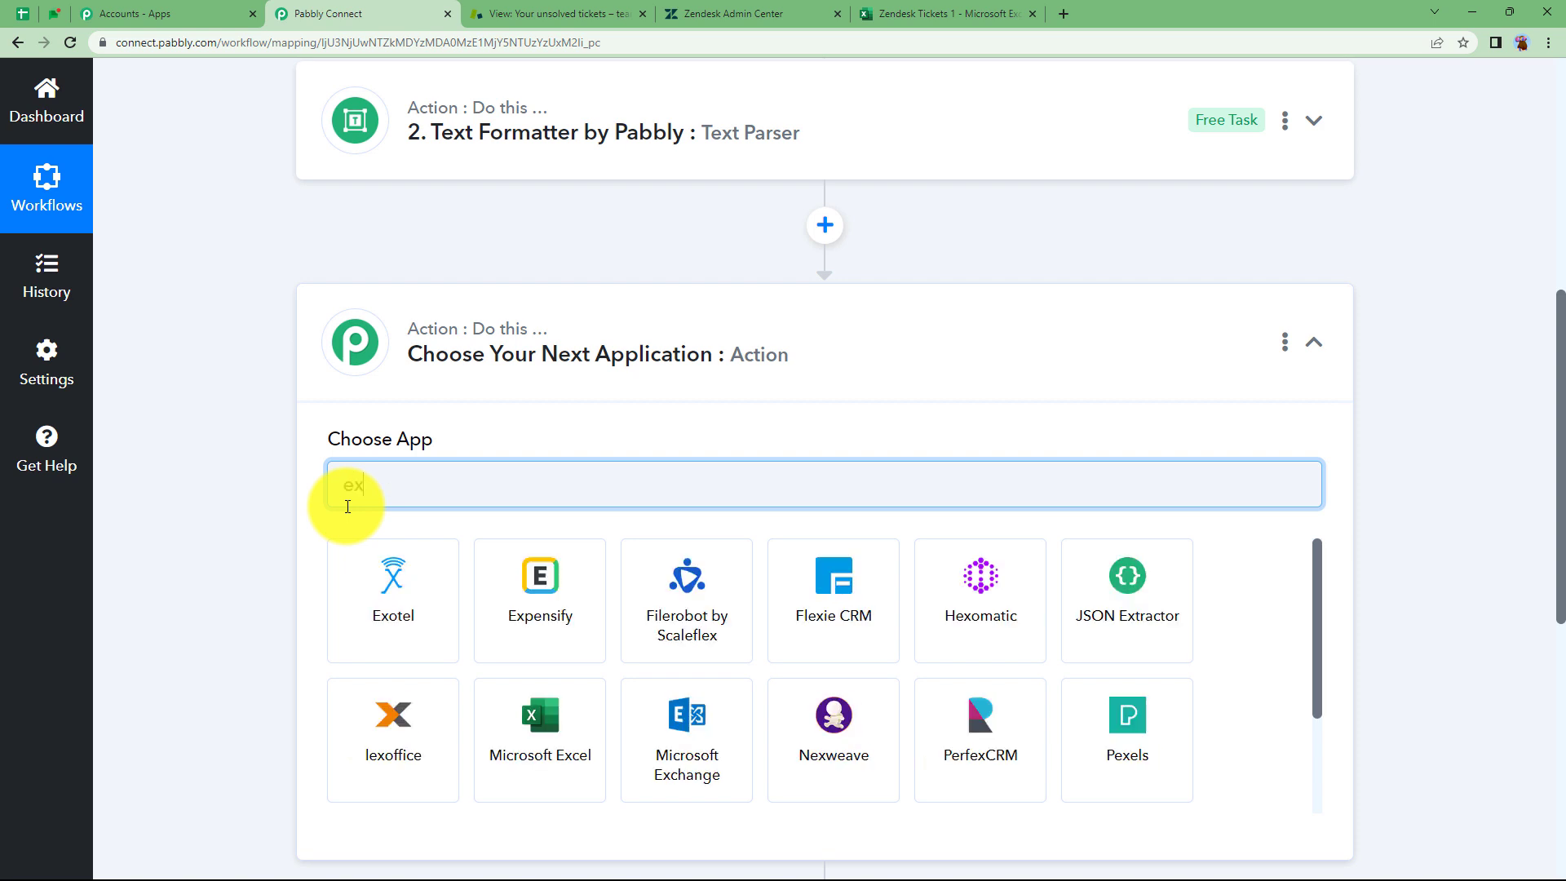
click(394, 571)
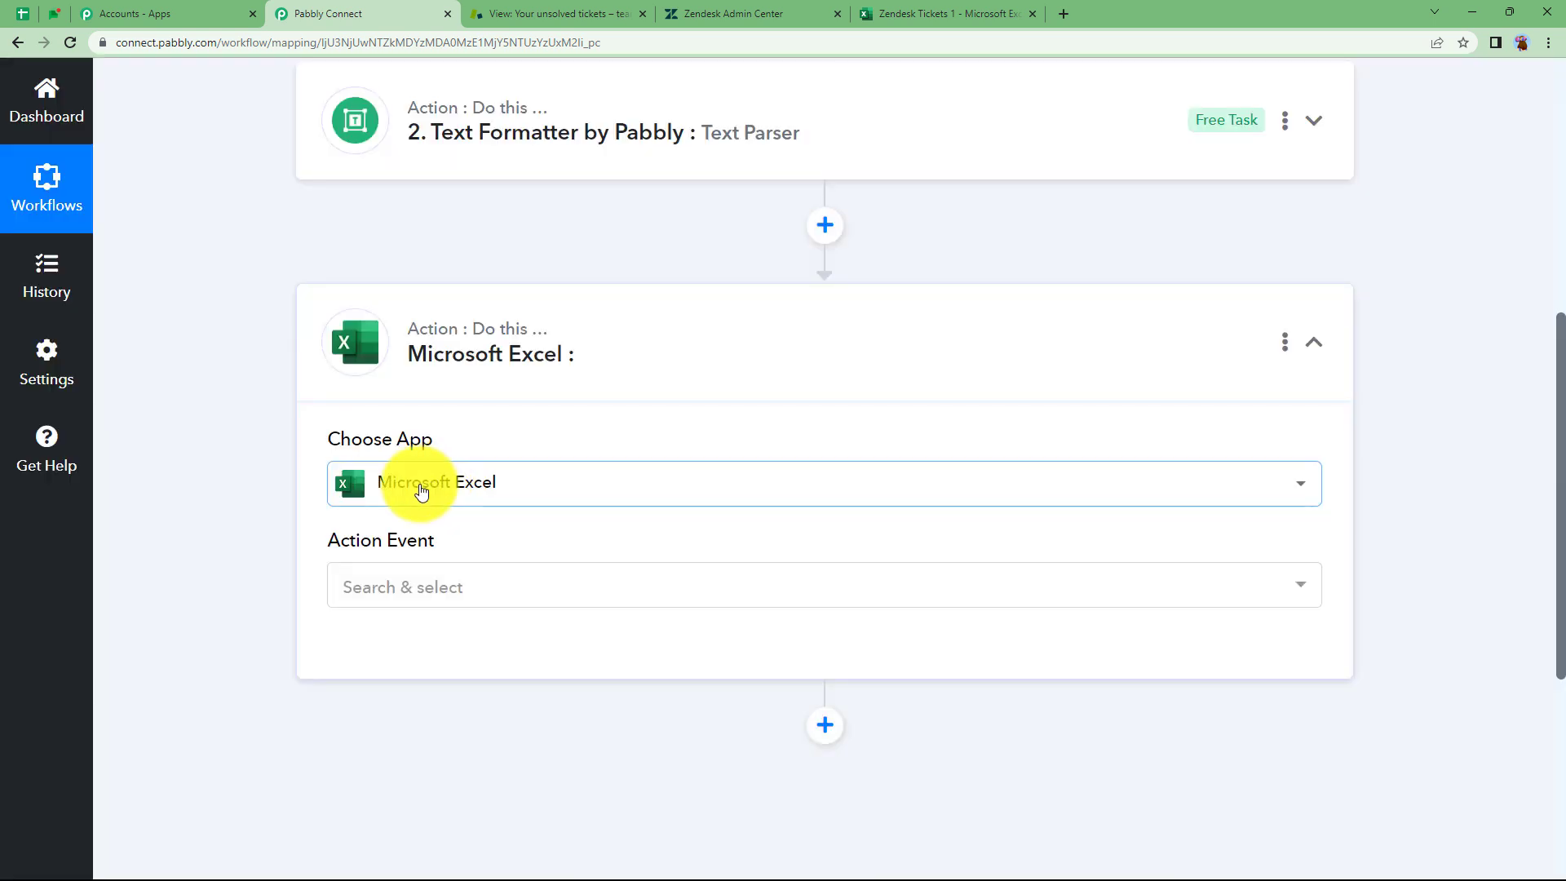
click(433, 593)
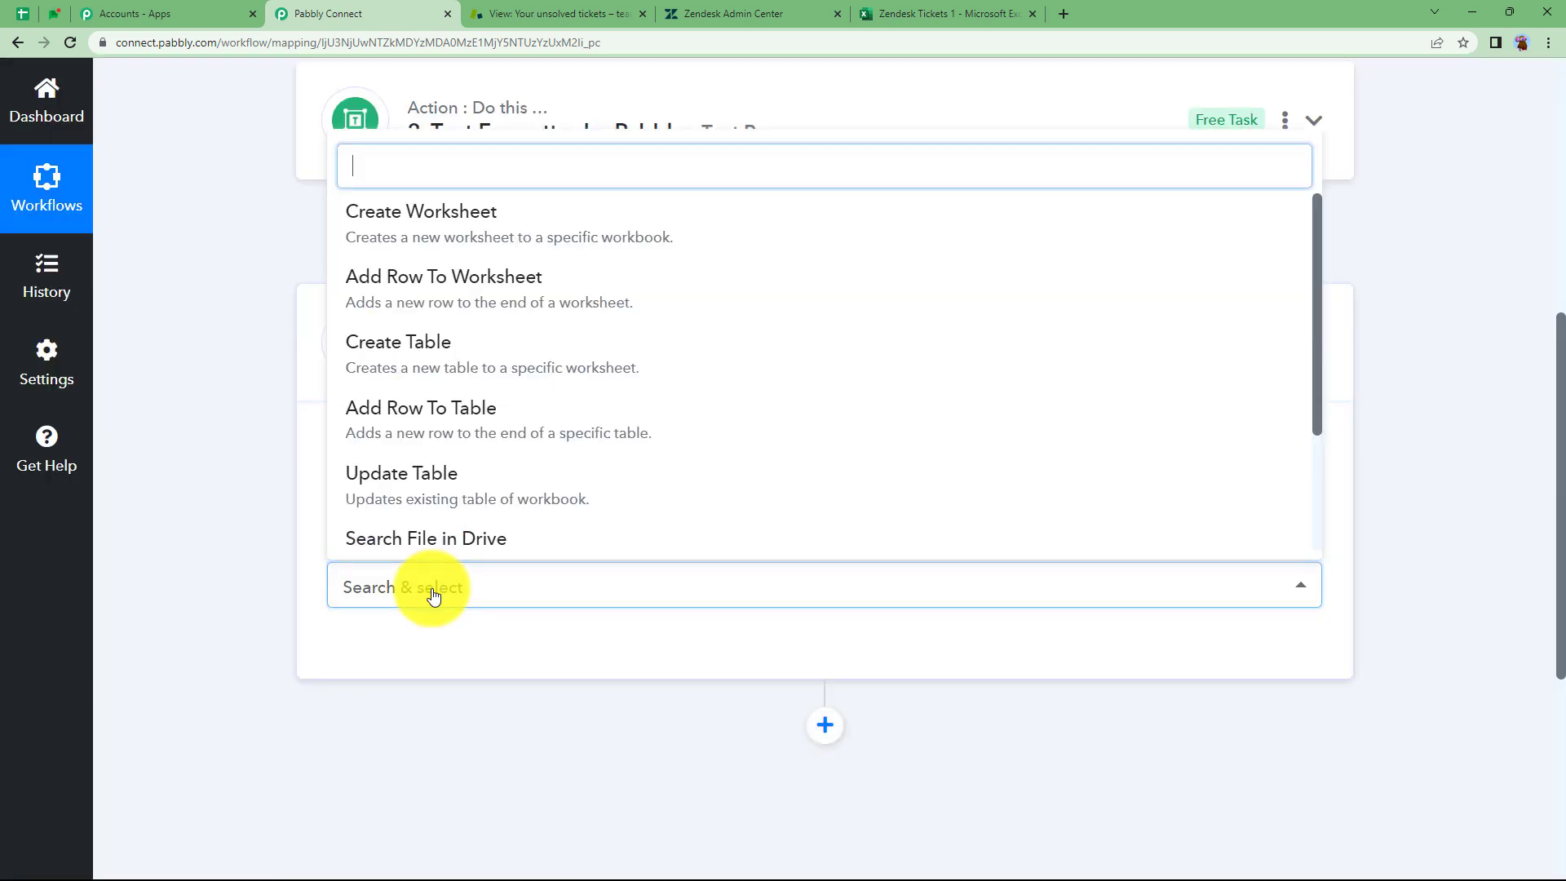
click(480, 310)
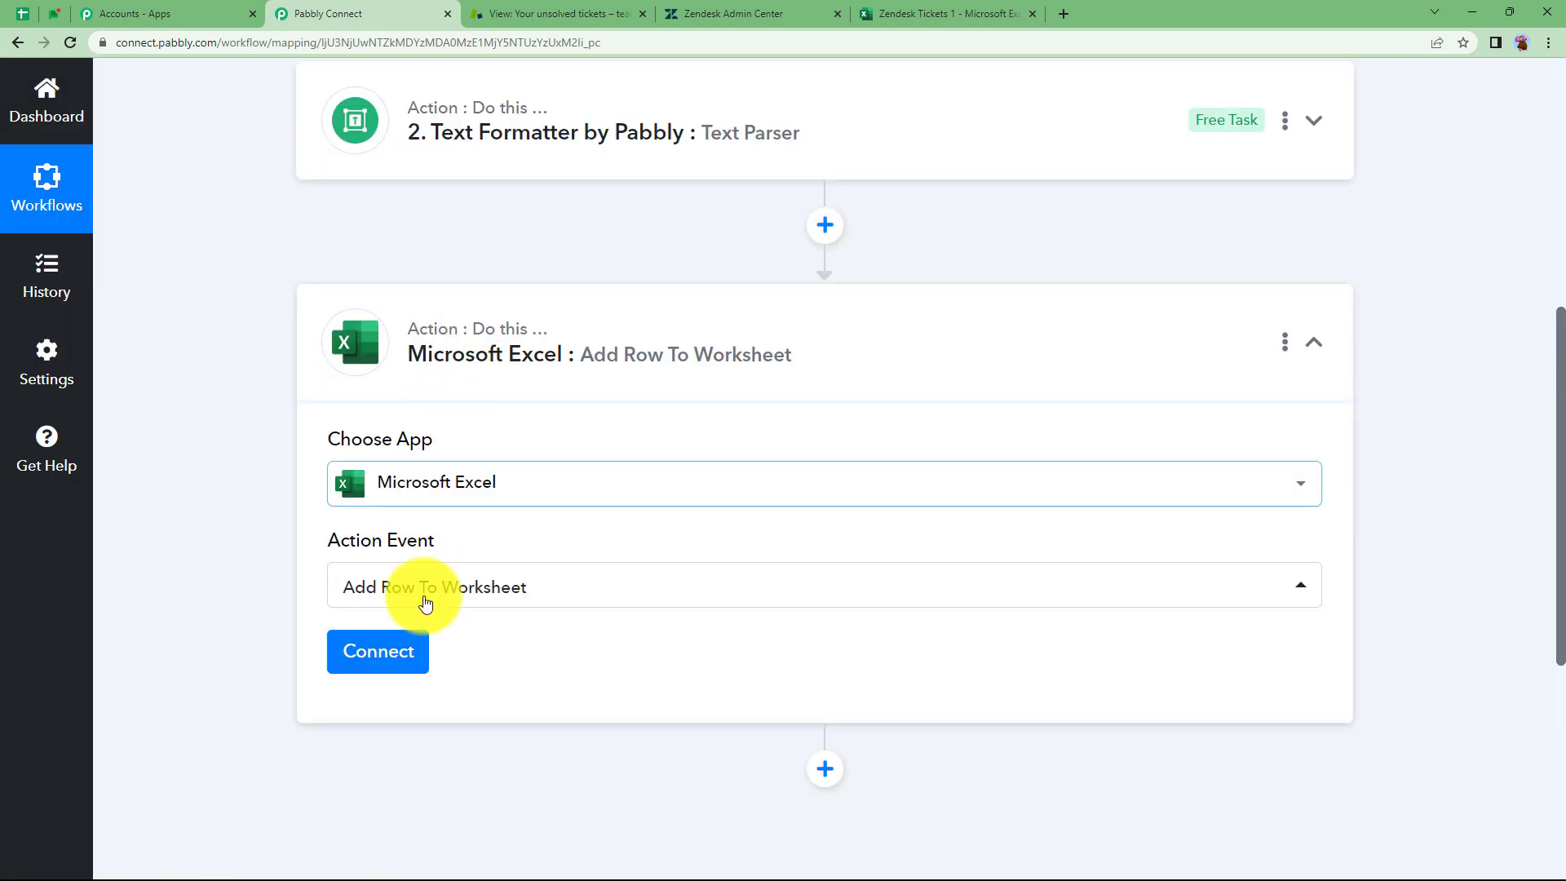
Step: Connect the Excel action through a new Microsoft Excel connection, accepting the access permissions Pabbly Connect requests
click(379, 667)
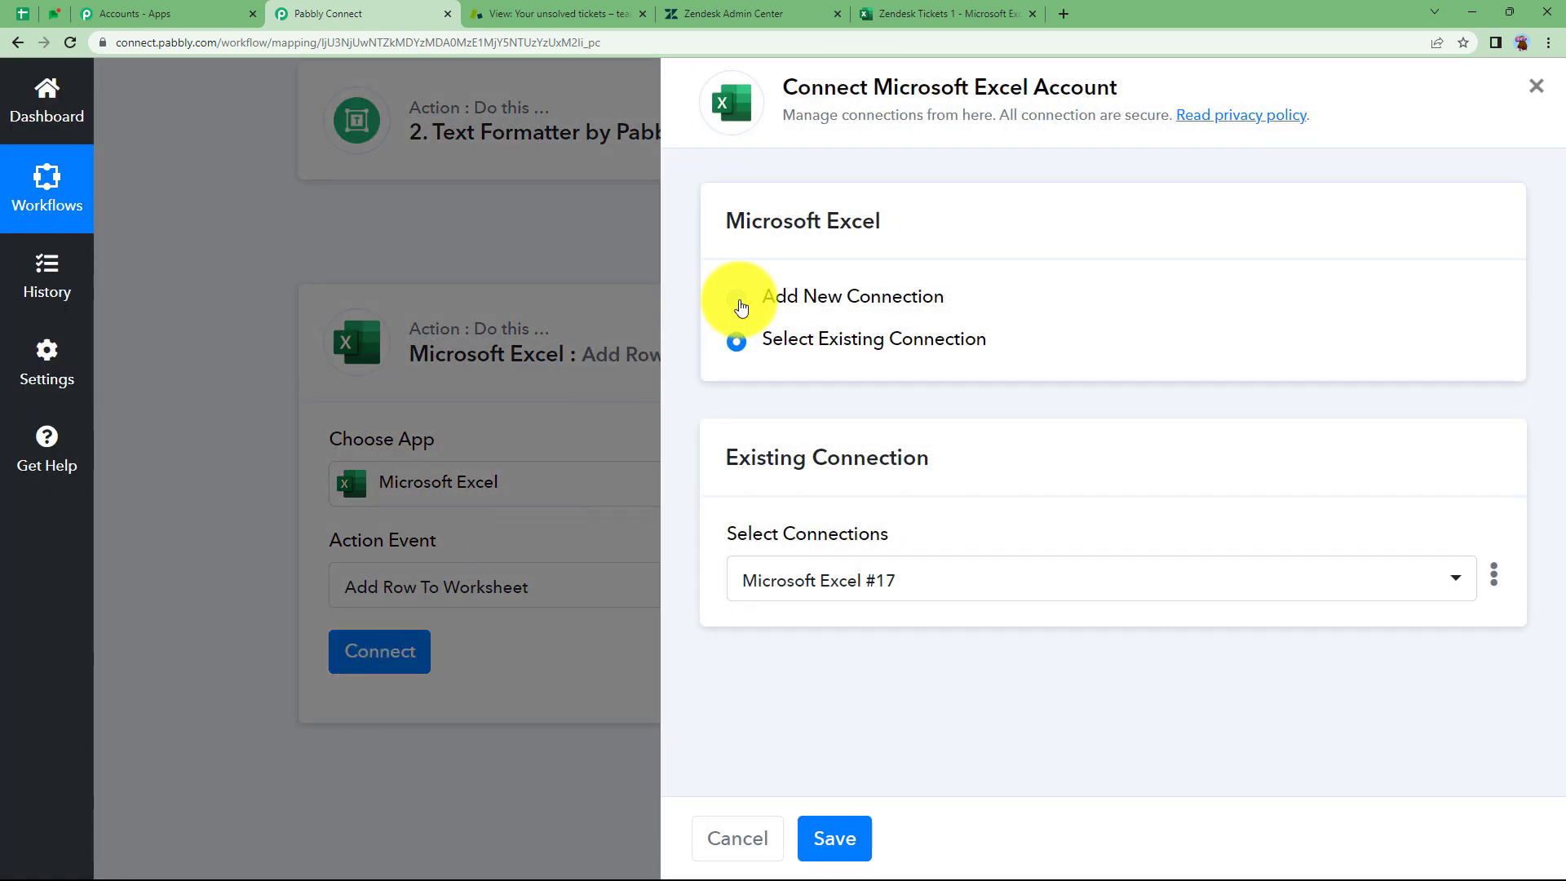
click(737, 298)
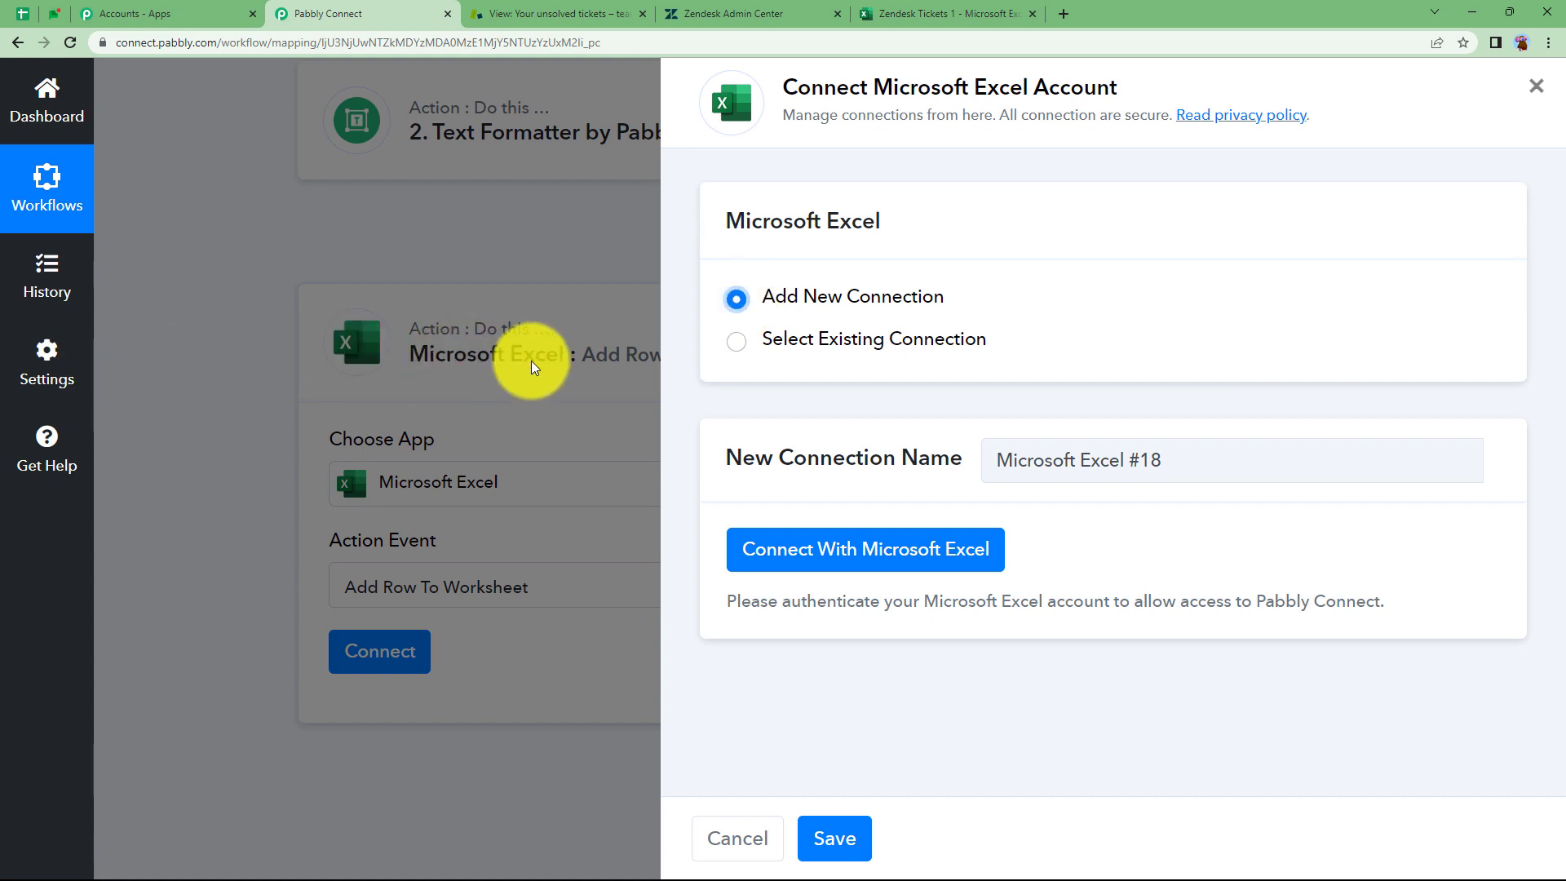
click(814, 571)
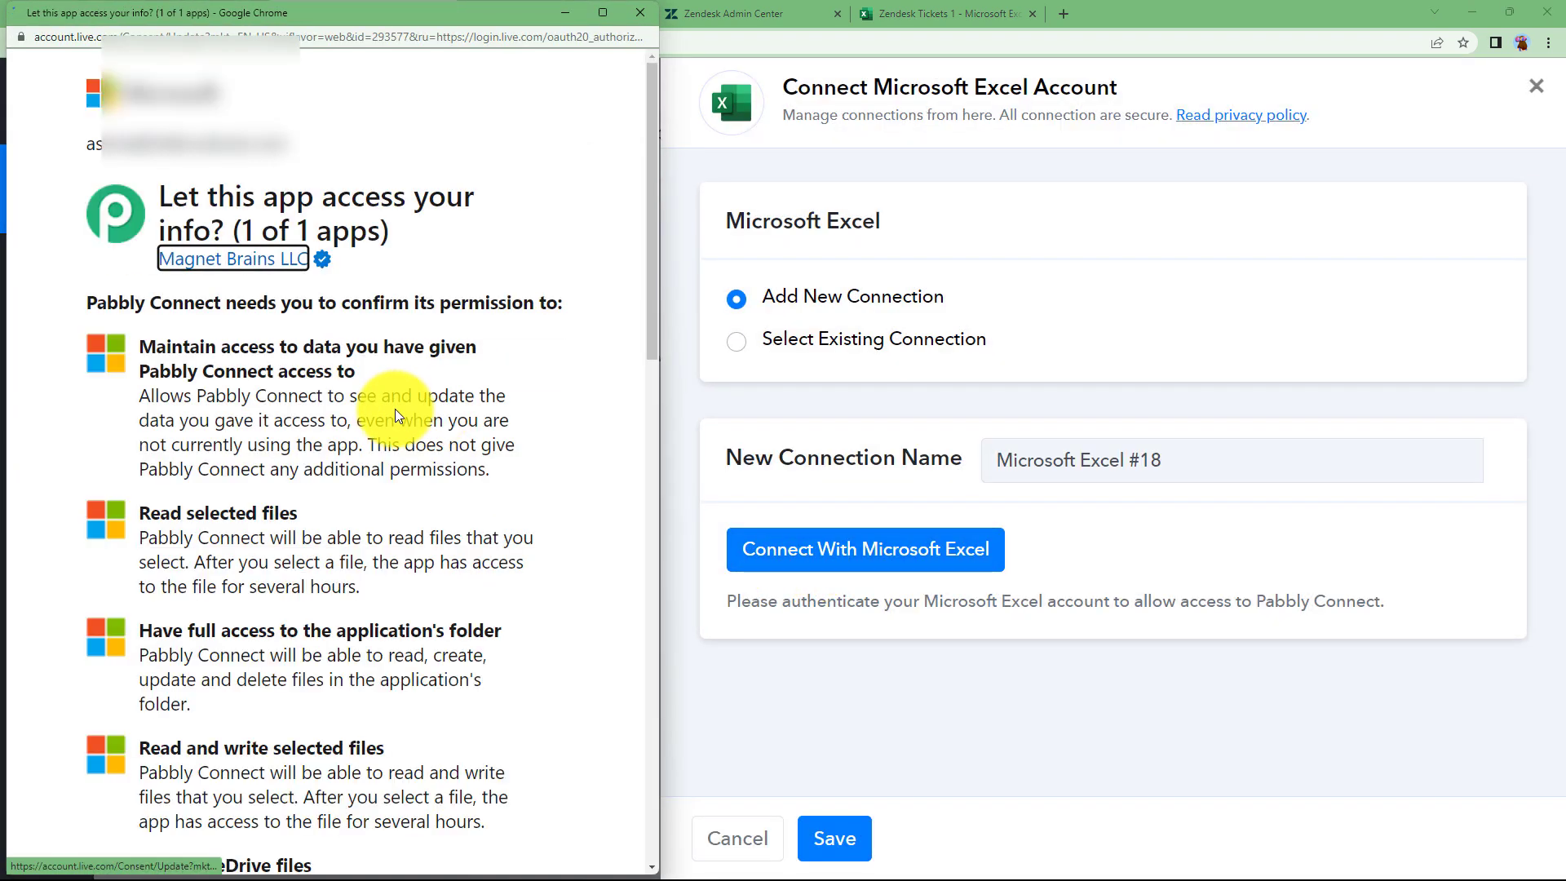
scroll(396, 411, down, 10)
scroll(395, 409, down, 6)
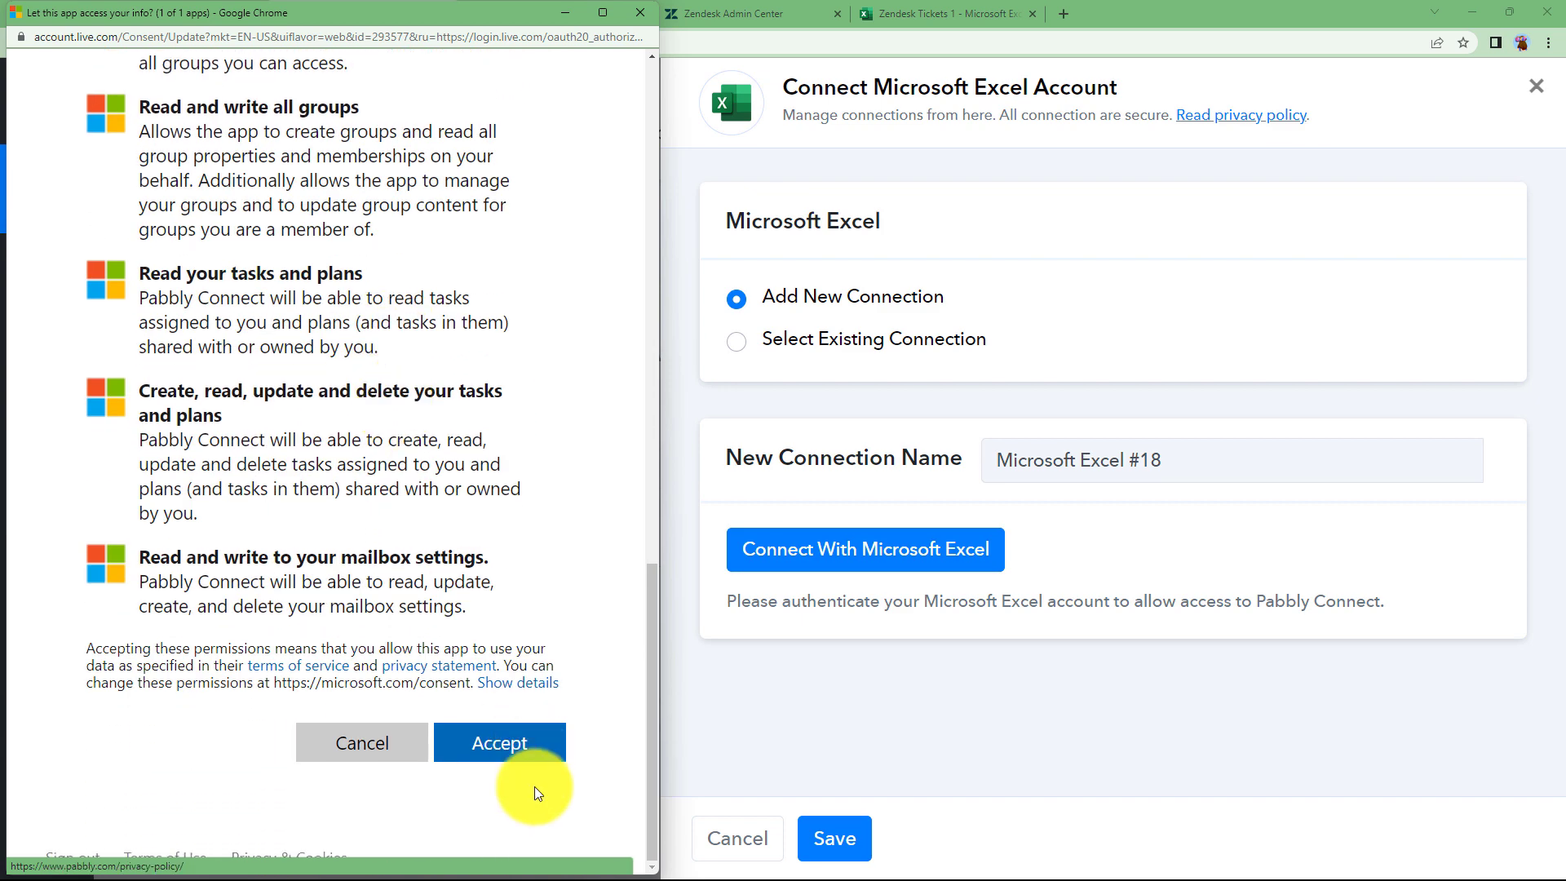
click(519, 759)
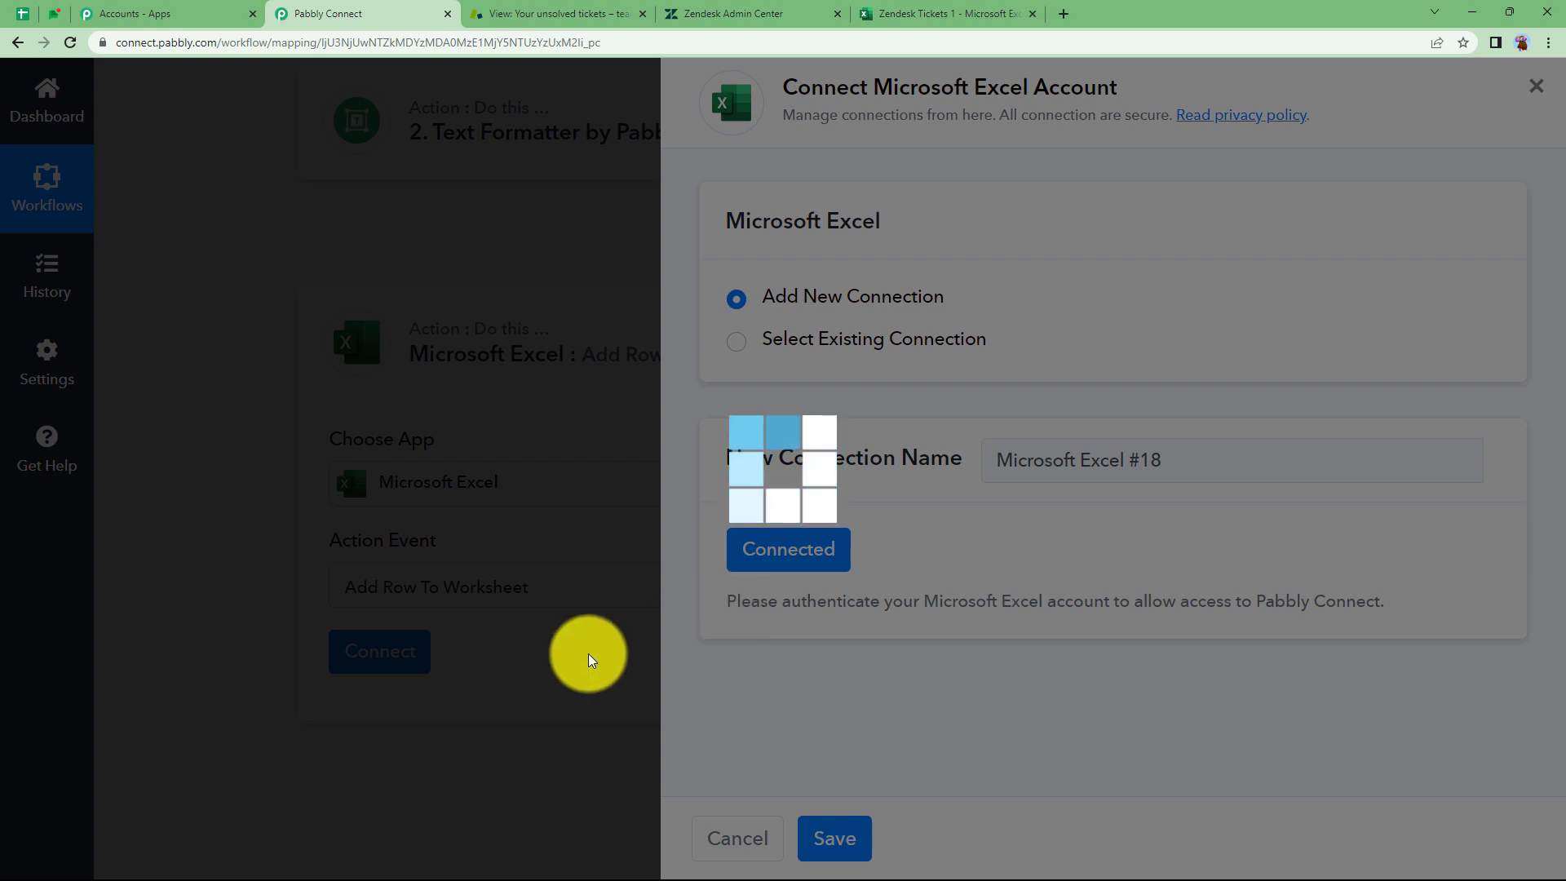
click(429, 649)
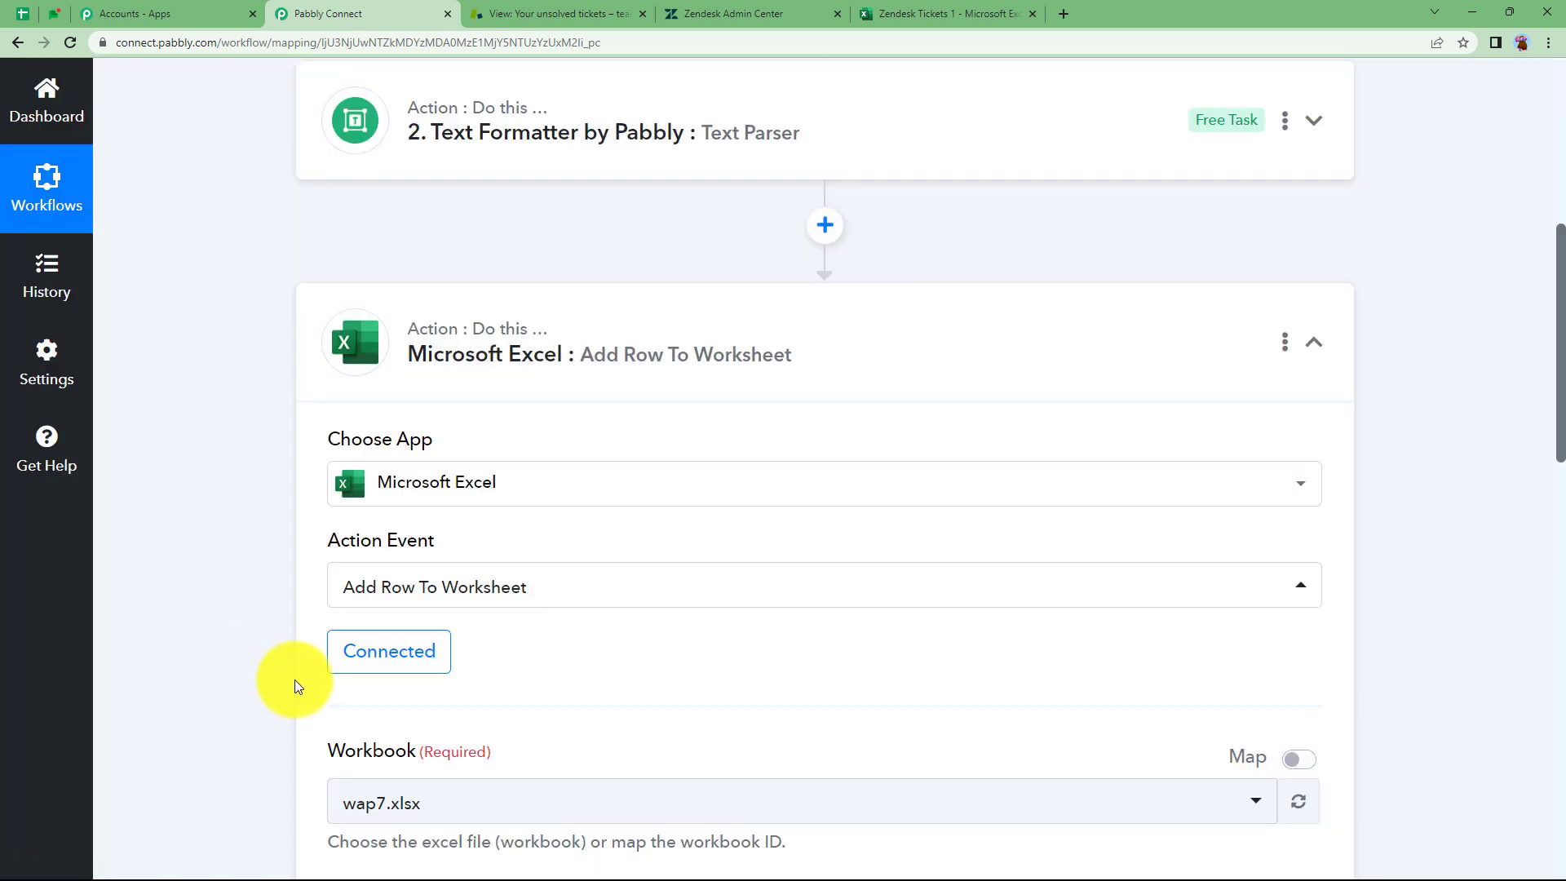
Step: Choose Zendesk Tickets 1.xlsx as the workbook for the Add Row To Worksheet action
scroll(343, 620, down, 3)
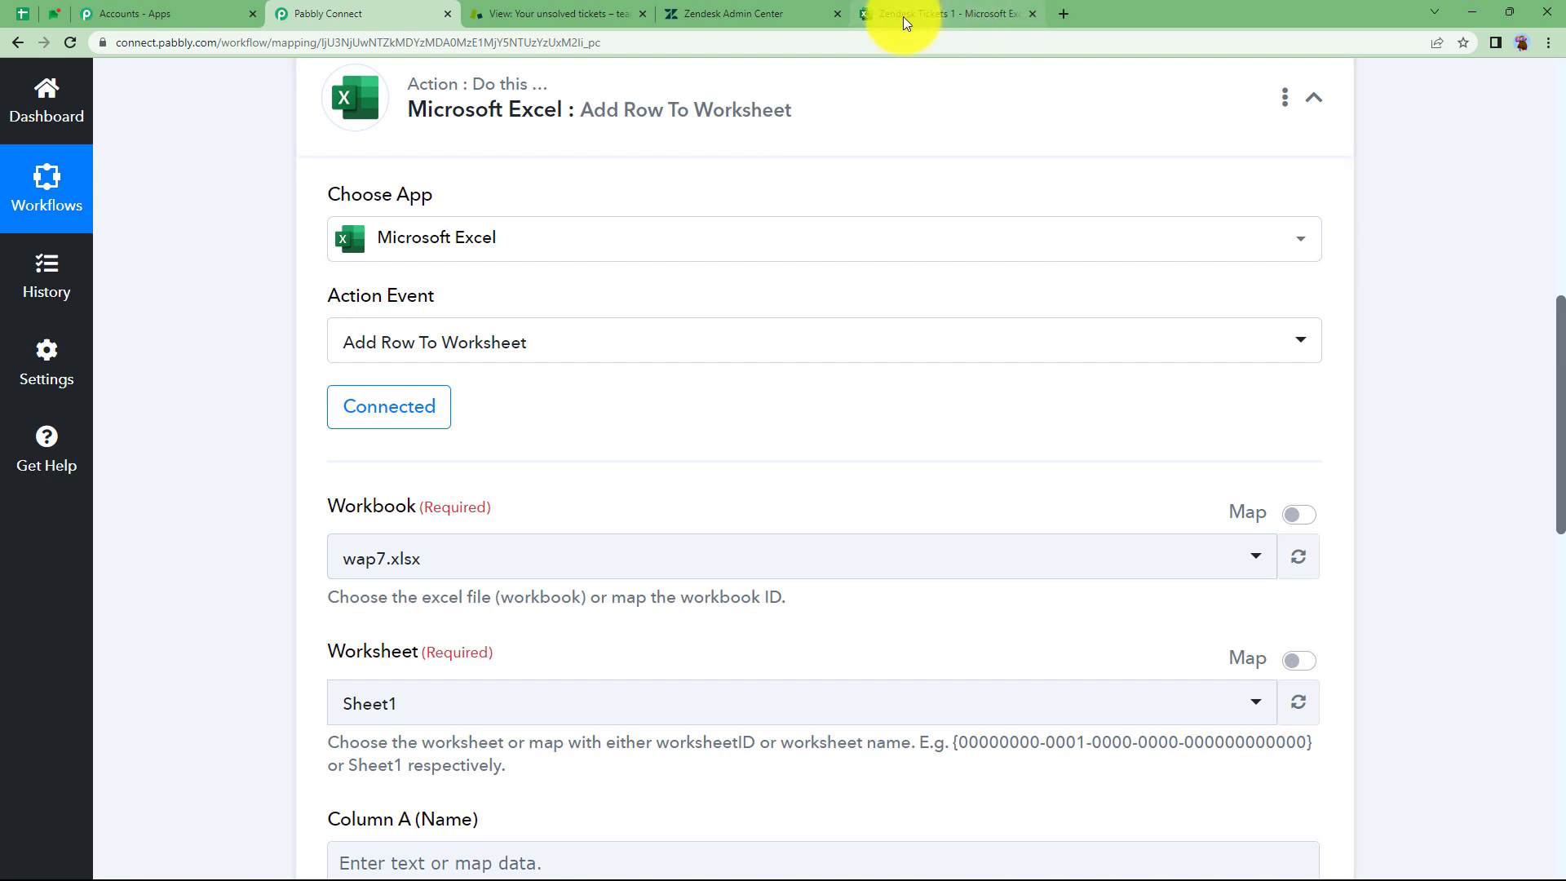
click(408, 579)
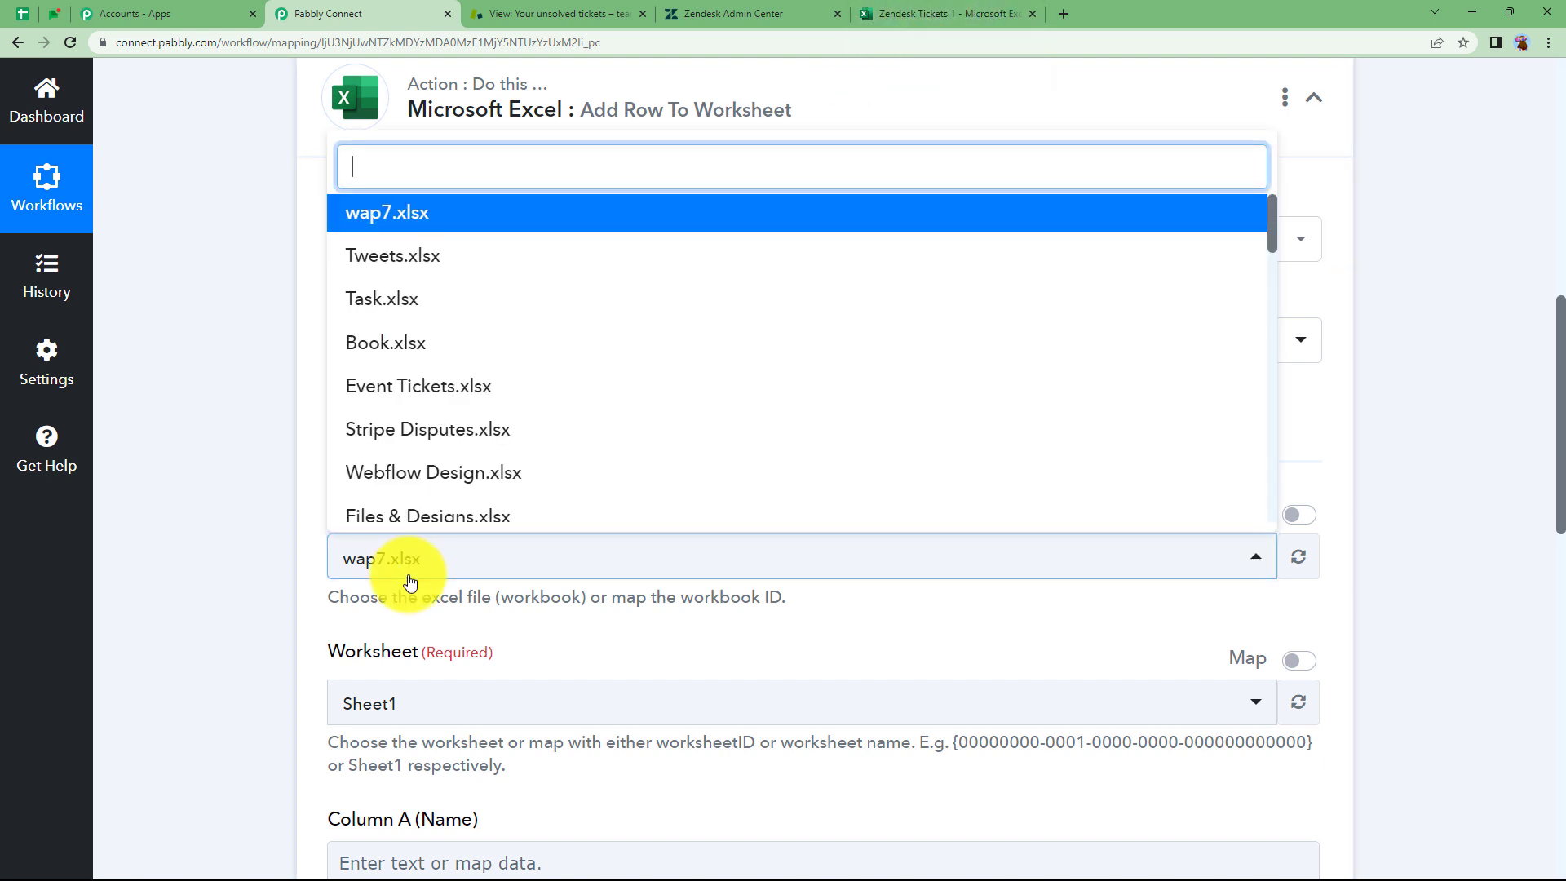
scroll(429, 409, down, 3)
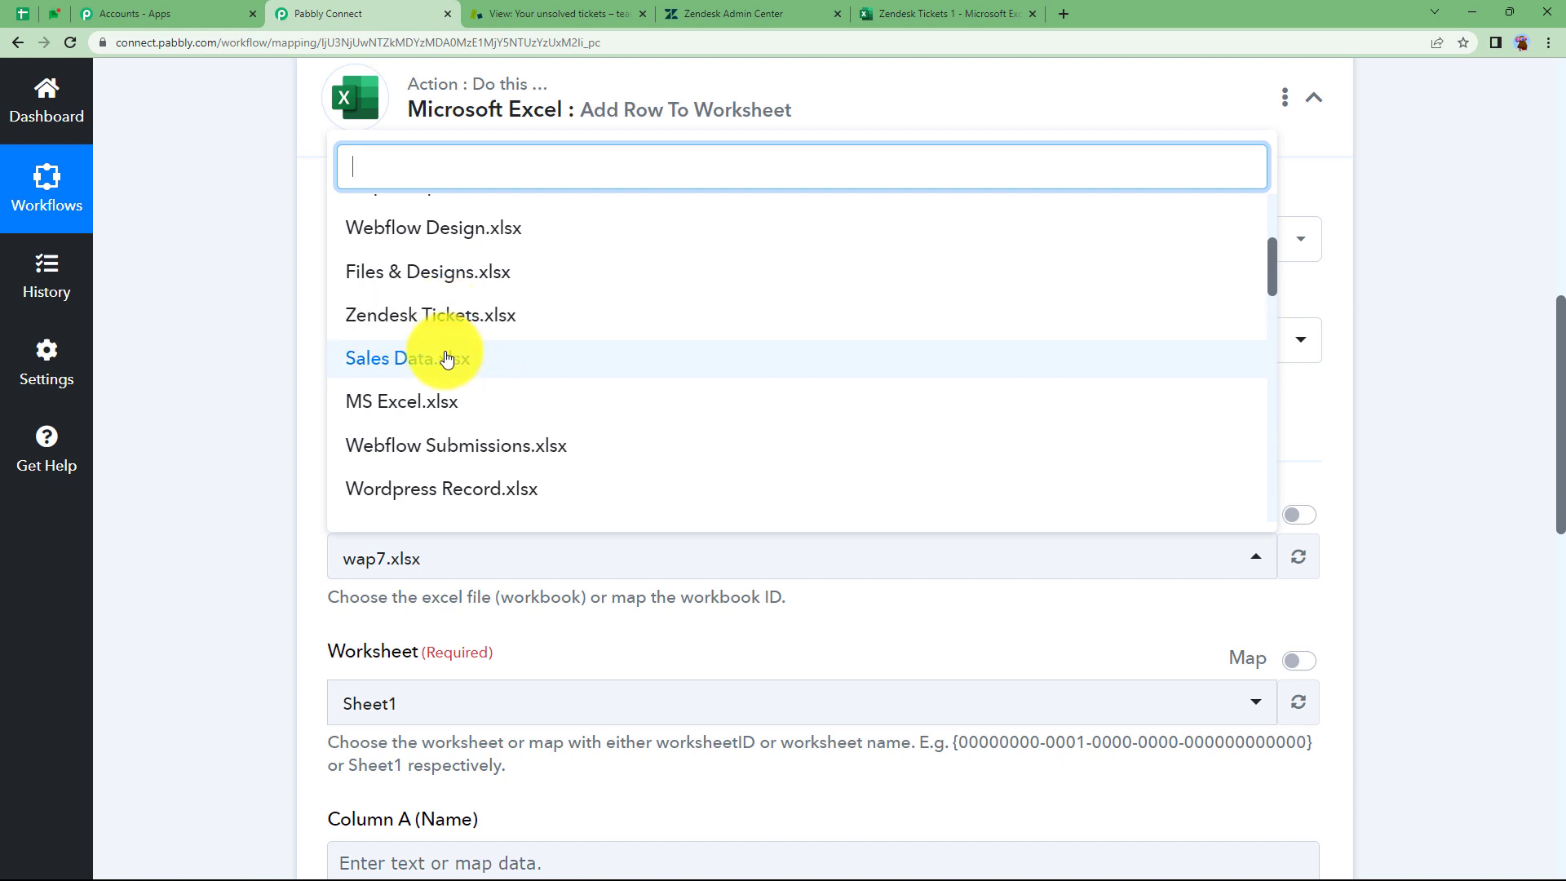
scroll(447, 359, down, 5)
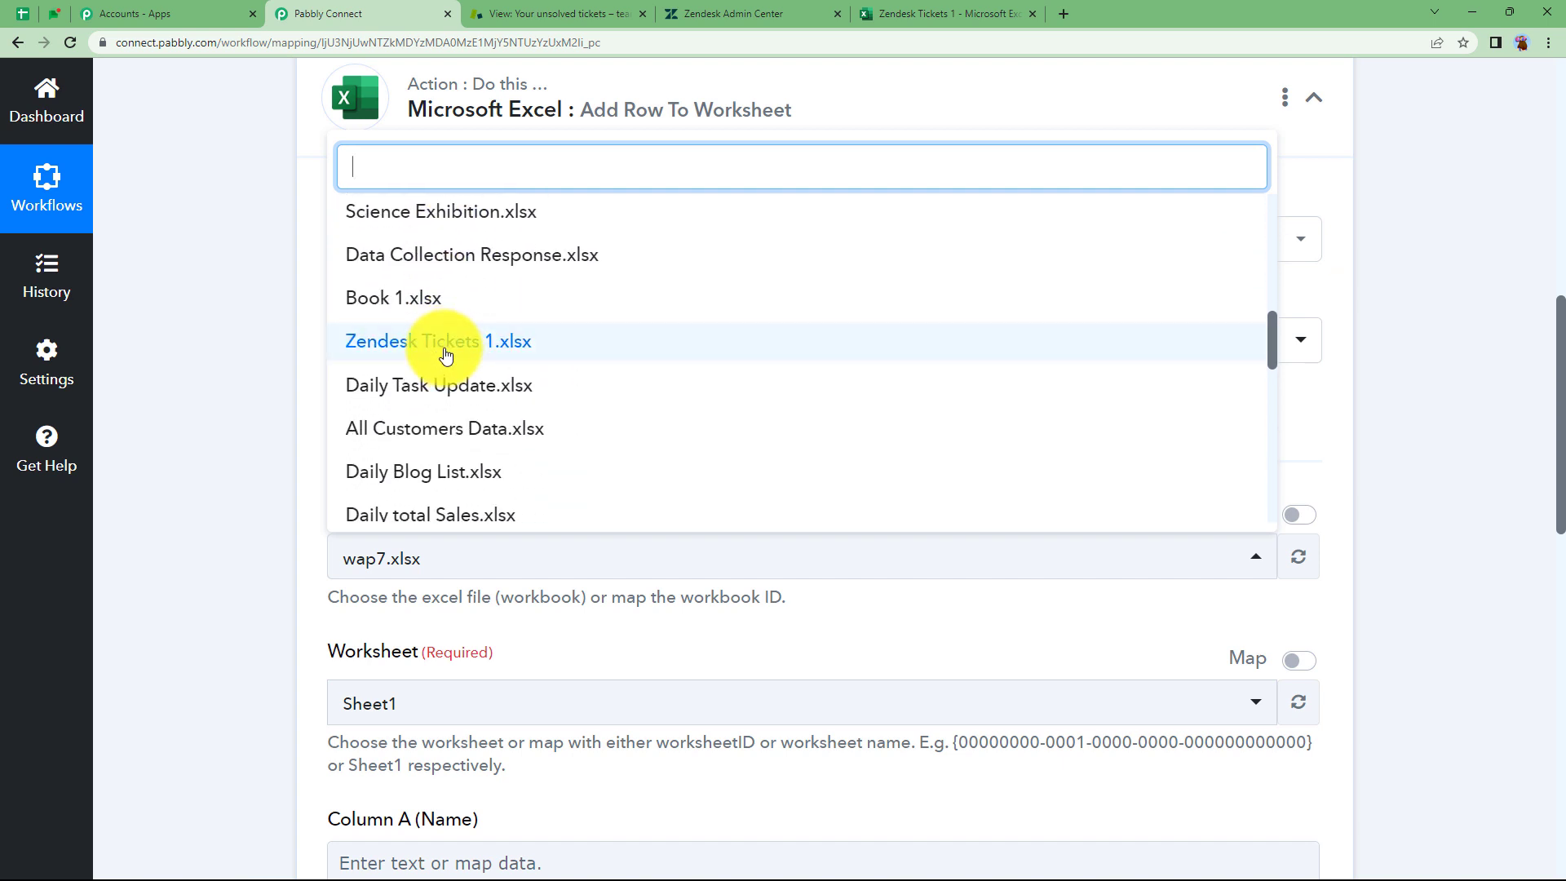
click(446, 342)
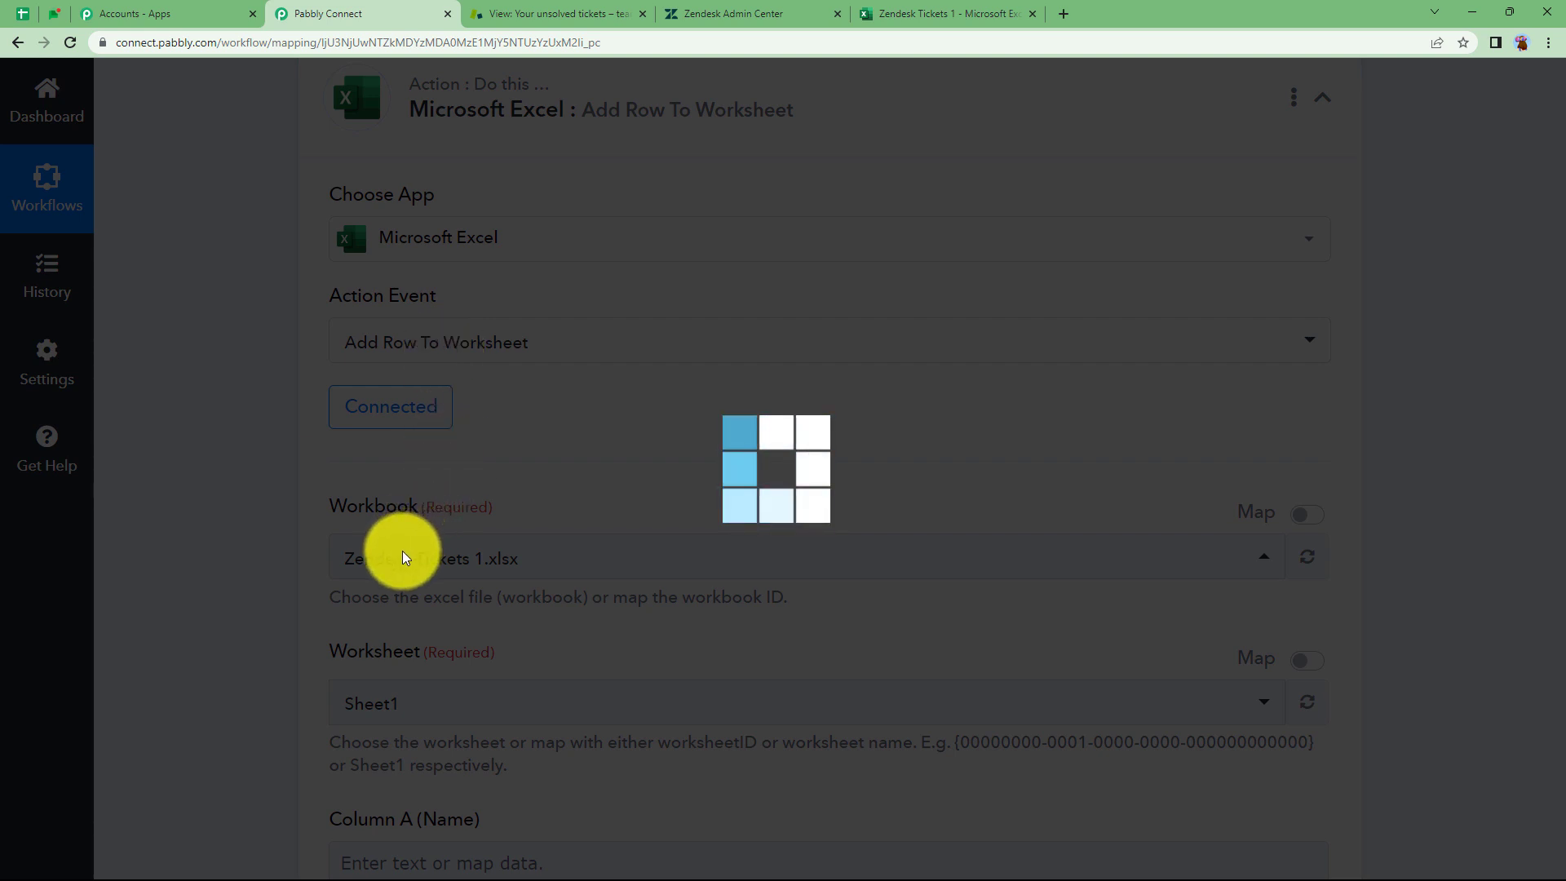
Step: Check the column headers and sheet name in the Excel workbook against the action's fields, and return to Pabbly Connect
click(926, 12)
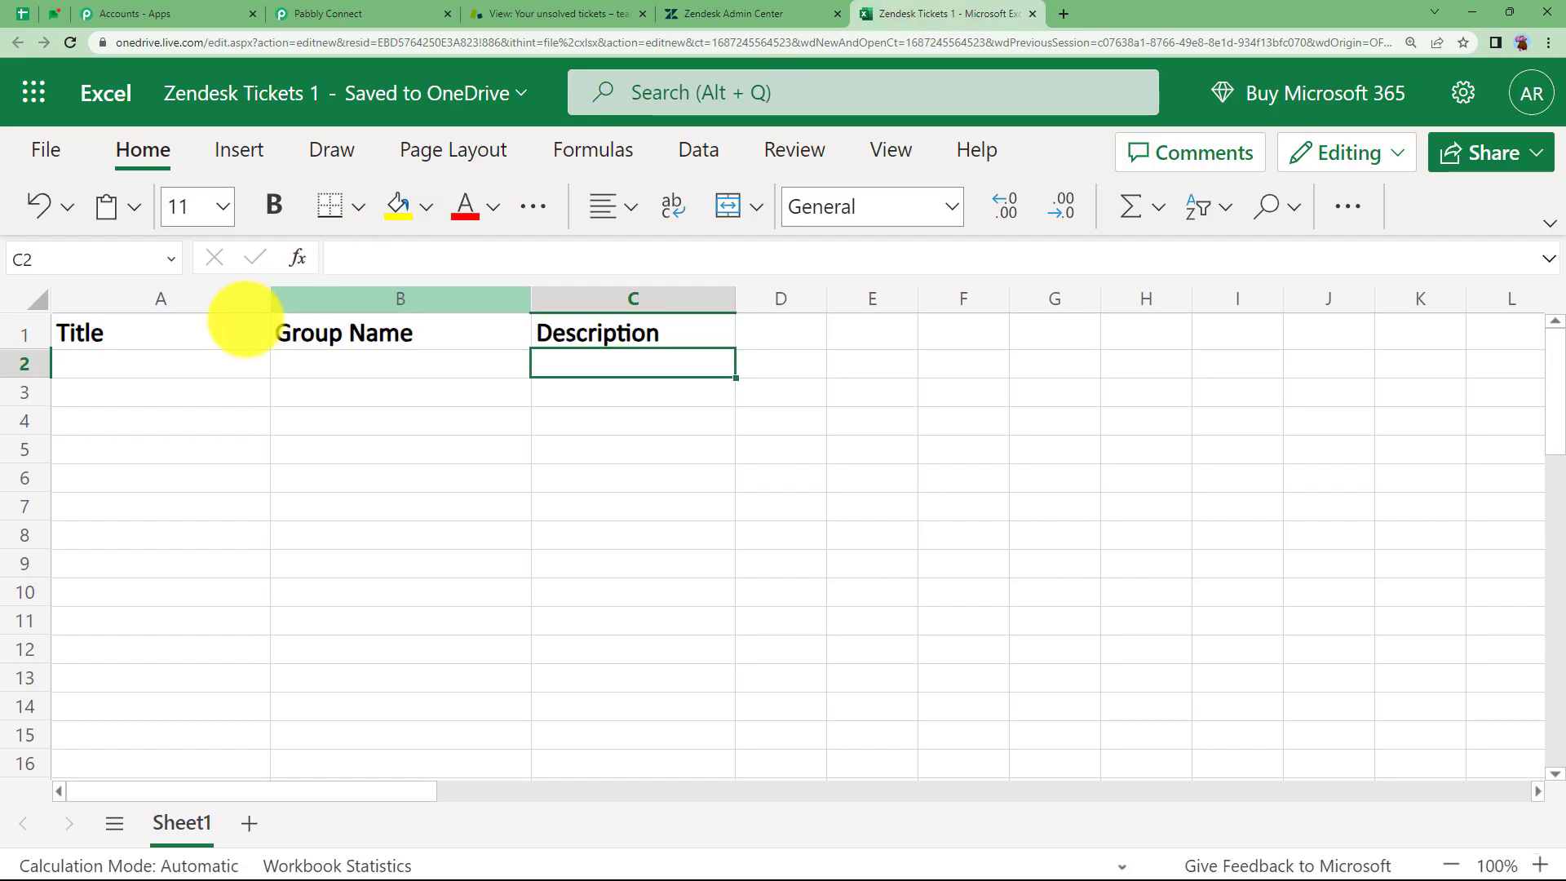
click(359, 16)
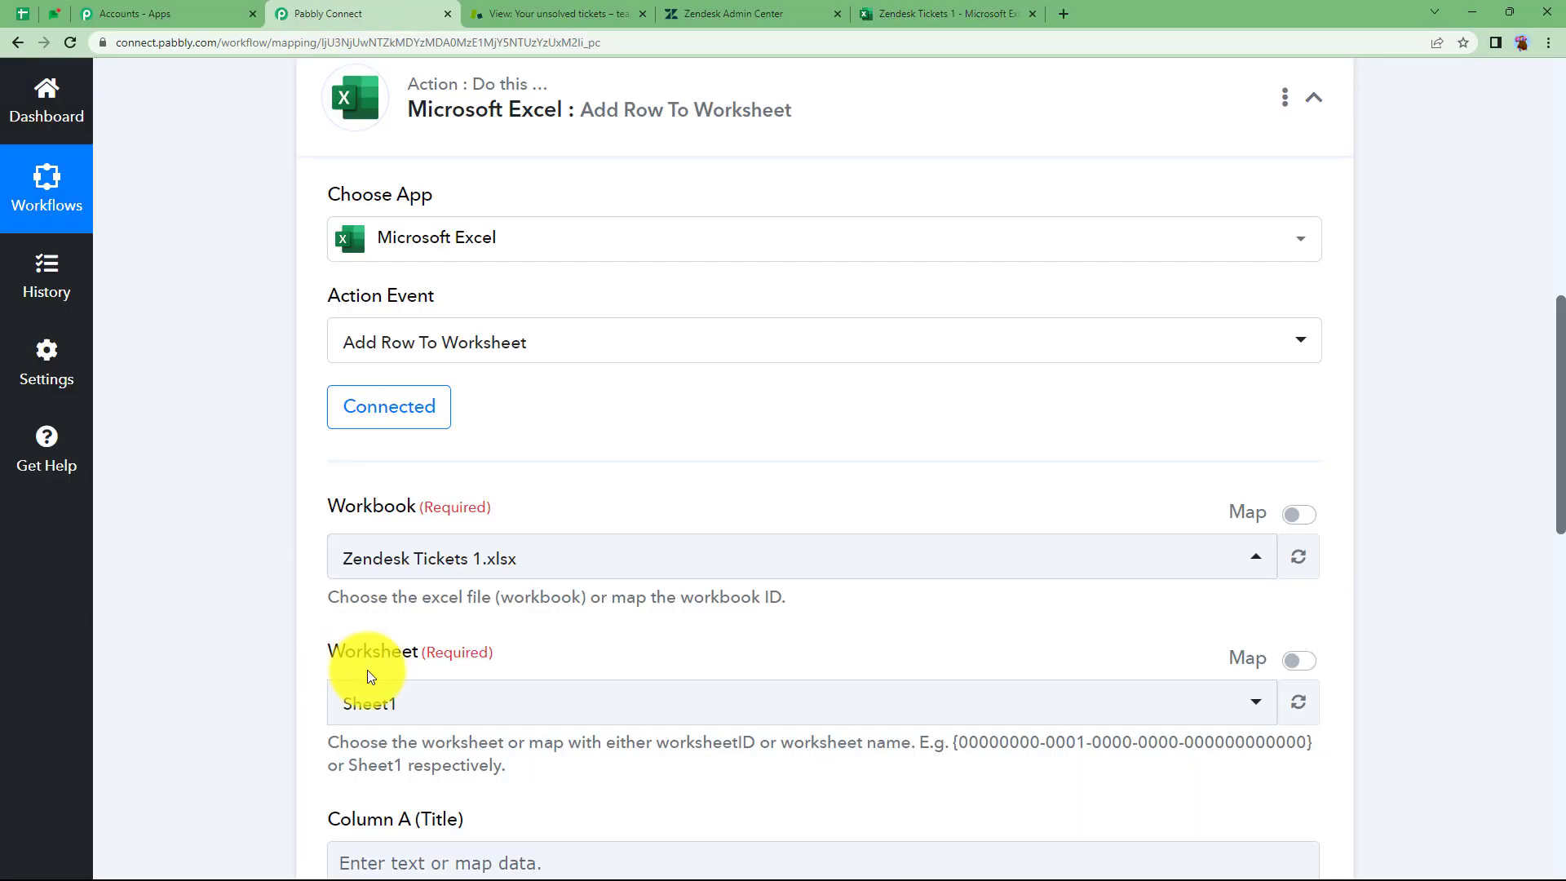
click(918, 12)
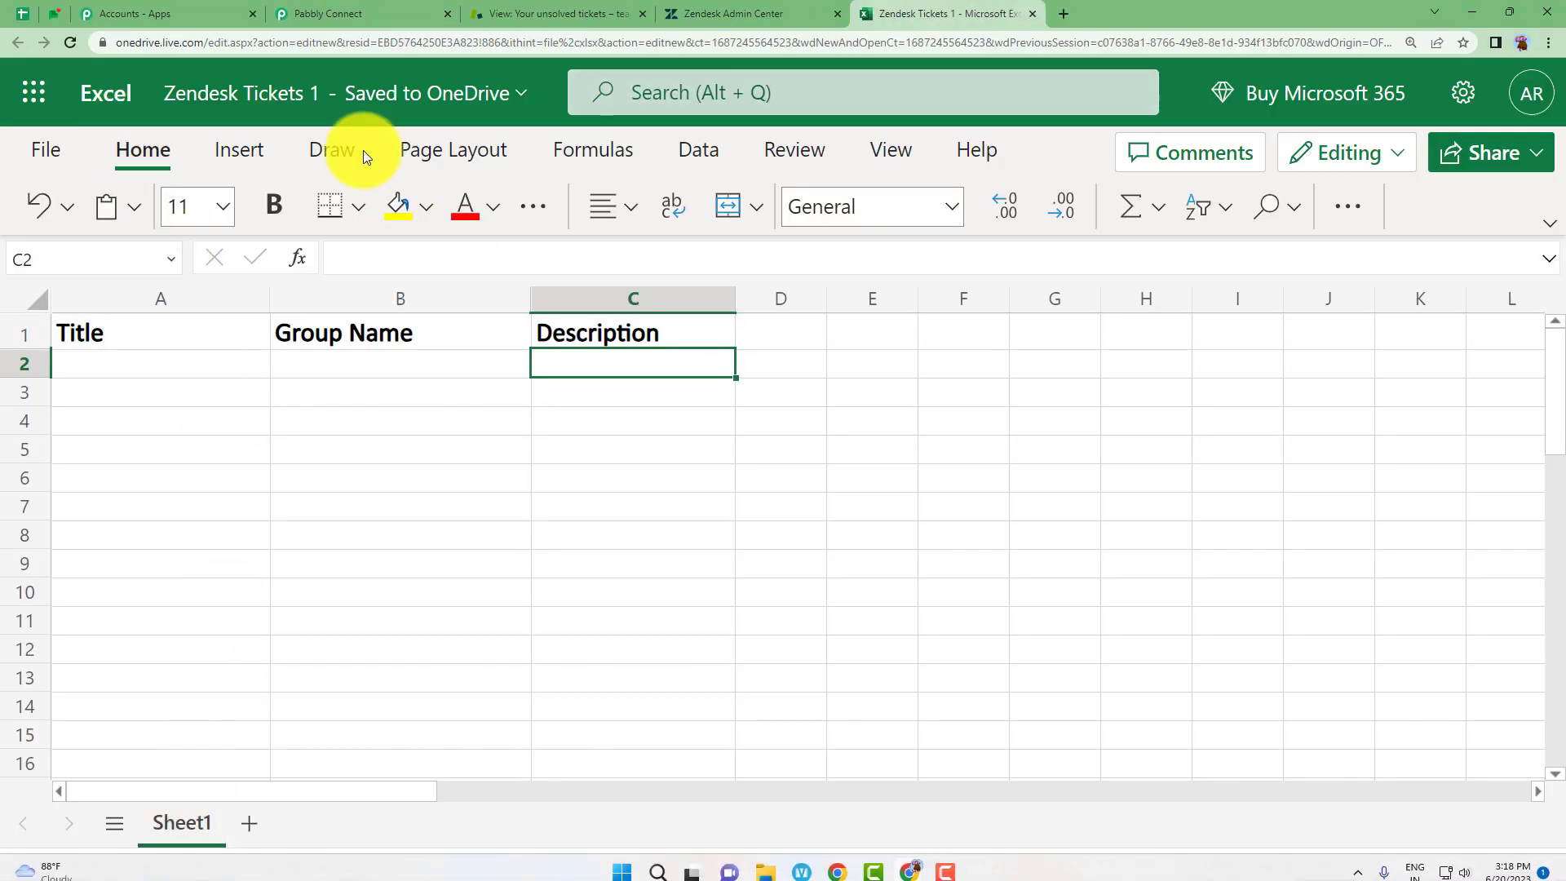
click(433, 10)
Step: Map the Ticket Title from the Zendesk New Ticket step into Column A (Title)
scroll(315, 628, down, 4)
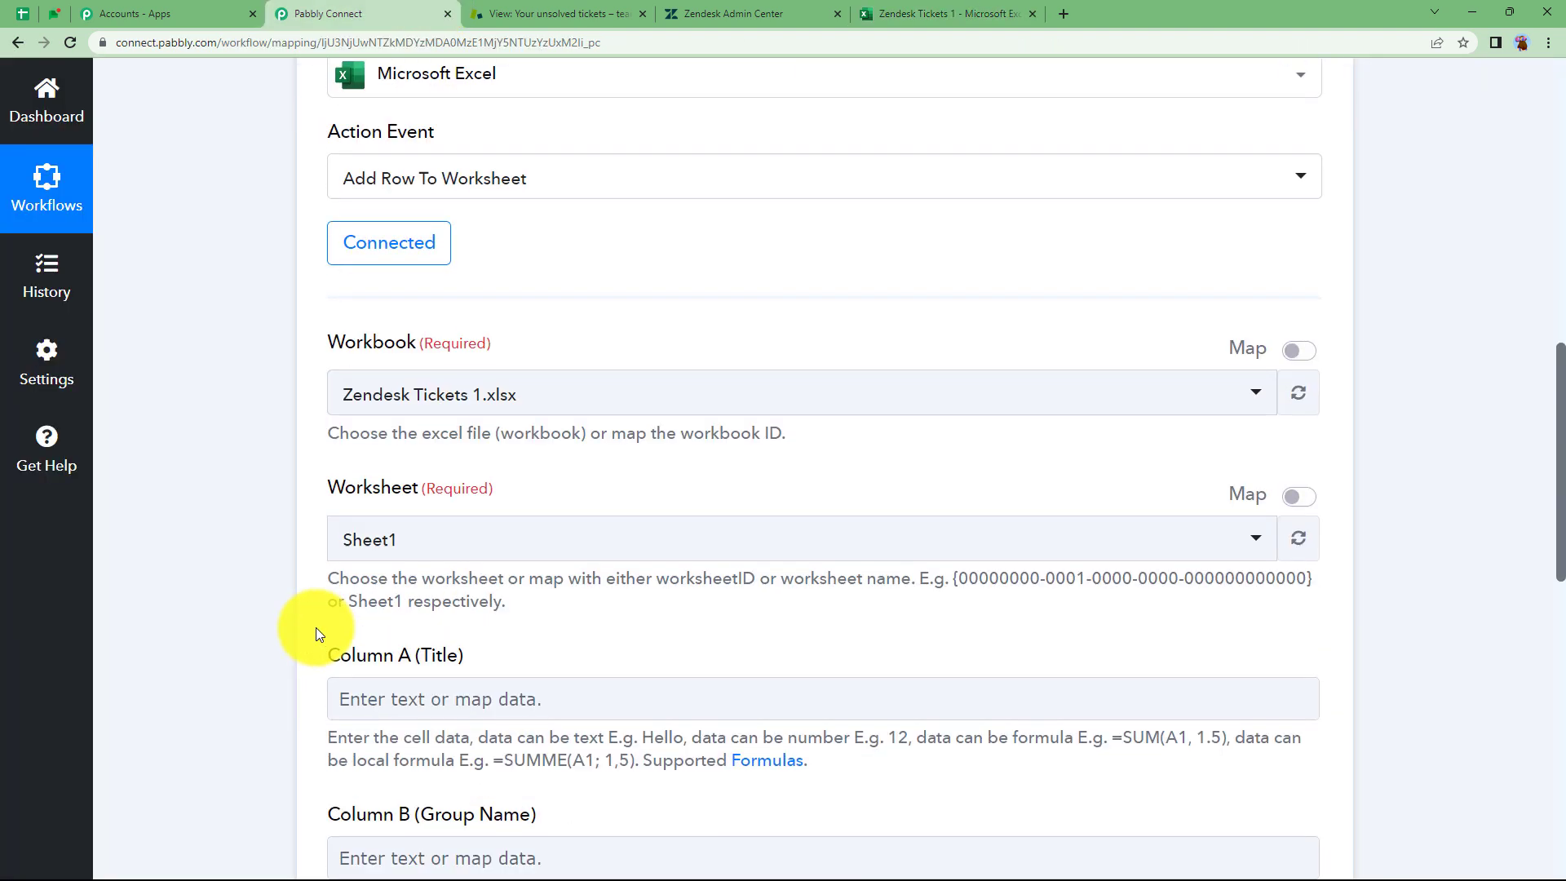
scroll(478, 588, down, 3)
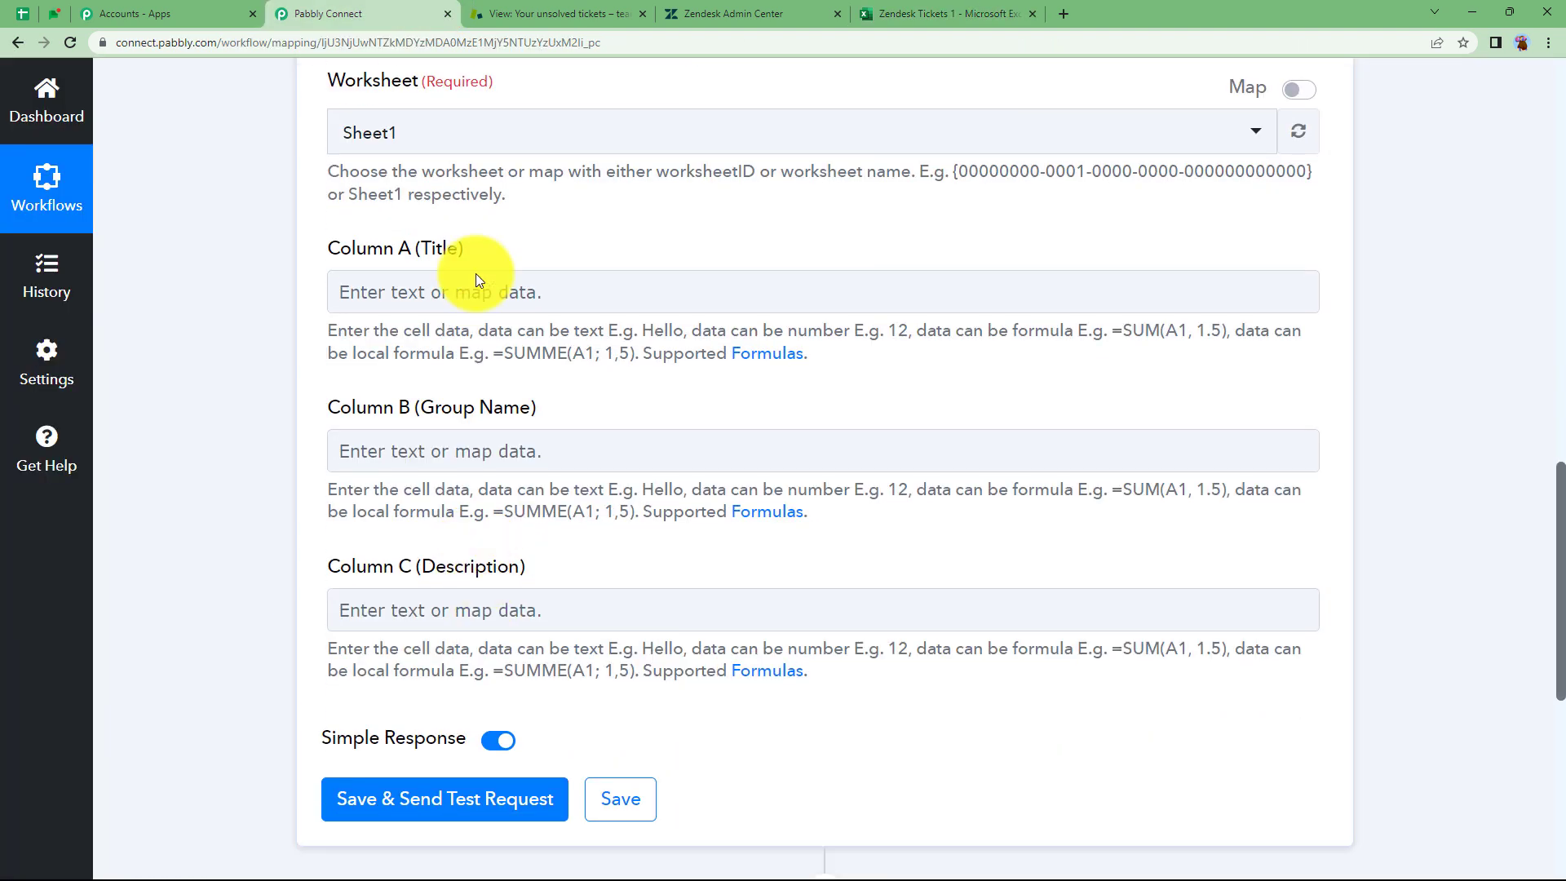
click(462, 292)
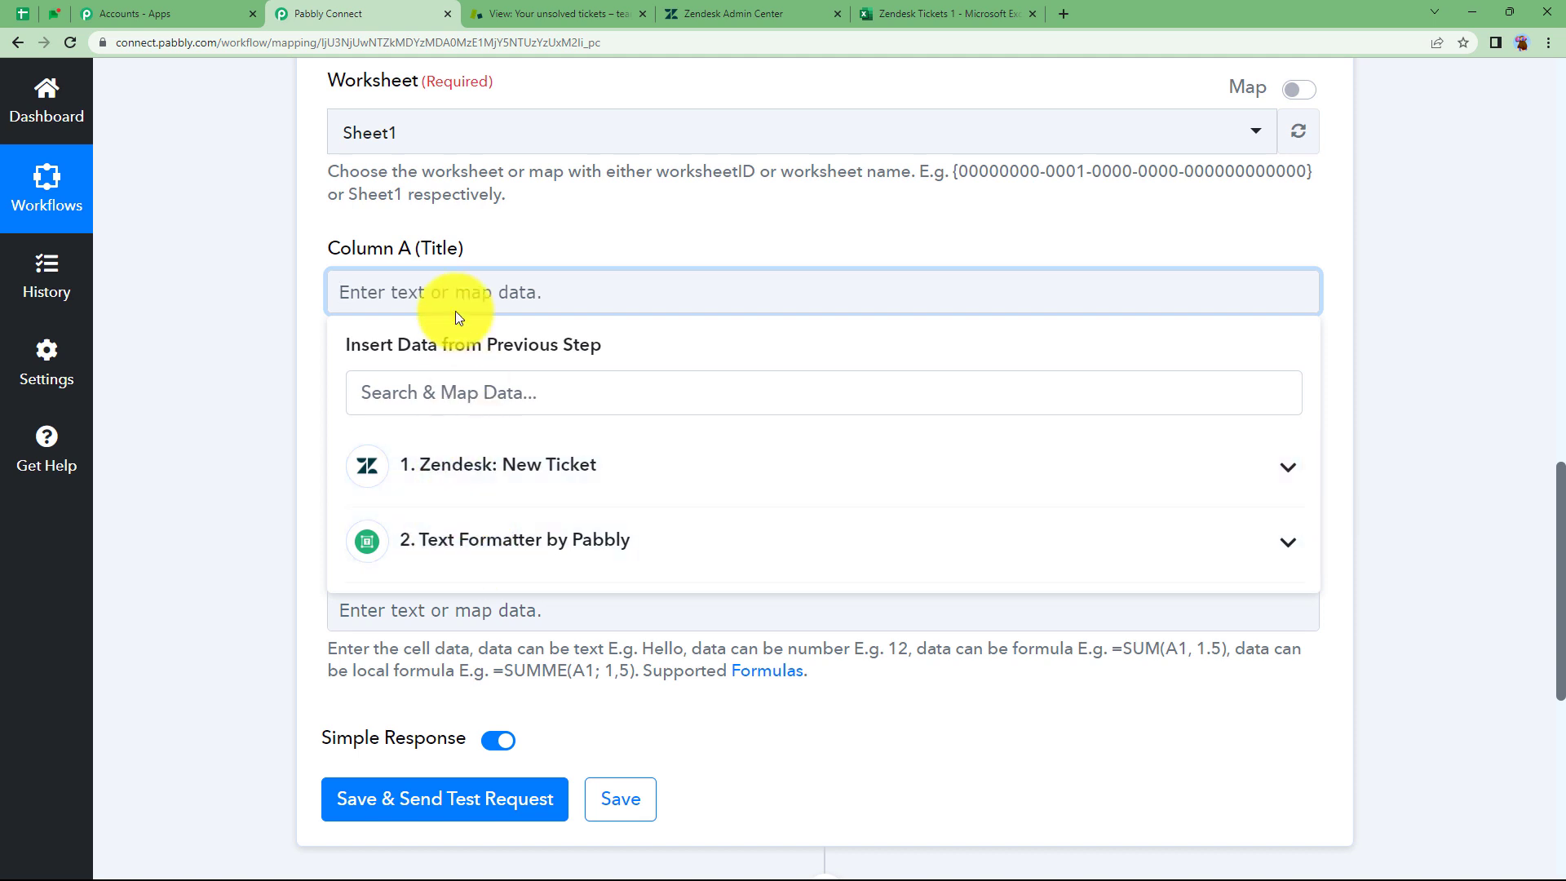
click(455, 465)
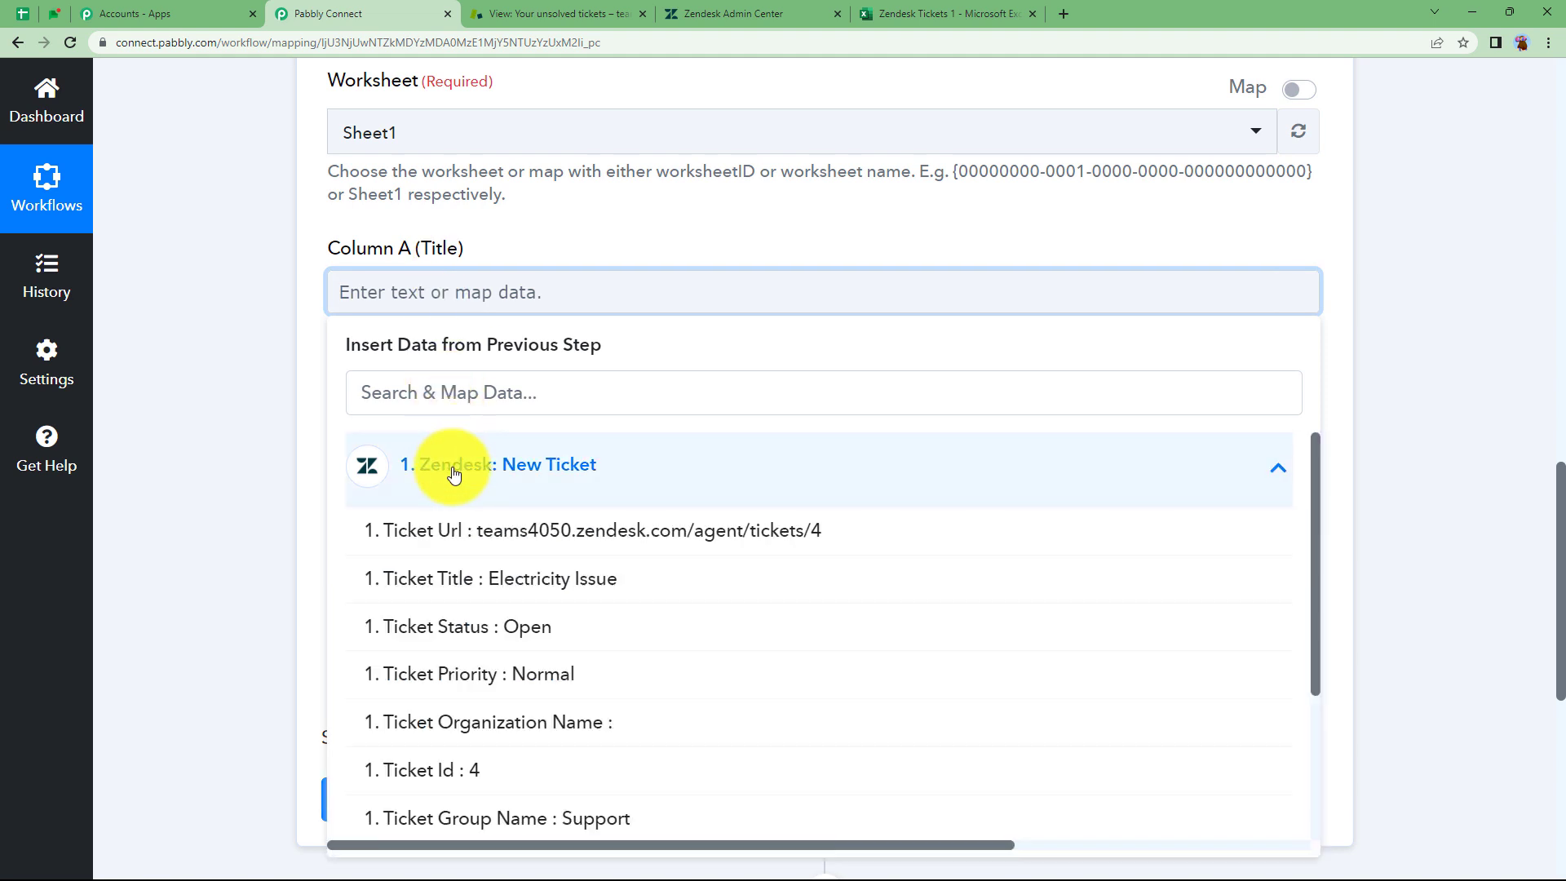
click(491, 578)
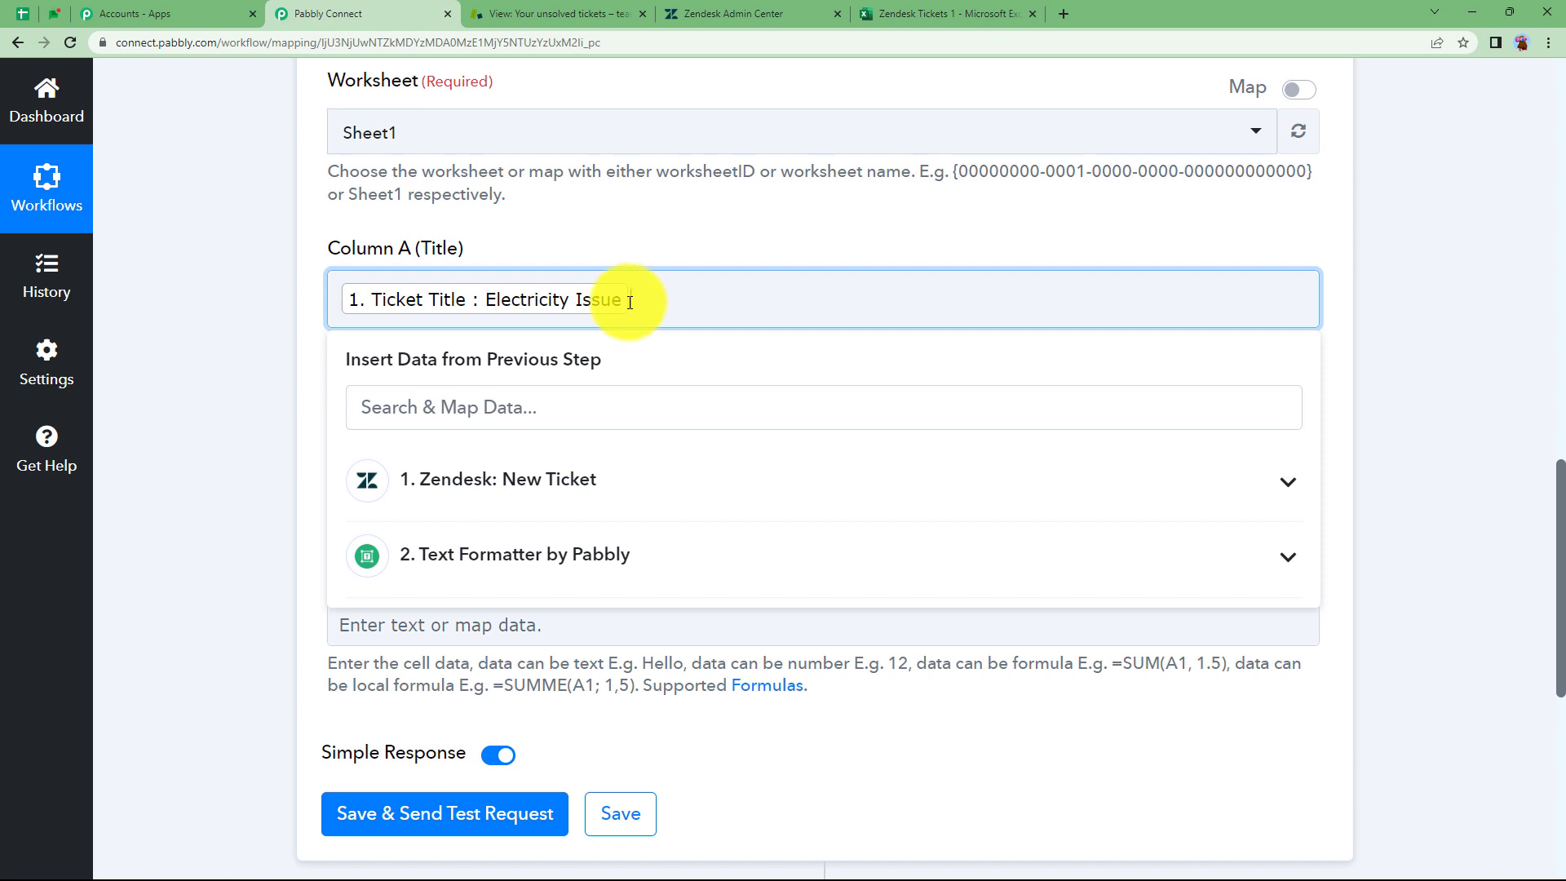
click(613, 244)
Step: Map the Ticket Group Name from the Zendesk New Ticket step into Column B (Group Name)
click(538, 467)
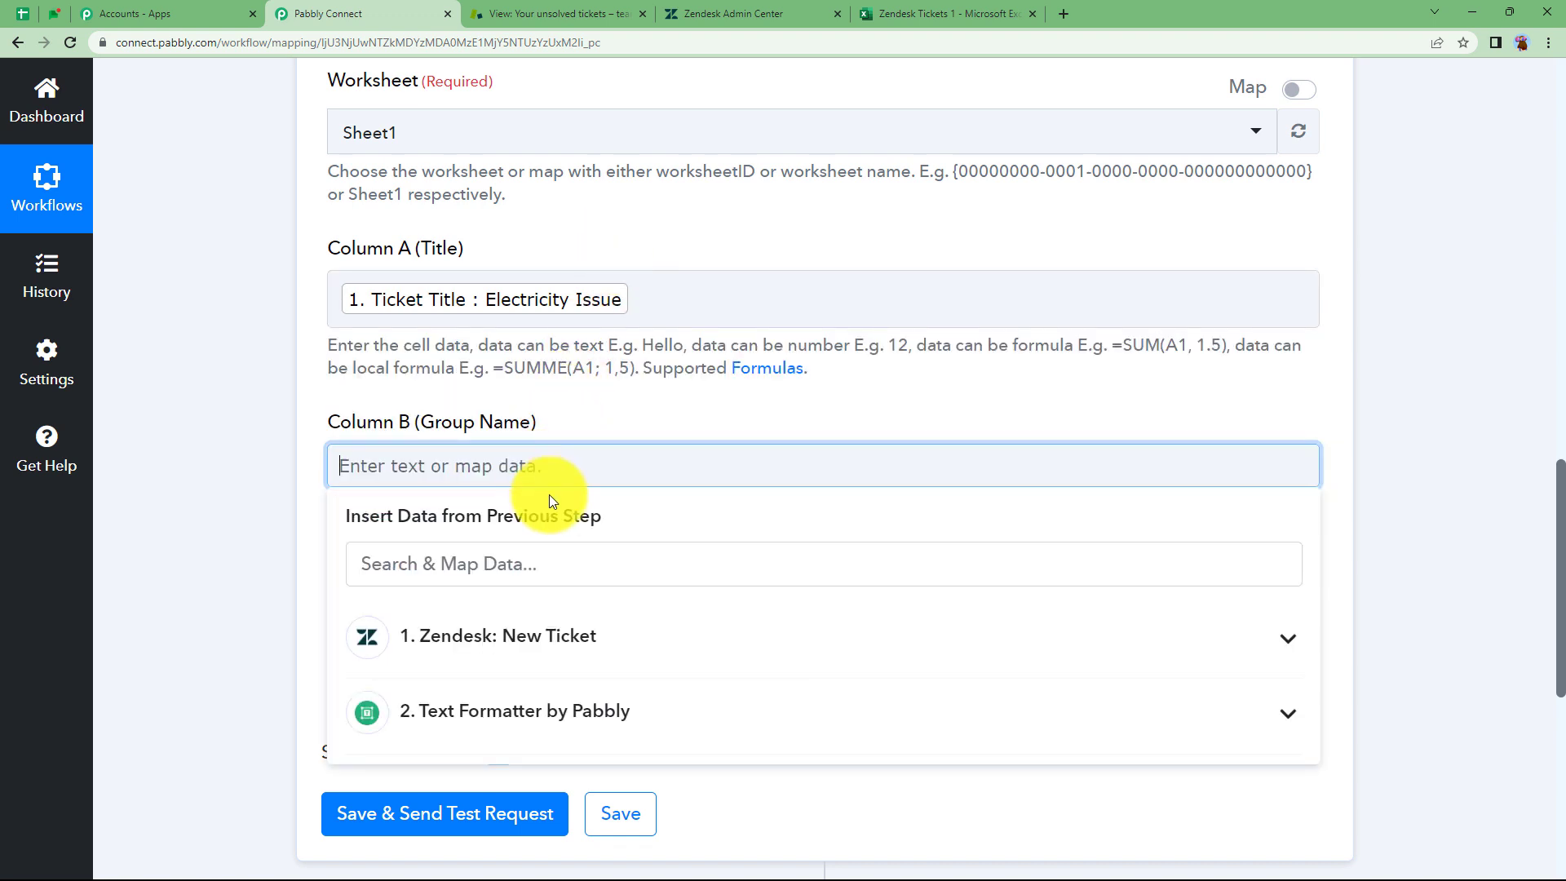
click(351, 620)
scroll(326, 625, down, 3)
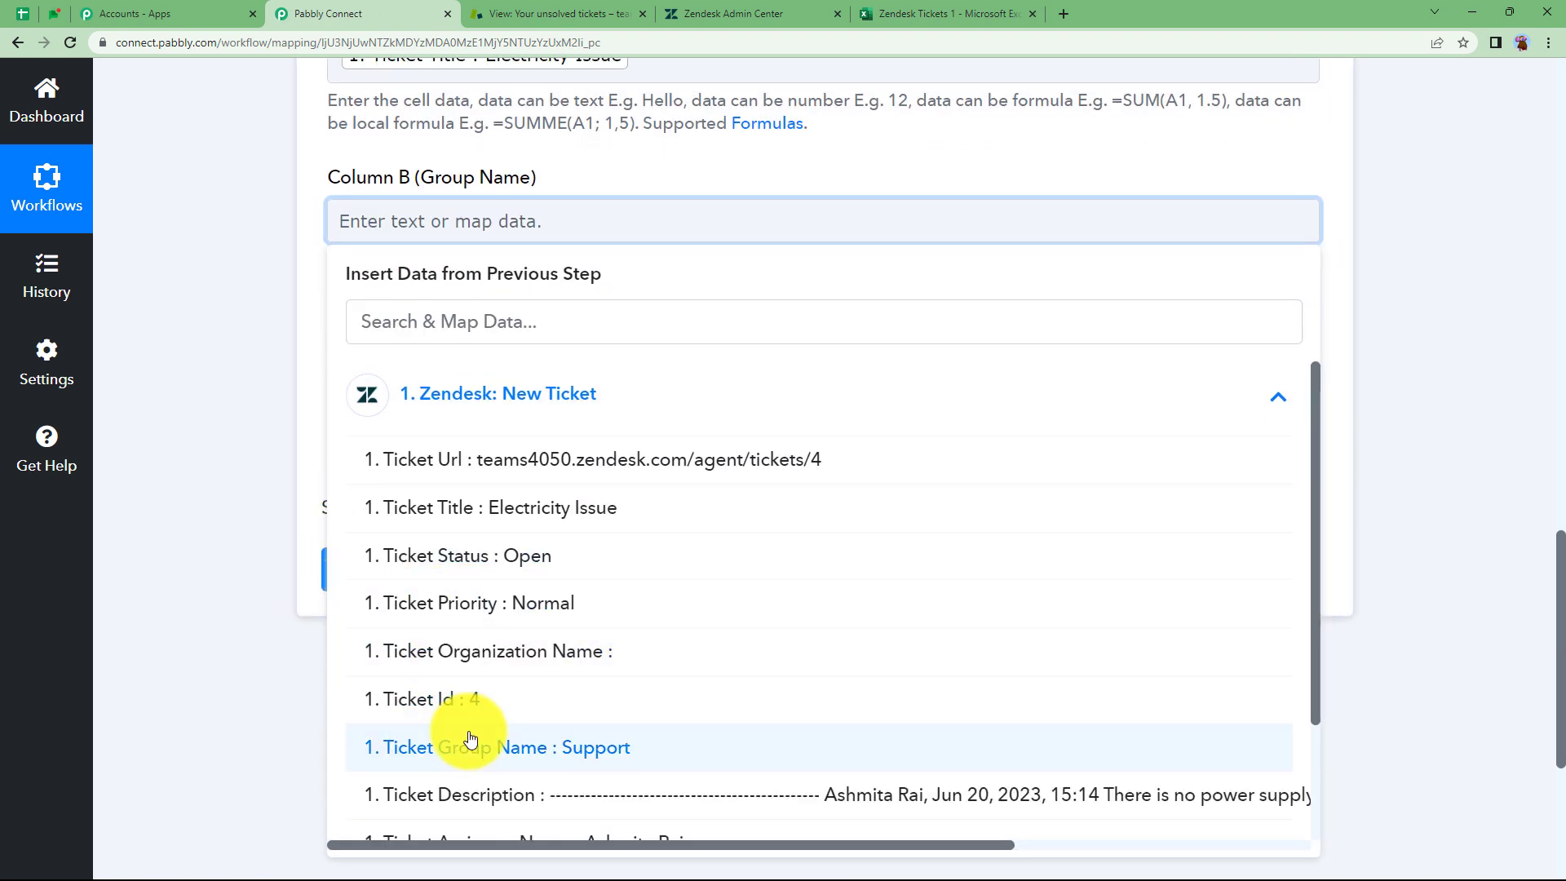
click(371, 741)
click(282, 372)
Step: Map the Text Formatter Result into Column C (Description), and save the Add Row To Worksheet action with a test request
click(383, 392)
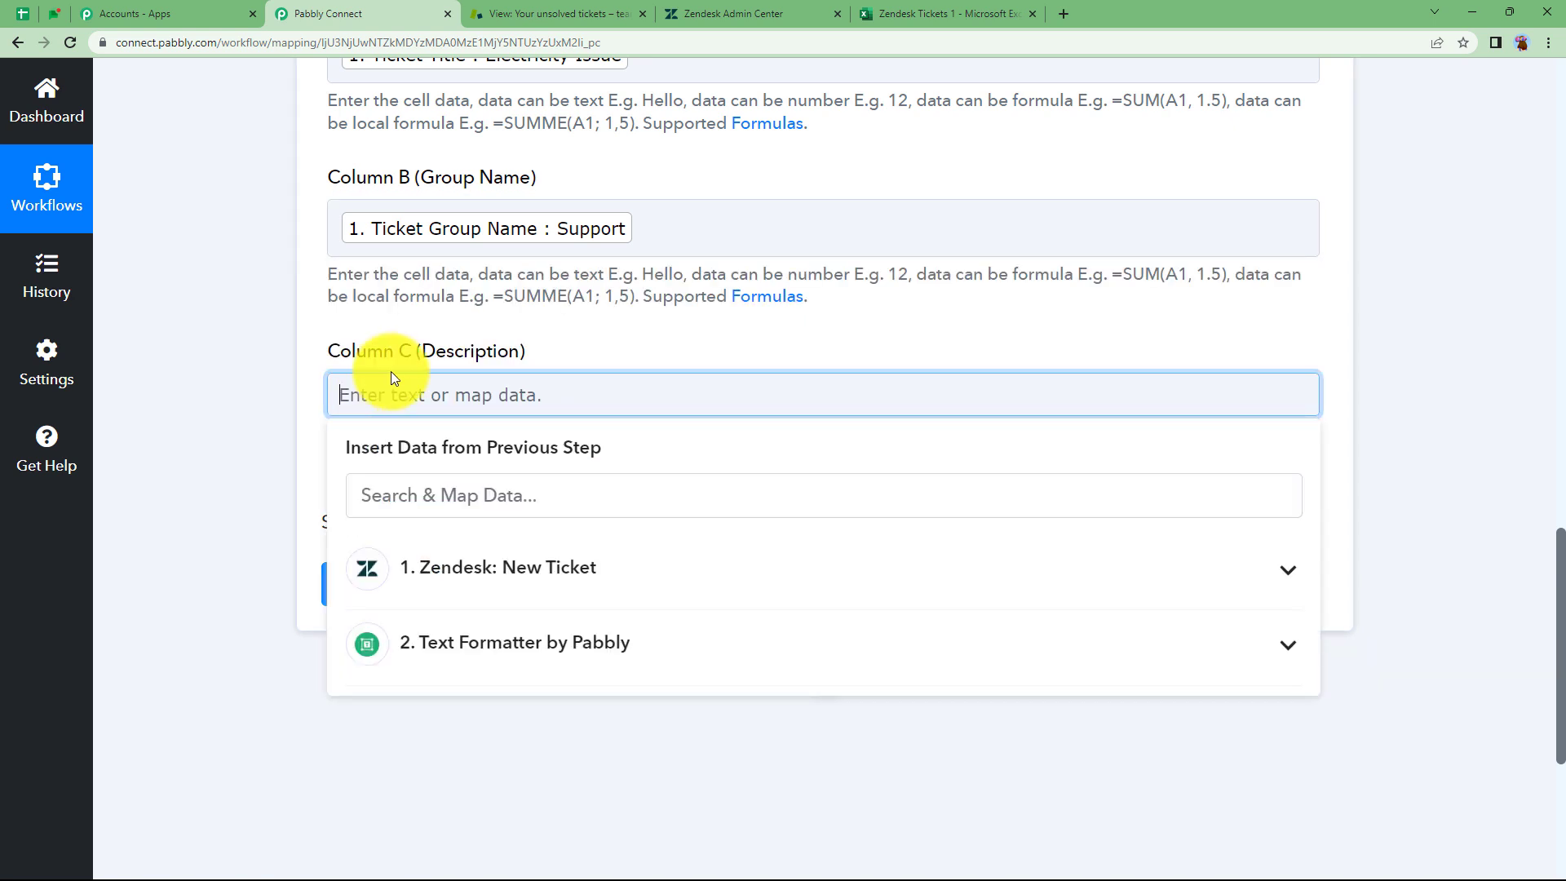
click(487, 682)
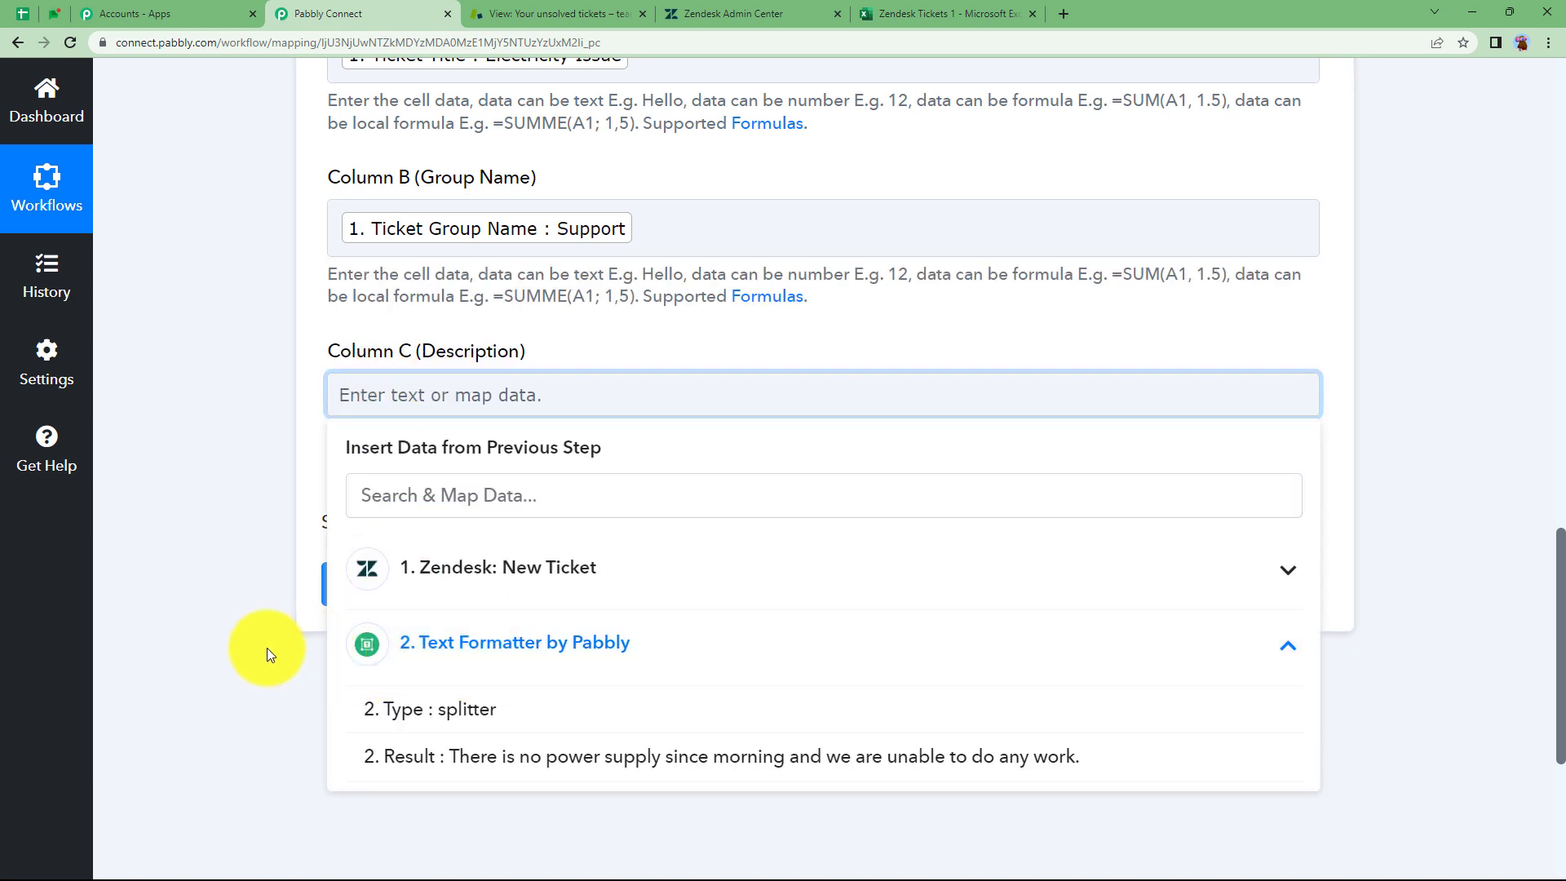
scroll(441, 428, down, 3)
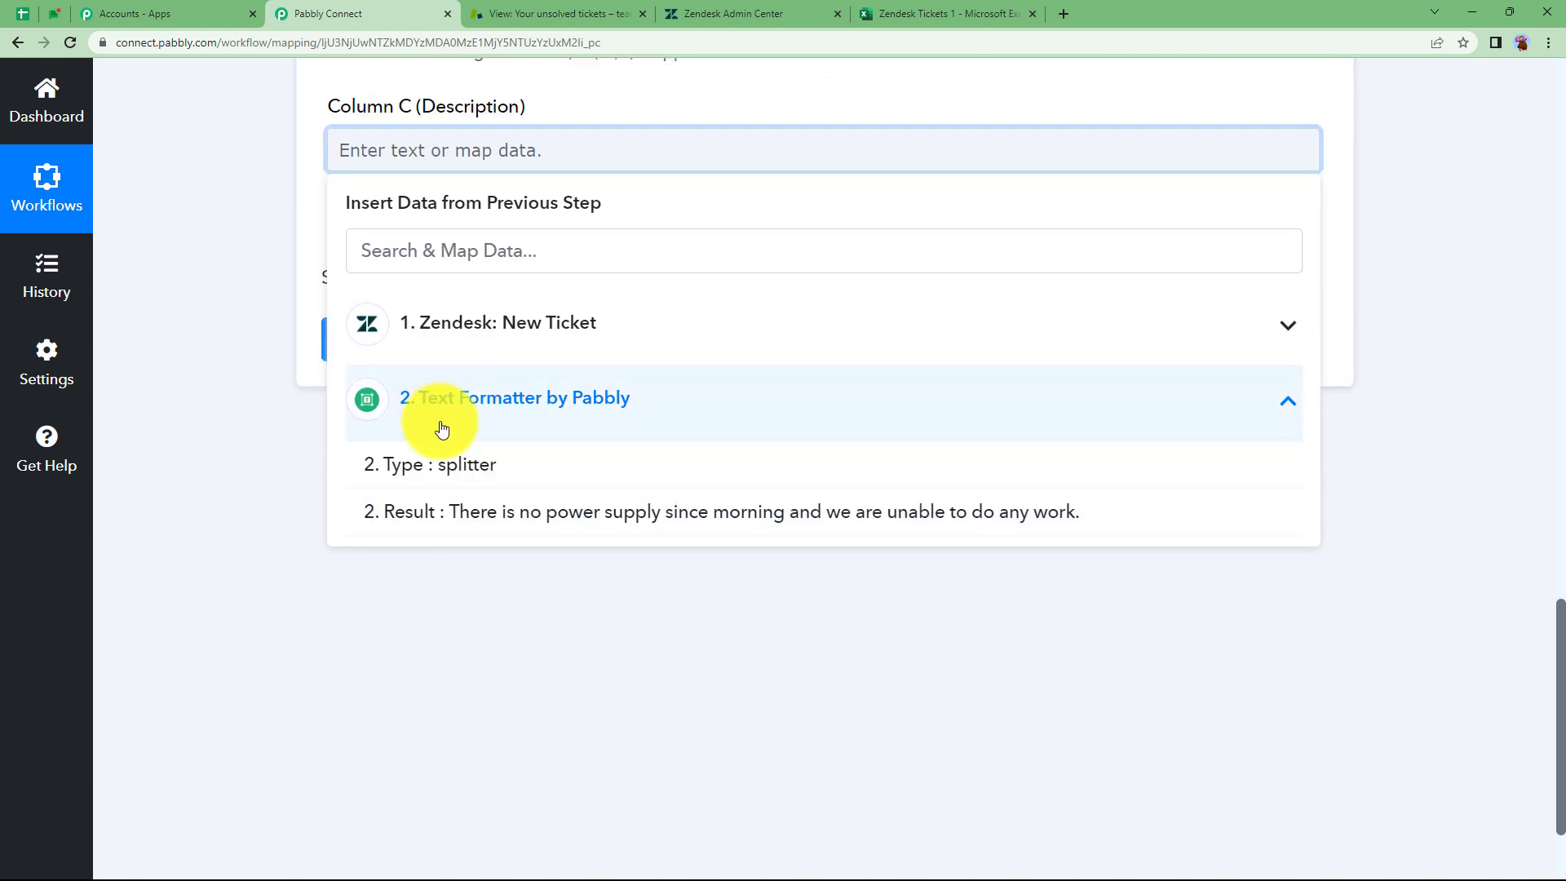
click(453, 515)
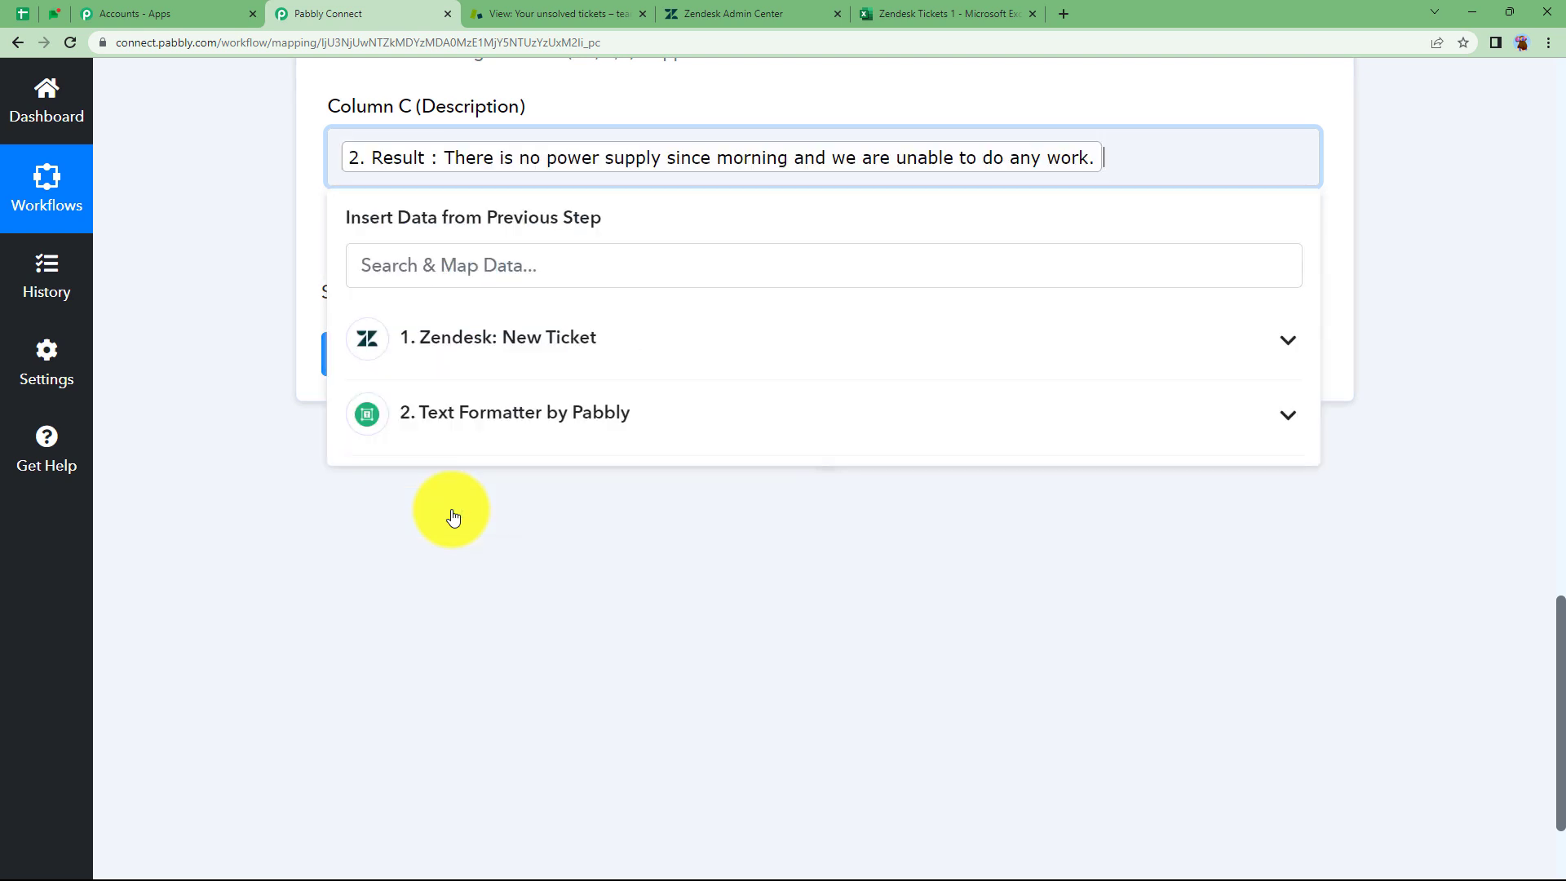
click(349, 536)
click(457, 364)
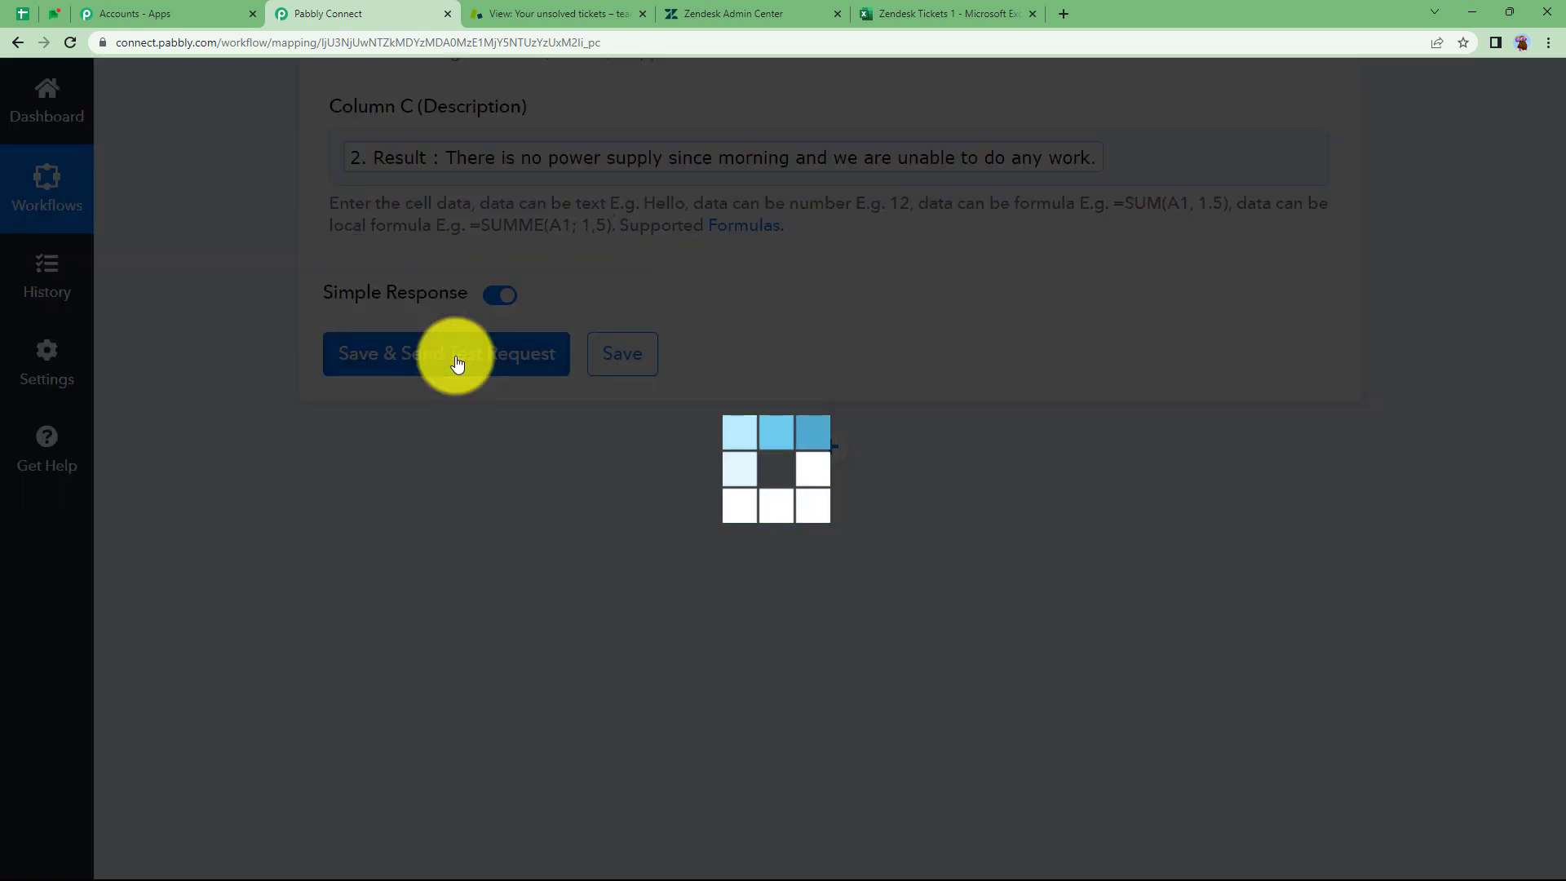
Step: Switch to the Zendesk Tickets 1 workbook in Excel and check the title, group name and description in the added row
click(938, 17)
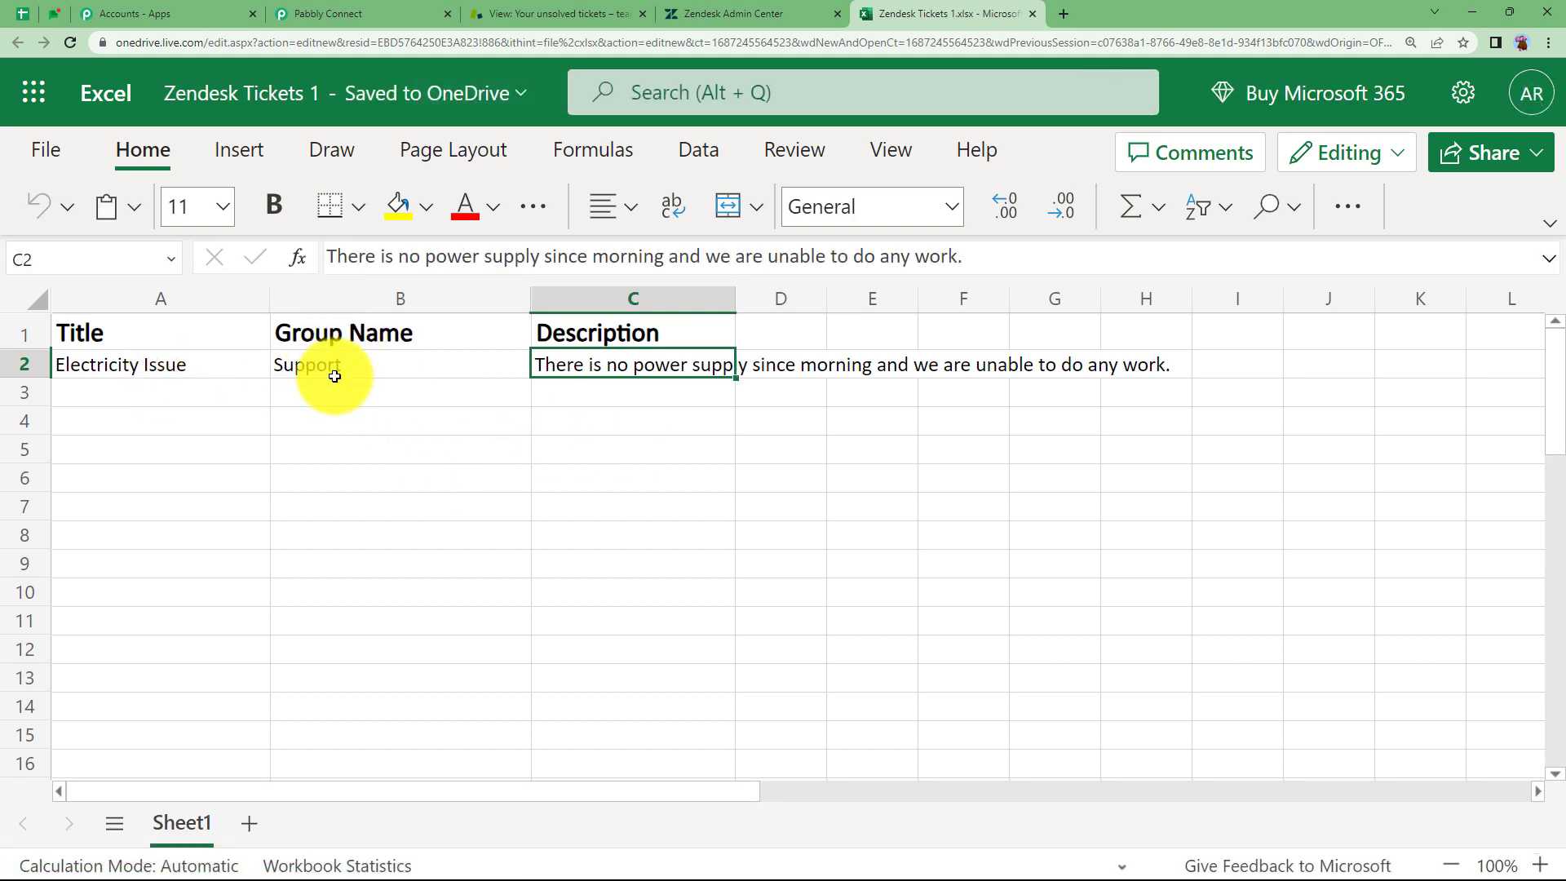
click(751, 393)
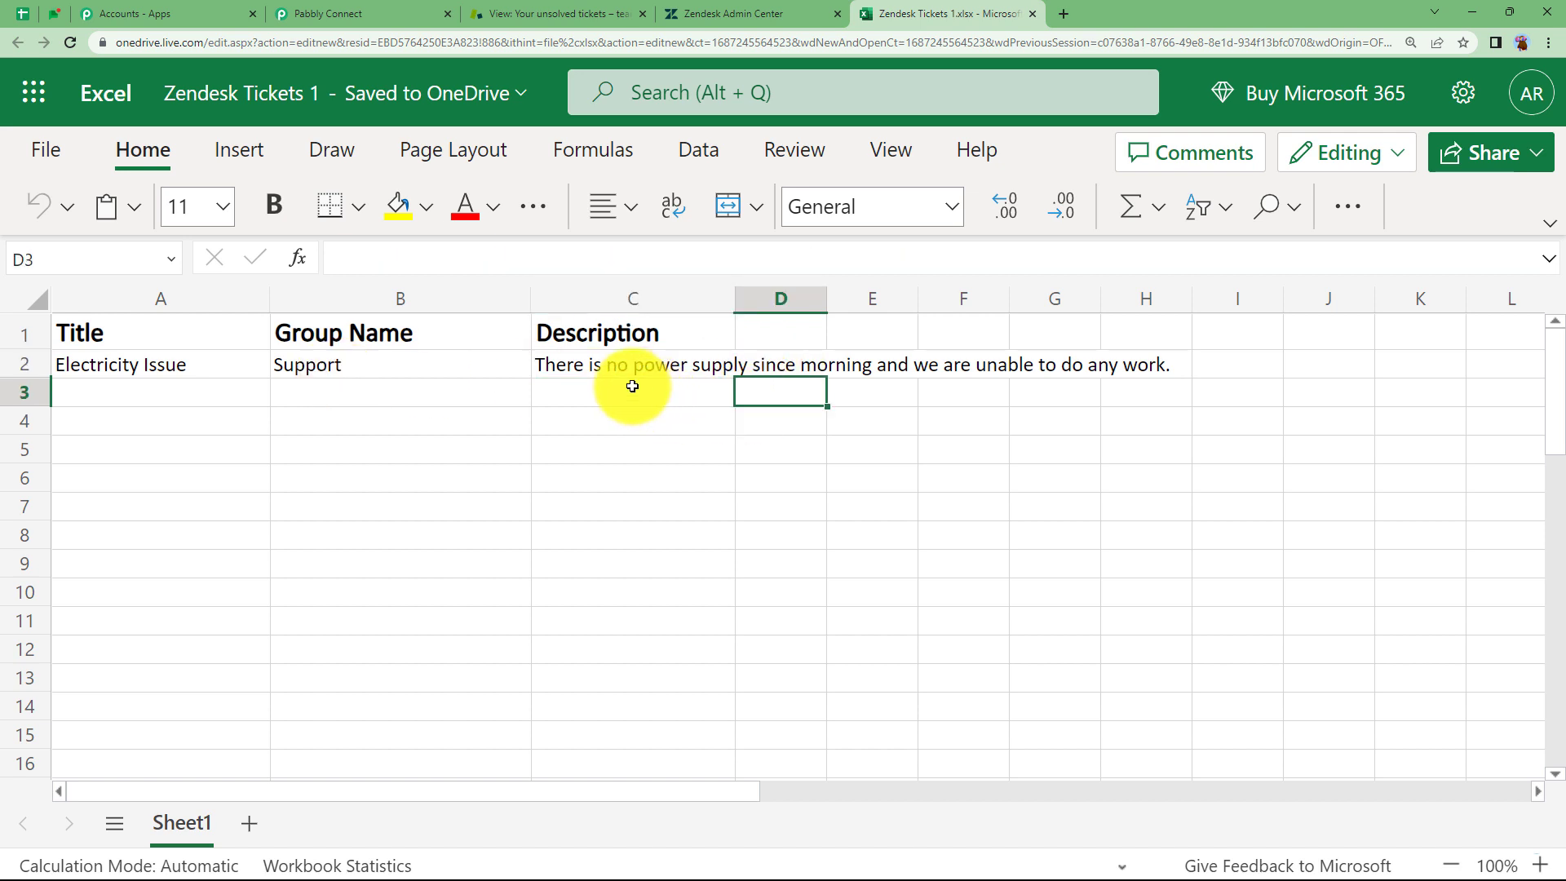
click(220, 390)
click(304, 390)
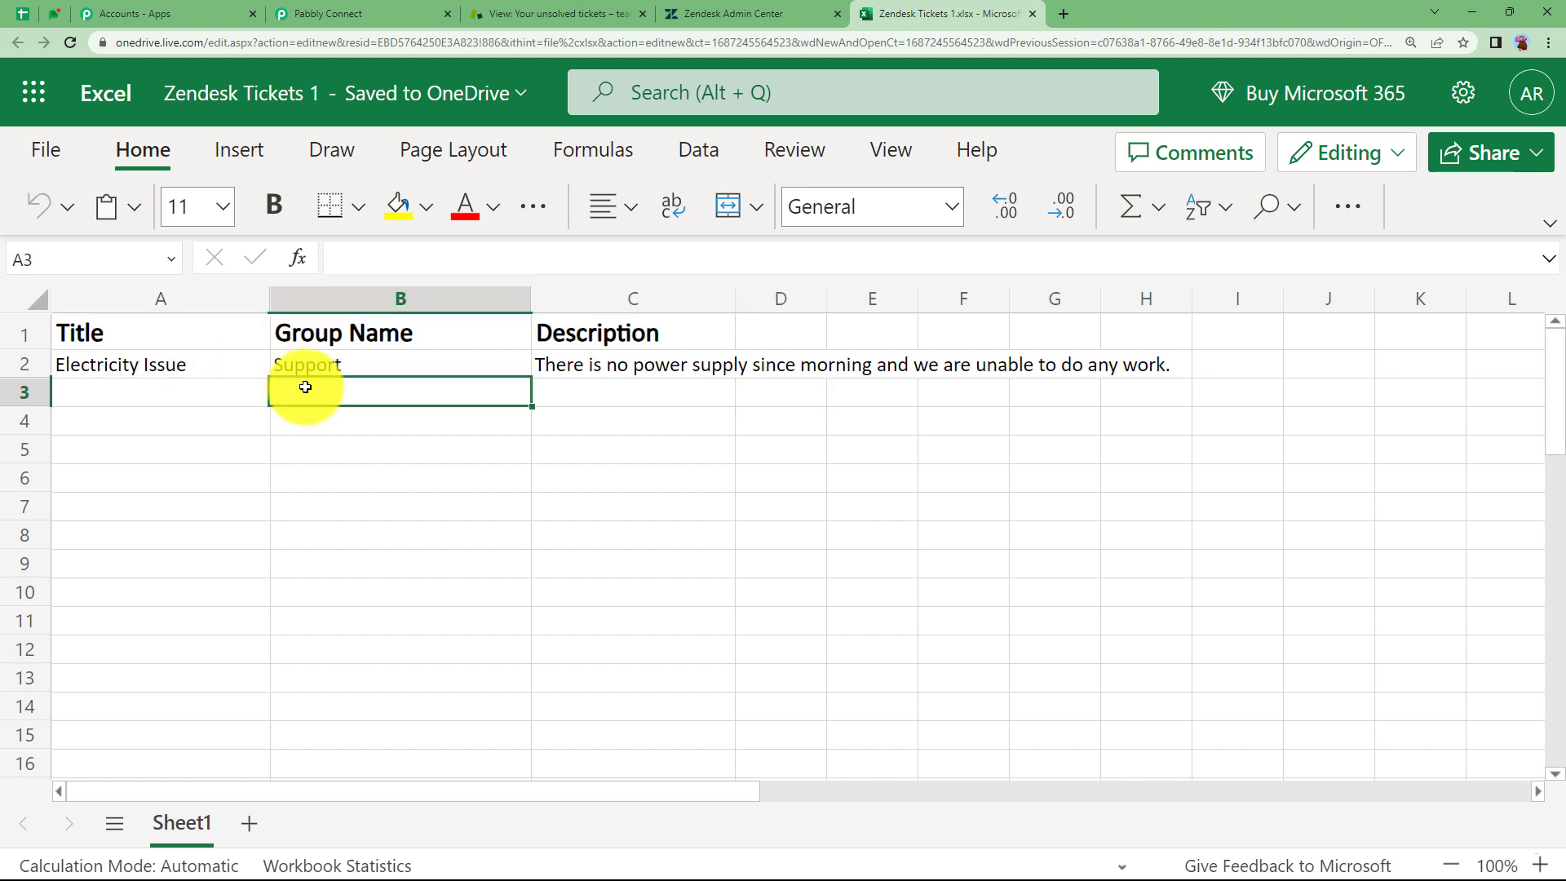
click(701, 410)
click(699, 394)
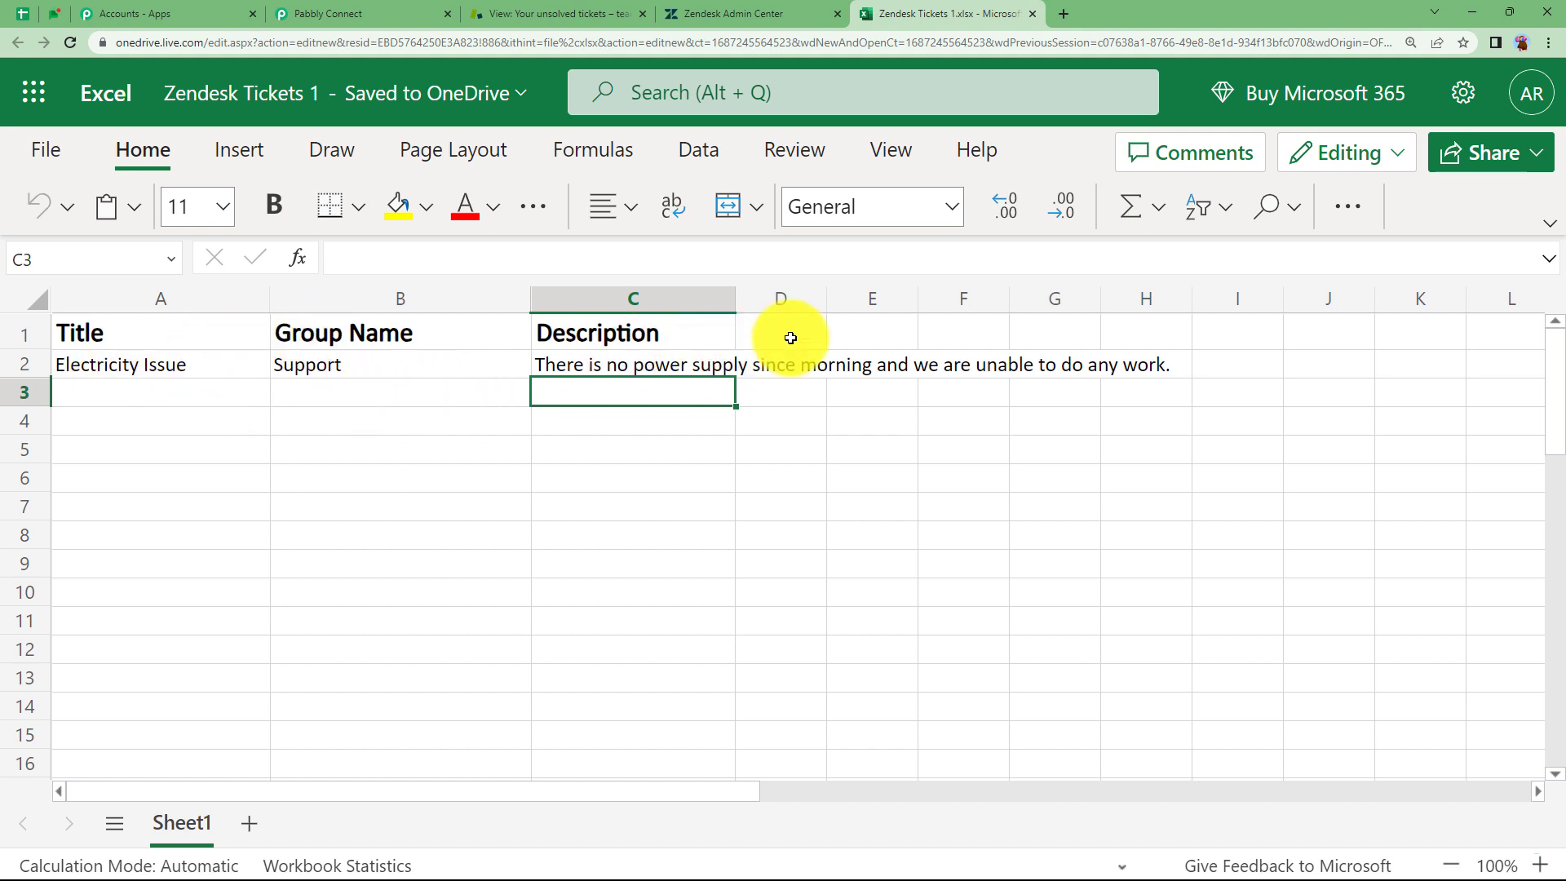
Step: Return to Pabbly Connect and collapse the Microsoft Excel action to review the workflow's trigger and actions
click(318, 7)
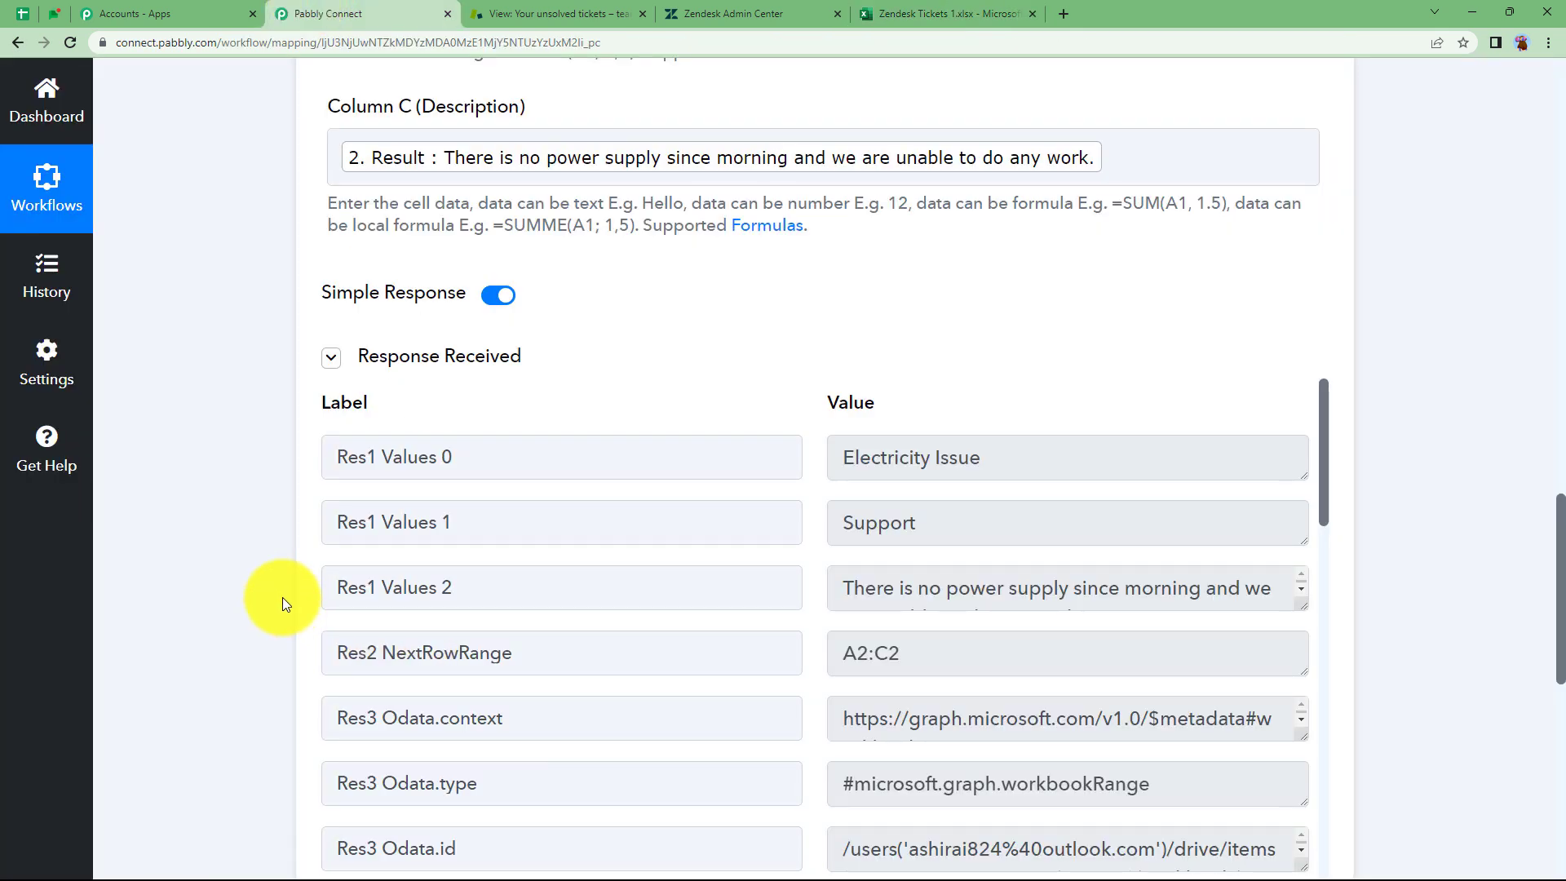
scroll(284, 604, up, 2)
scroll(282, 604, up, 15)
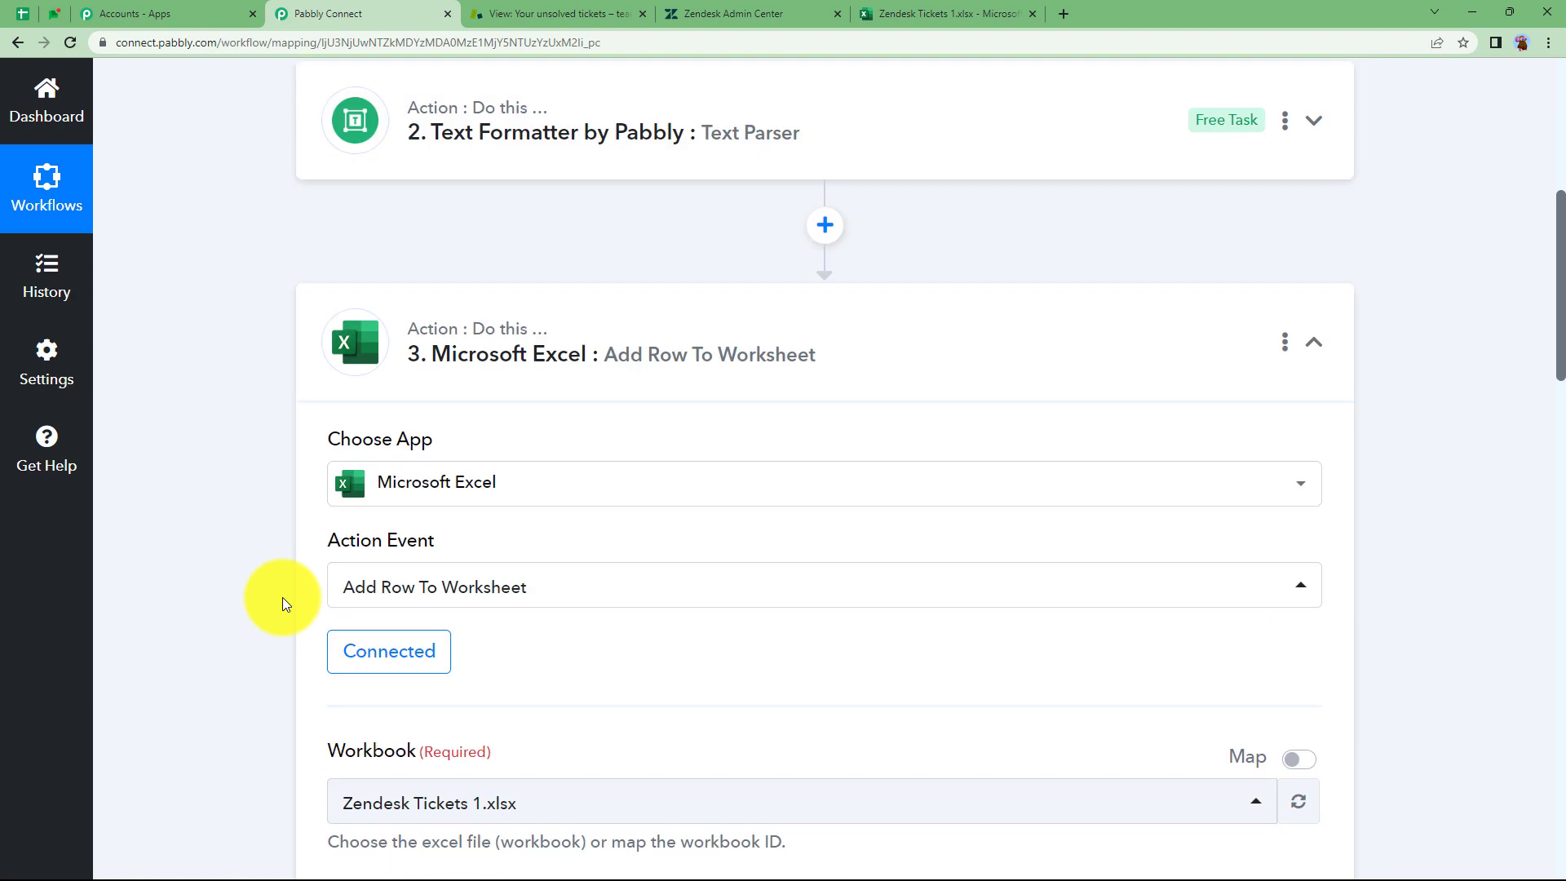
click(413, 591)
scroll(237, 603, up, 2)
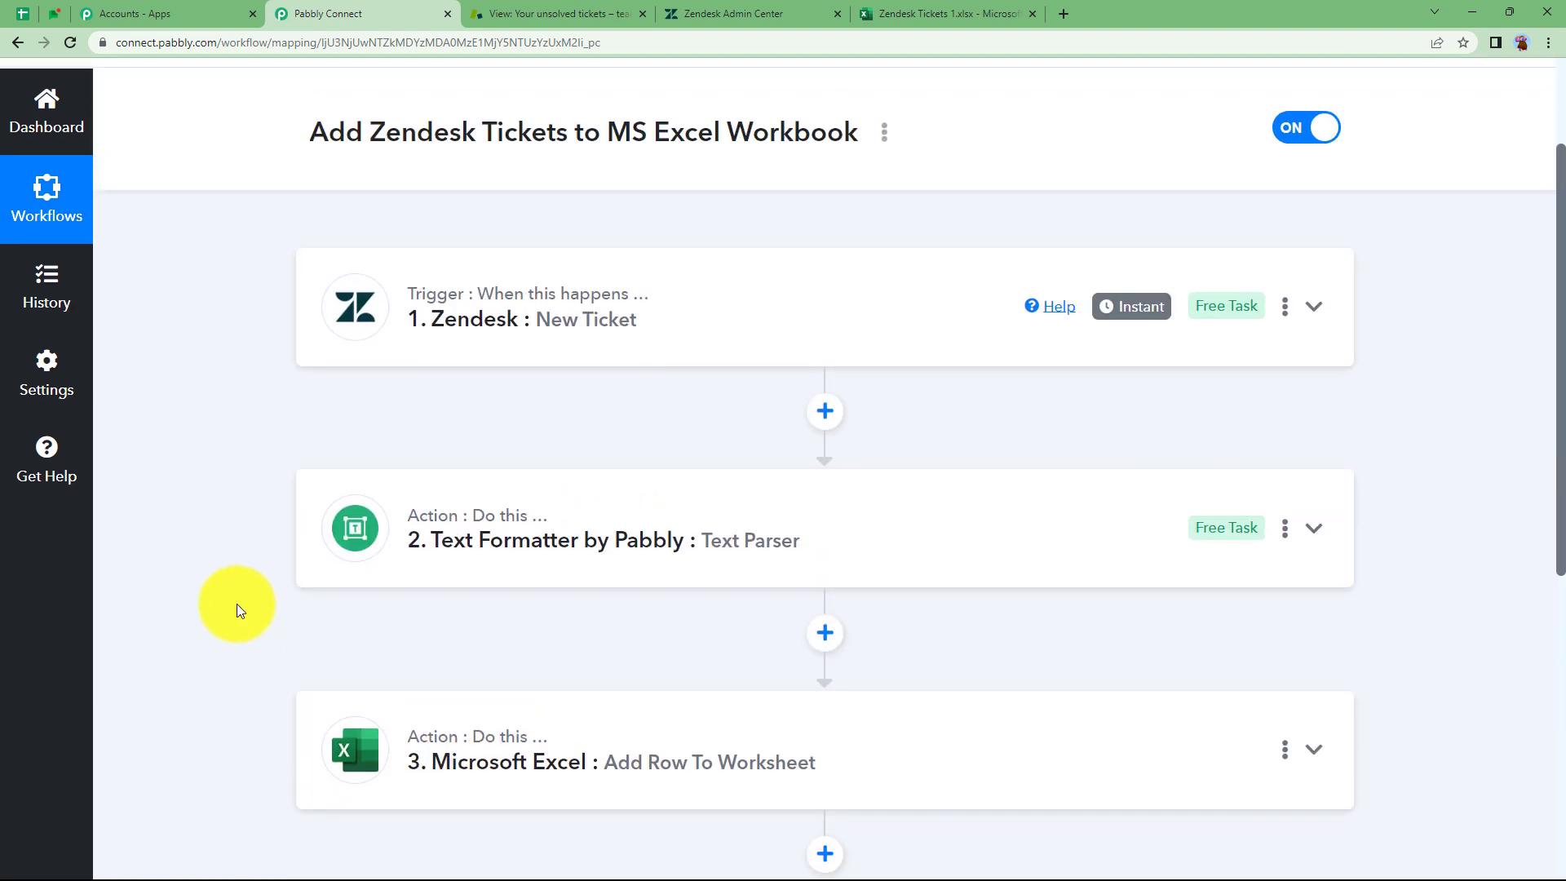